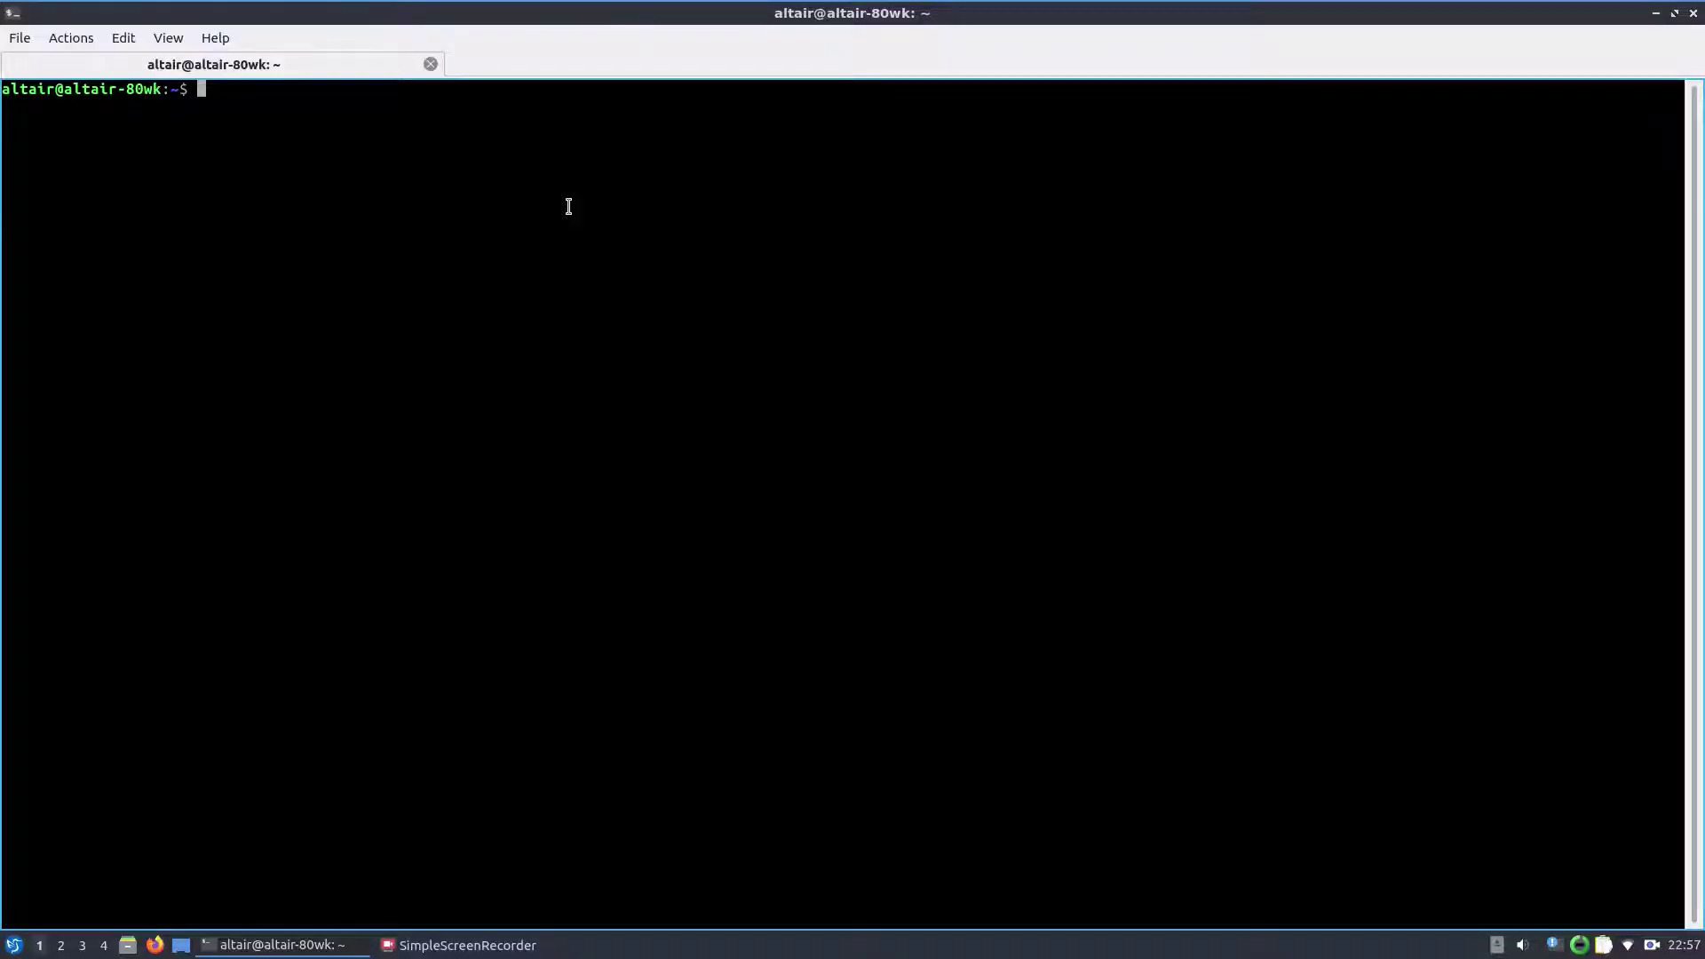
Run 'sudo apt-cache search e23' after fixing the command, taking a screenshot along the way.
type("sudo apt cache")
key("Left")
key("Left")
key("Left")
key("Left")
key("Left")
key("Left")
key("BackSpace")
type("-")
key("End")
type("searc")
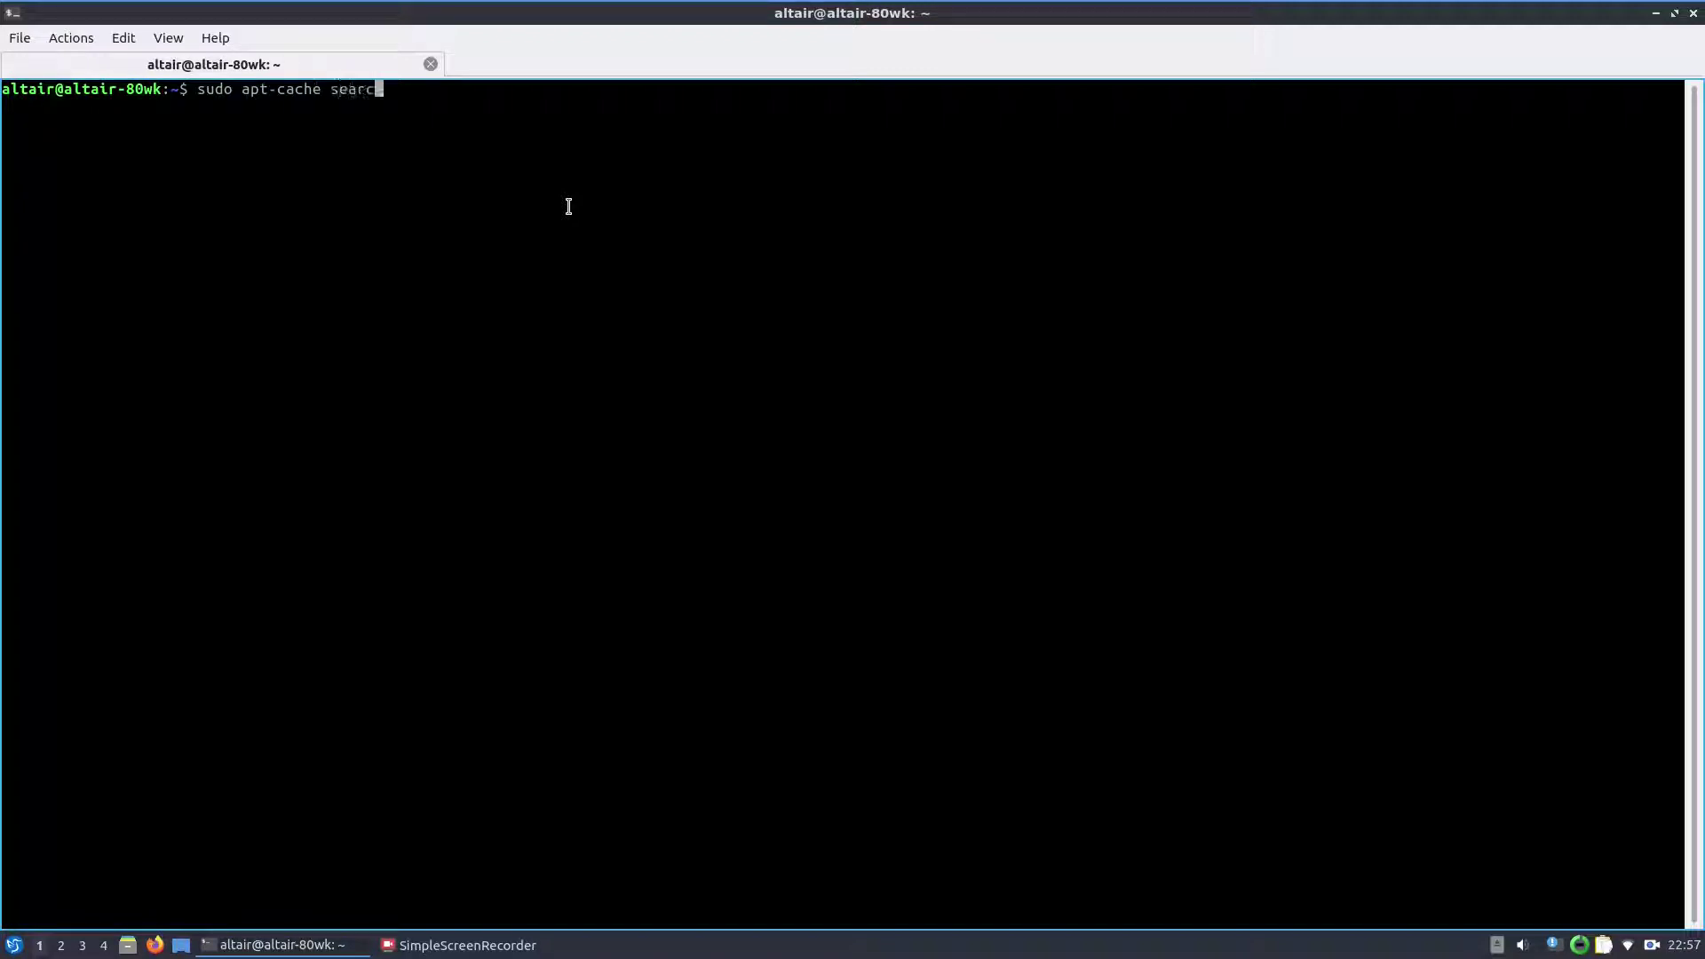
type("h e")
key("Print")
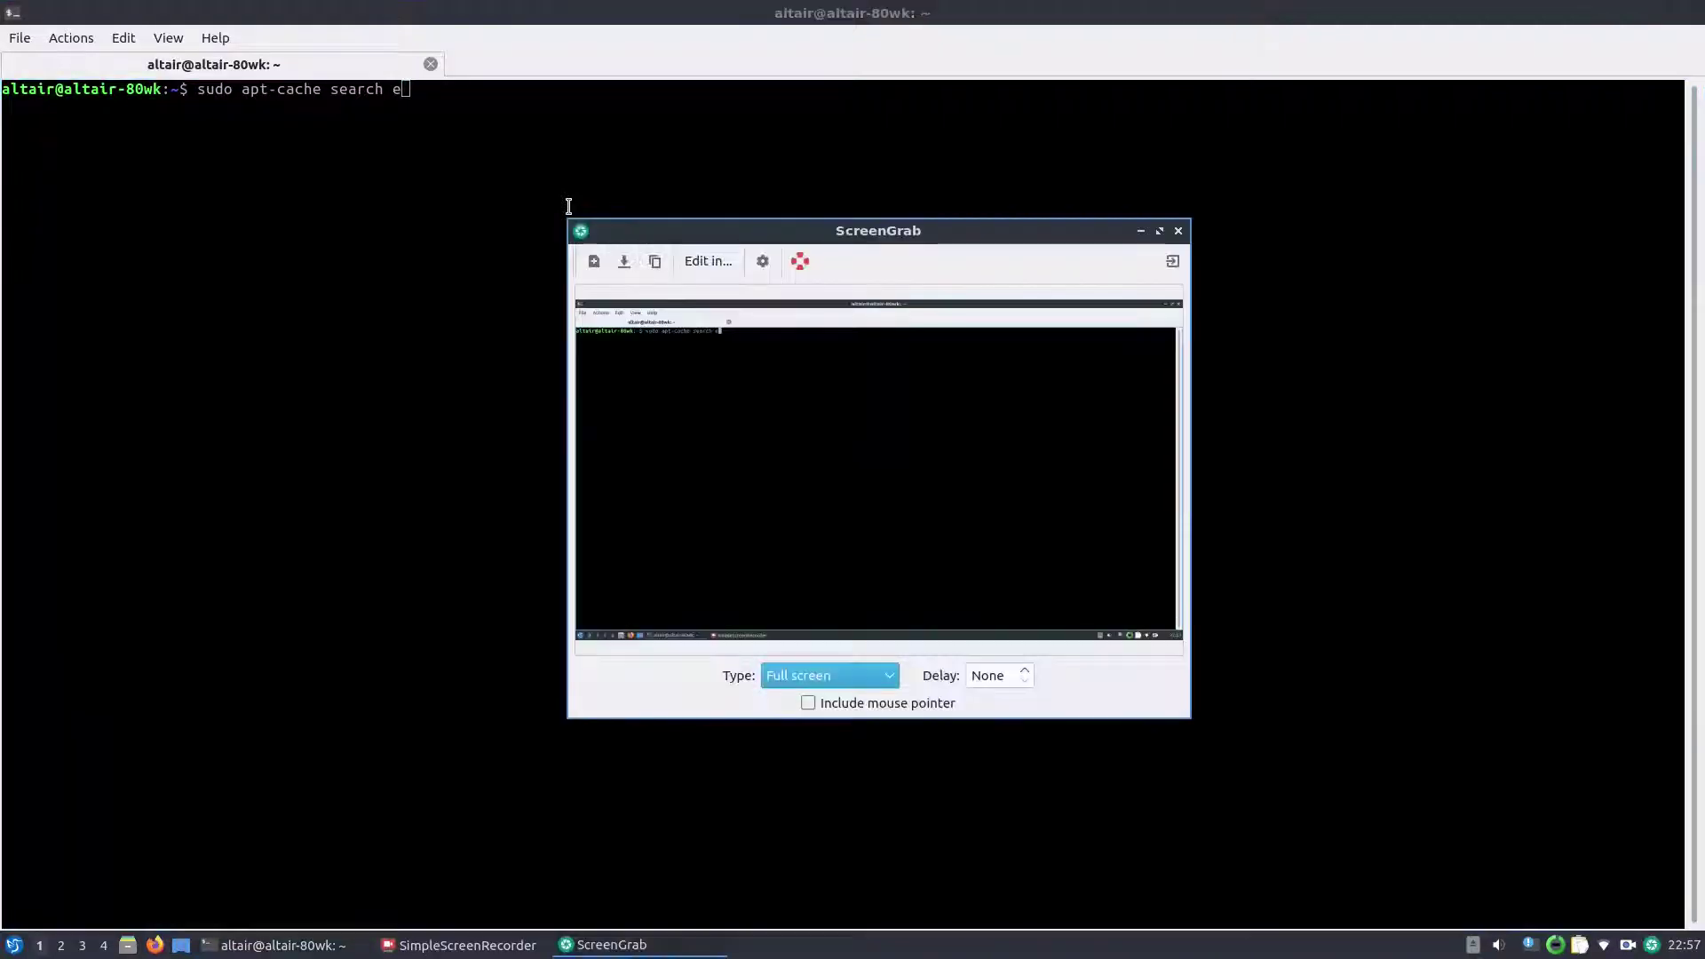
left_click(1178, 231)
type("23")
key("Return")
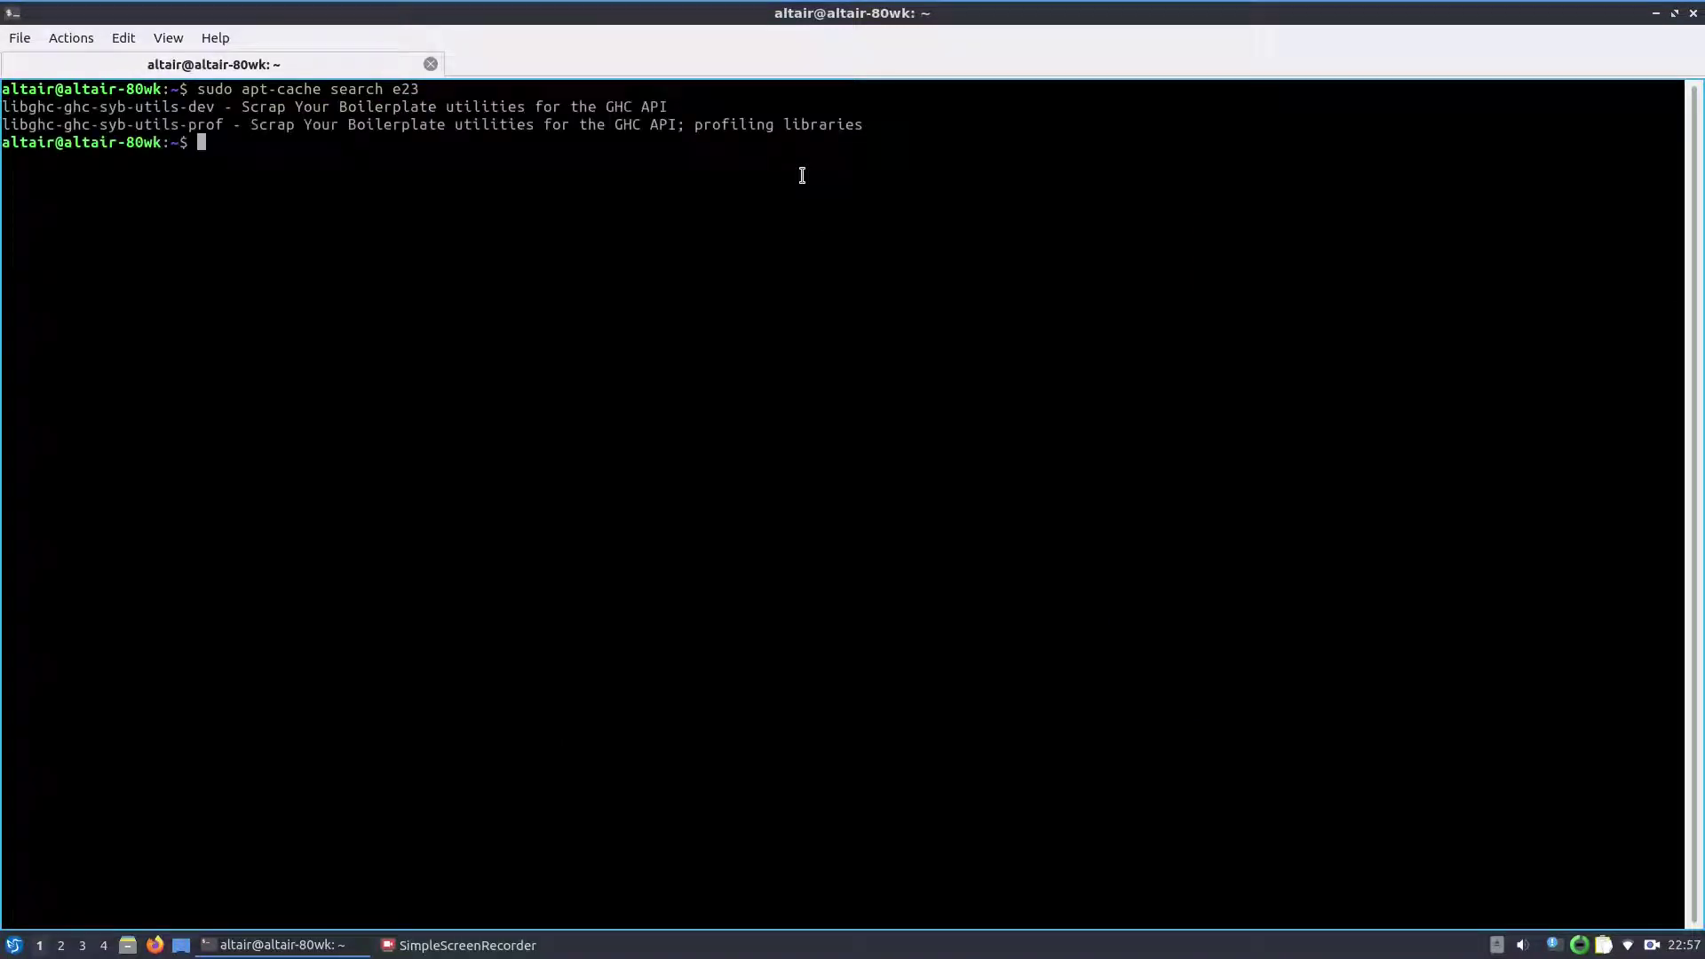
Change the search term to 'enlight', rerun it, and scroll through the matching packages.
key("Up")
key("Left")
key("Delete")
key("BackSpace")
type("nli")
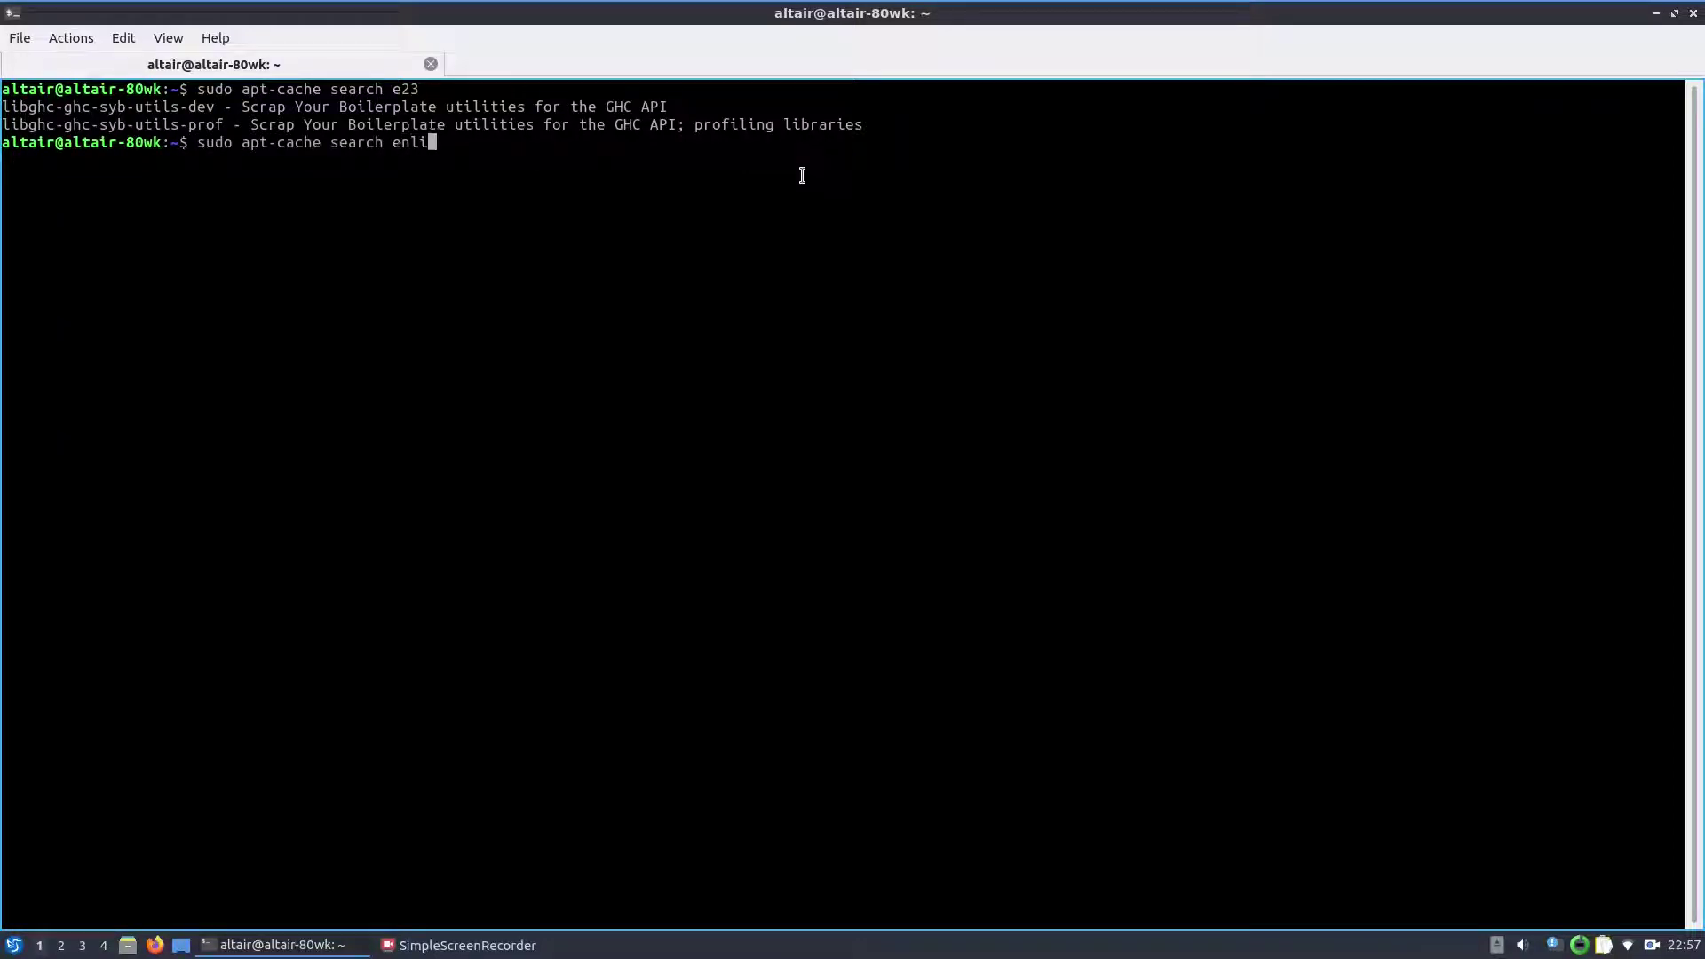
type("ght")
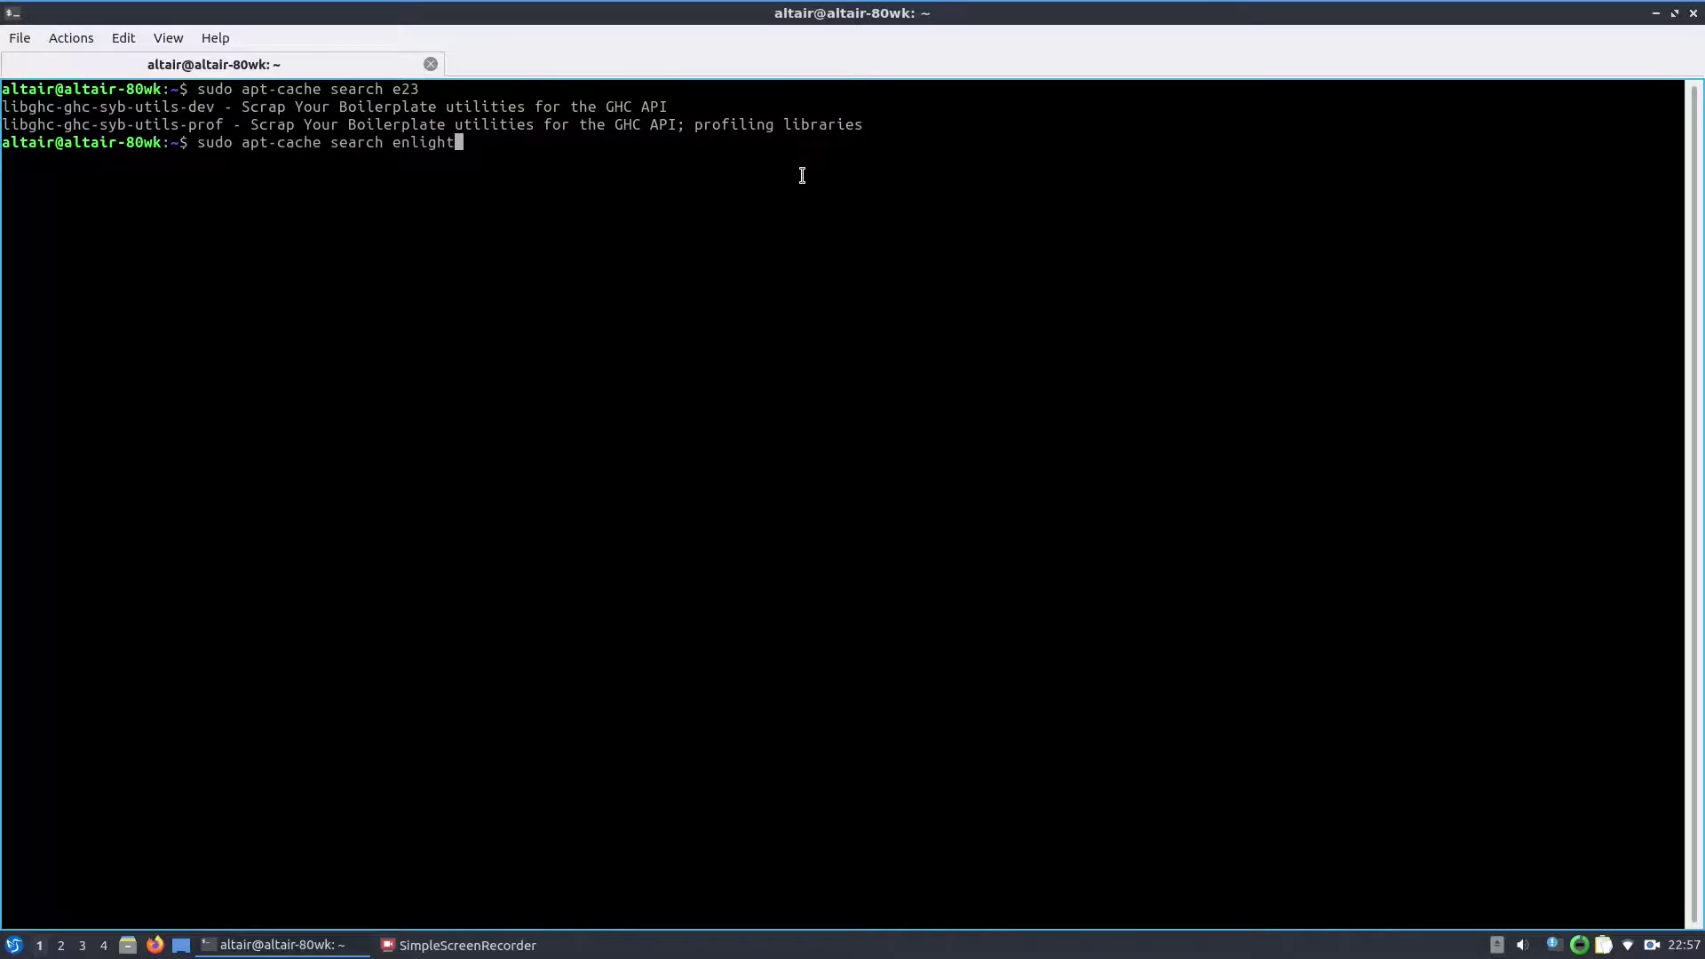
key("Return")
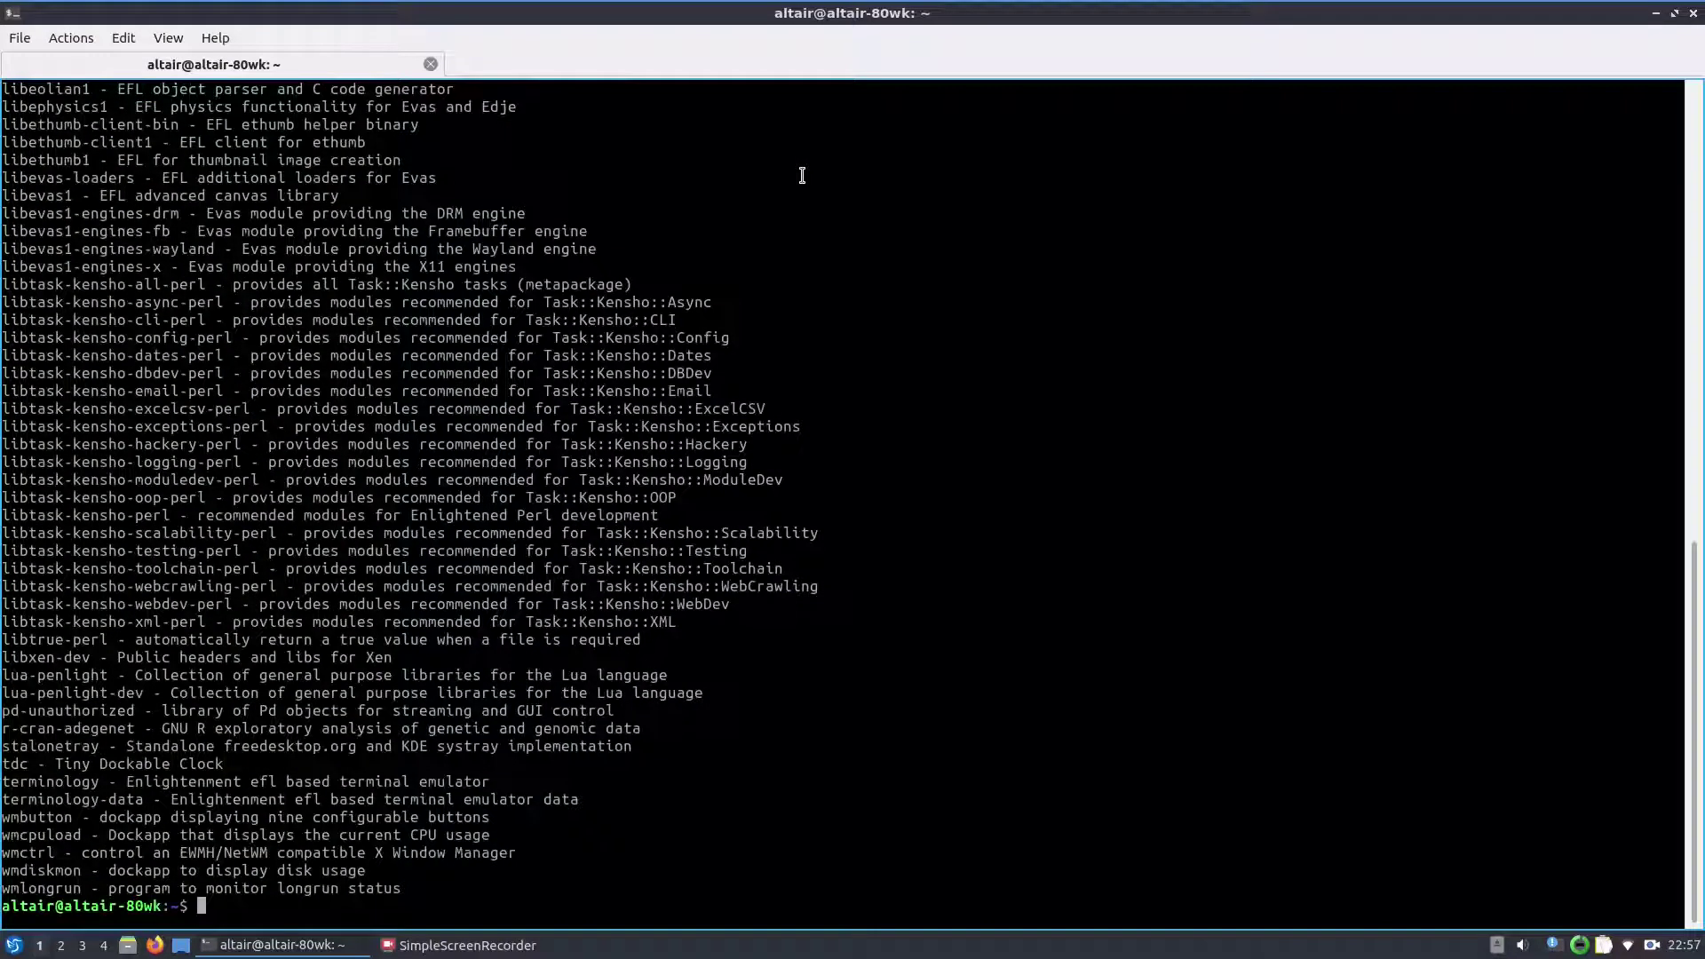
scroll(818, 344, "up", 15)
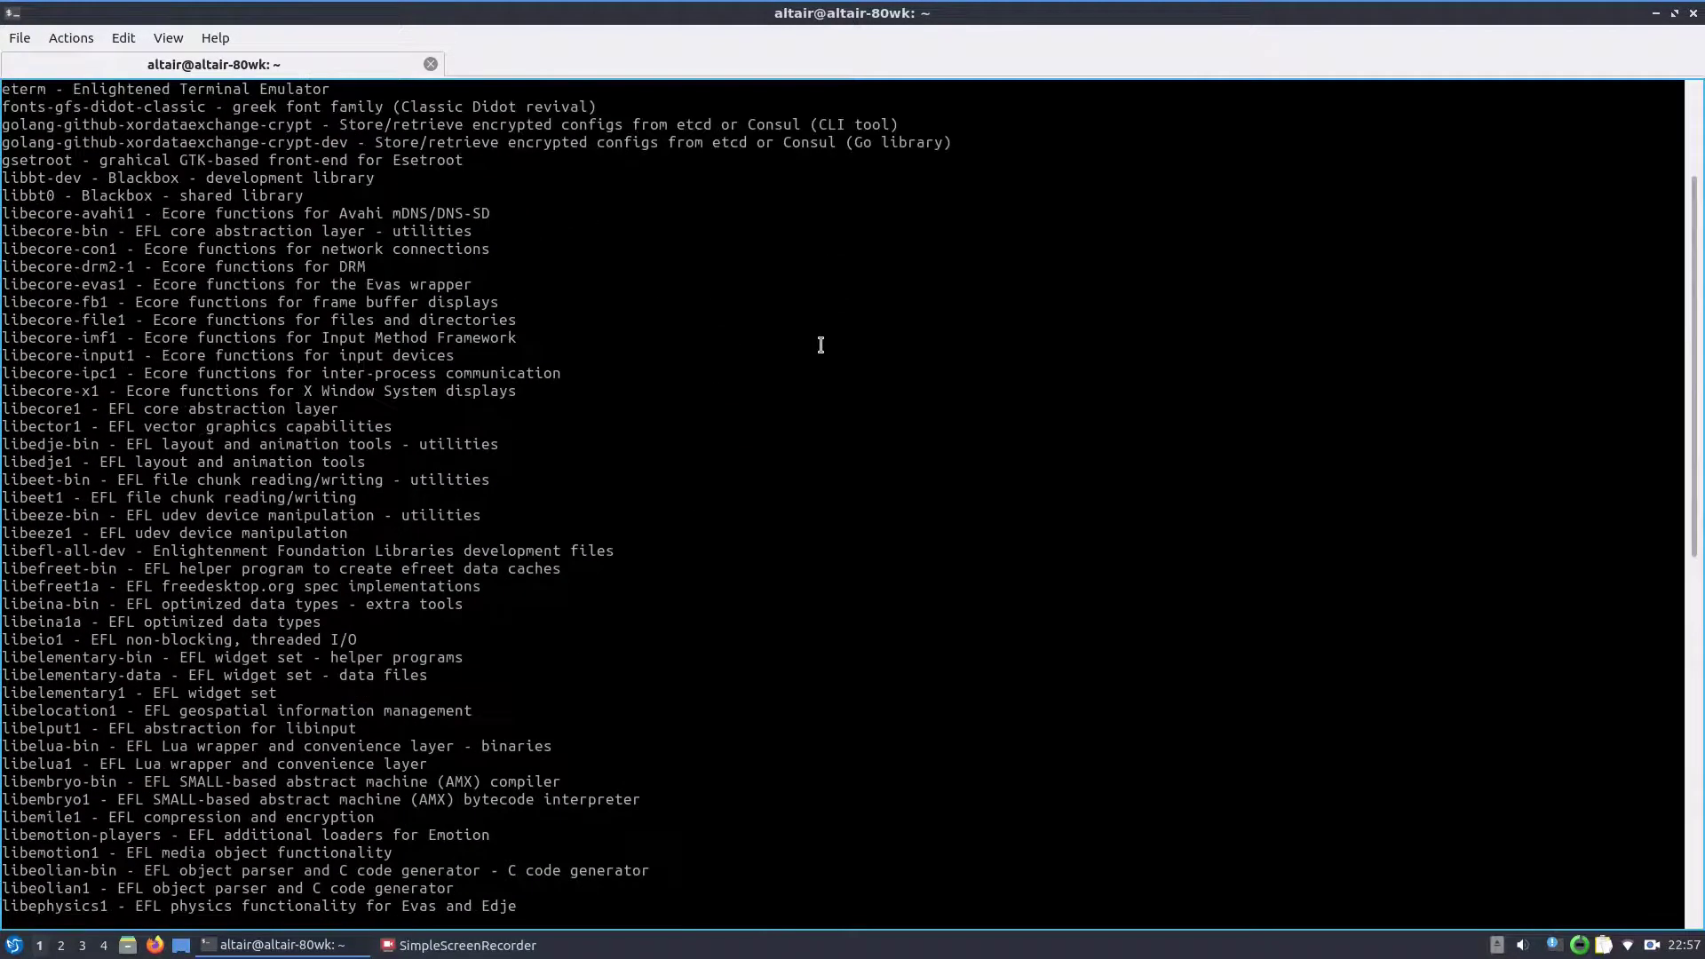
scroll(821, 345, "up", 4)
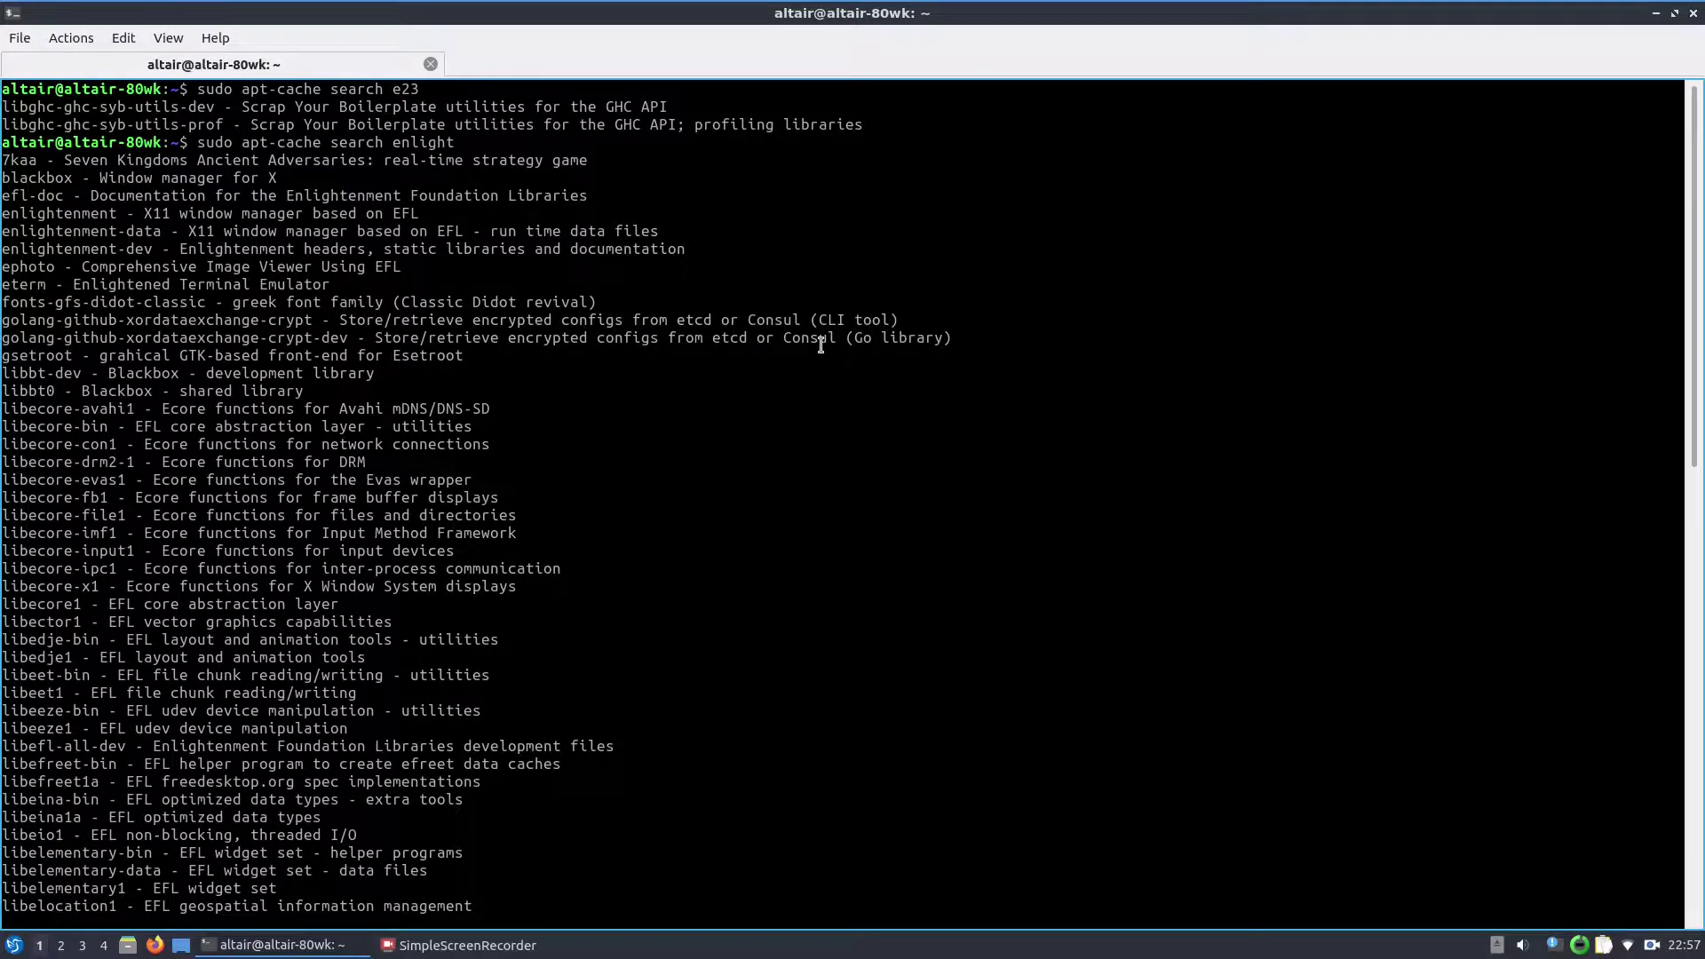
scroll(820, 346, "down", 20)
Run 'sudo apt install enlightenment' and confirm with Y to install it and its dependencies.
type("sudo apt install e")
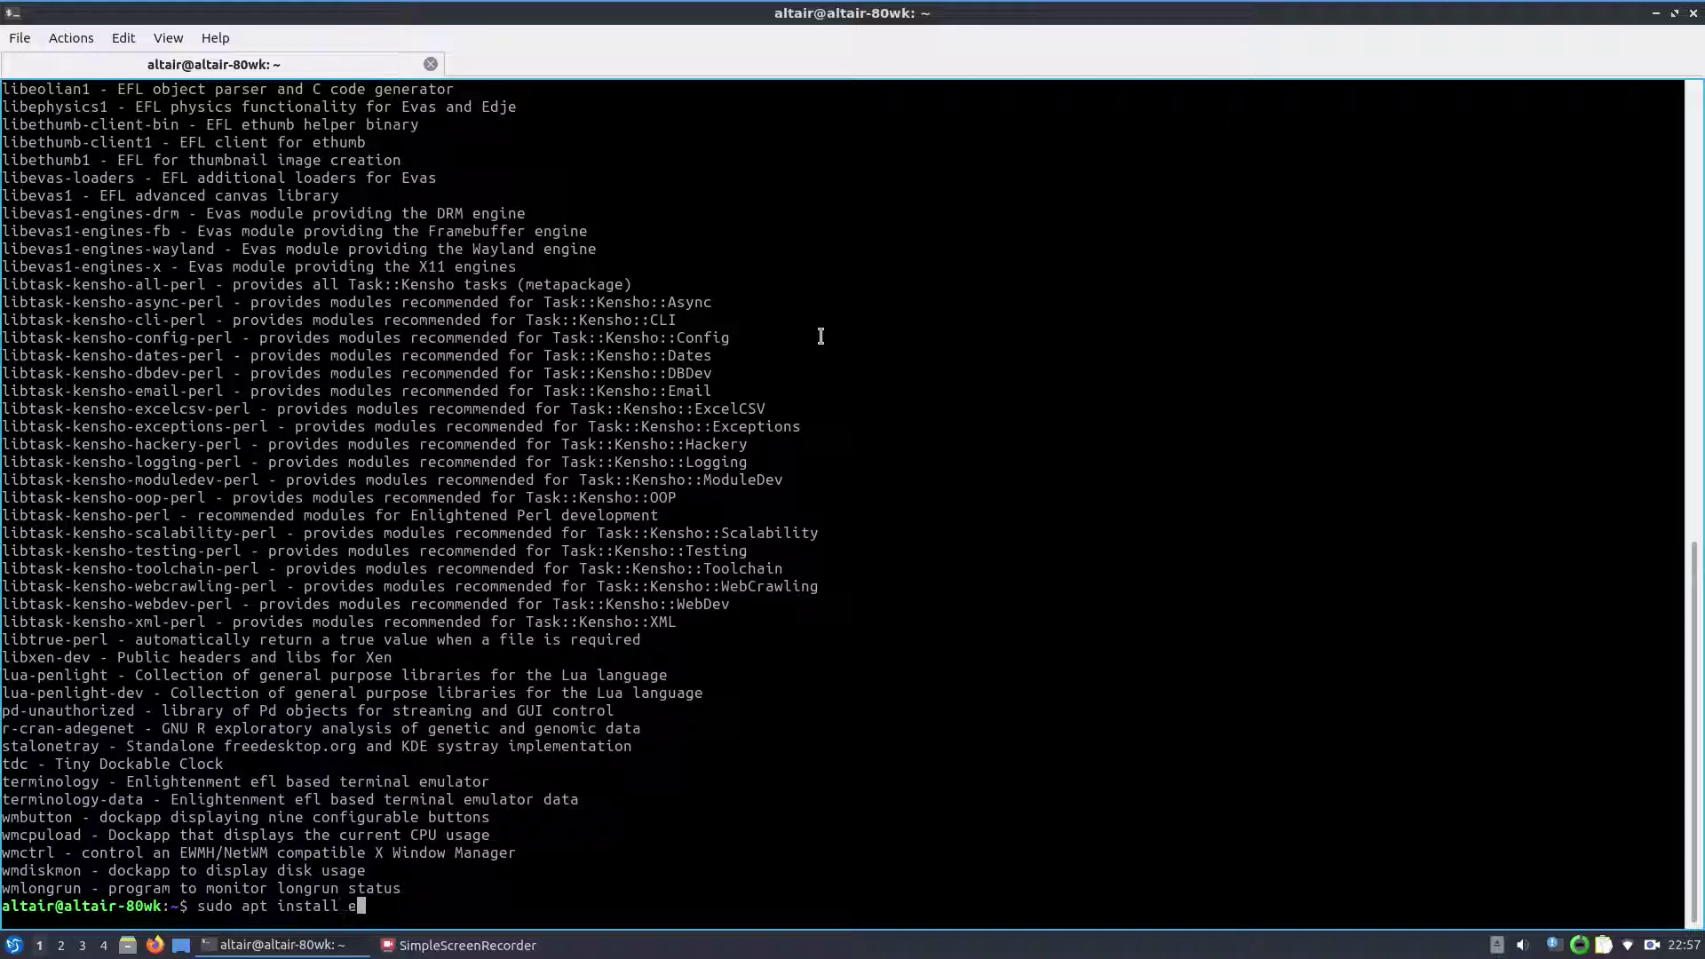
type("nlightenment")
key("Return")
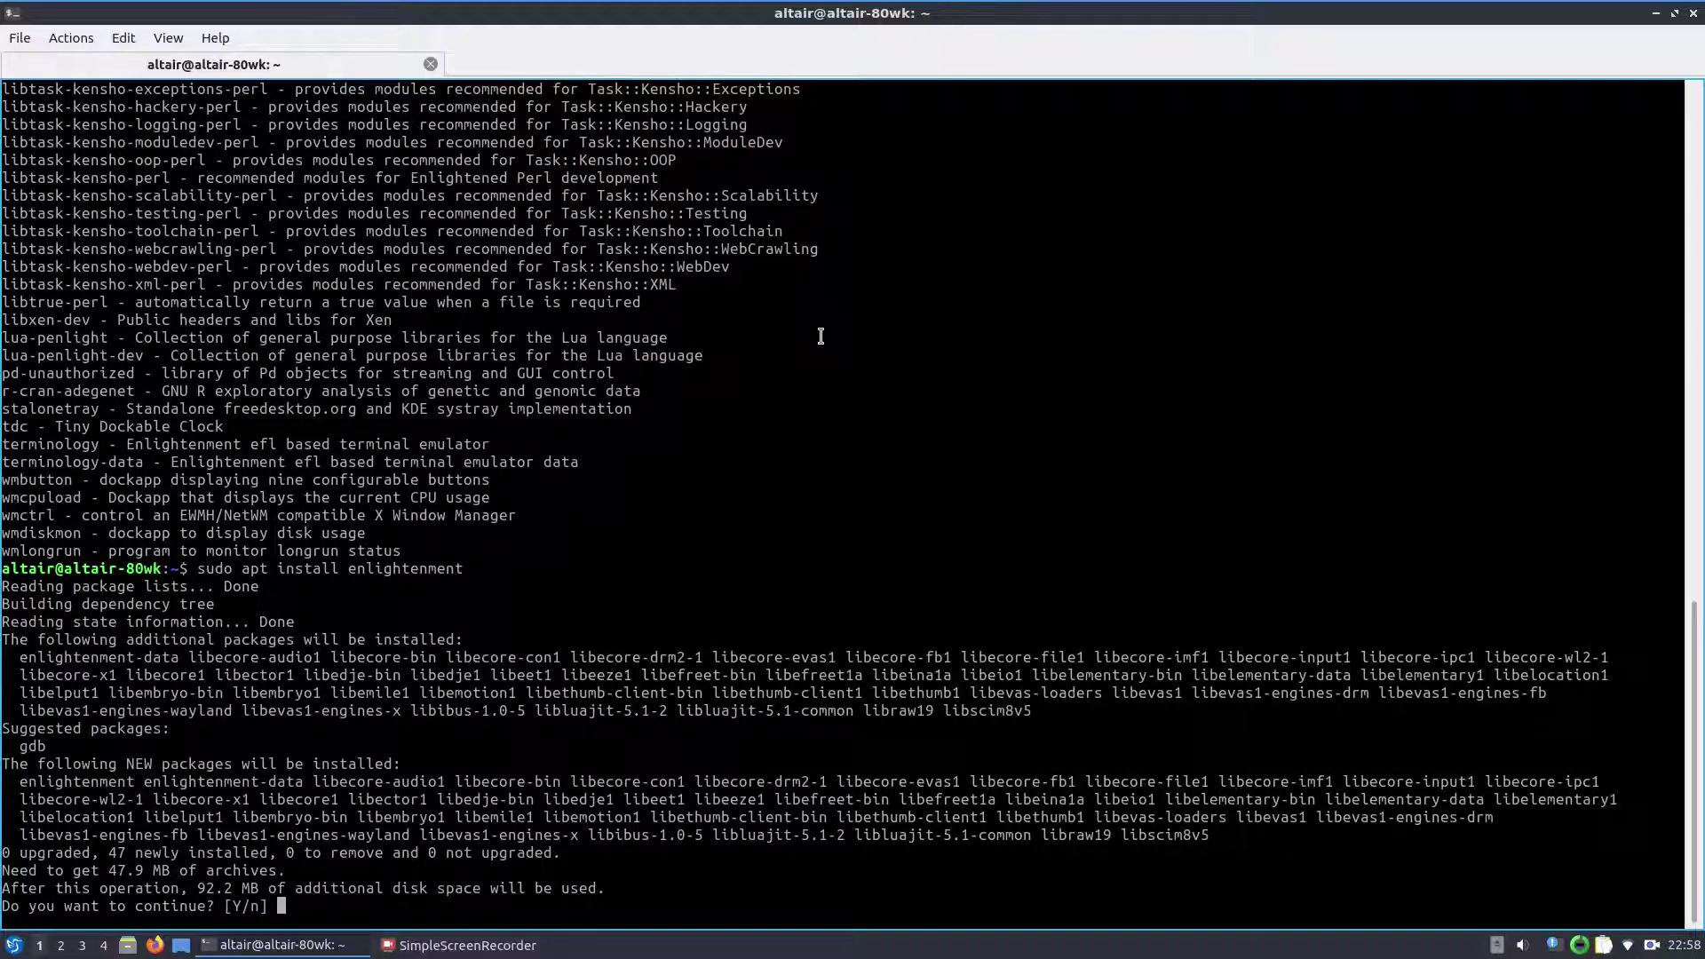
type("Y")
key("Return")
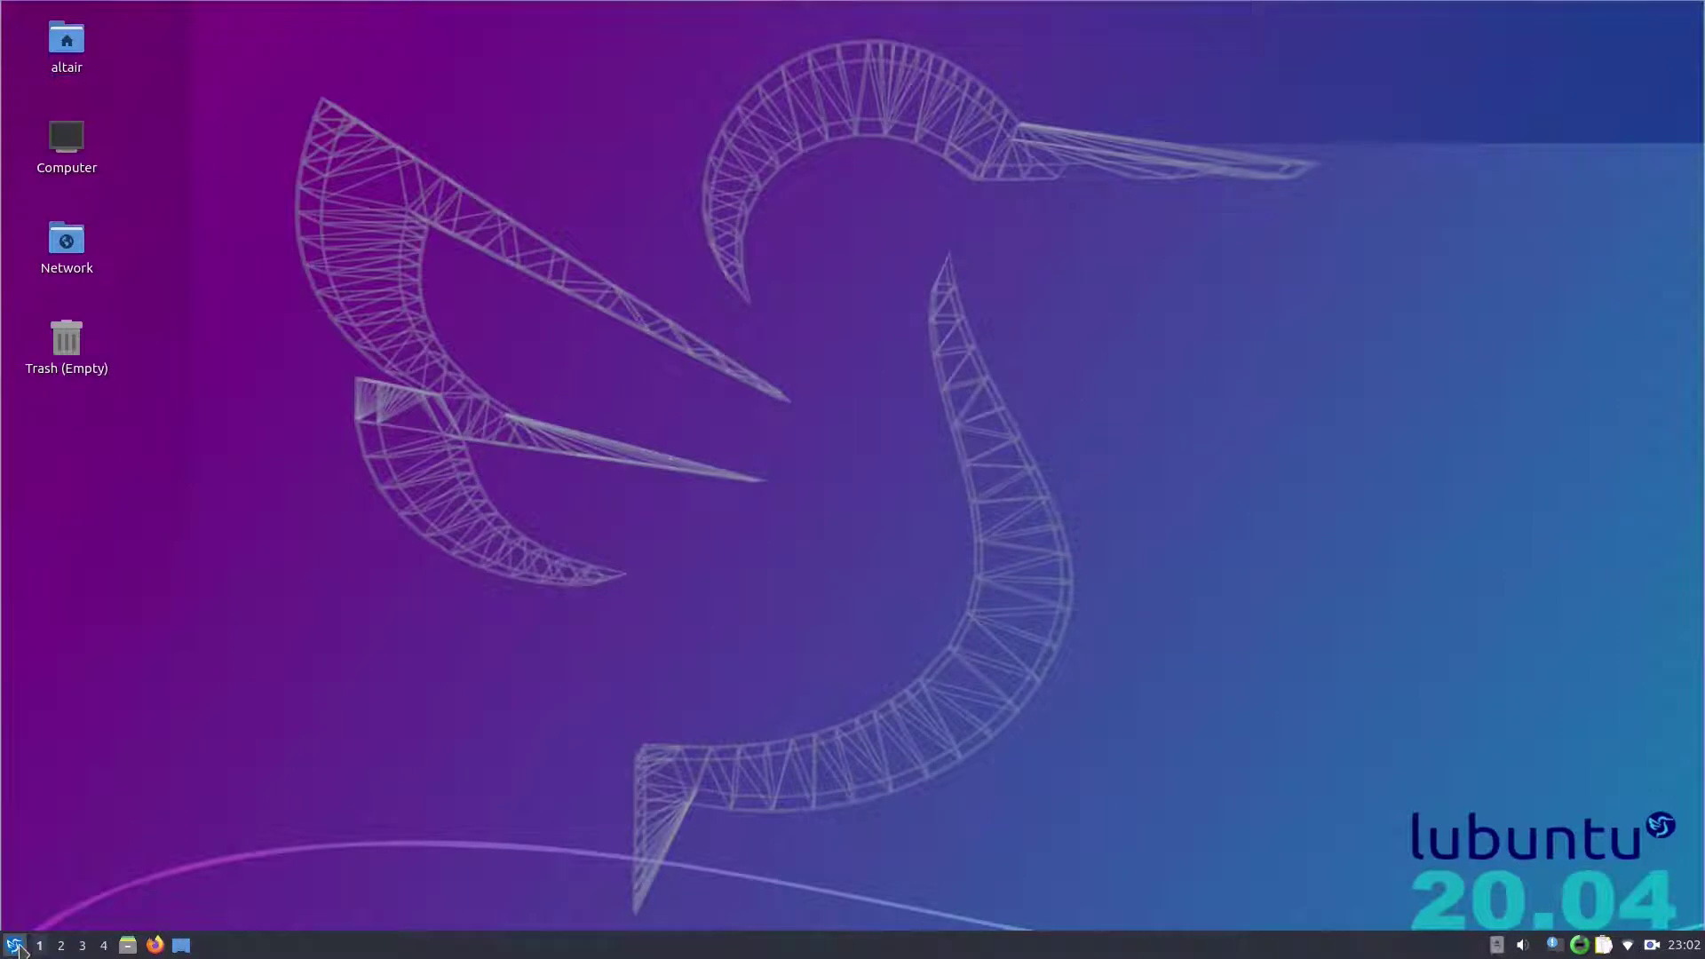
Open Additional Drivers with the admin password, select nvidia-driver-440, and apply the change.
left_click(13, 945)
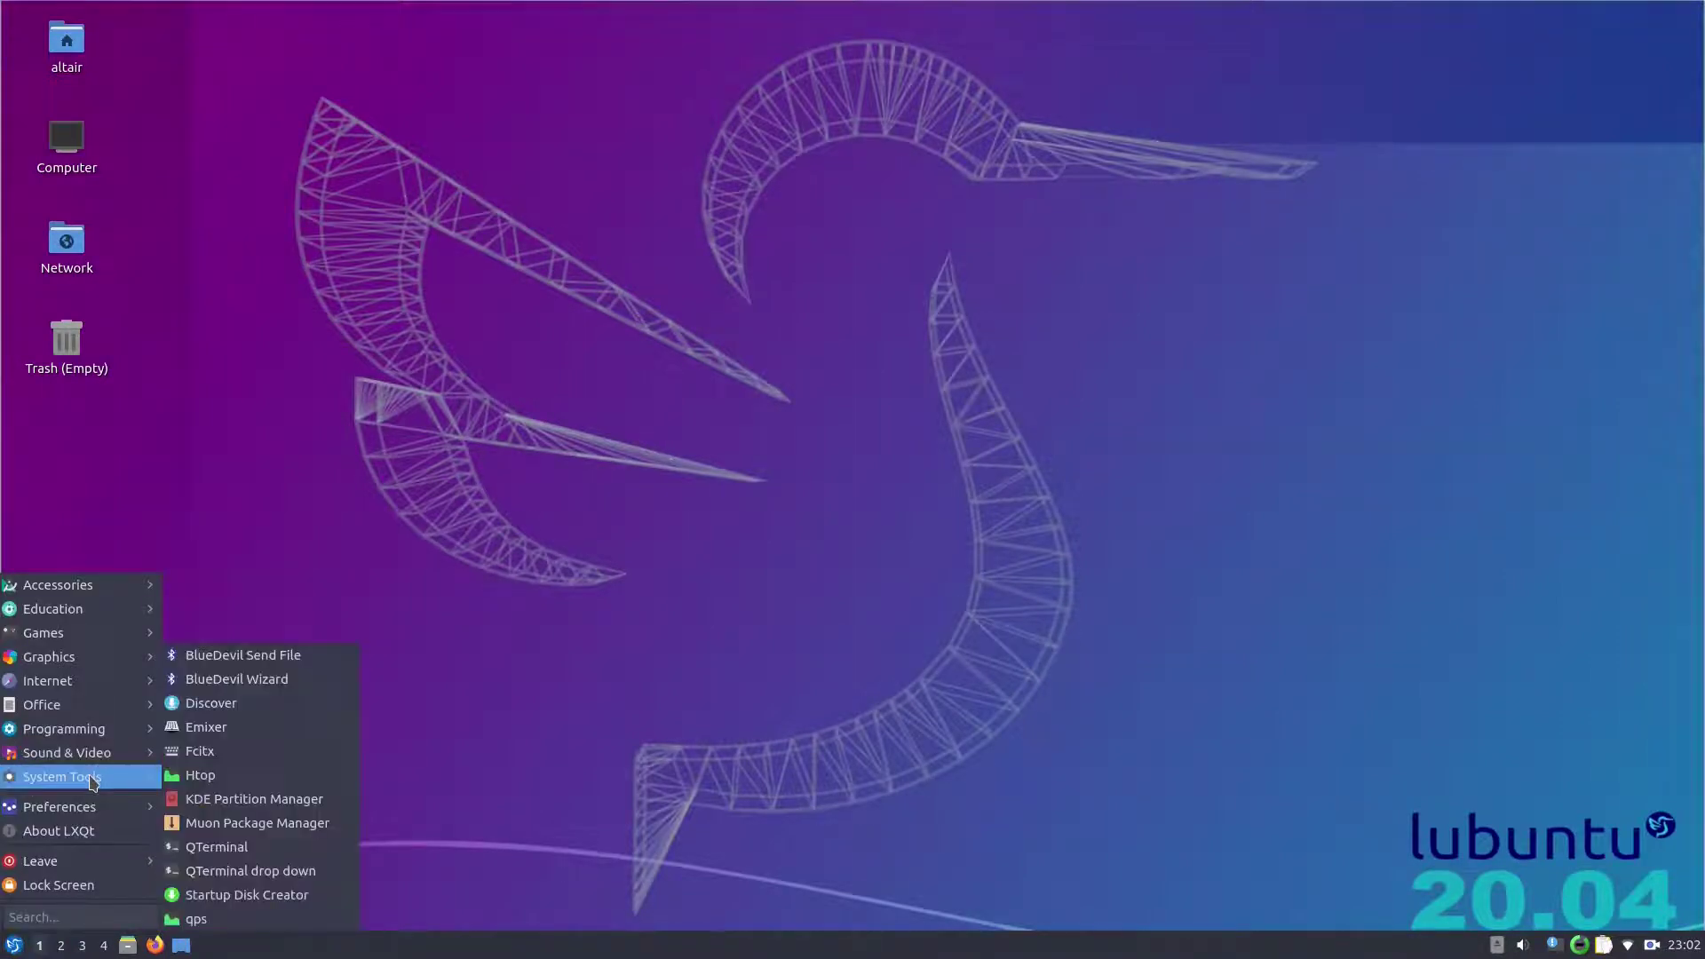
mouse_move(124, 758)
mouse_move(132, 810)
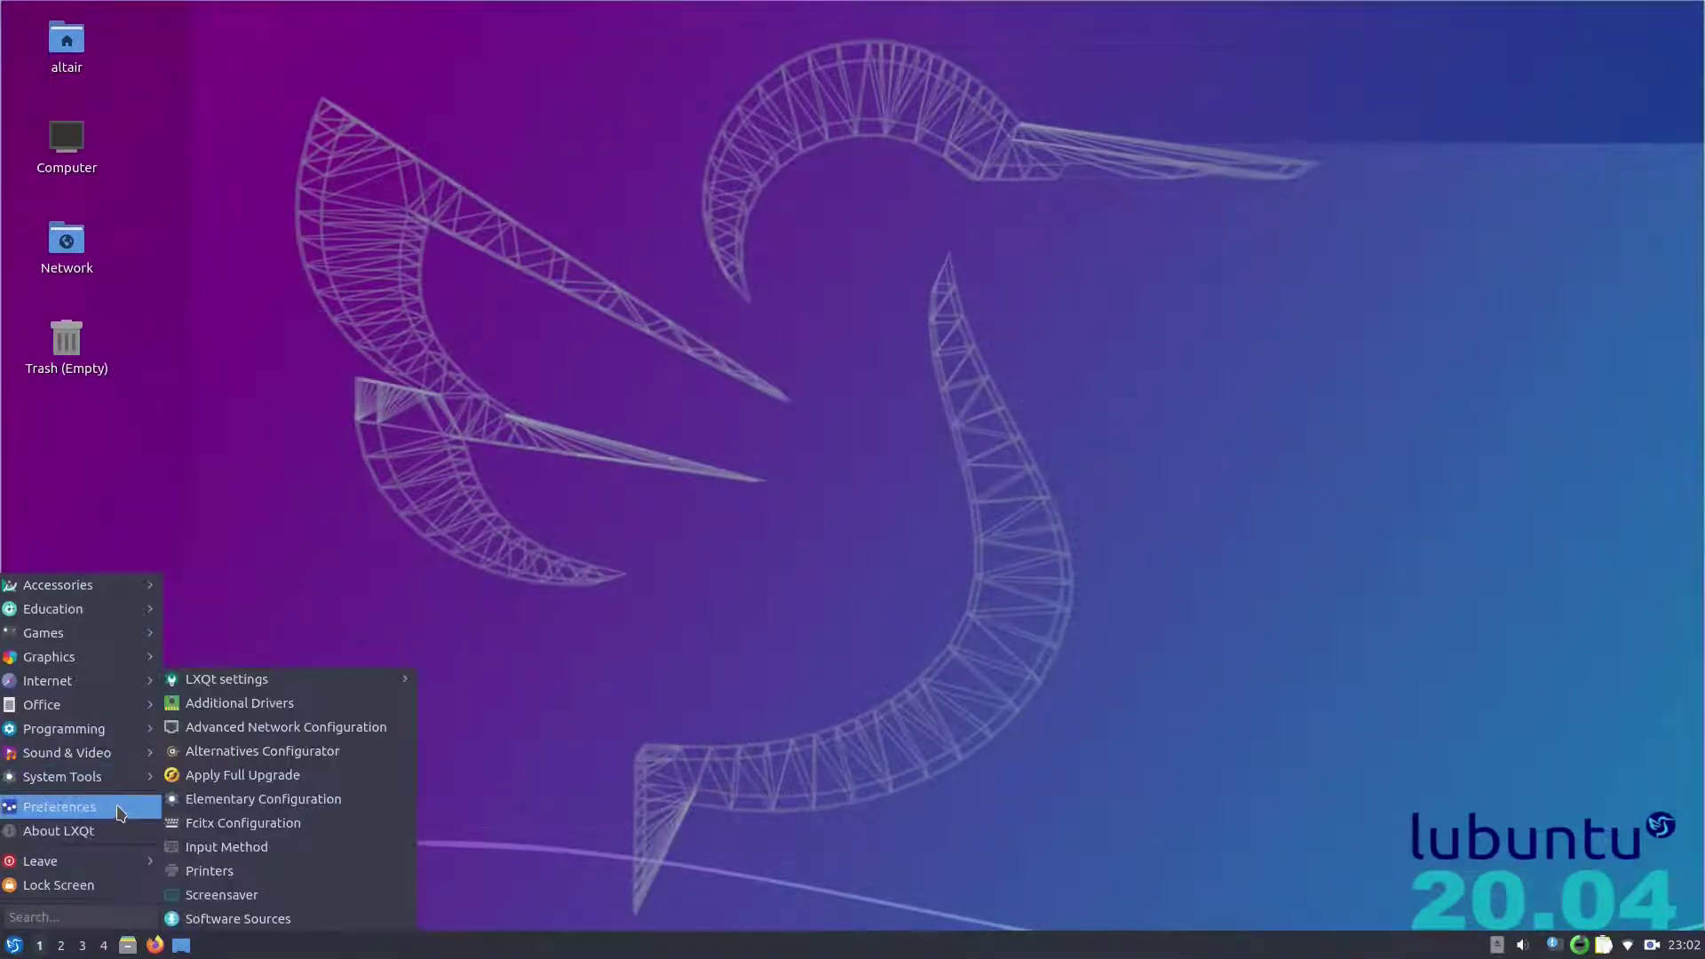
left_click(242, 706)
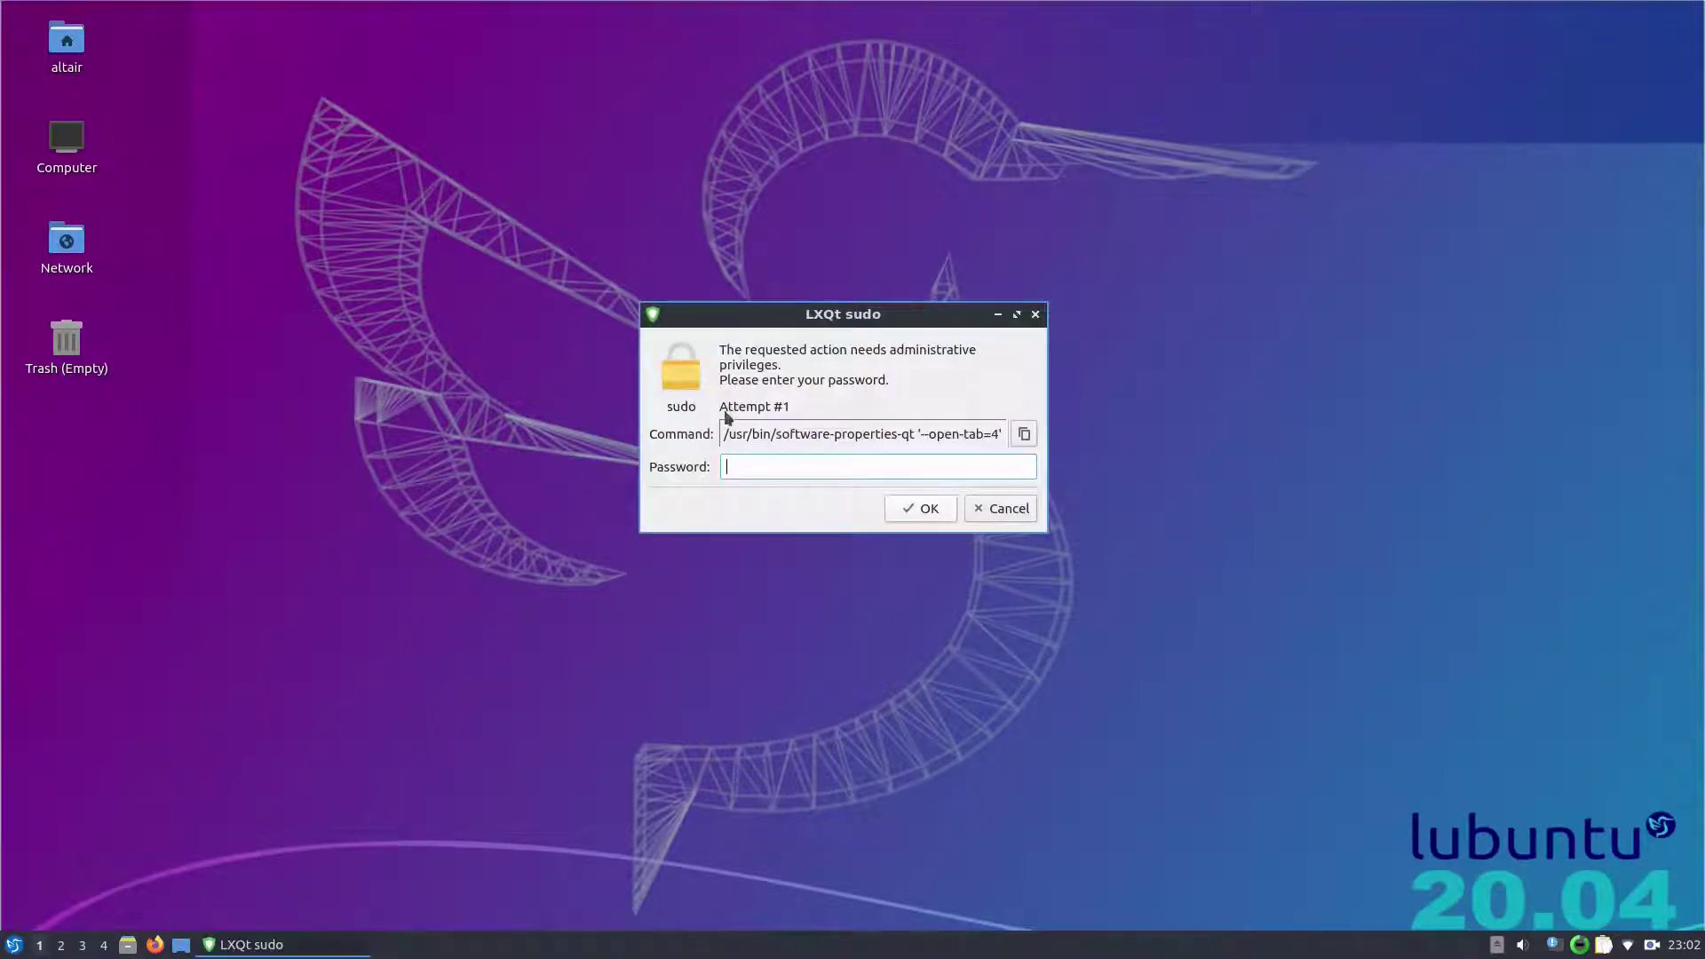
type("•••••••")
key("Return")
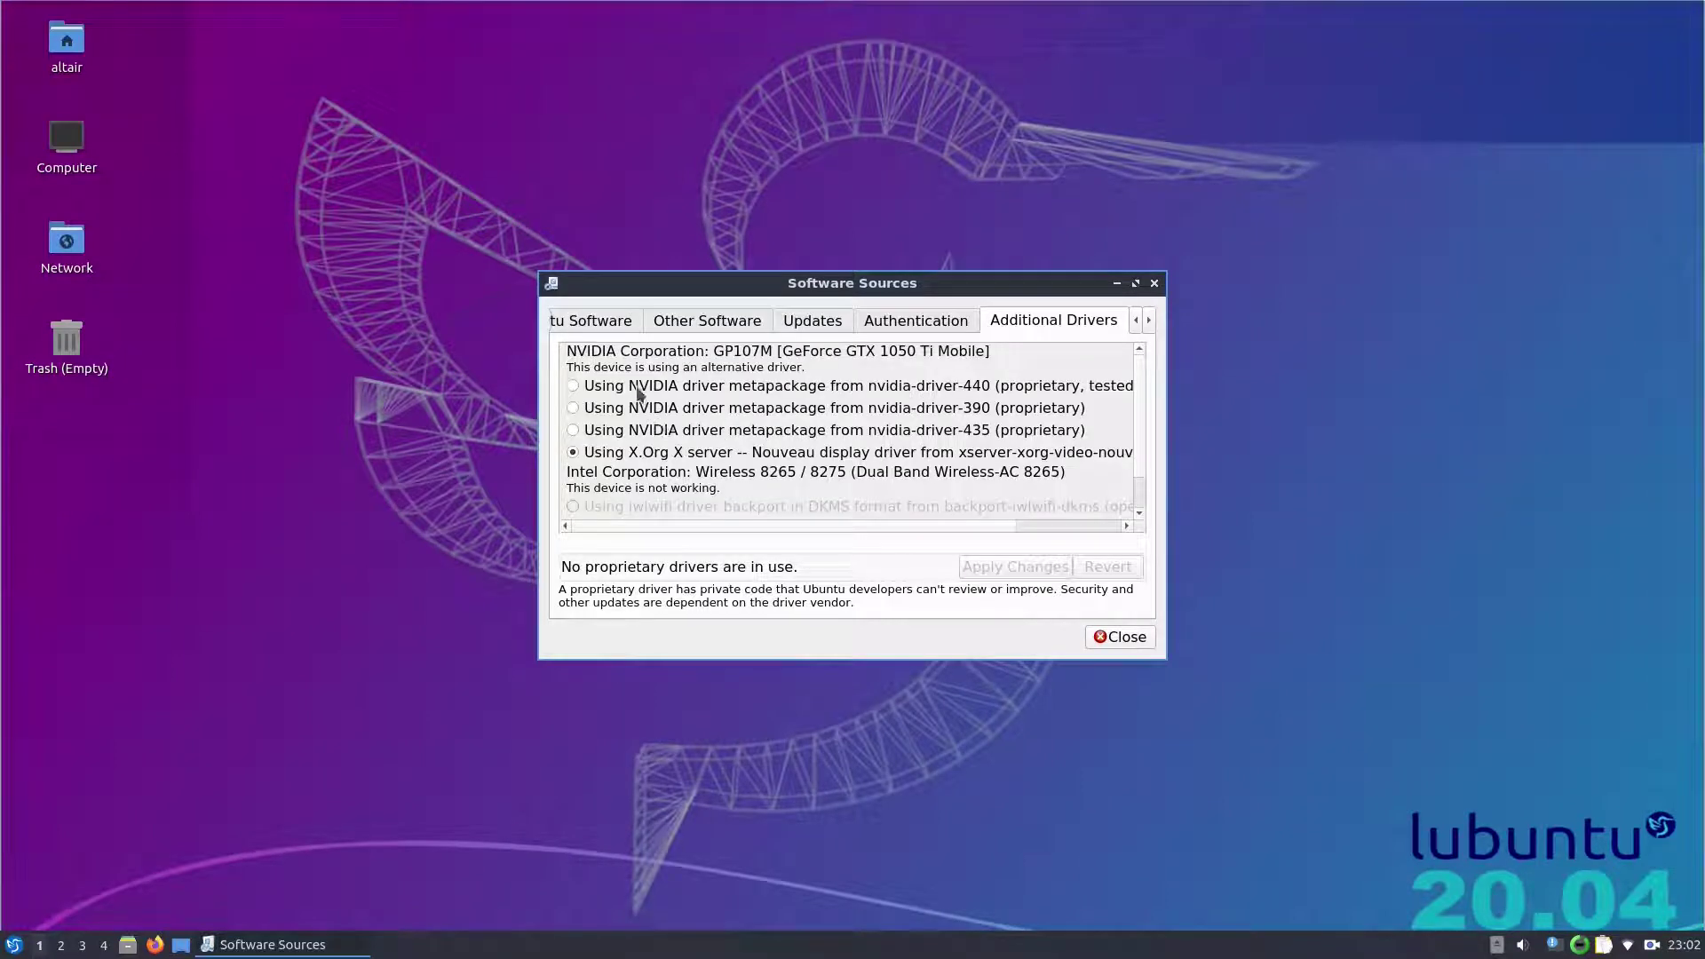
left_click(639, 393)
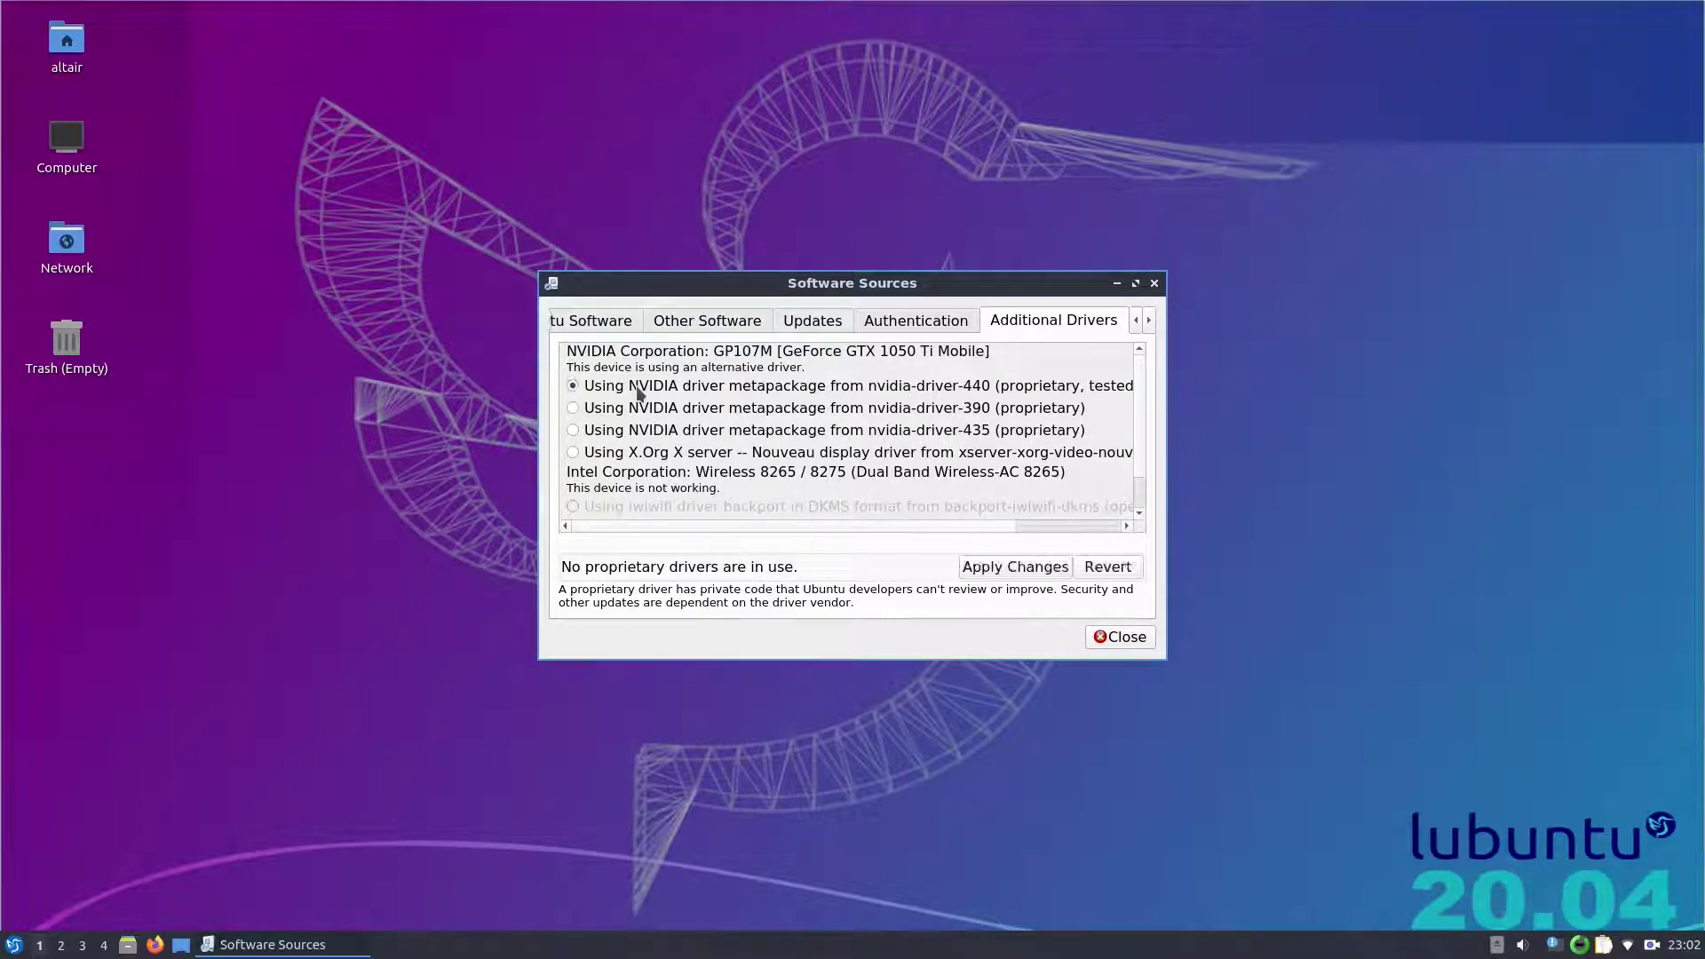
left_click(995, 568)
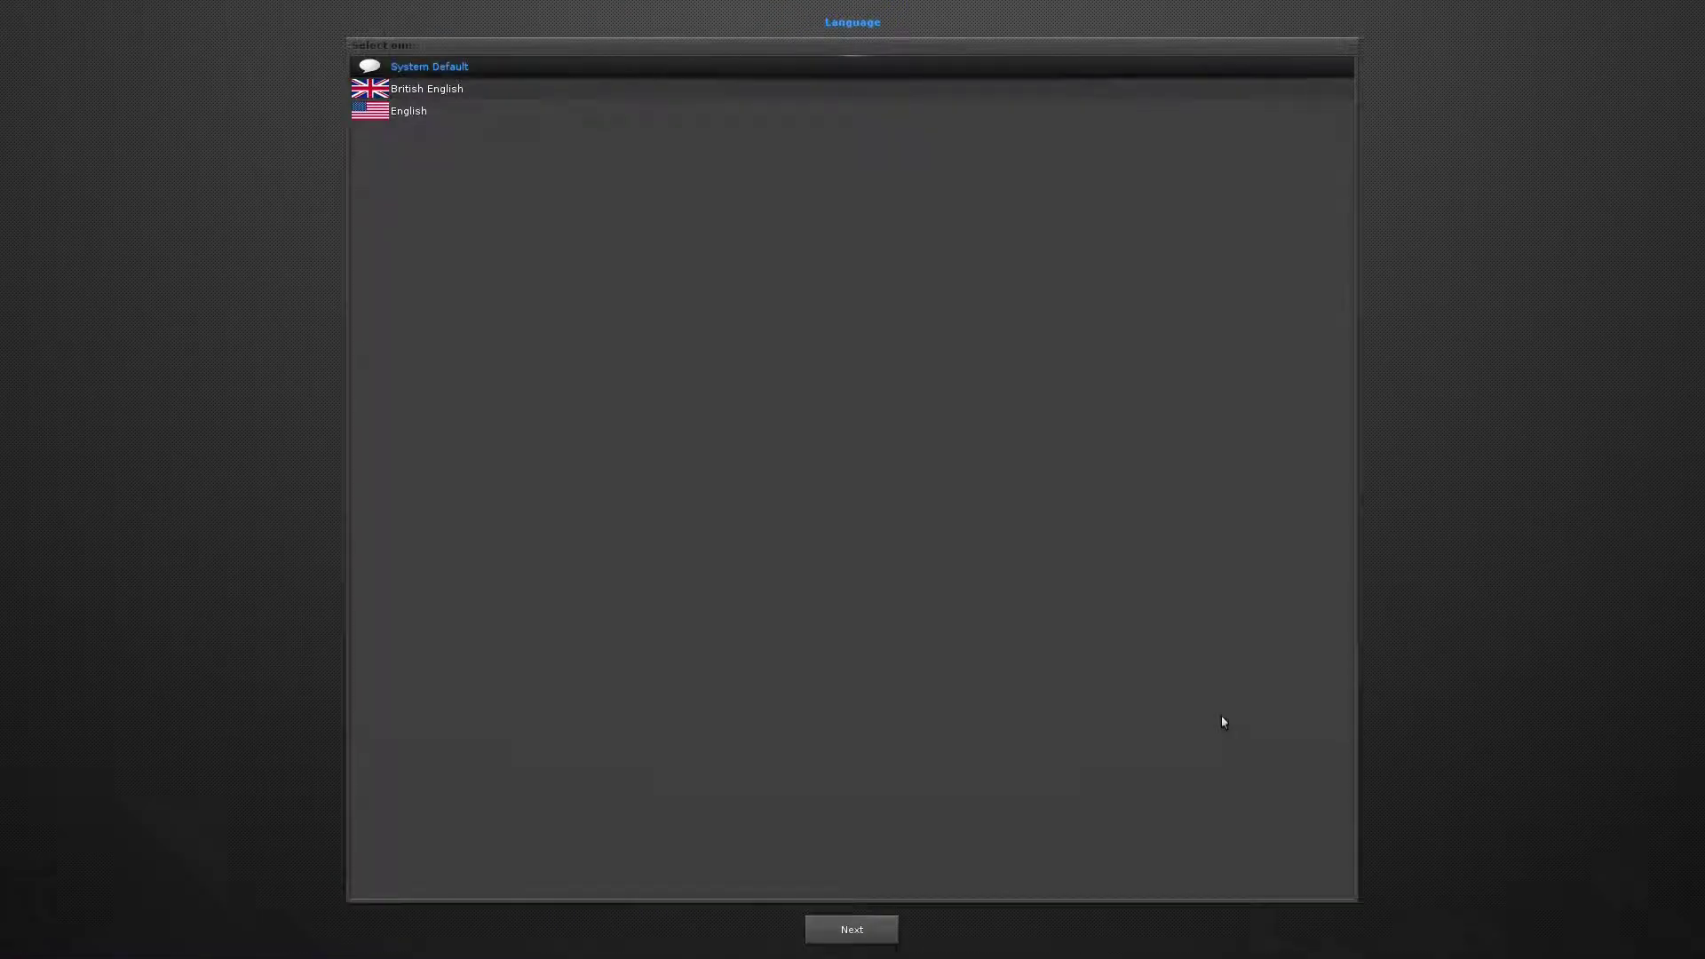
Pick English as the wizard language and keep the English (US) keyboard layout.
left_click(583, 111)
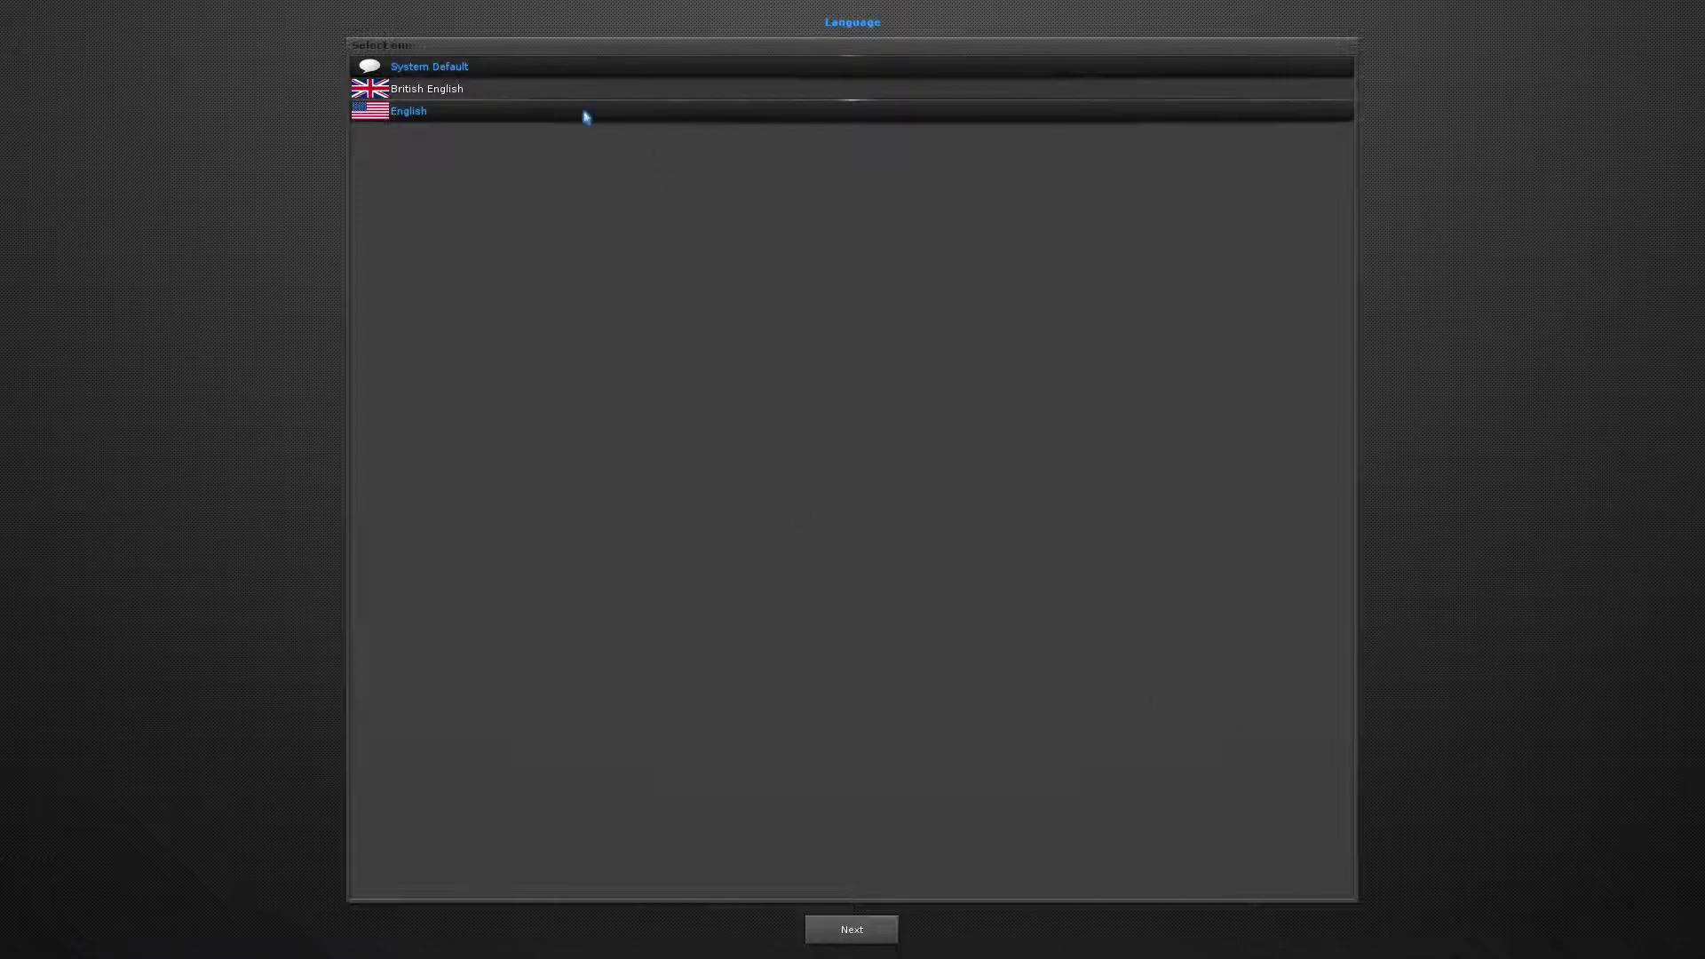
left_click(858, 931)
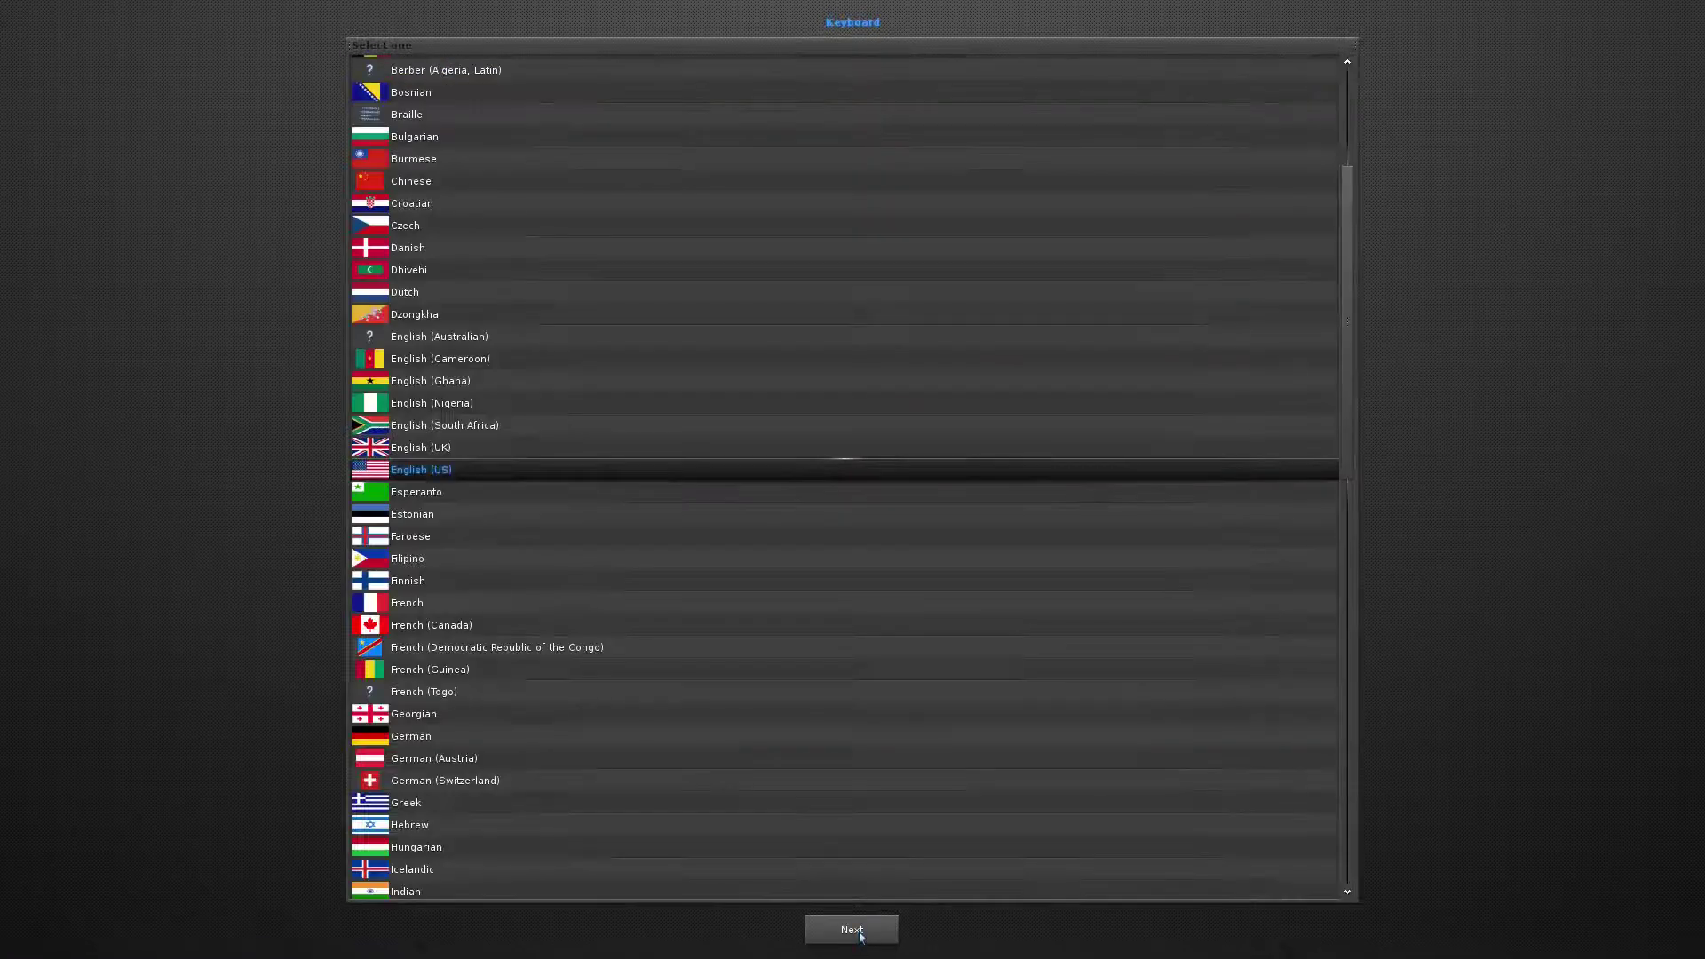
left_click(856, 933)
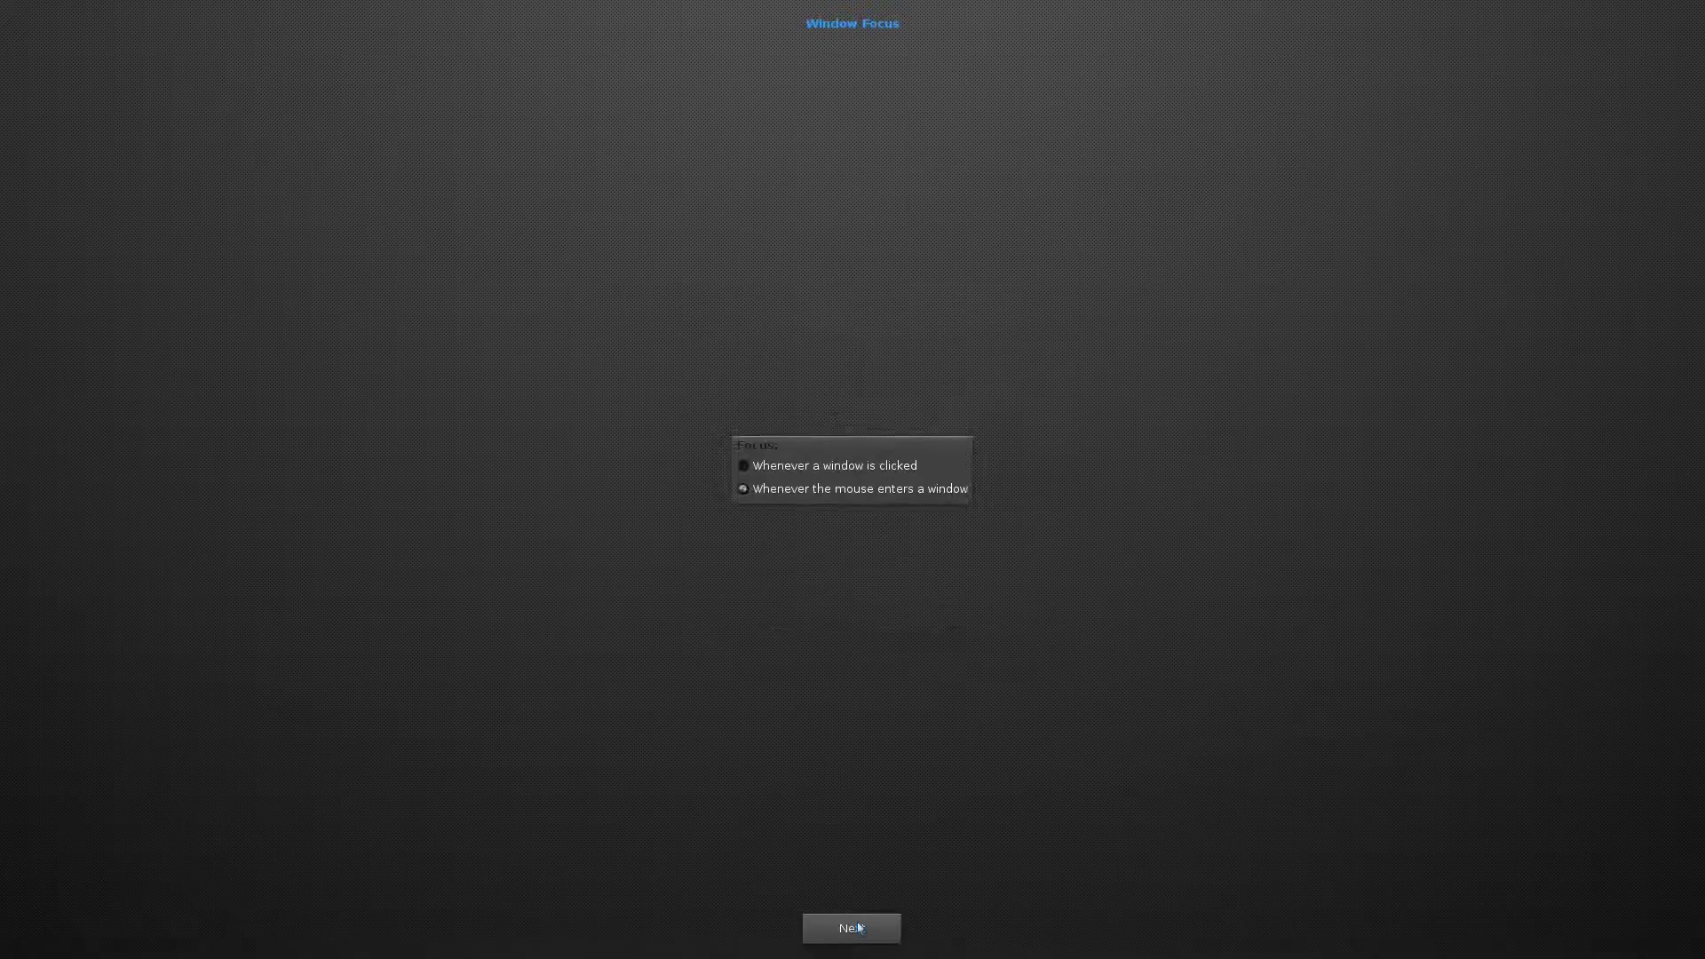
Choose 'Whenever a window is clicked' focus, then continue past Mouse Modifiers and Taskbar to finish.
left_click(778, 468)
left_click(823, 931)
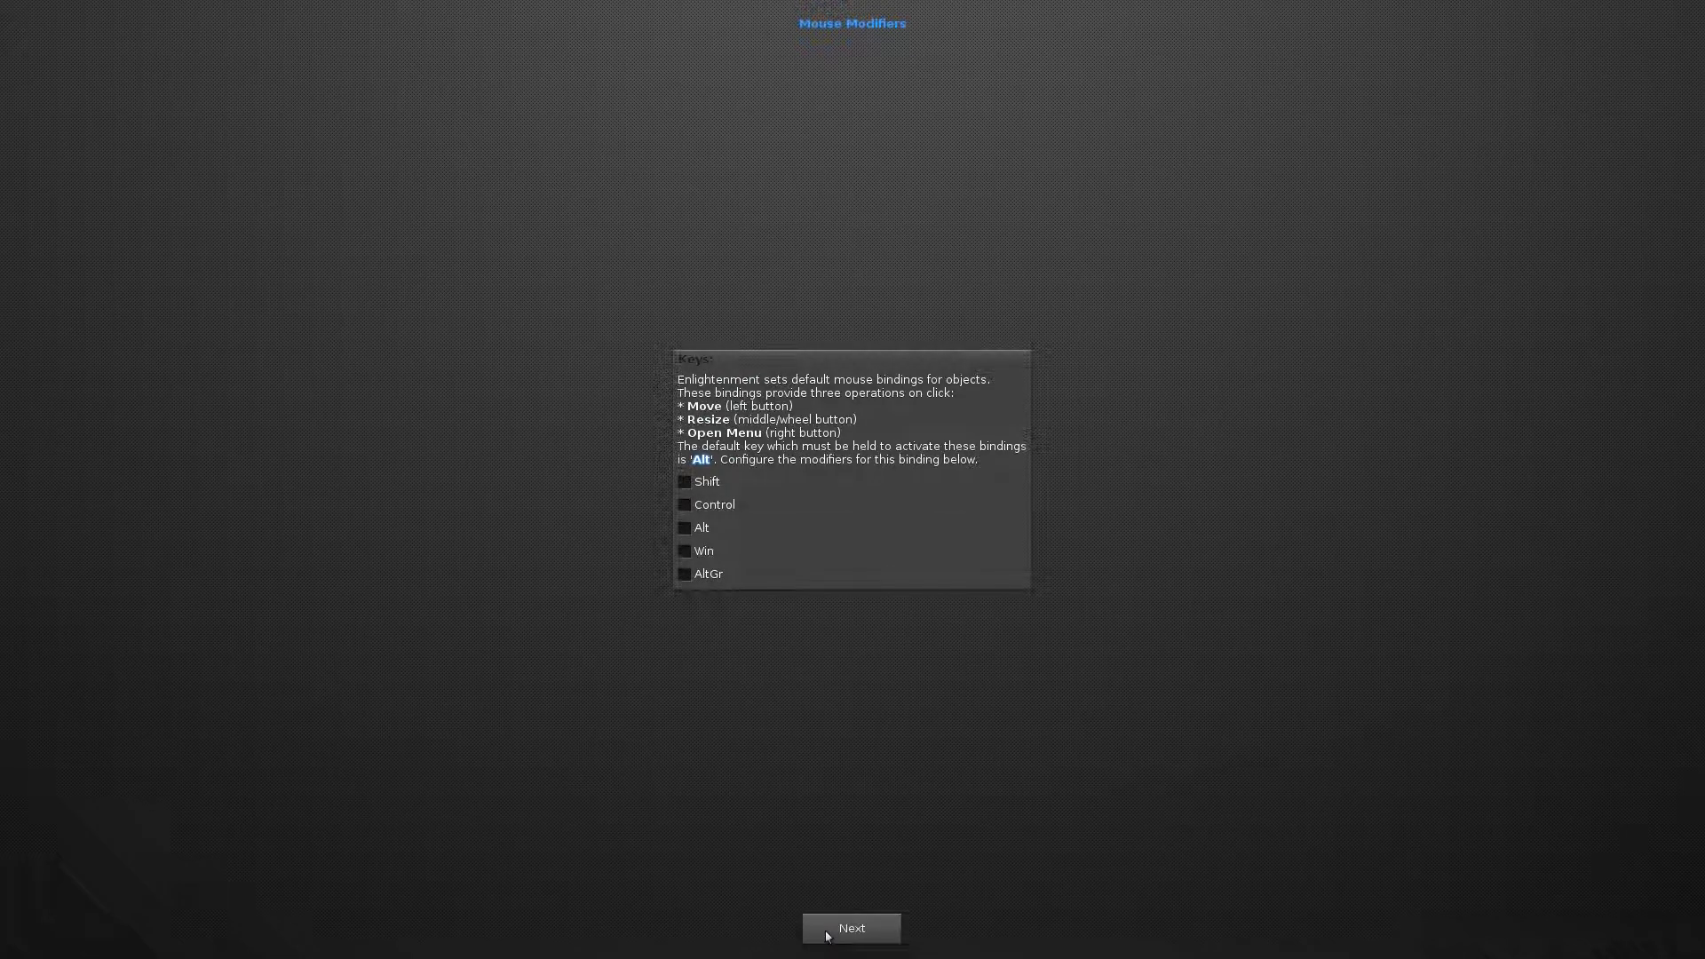
left_click(686, 528)
left_click(857, 930)
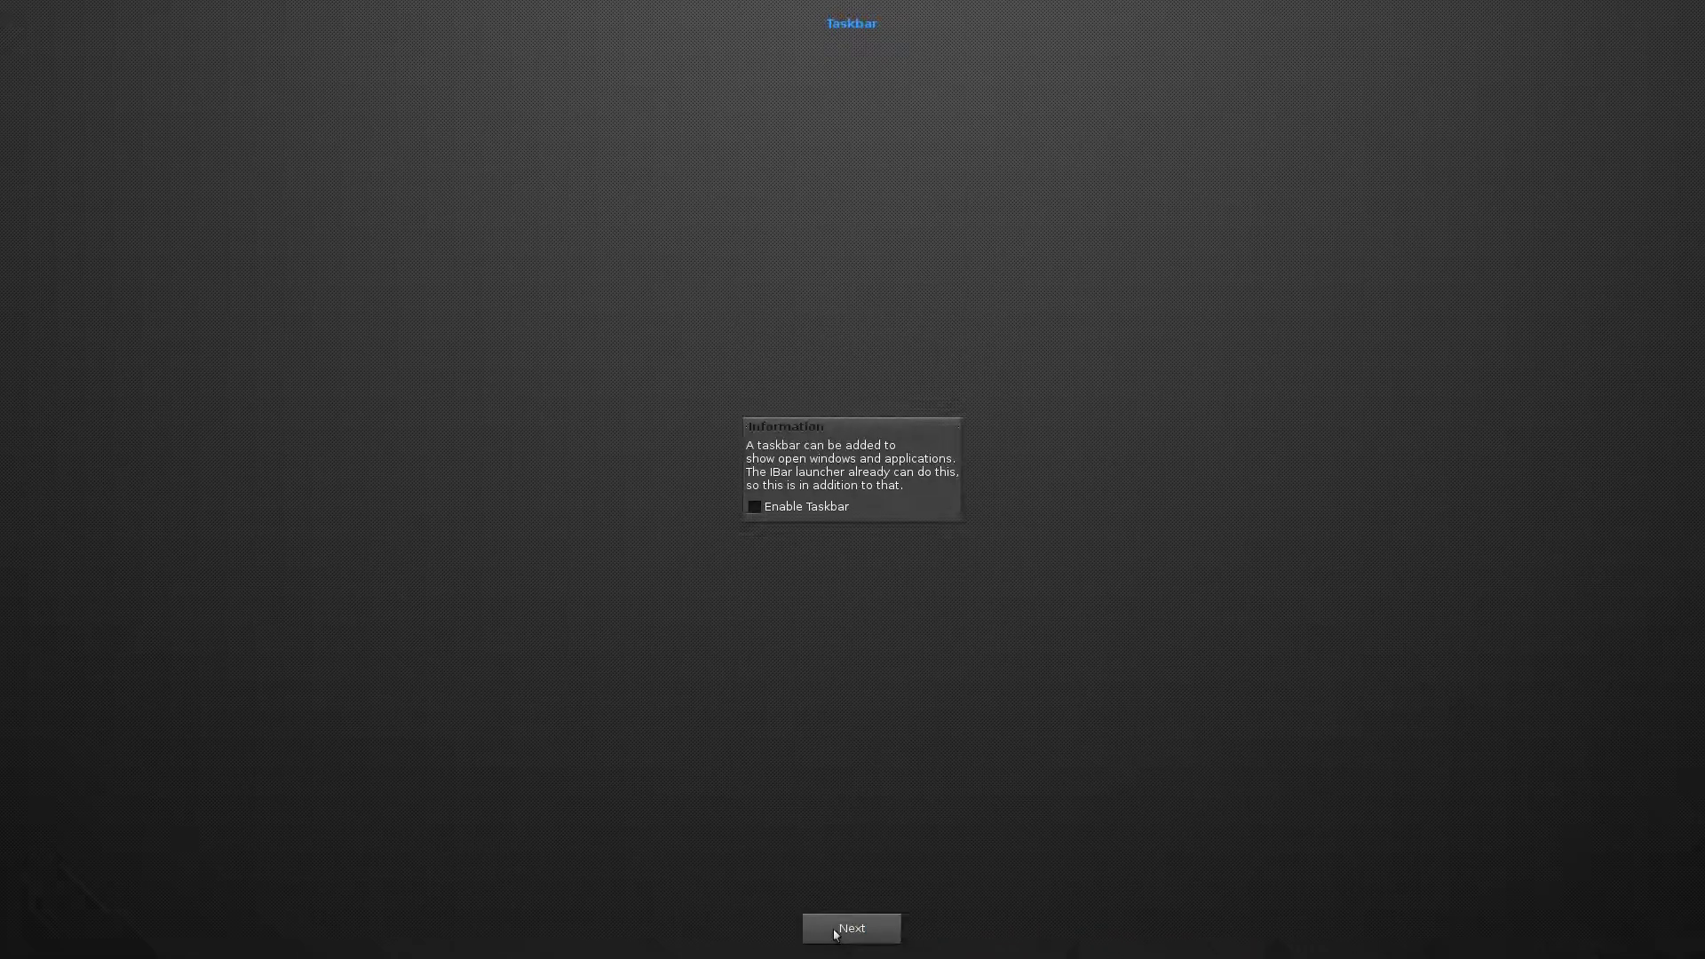
left_click(835, 928)
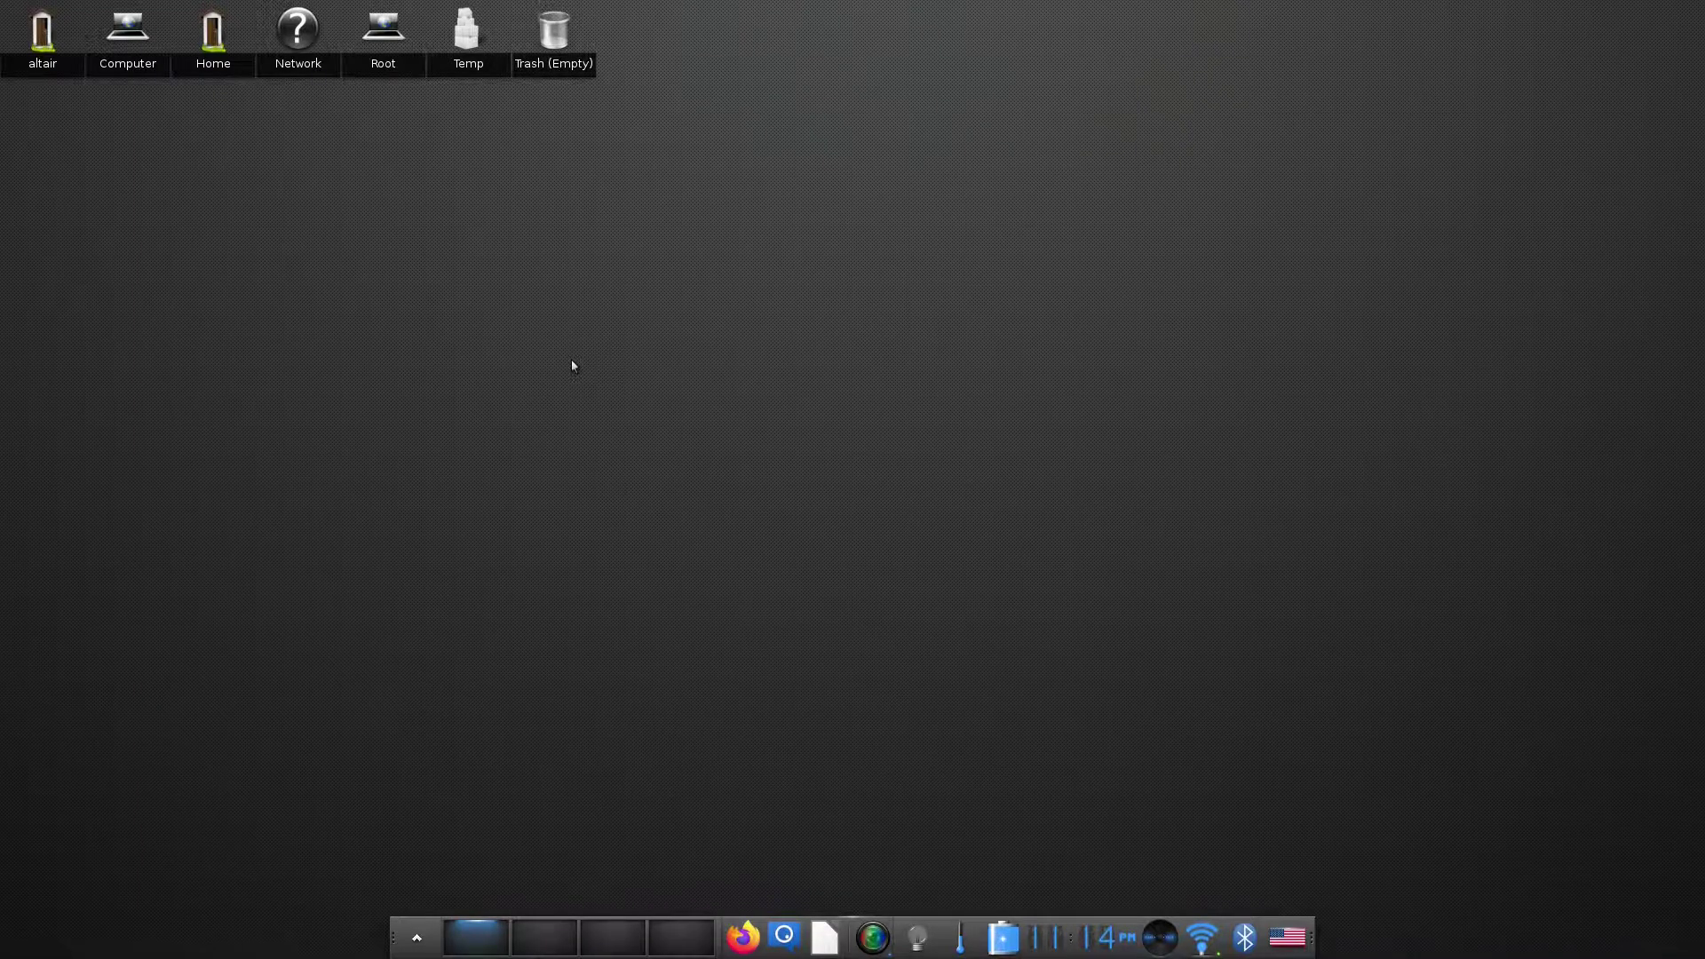
Select Wall_Lanterns in Wallpaper Settings from the main menu, apply it, and close the dialog.
left_click(572, 360)
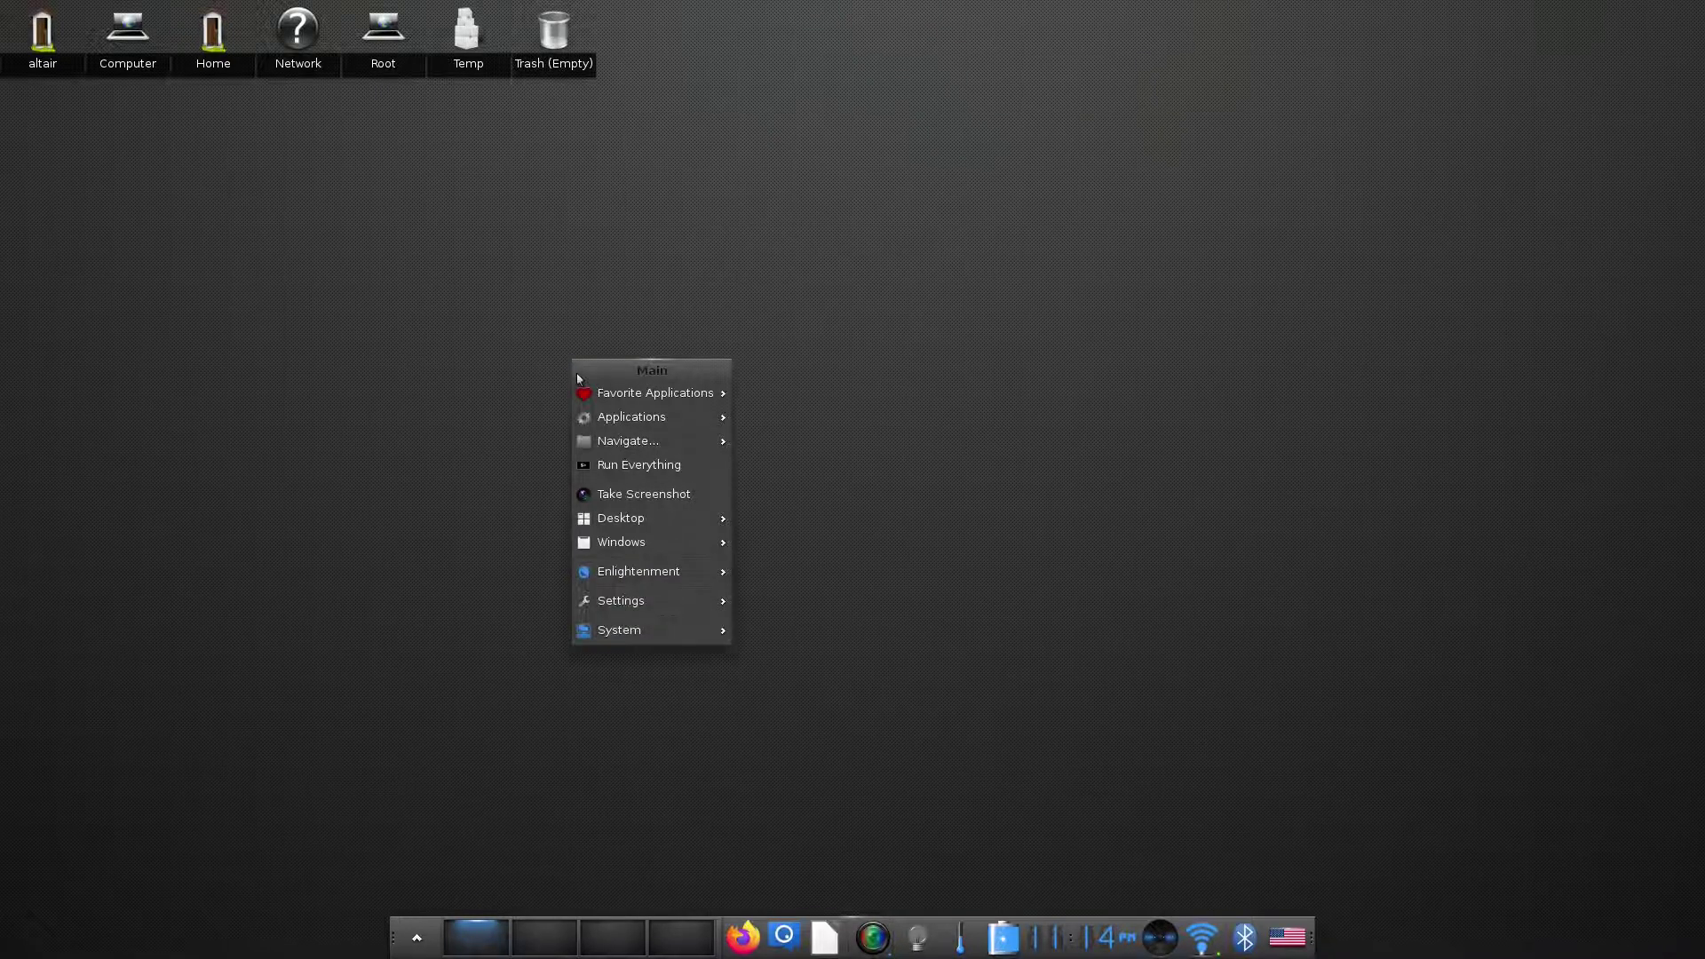
mouse_move(584, 527)
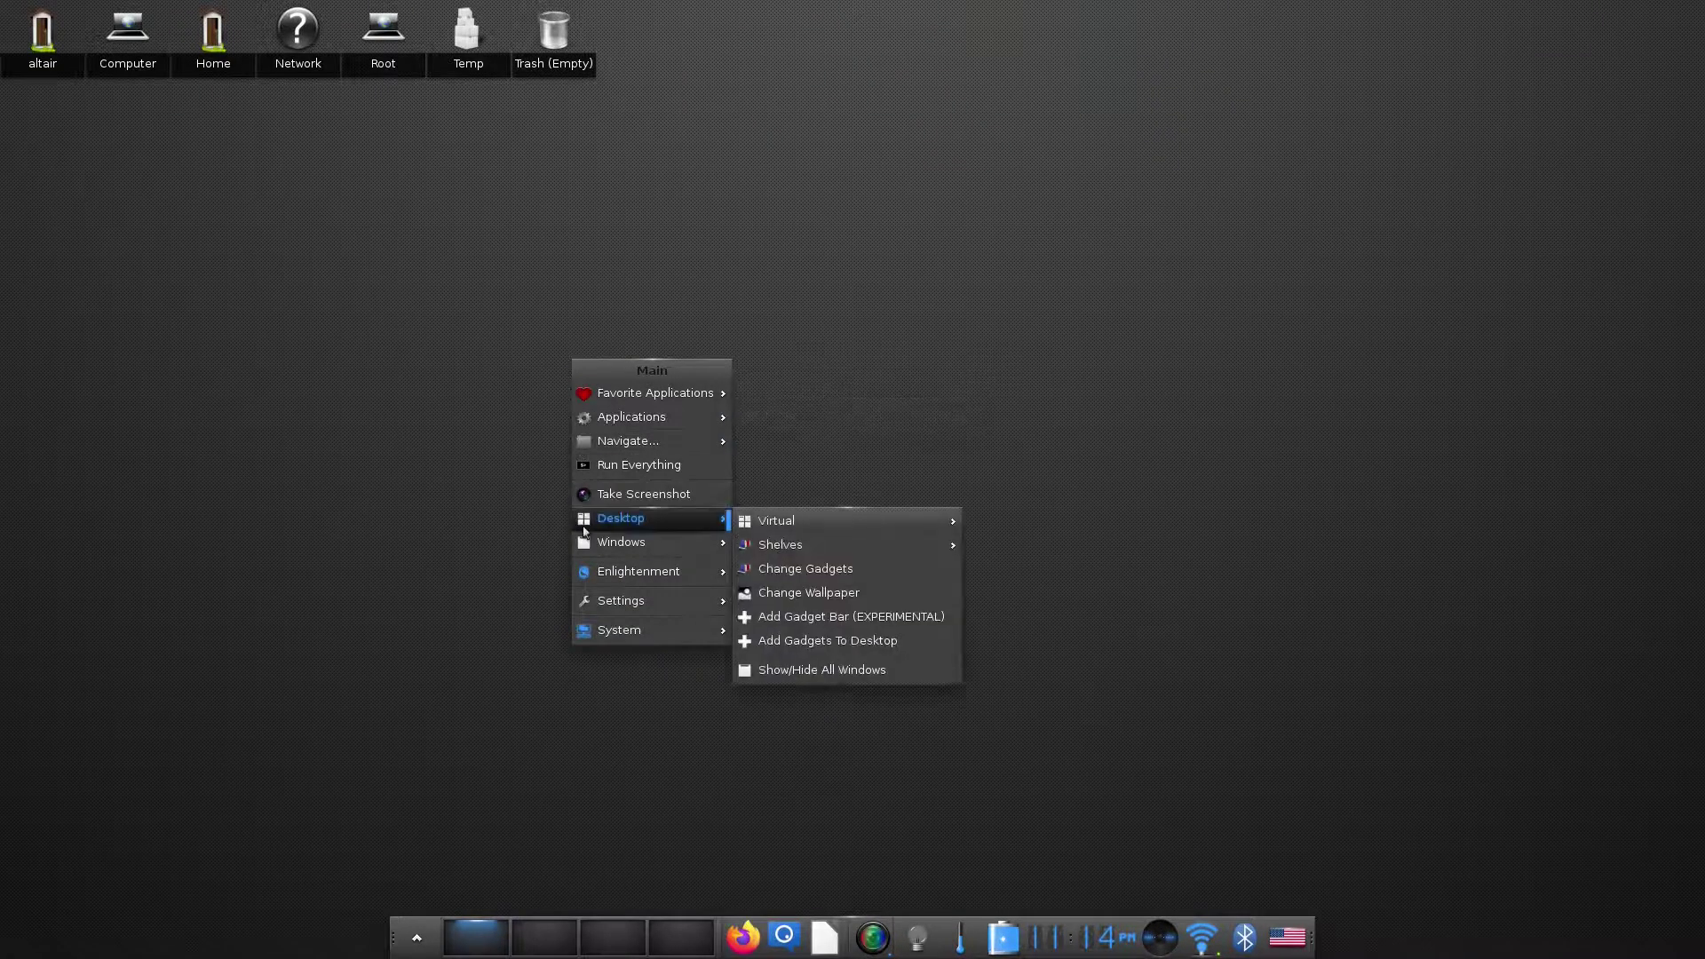
left_click(845, 593)
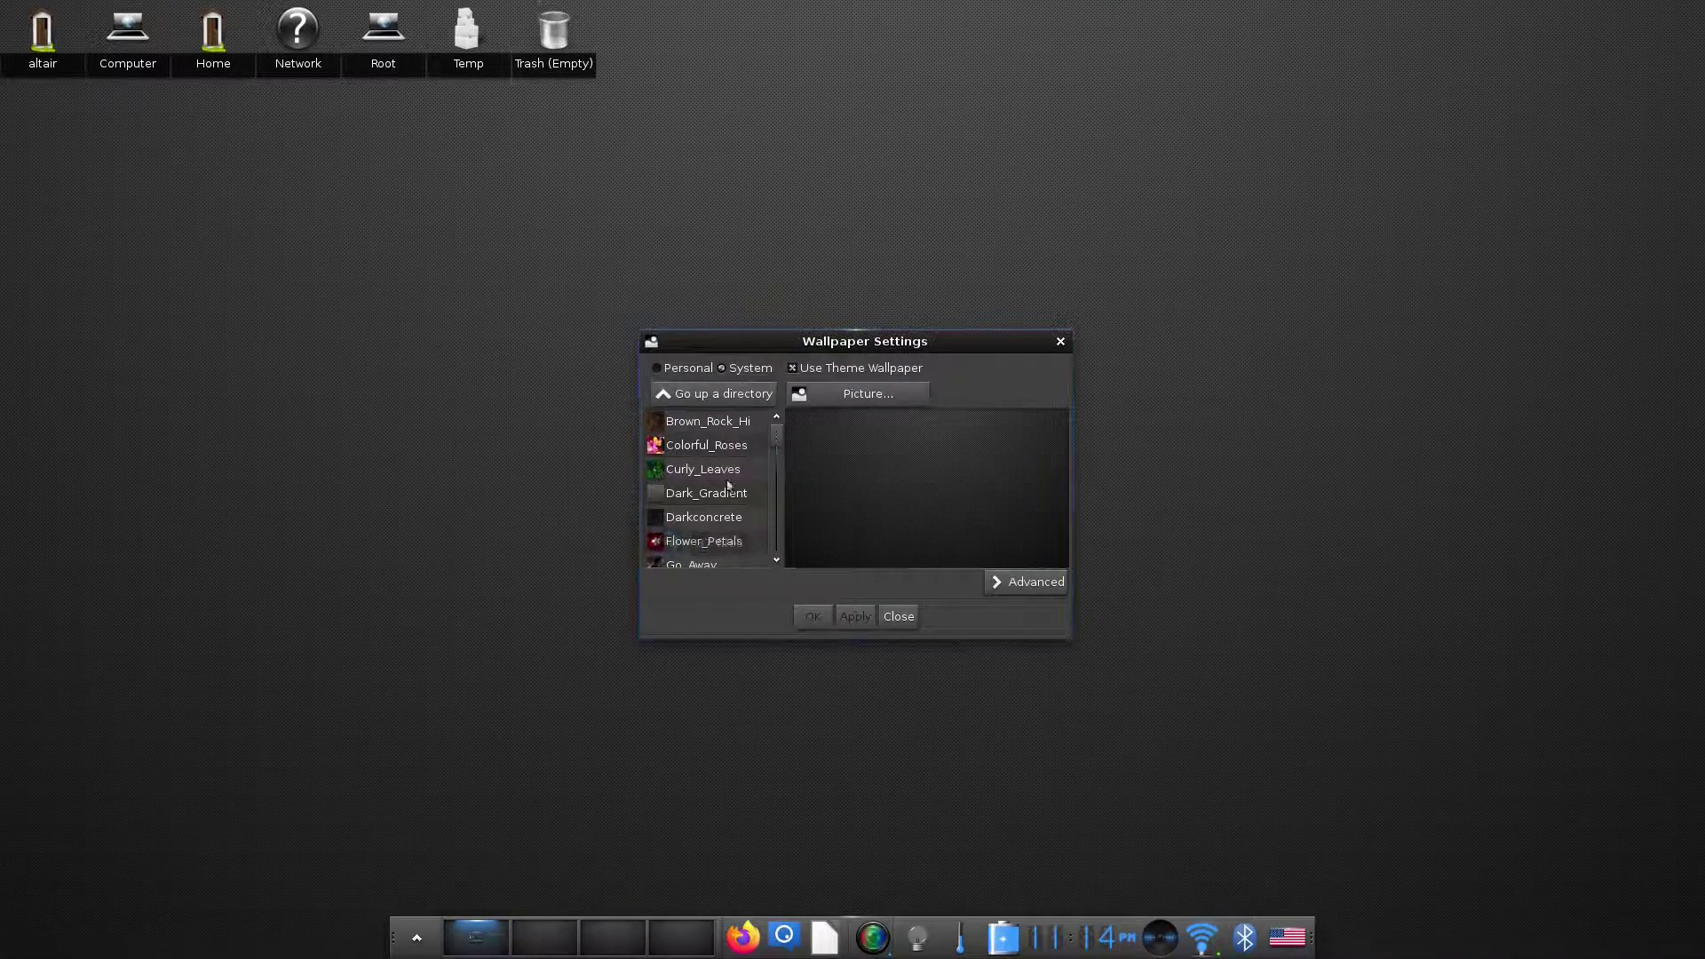
scroll(717, 479, "down", 4)
scroll(717, 480, "down", 5)
scroll(717, 479, "down", 3)
left_click(710, 536)
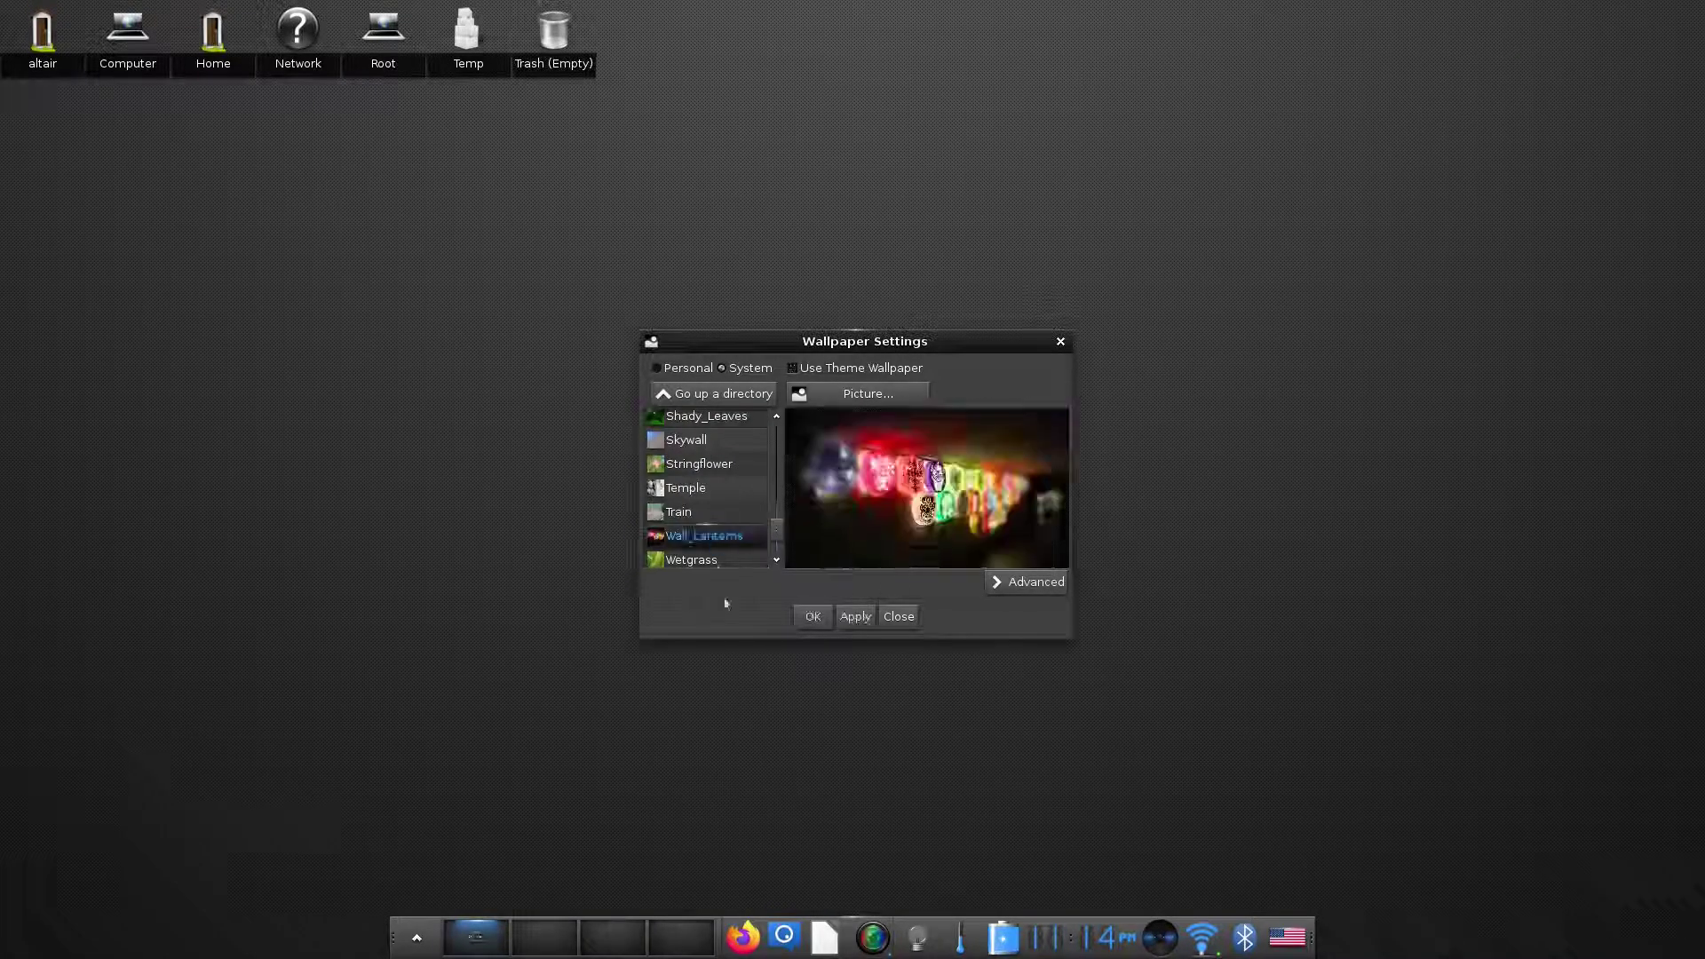
left_click(854, 616)
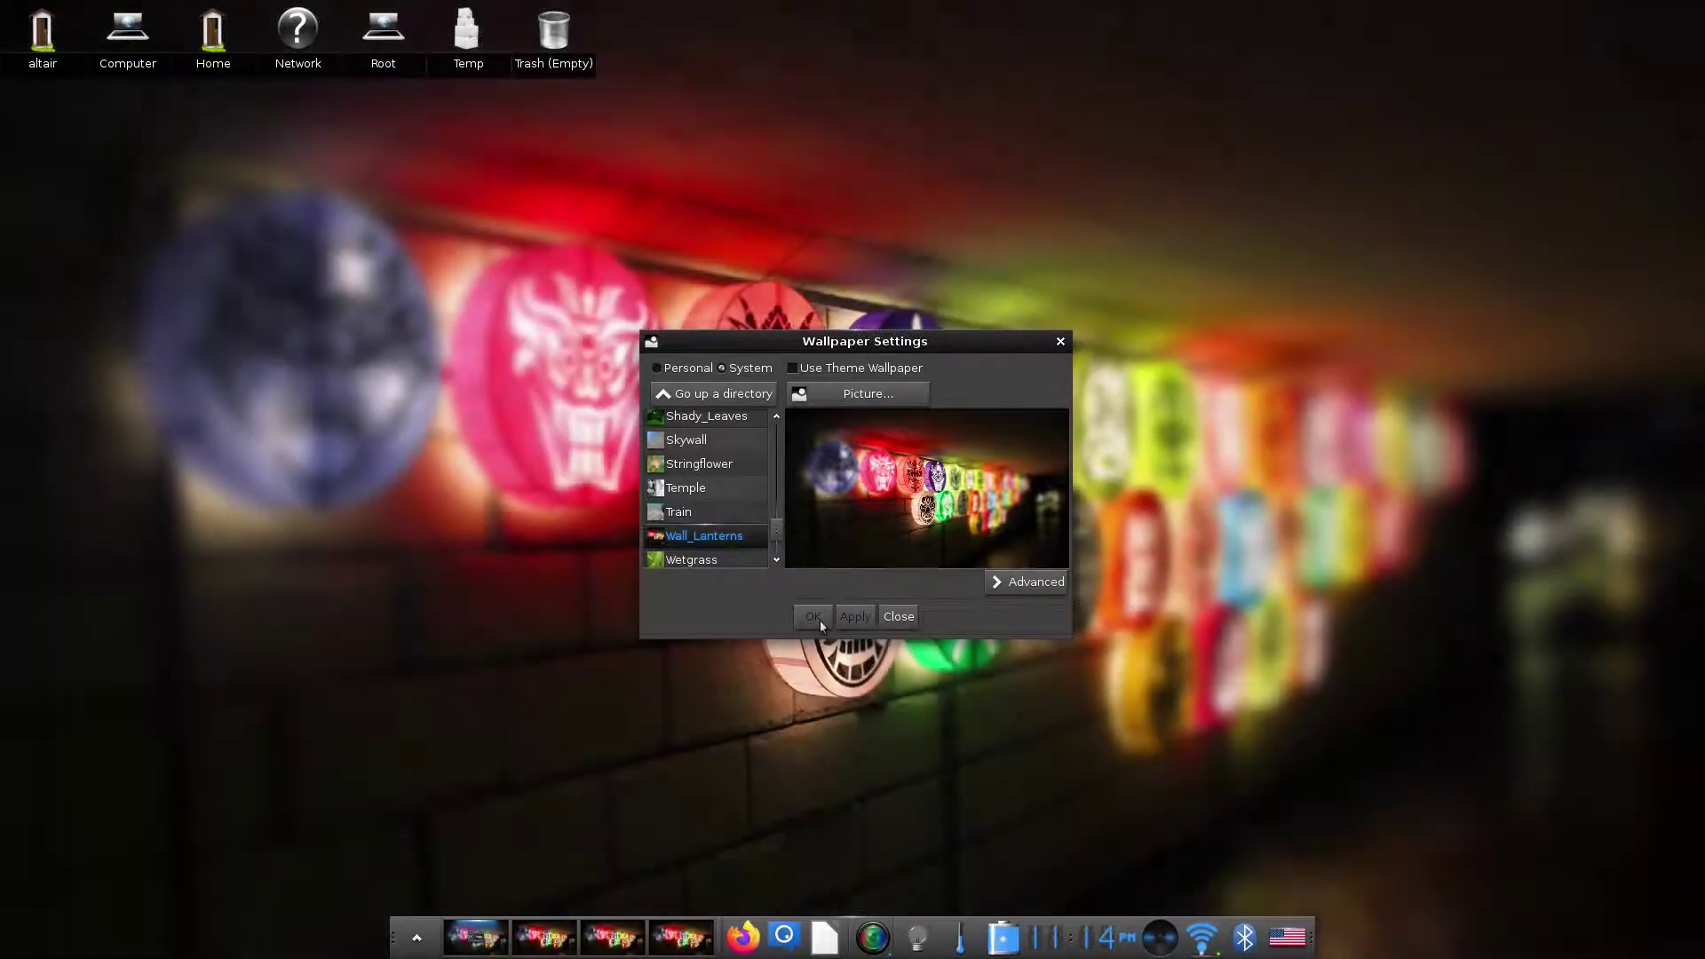
left_click(897, 618)
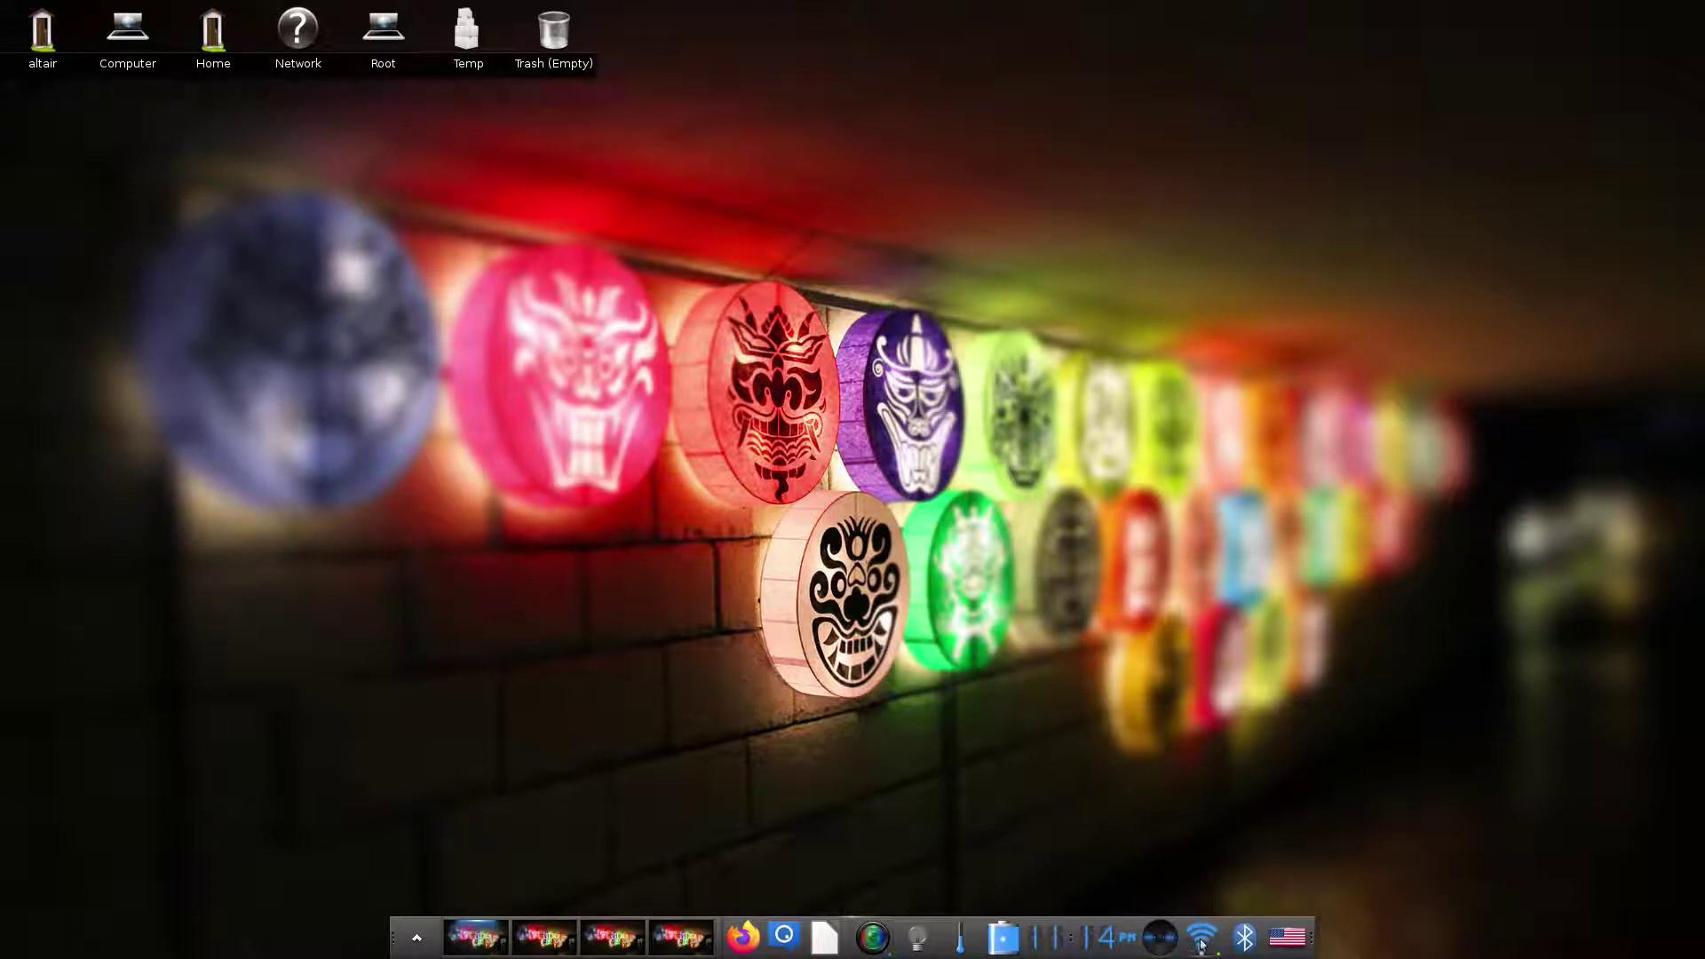
Open Module Settings from the maximized Settings Panel's Extensions category and enlarge the dialog.
left_click(572, 316)
mouse_move(570, 565)
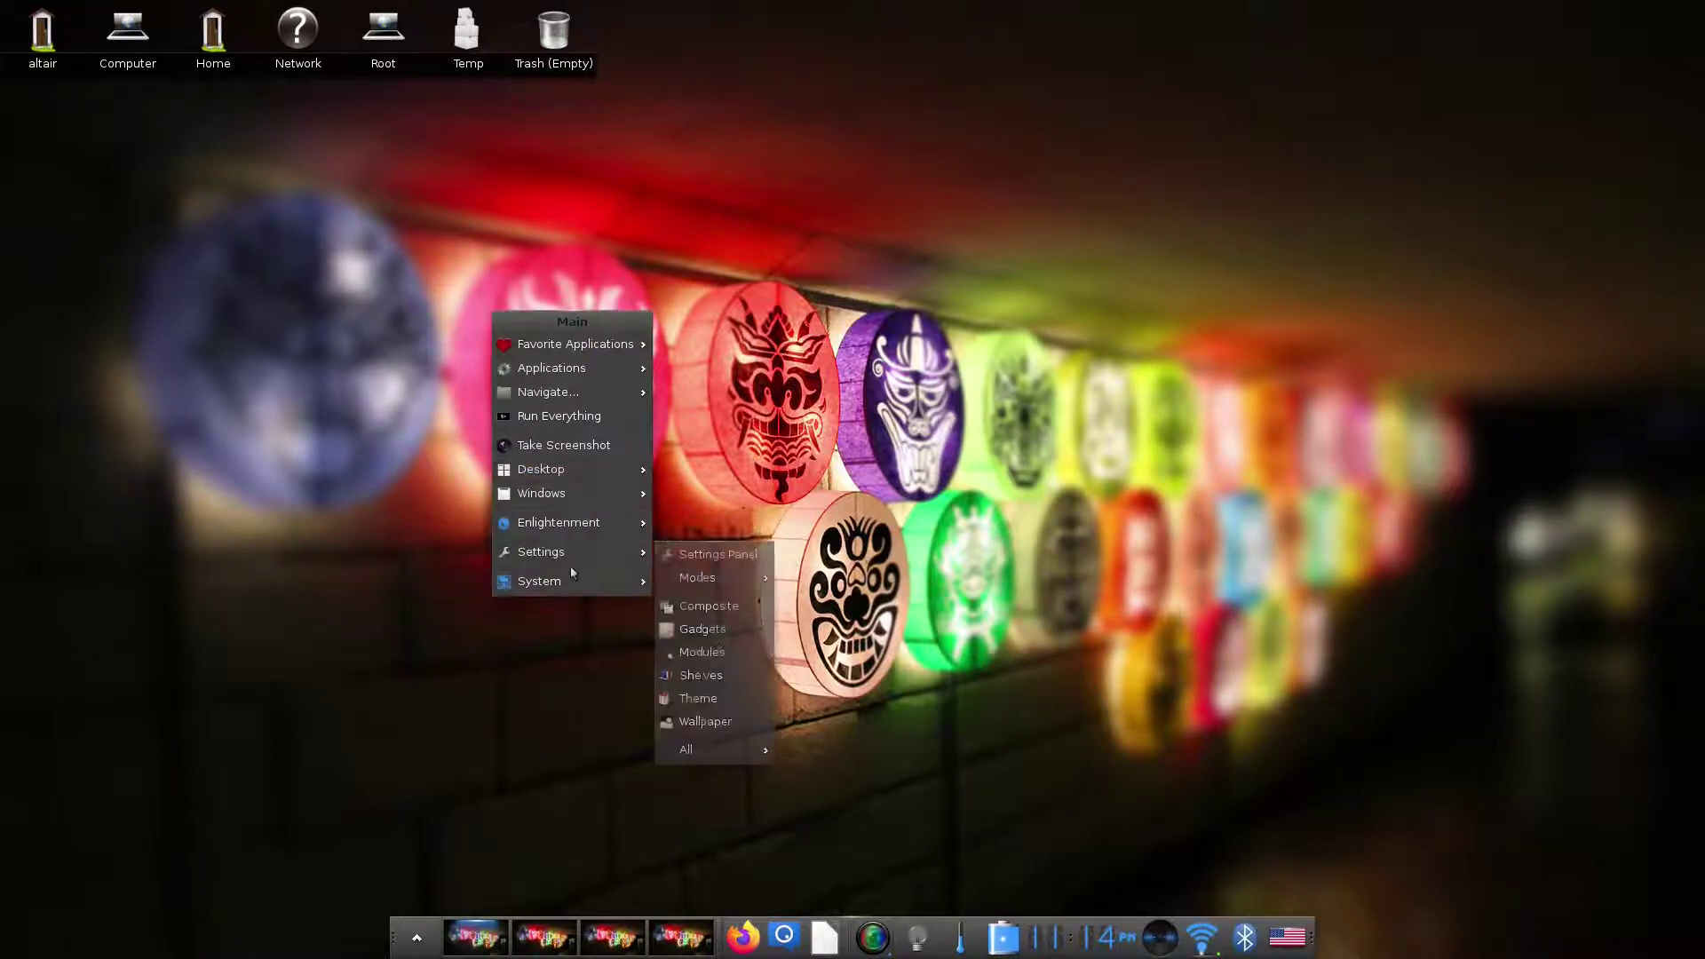
left_click(711, 552)
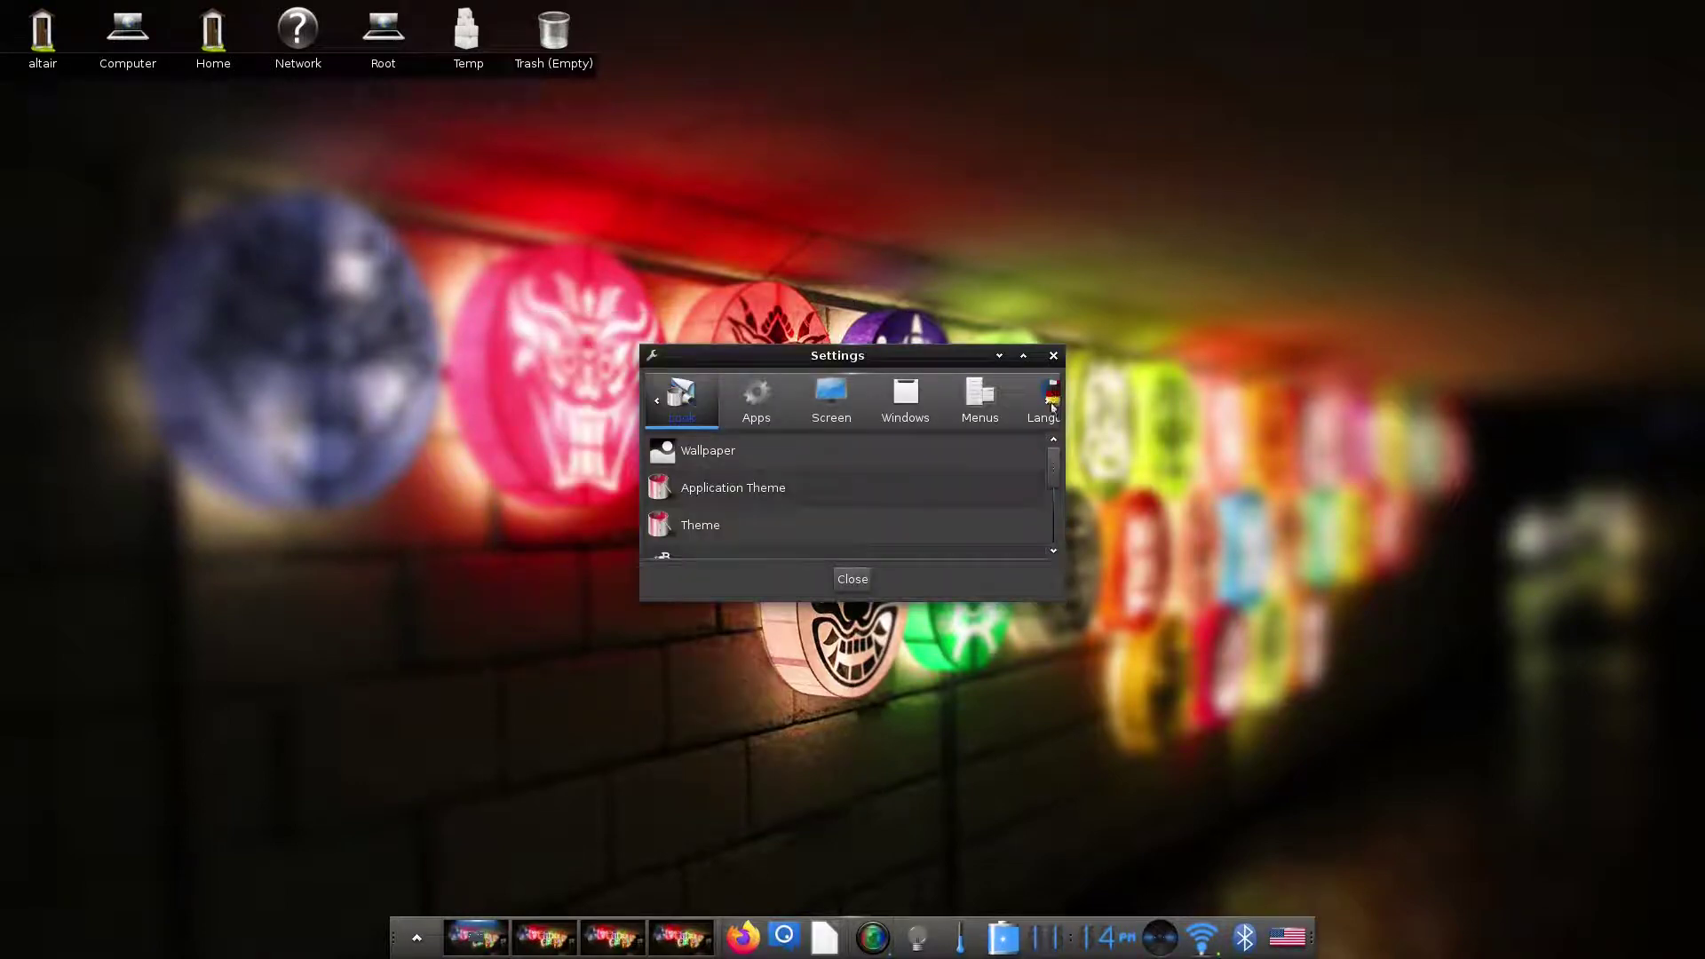
left_click(1023, 355)
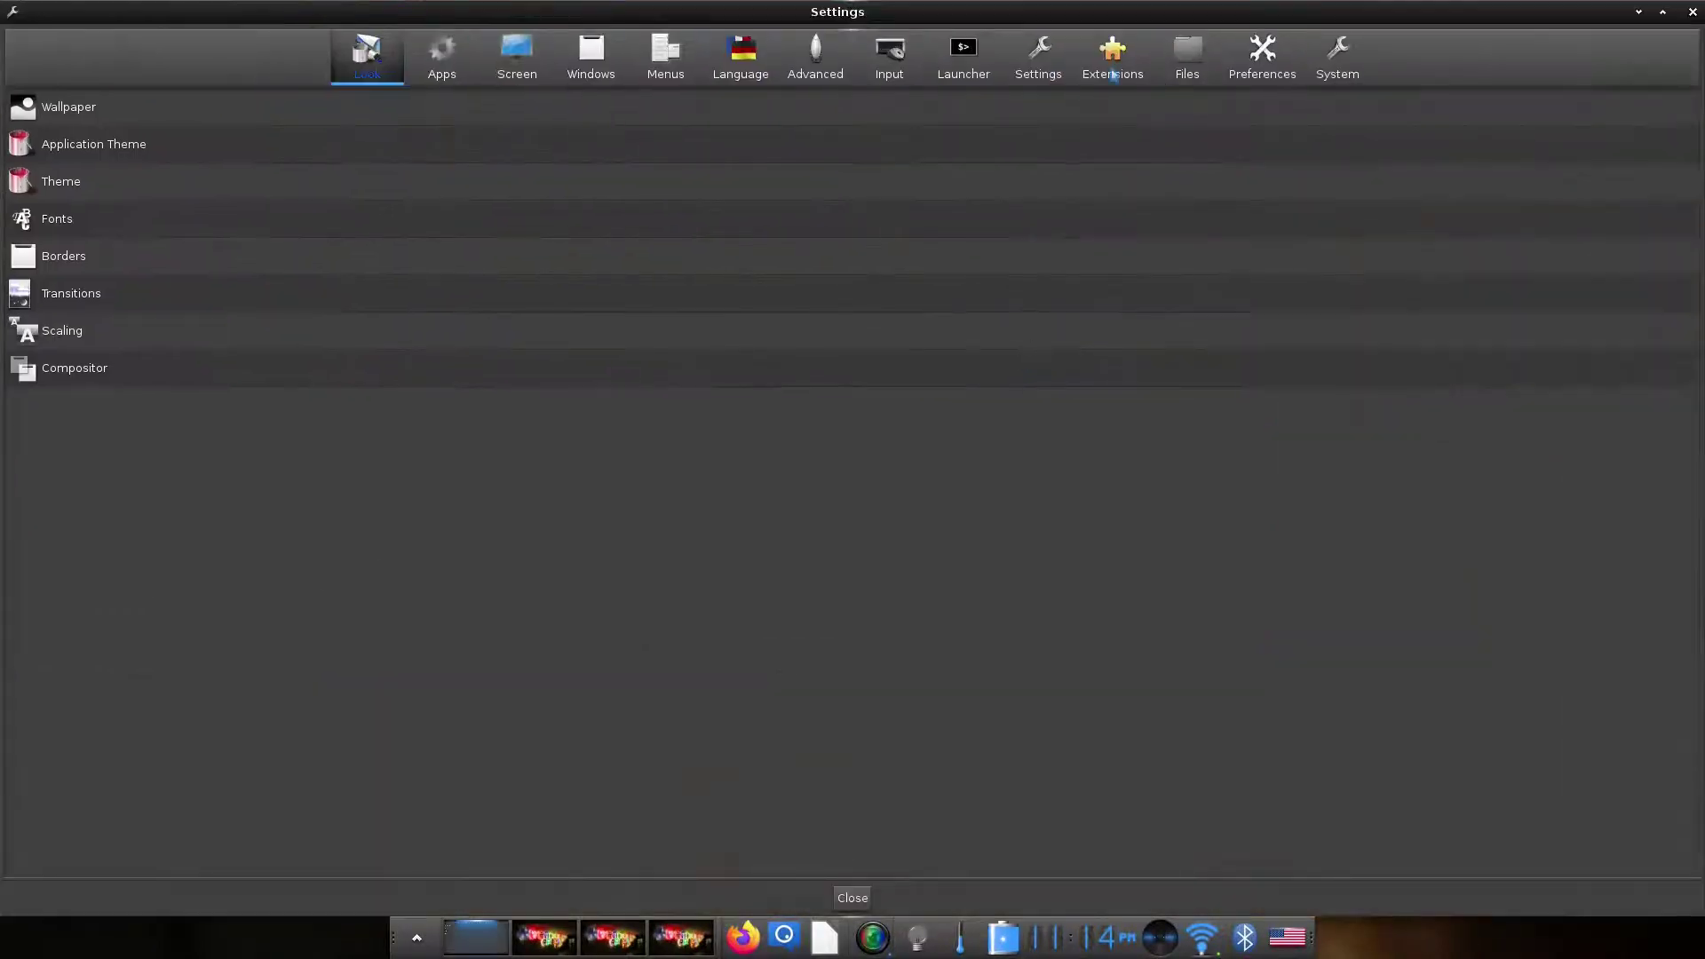
left_click(1113, 58)
left_click(89, 114)
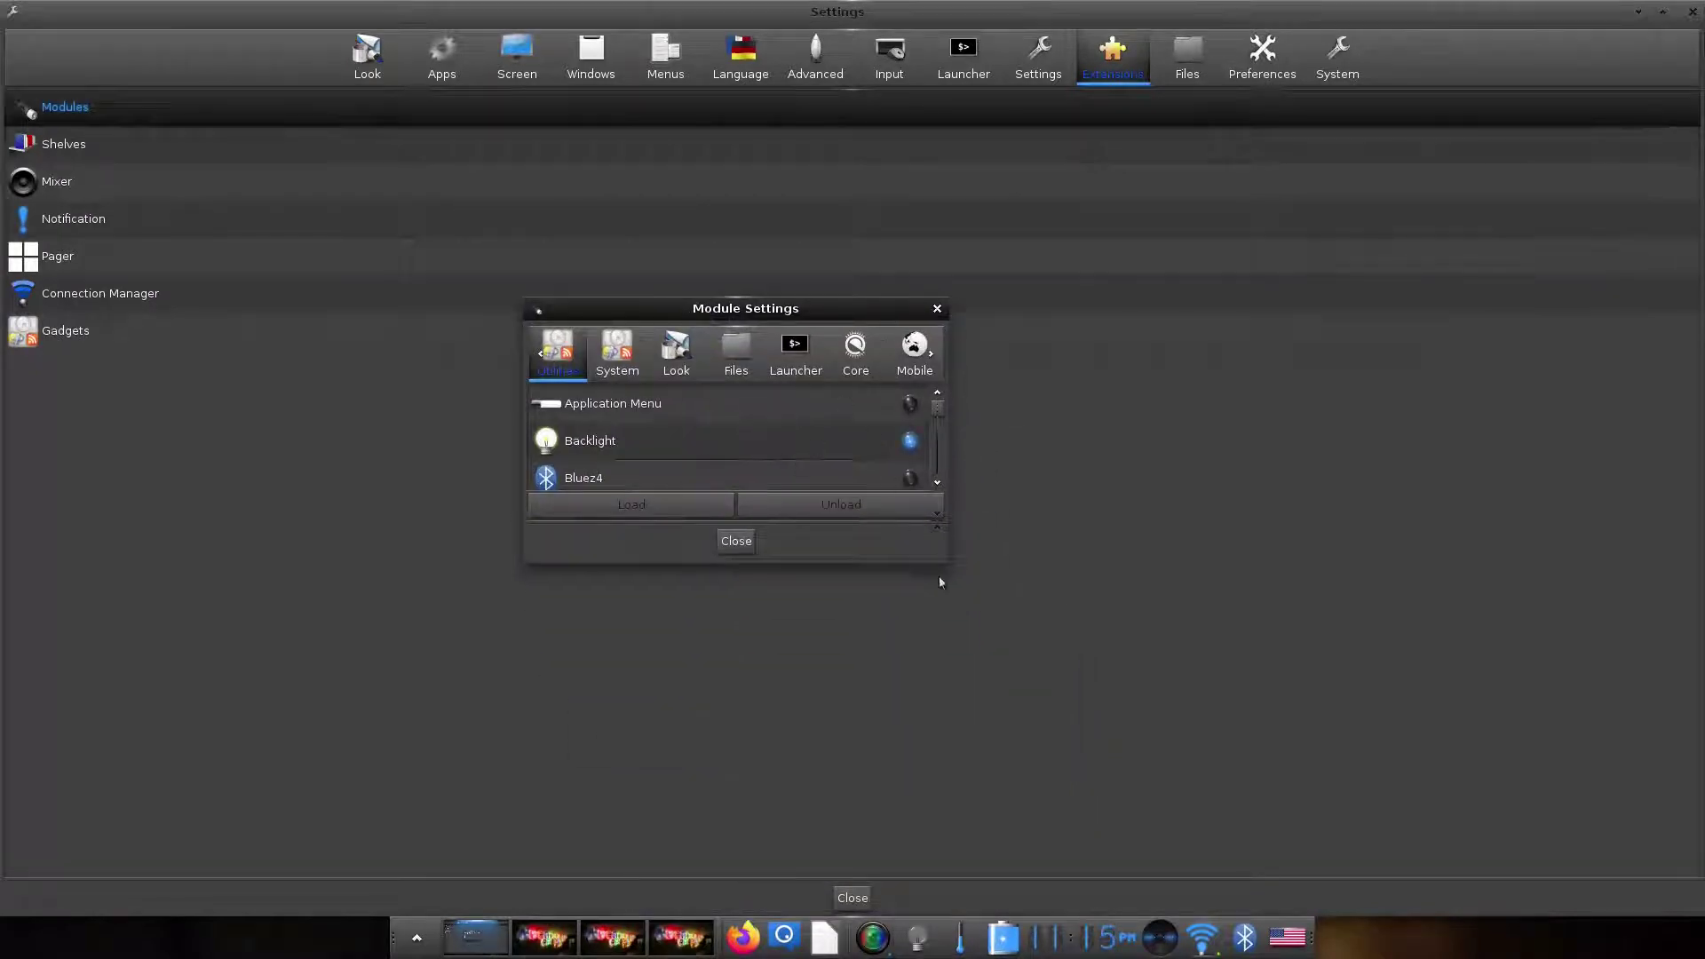
left_click_drag(947, 565, 1279, 846)
Load the Cpufreq module from the System modules list.
left_click(766, 357)
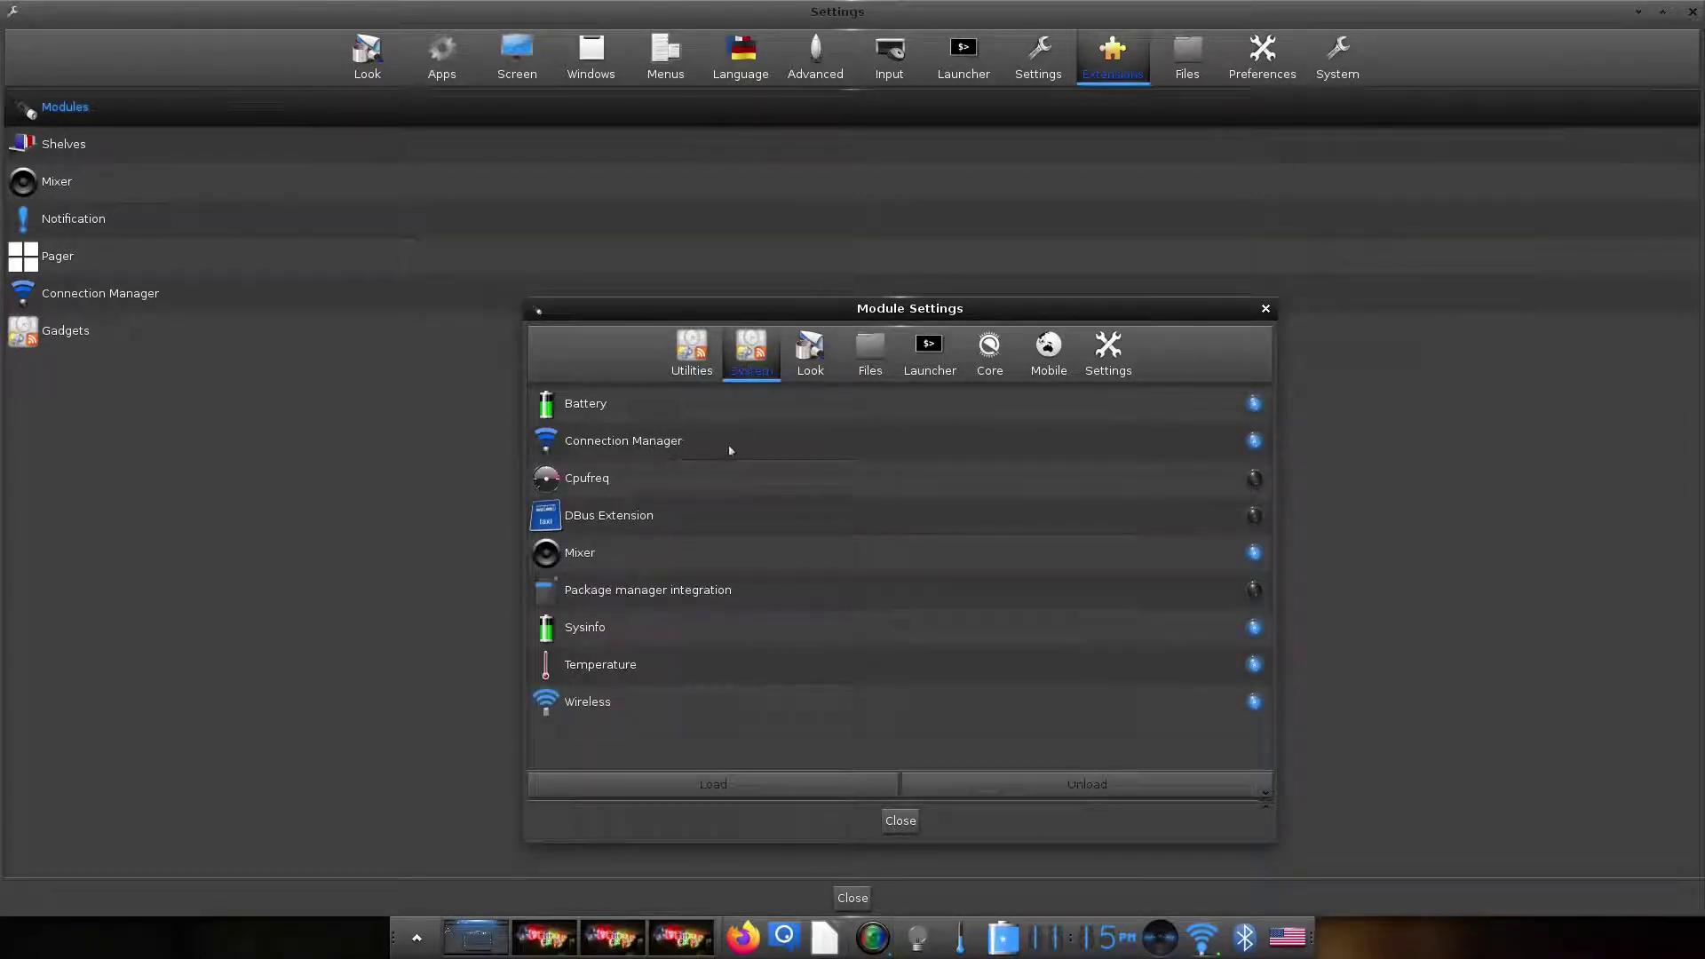
left_click(652, 478)
left_click(674, 787)
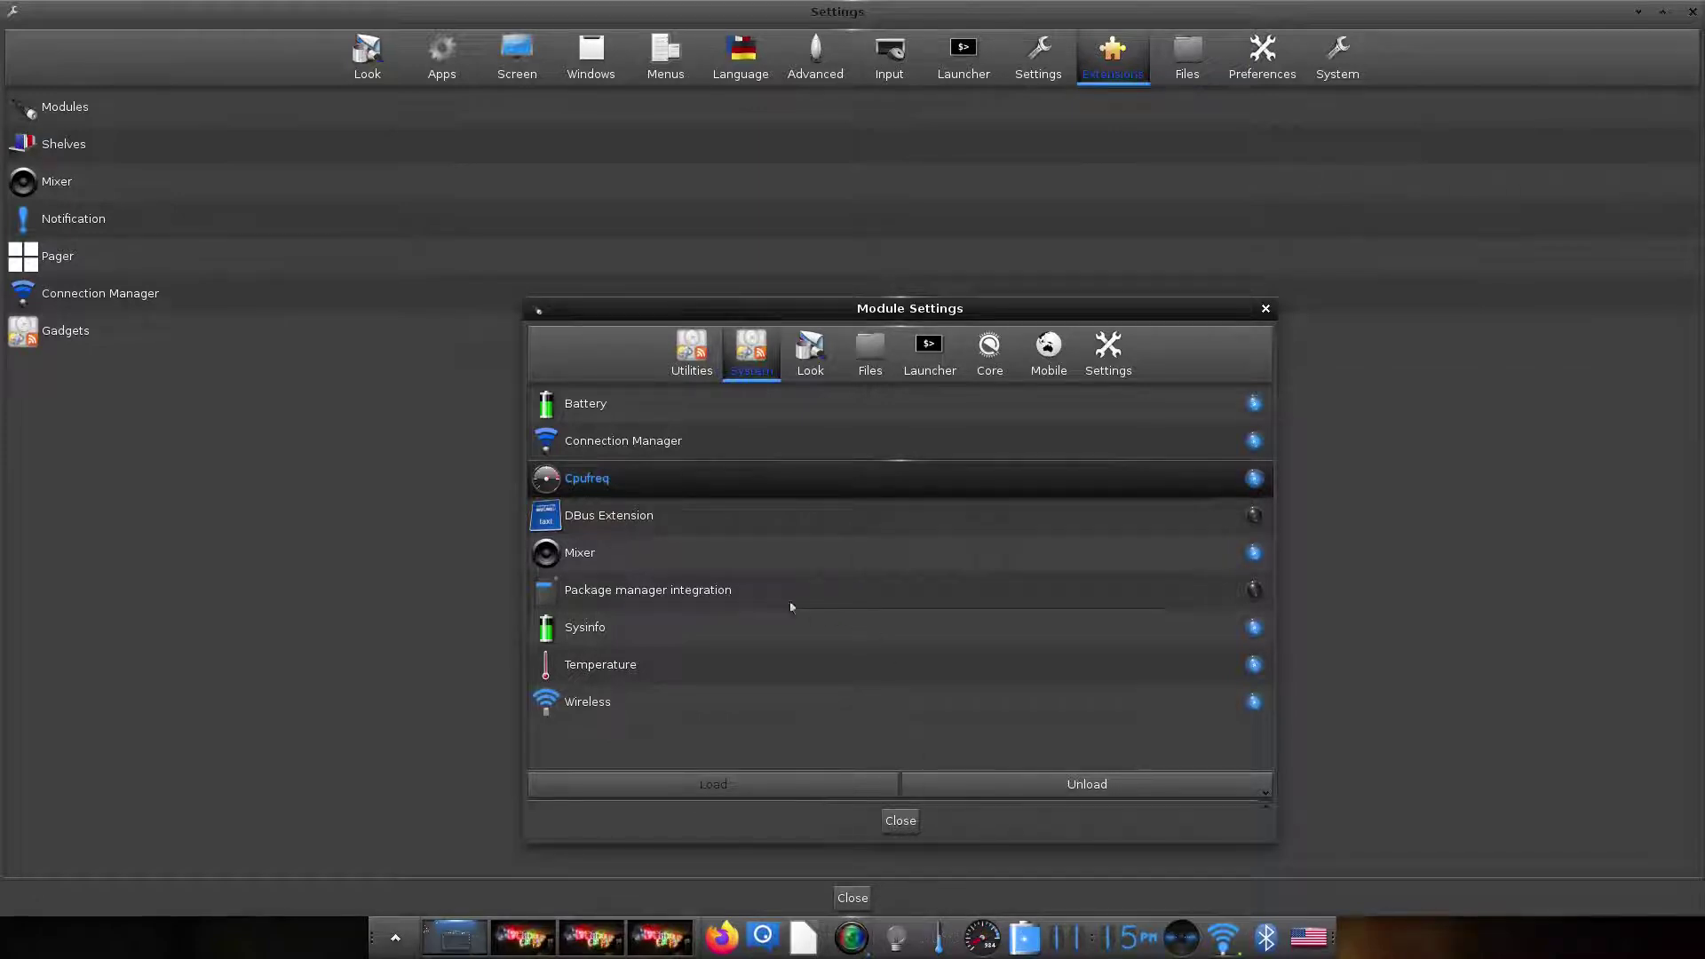
Load the DBus Extension module, then scroll through the Utilities modules.
left_click(659, 514)
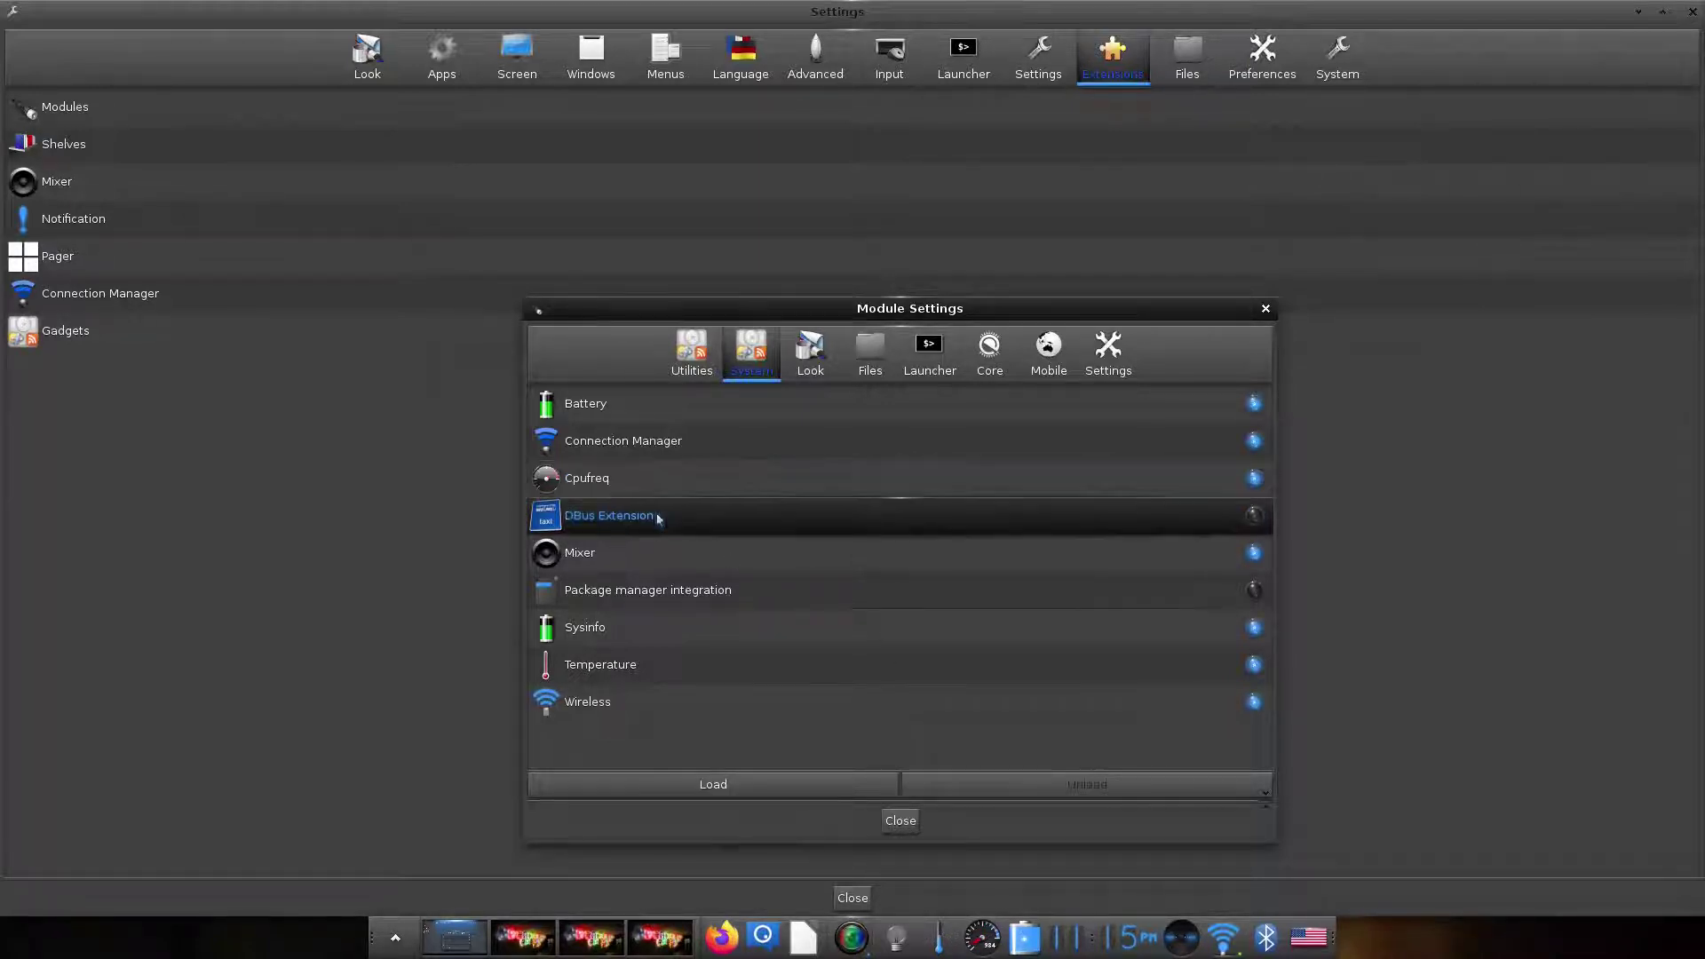
left_click(662, 789)
left_click(713, 357)
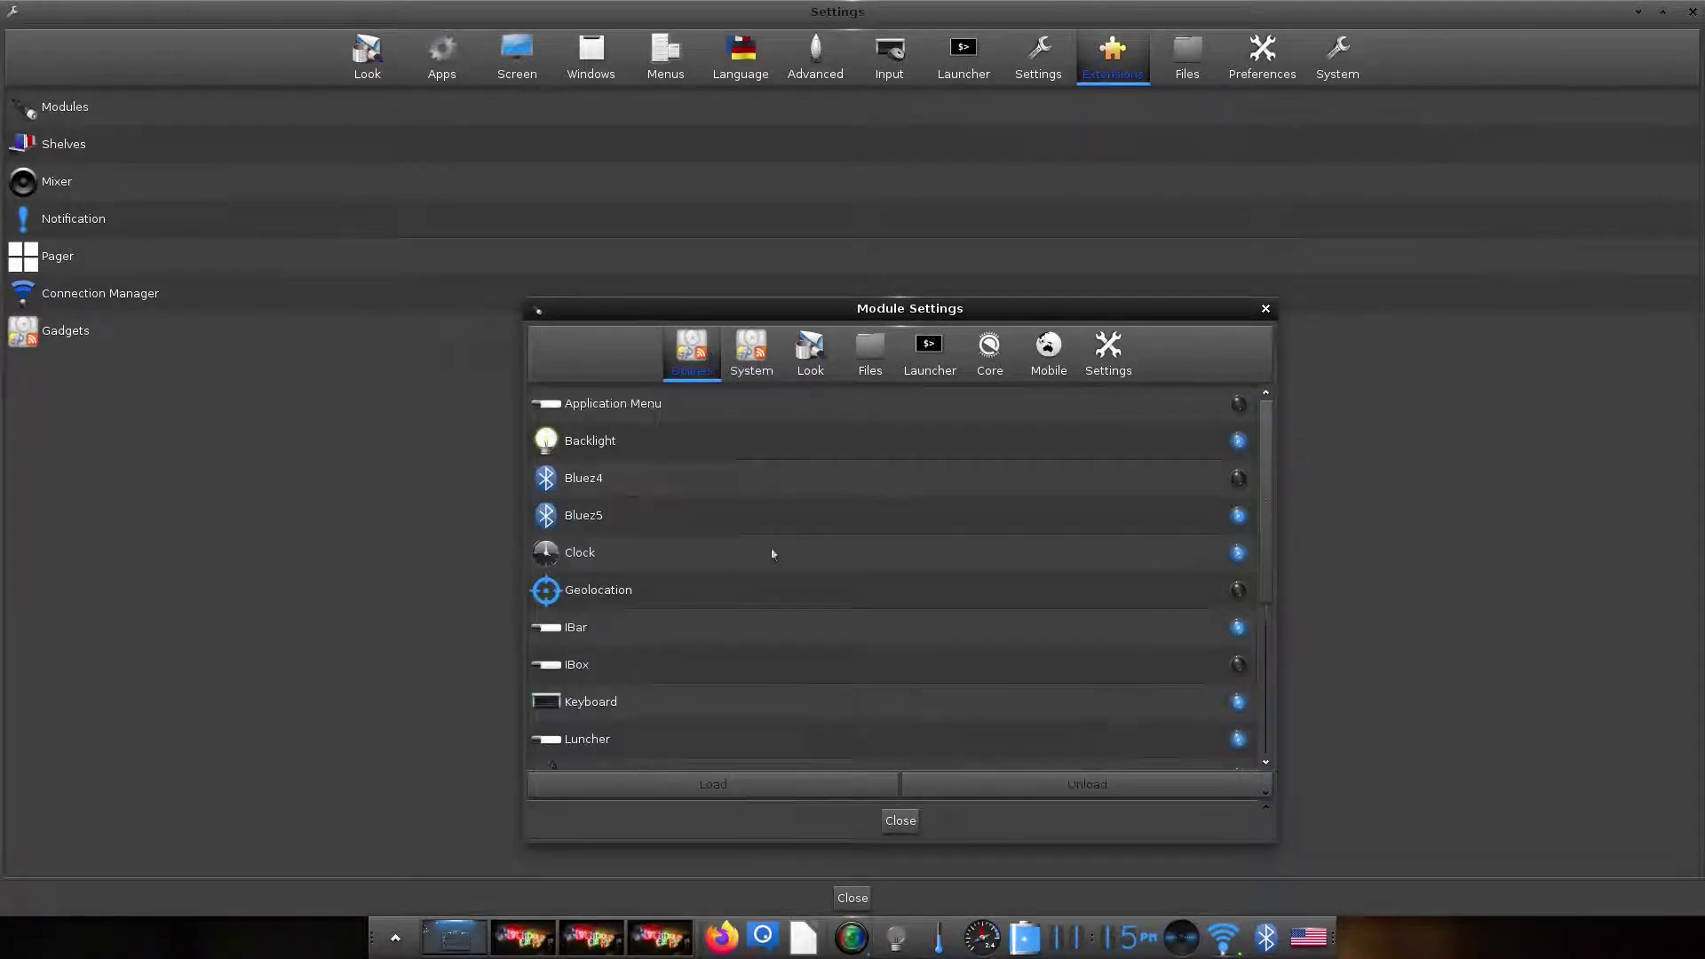
scroll(774, 561, "down", 1)
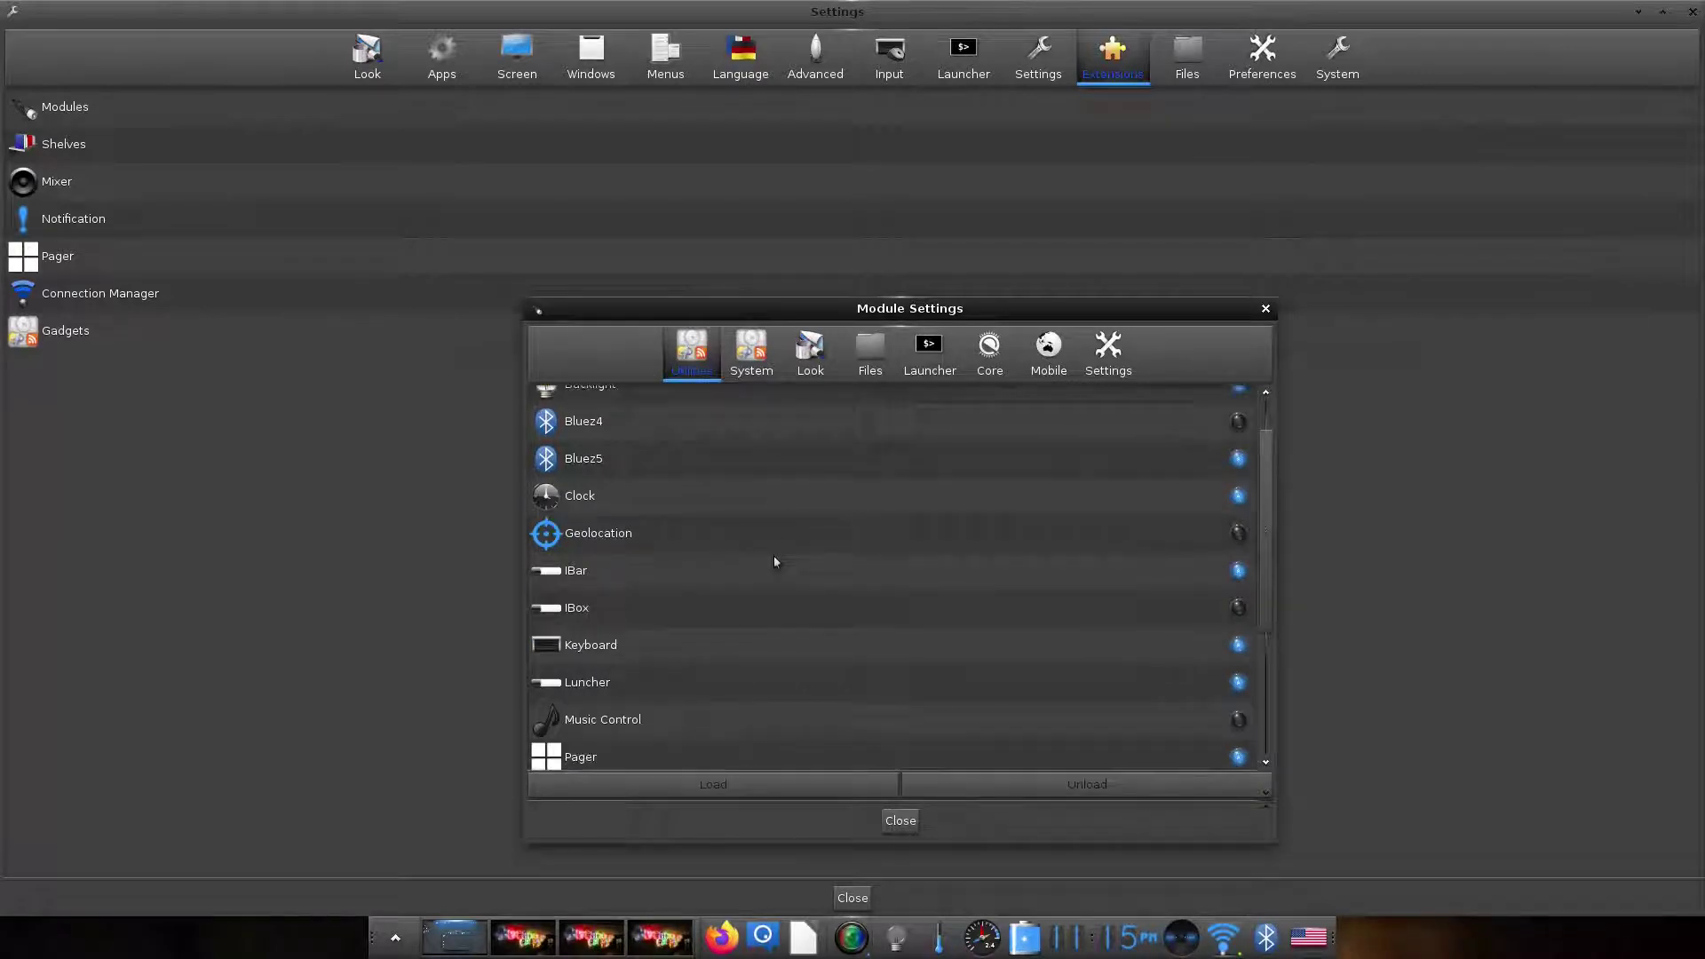
scroll(775, 561, "down", 1)
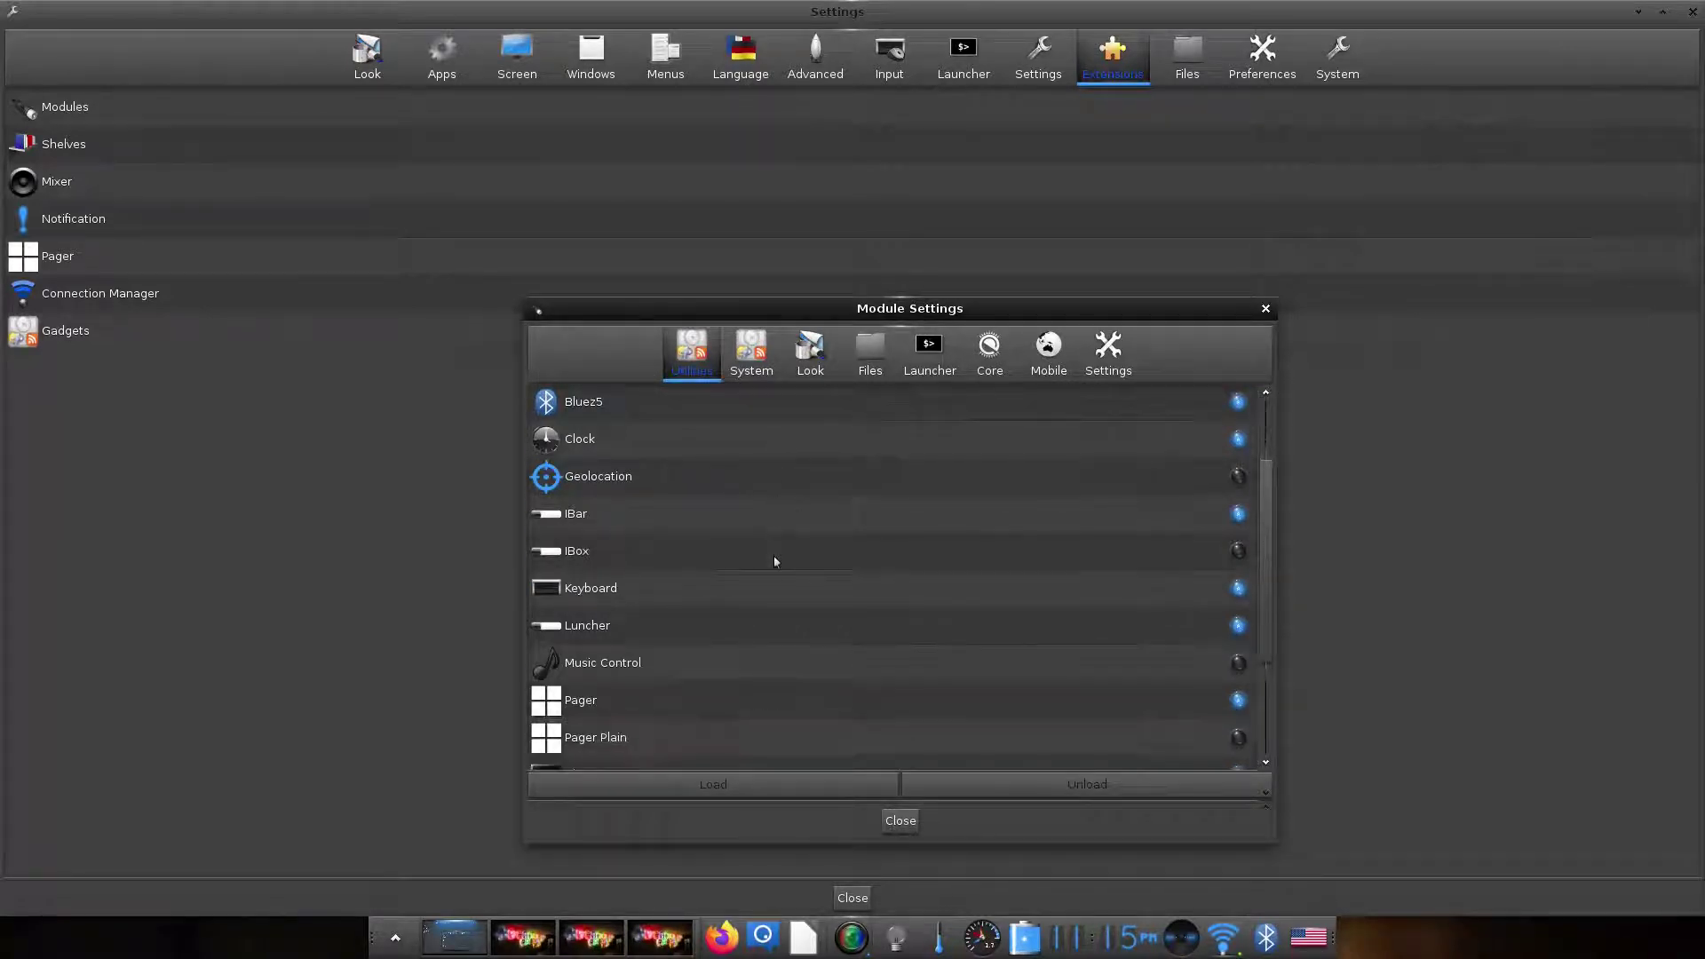
scroll(775, 561, "down", 1)
scroll(774, 561, "down", 1)
scroll(775, 561, "down", 1)
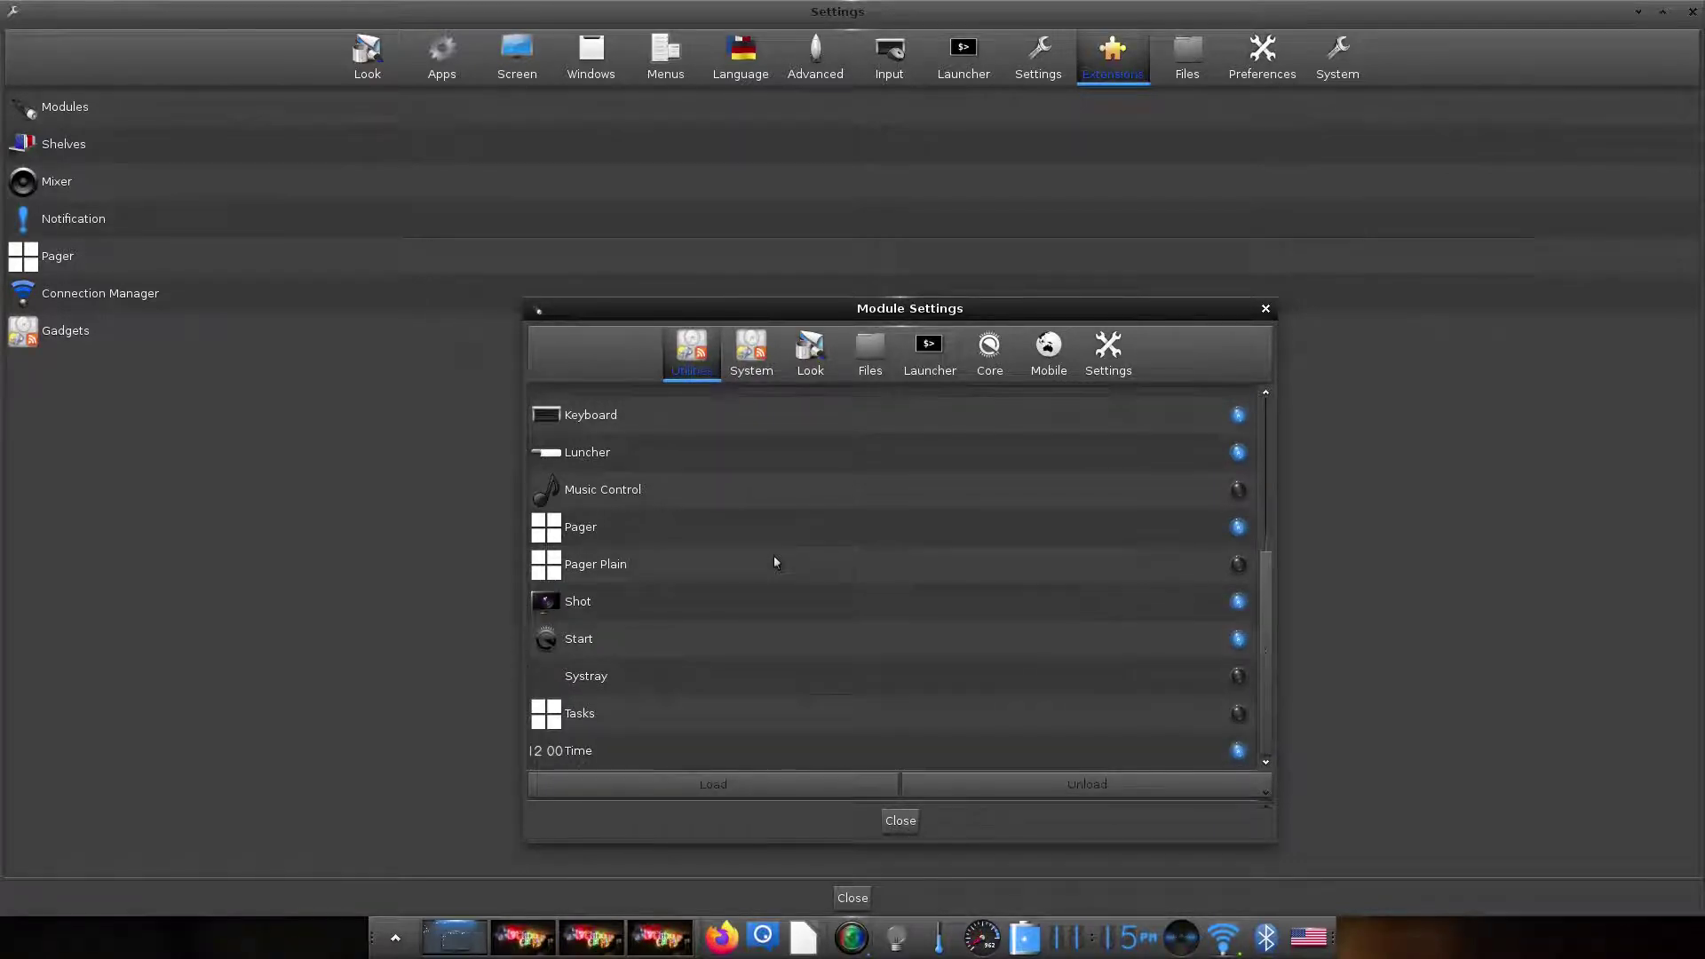
Browse the Look, Files, Launcher, Core, Mobile and Settings module categories.
left_click(802, 347)
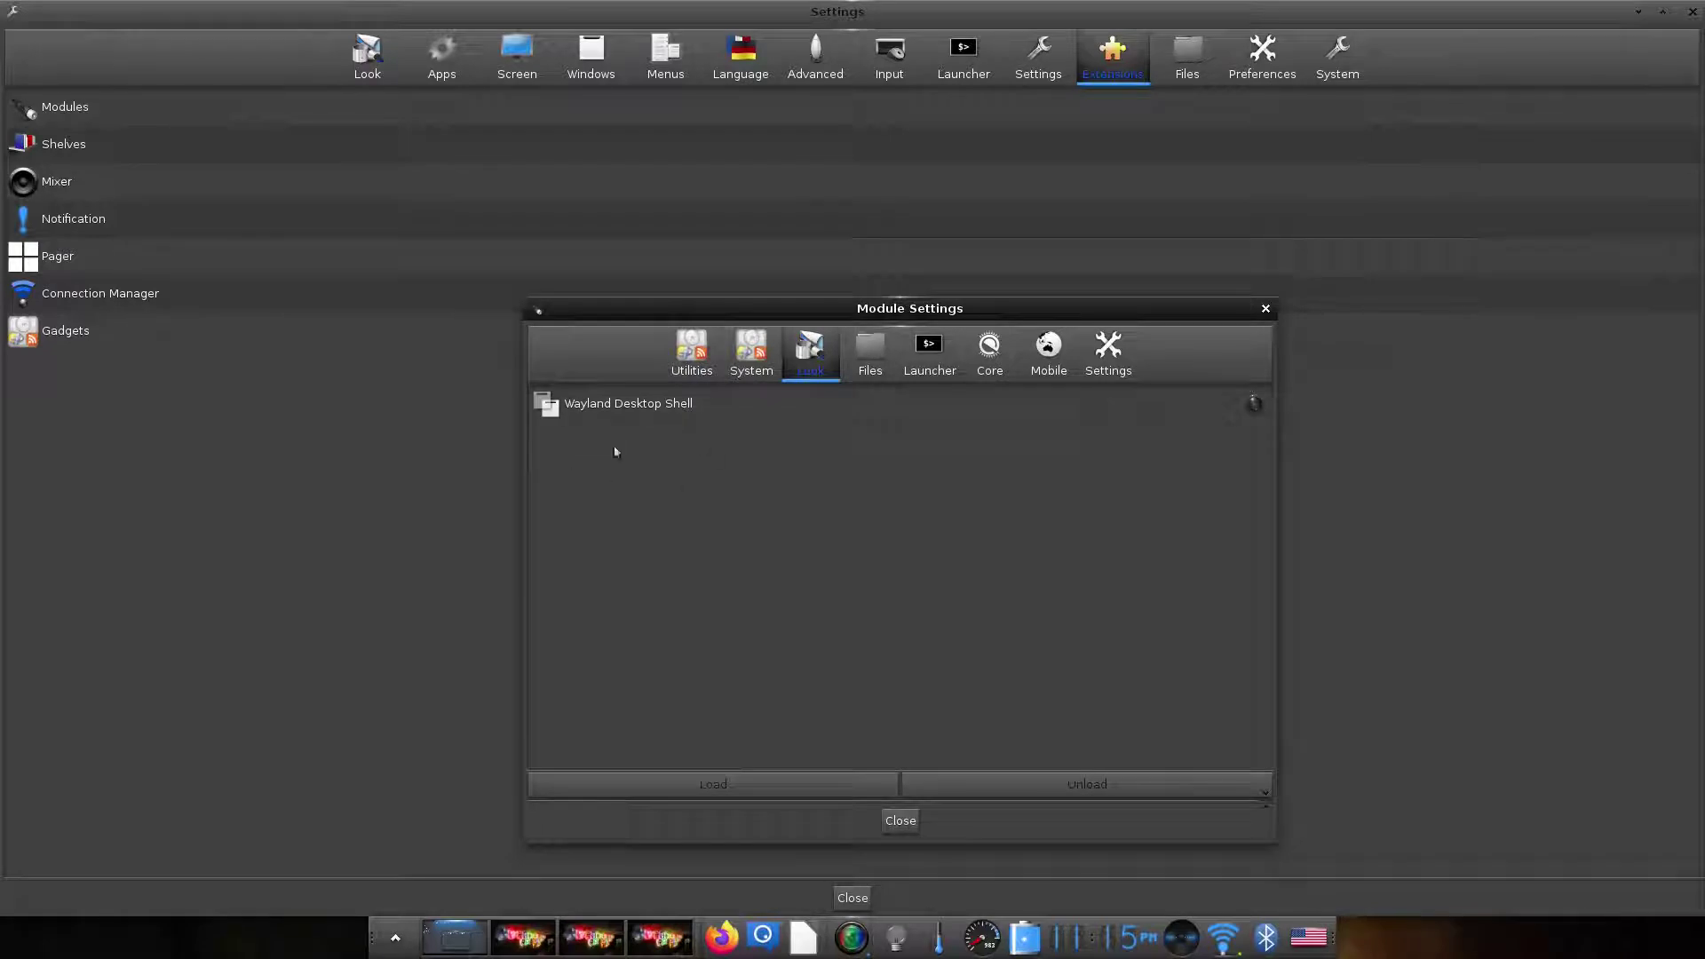
left_click(872, 356)
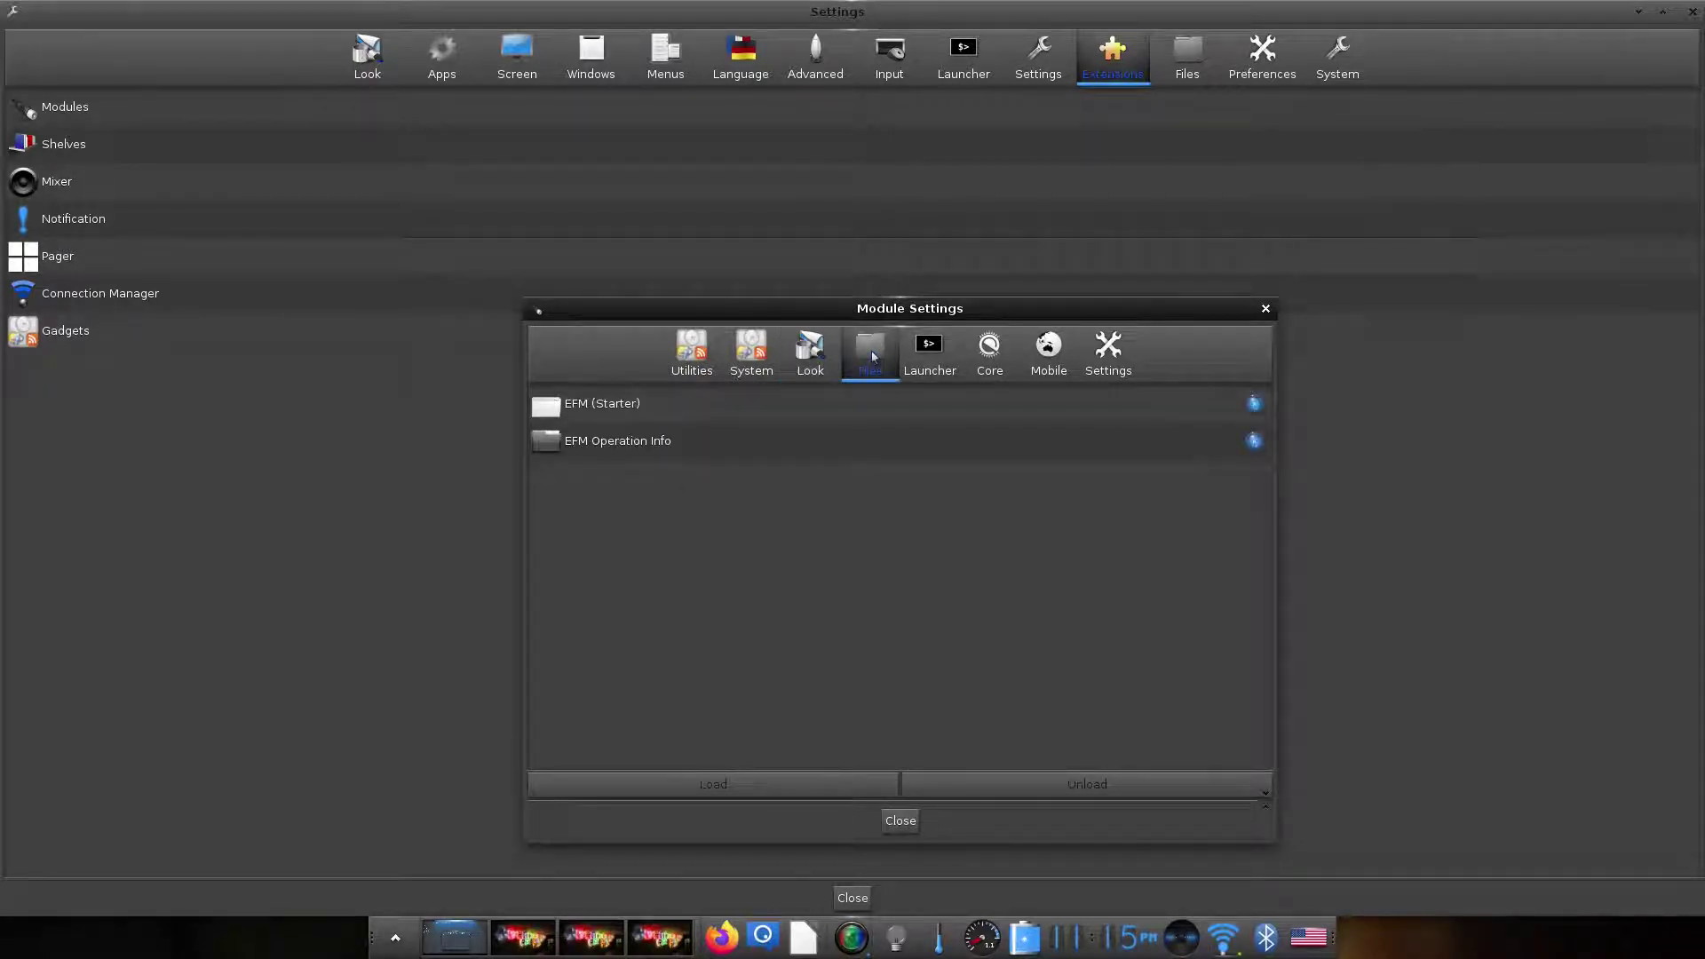
left_click(933, 355)
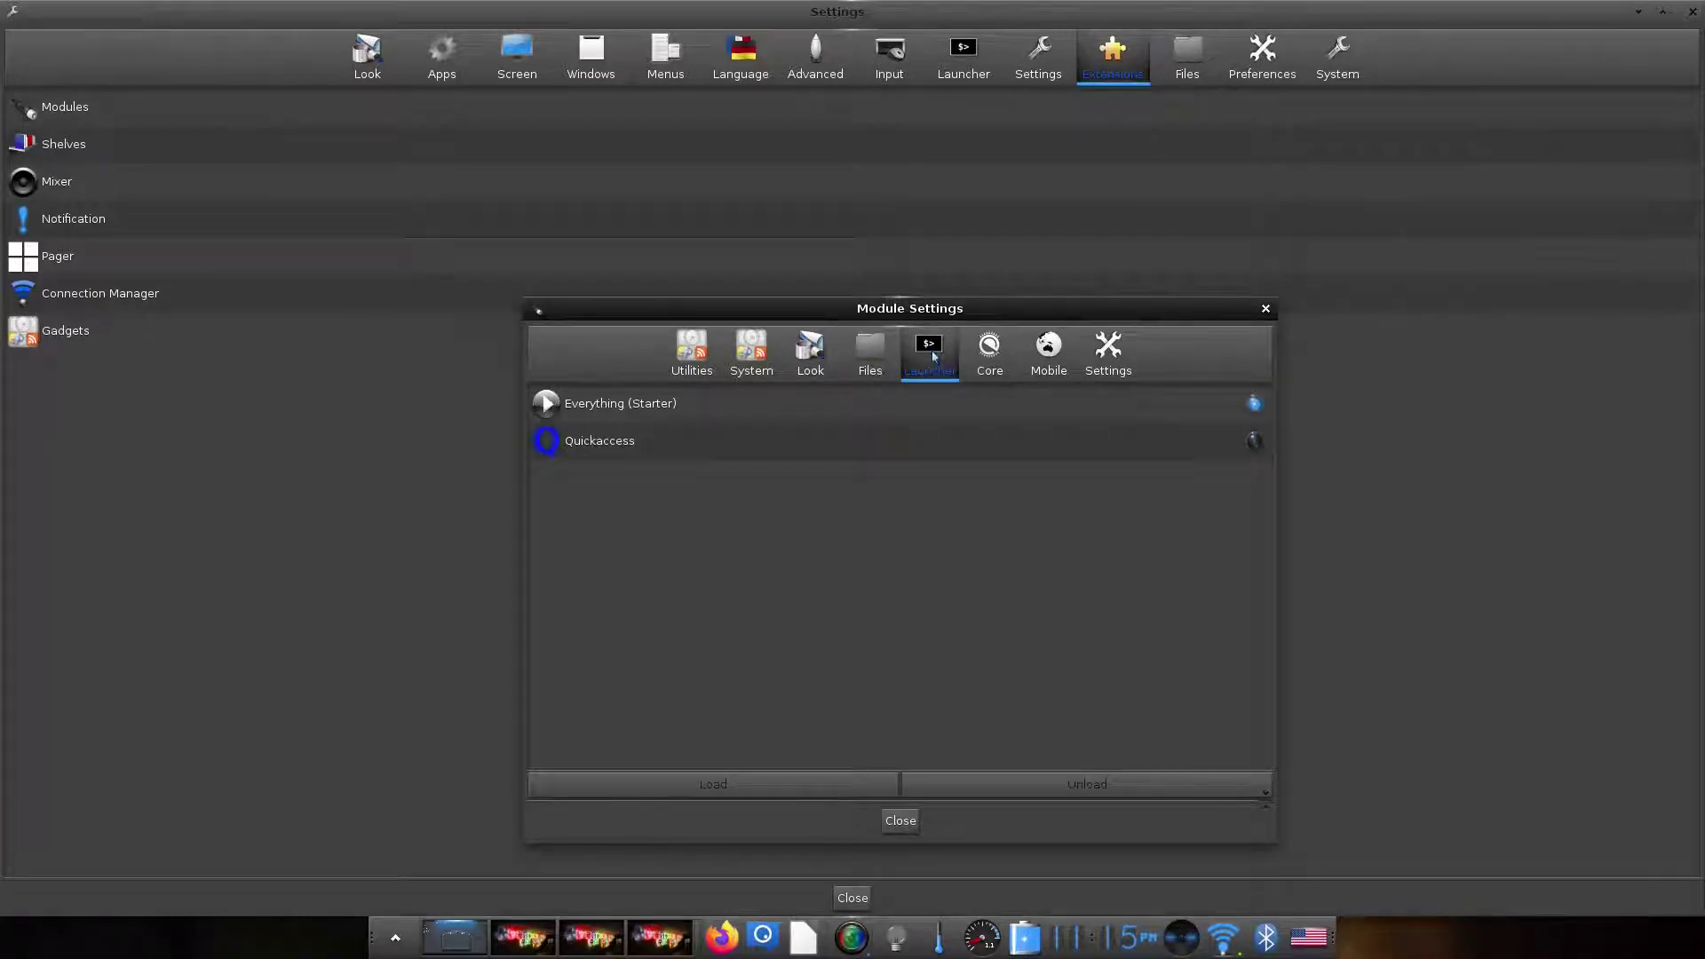
left_click(988, 355)
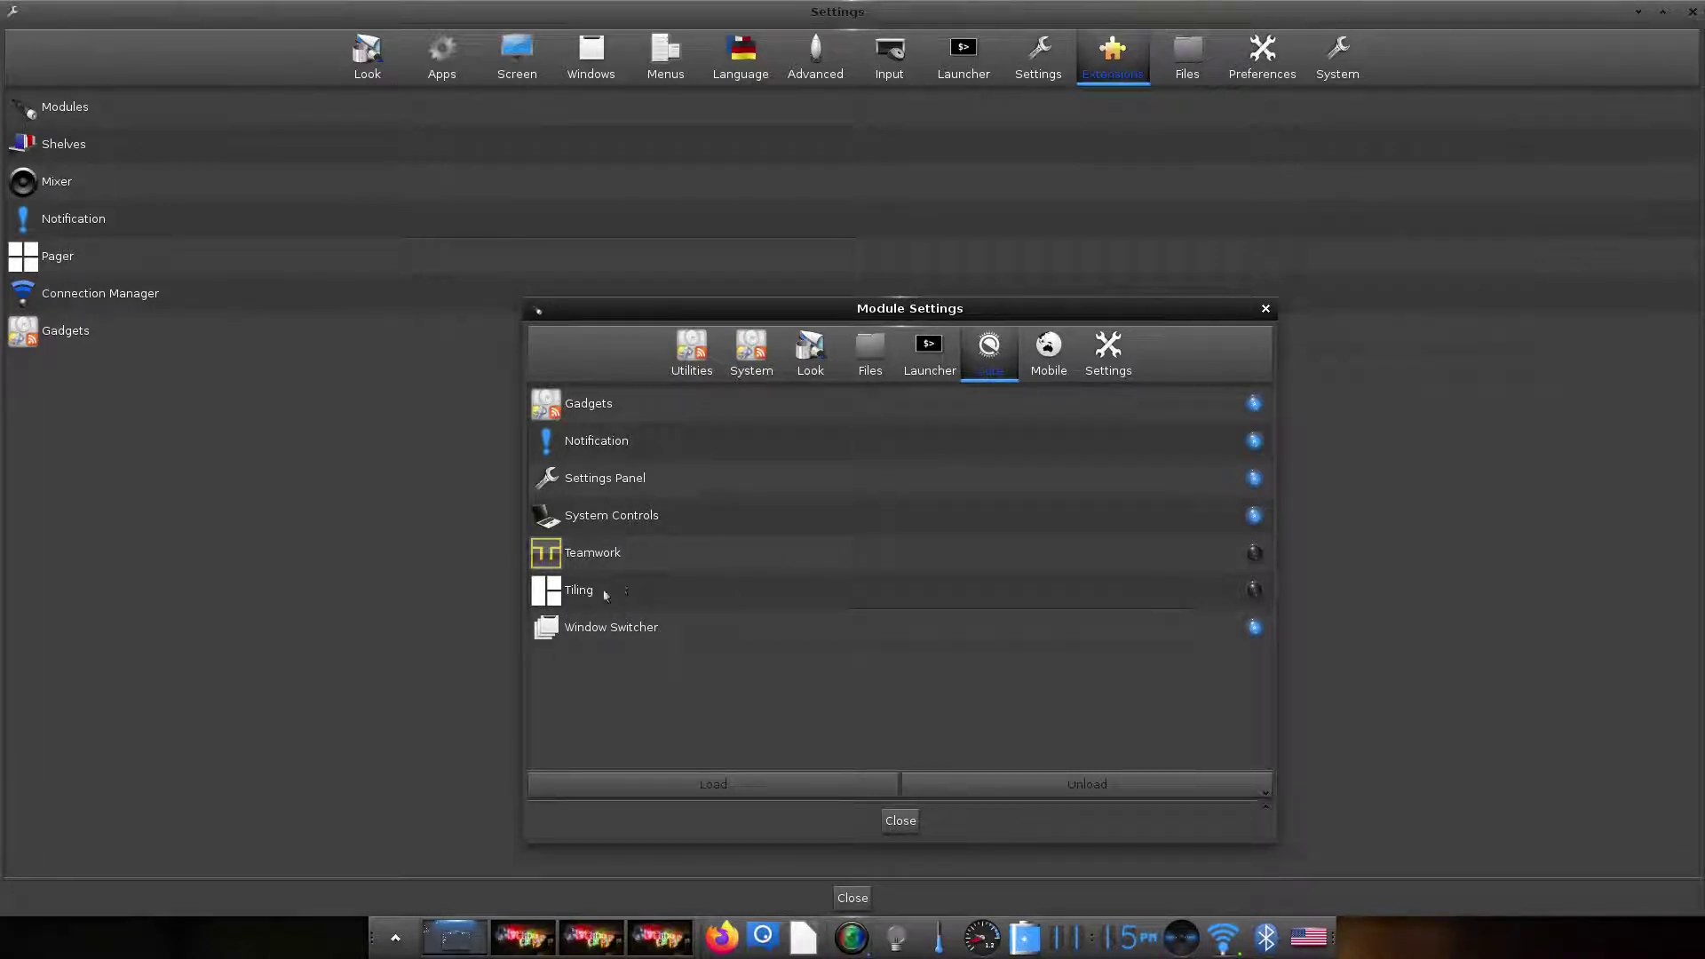
left_click(1054, 346)
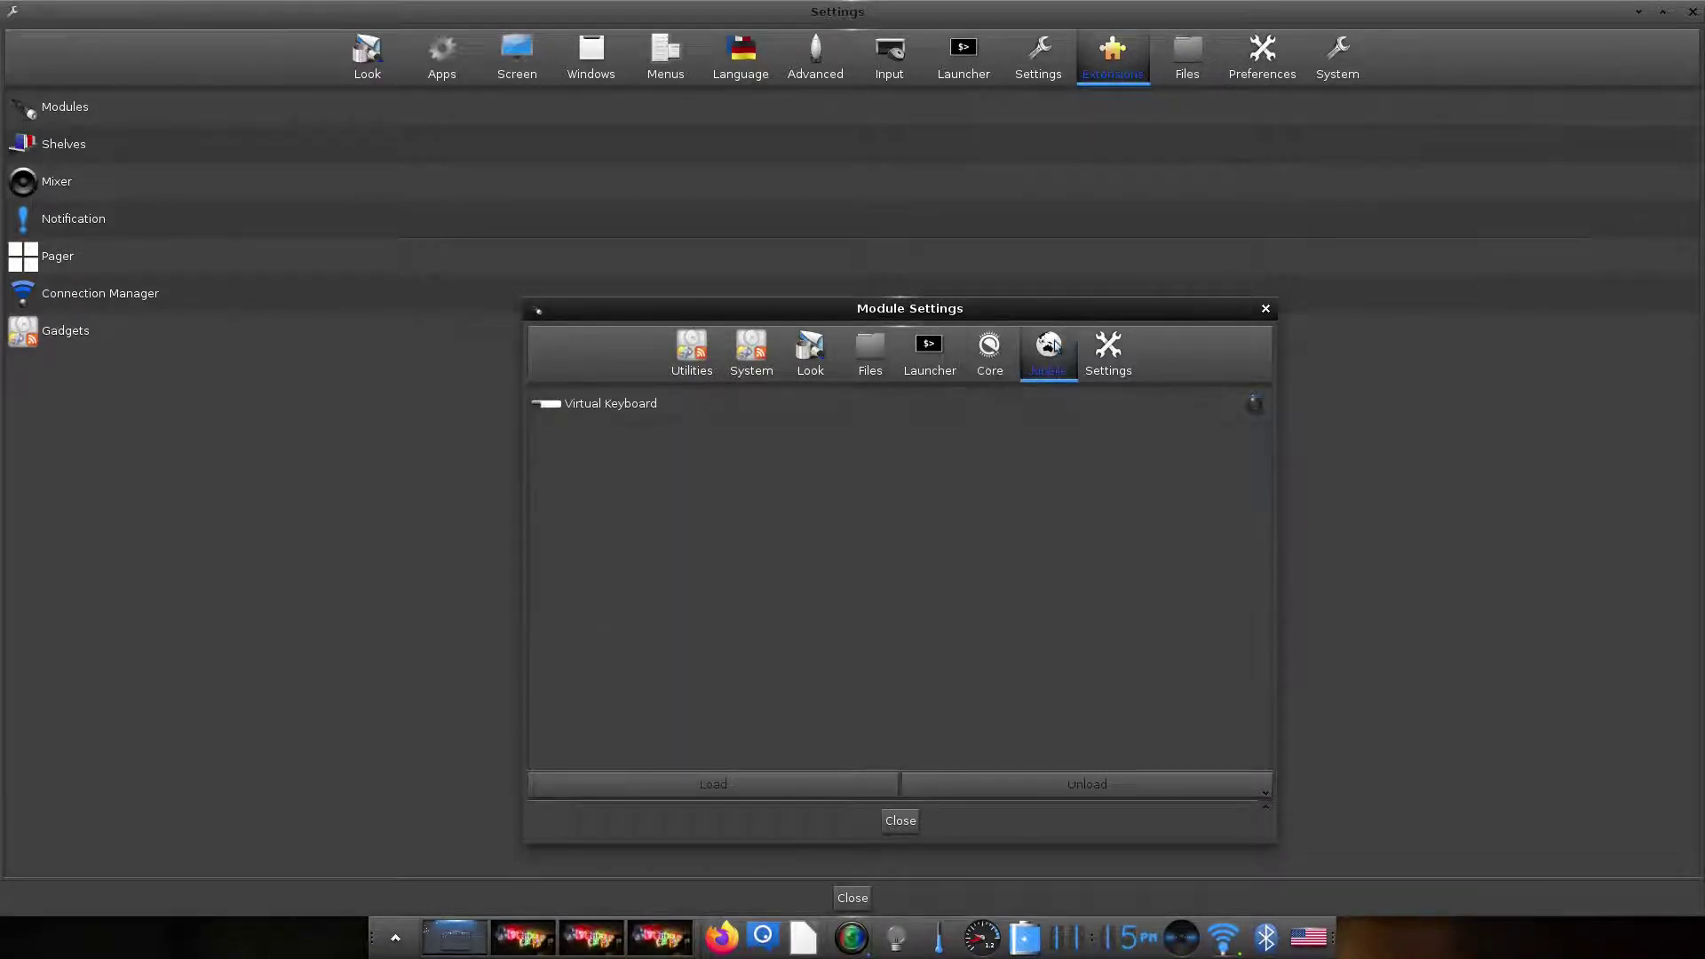
left_click(1121, 349)
scroll(1057, 537, "down", 3)
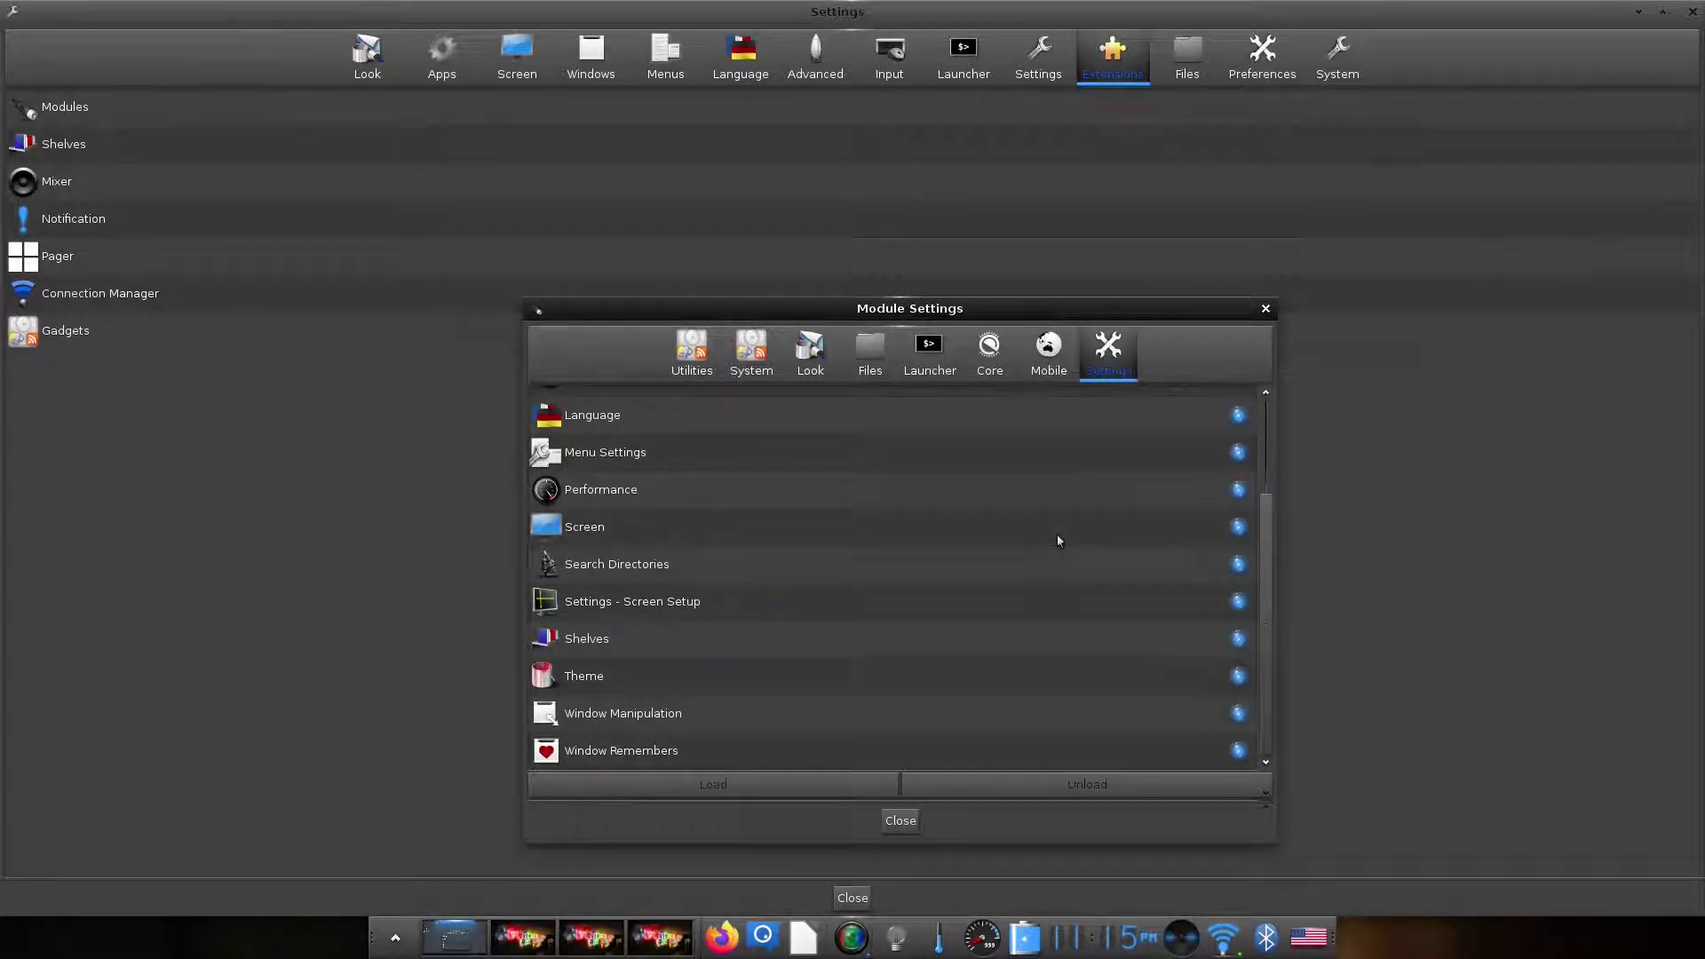
scroll(1058, 539, "up", 3)
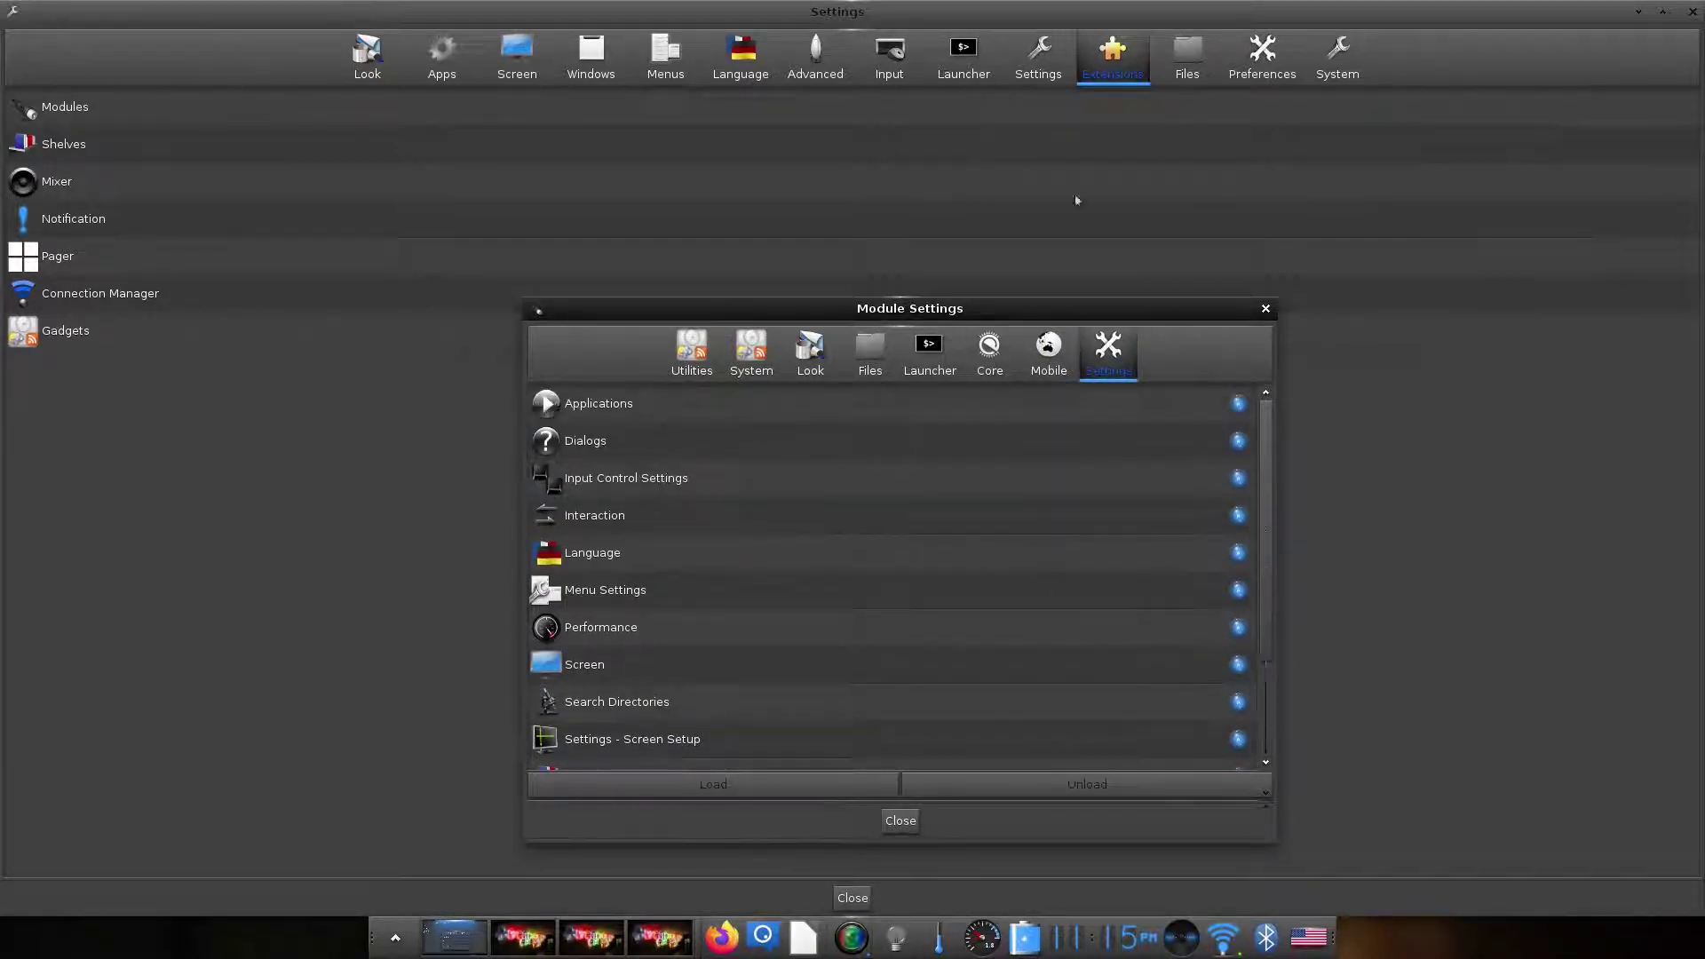
Close Module Settings, then remove the Quassel IRC icon from the shelf via its right-click menu.
left_click(900, 830)
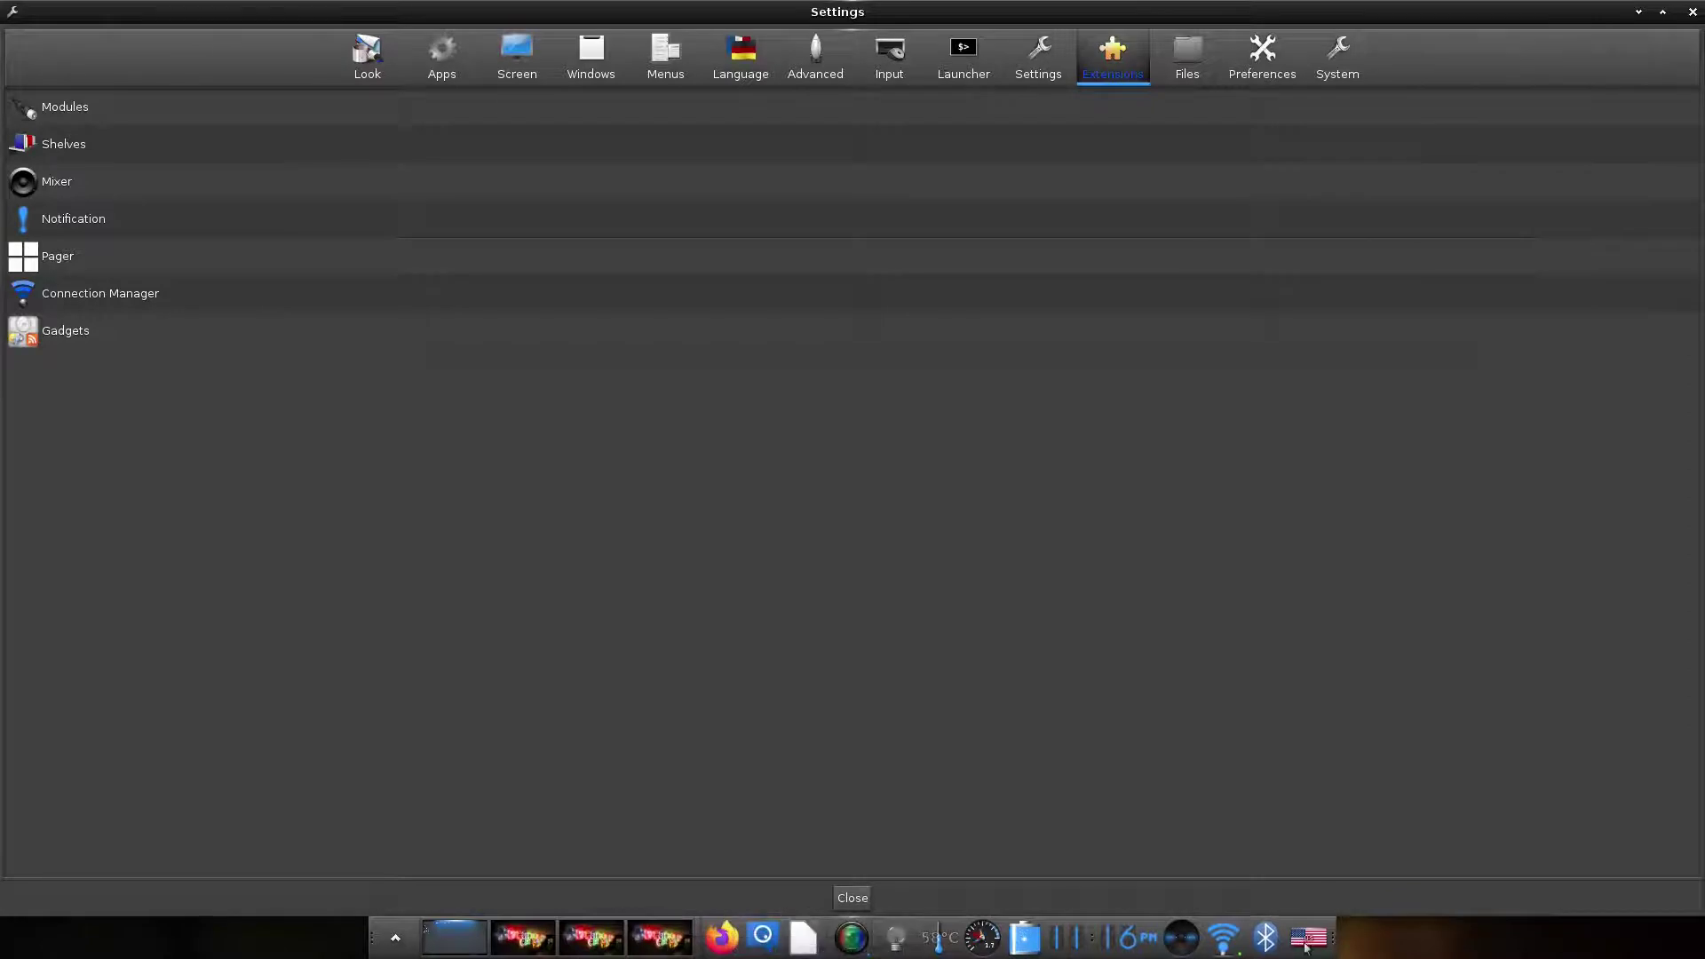
right_click(765, 939)
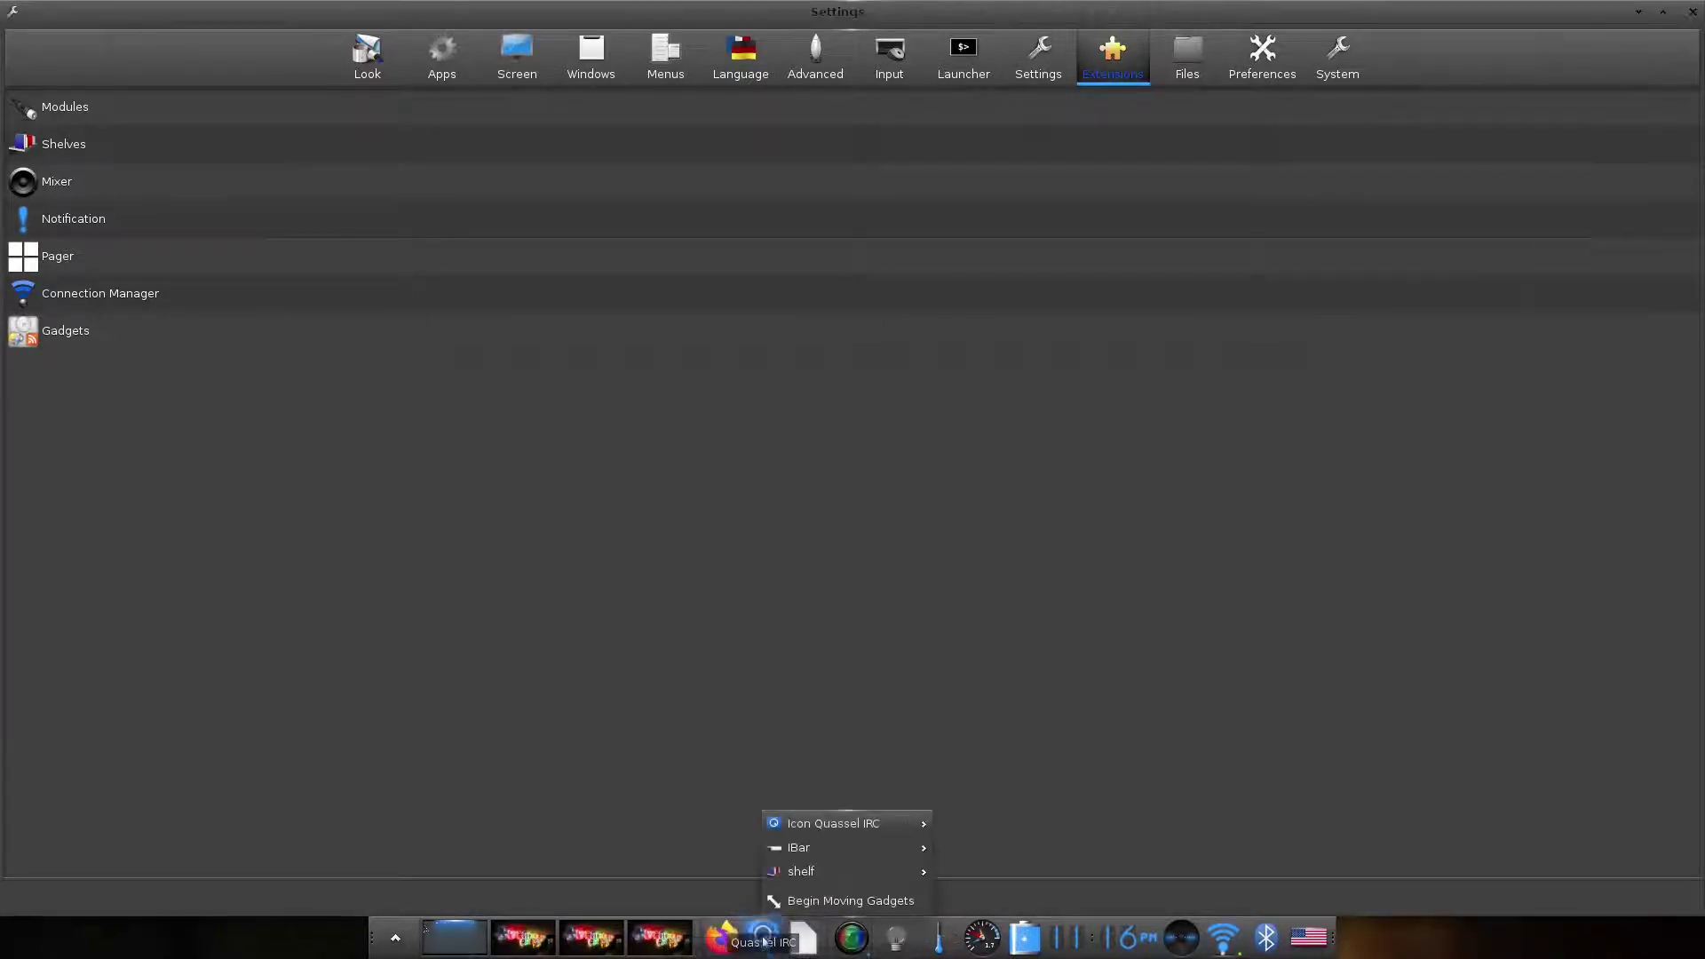
mouse_move(825, 835)
left_click(972, 851)
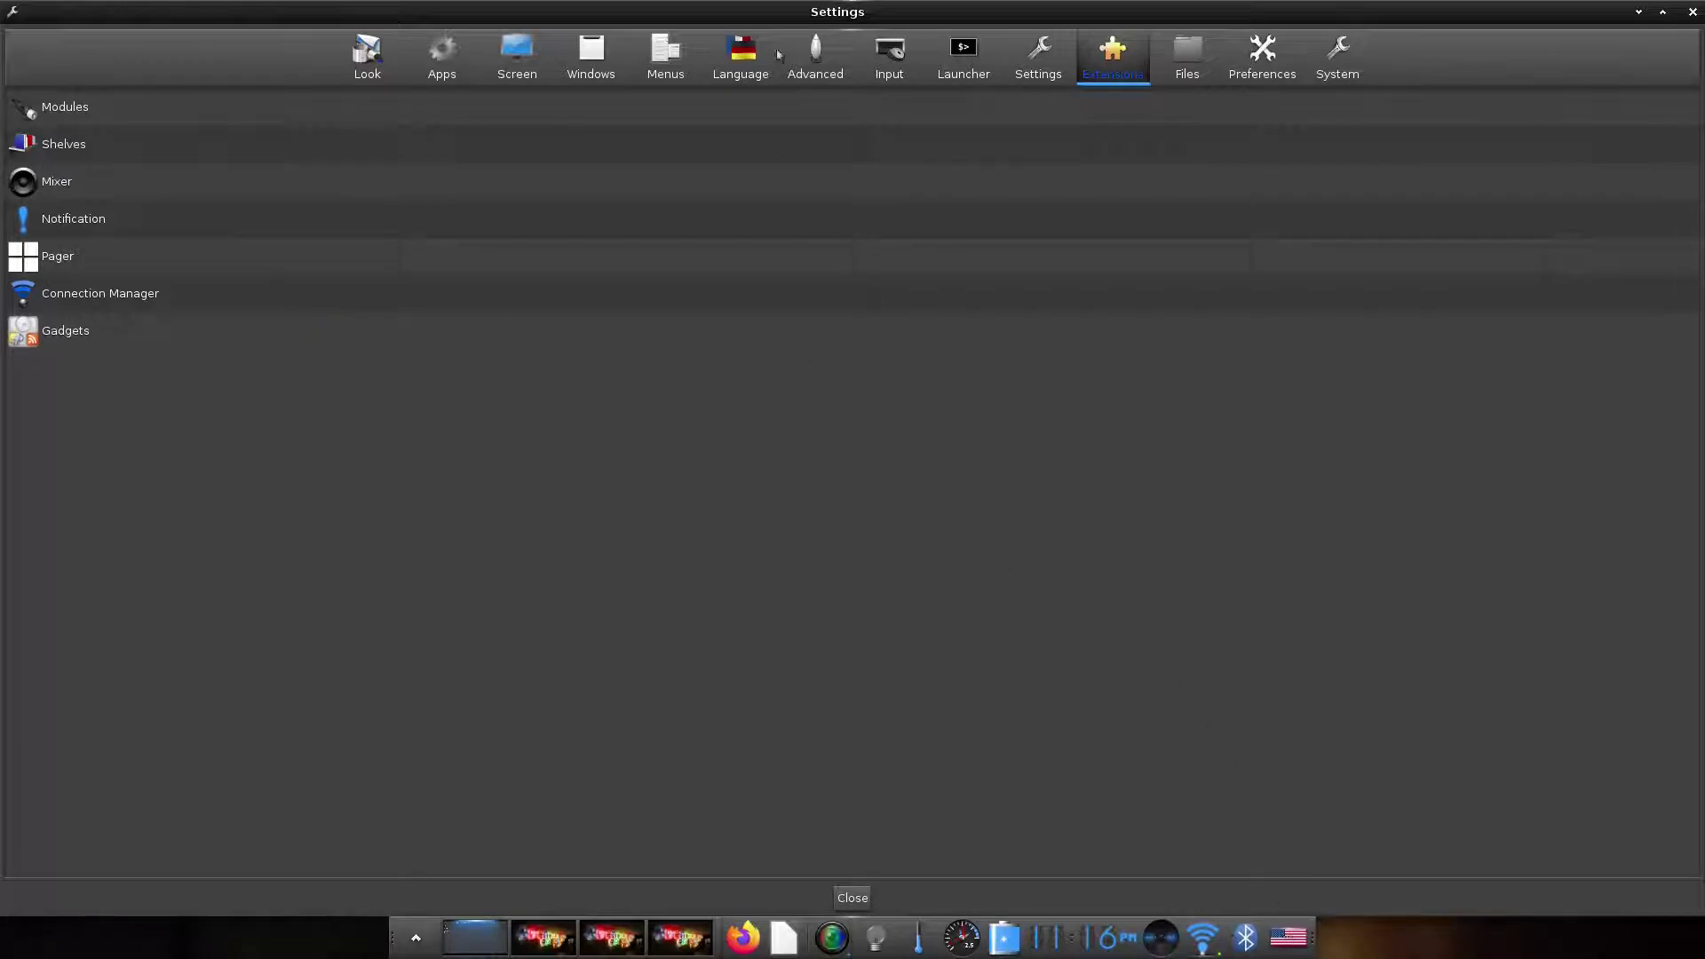
Open Compositor settings from the Look category, browse its default styles, then close it.
left_click(374, 67)
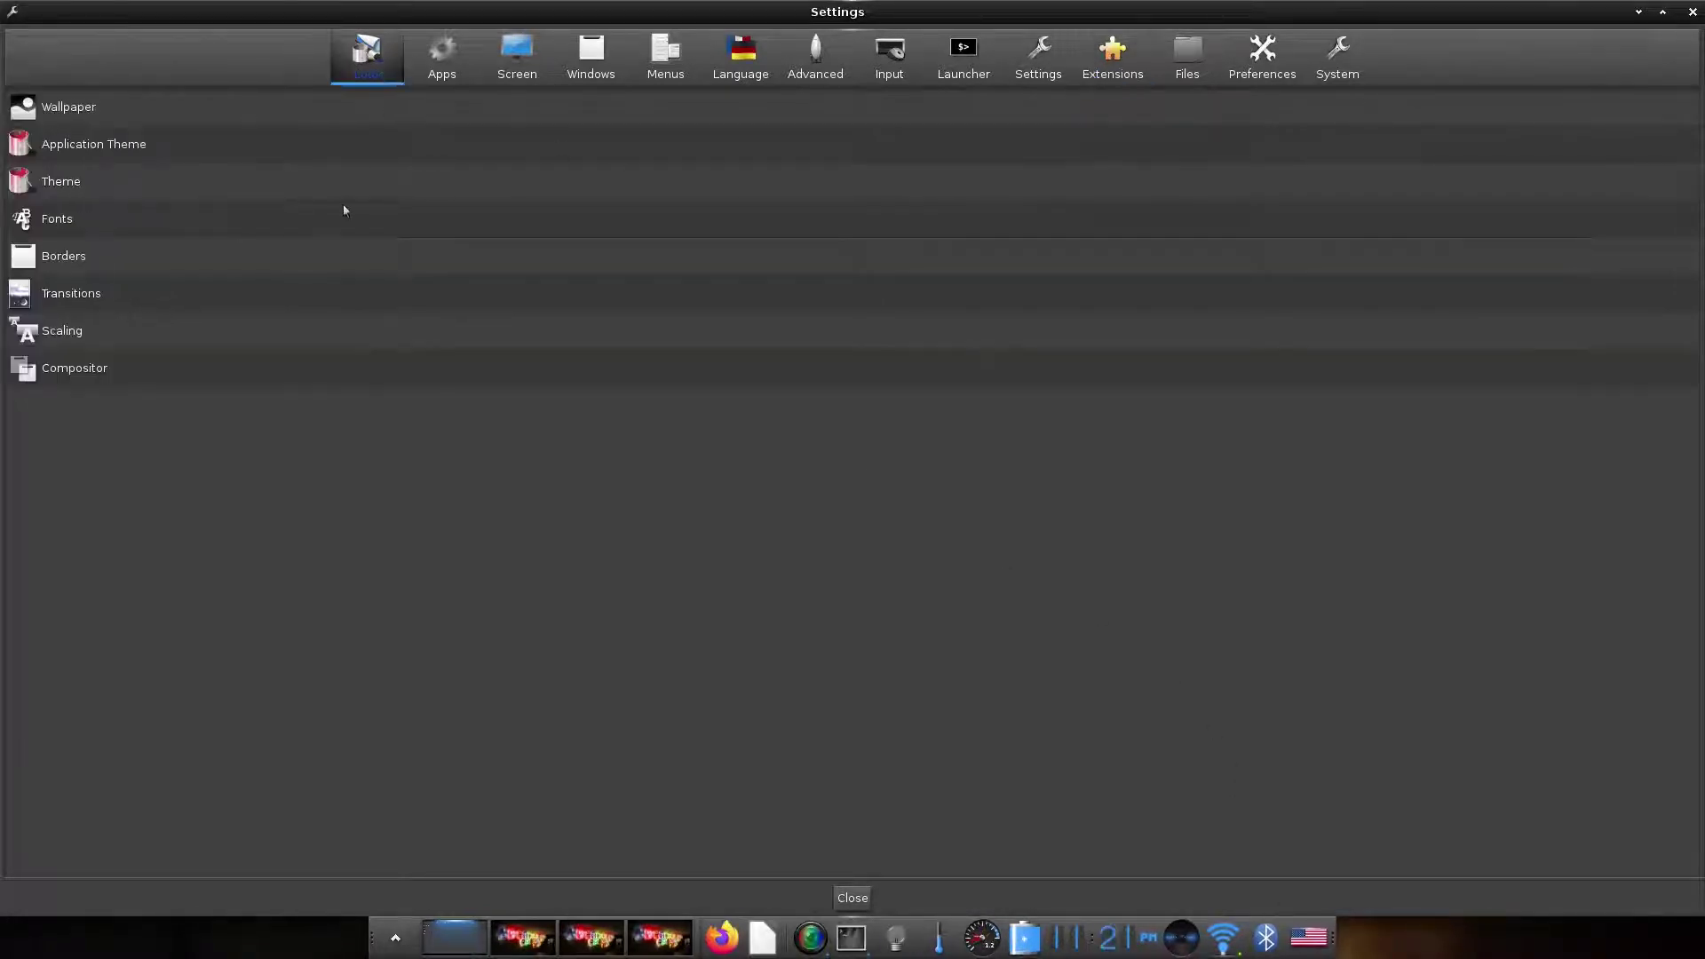
left_click(74, 376)
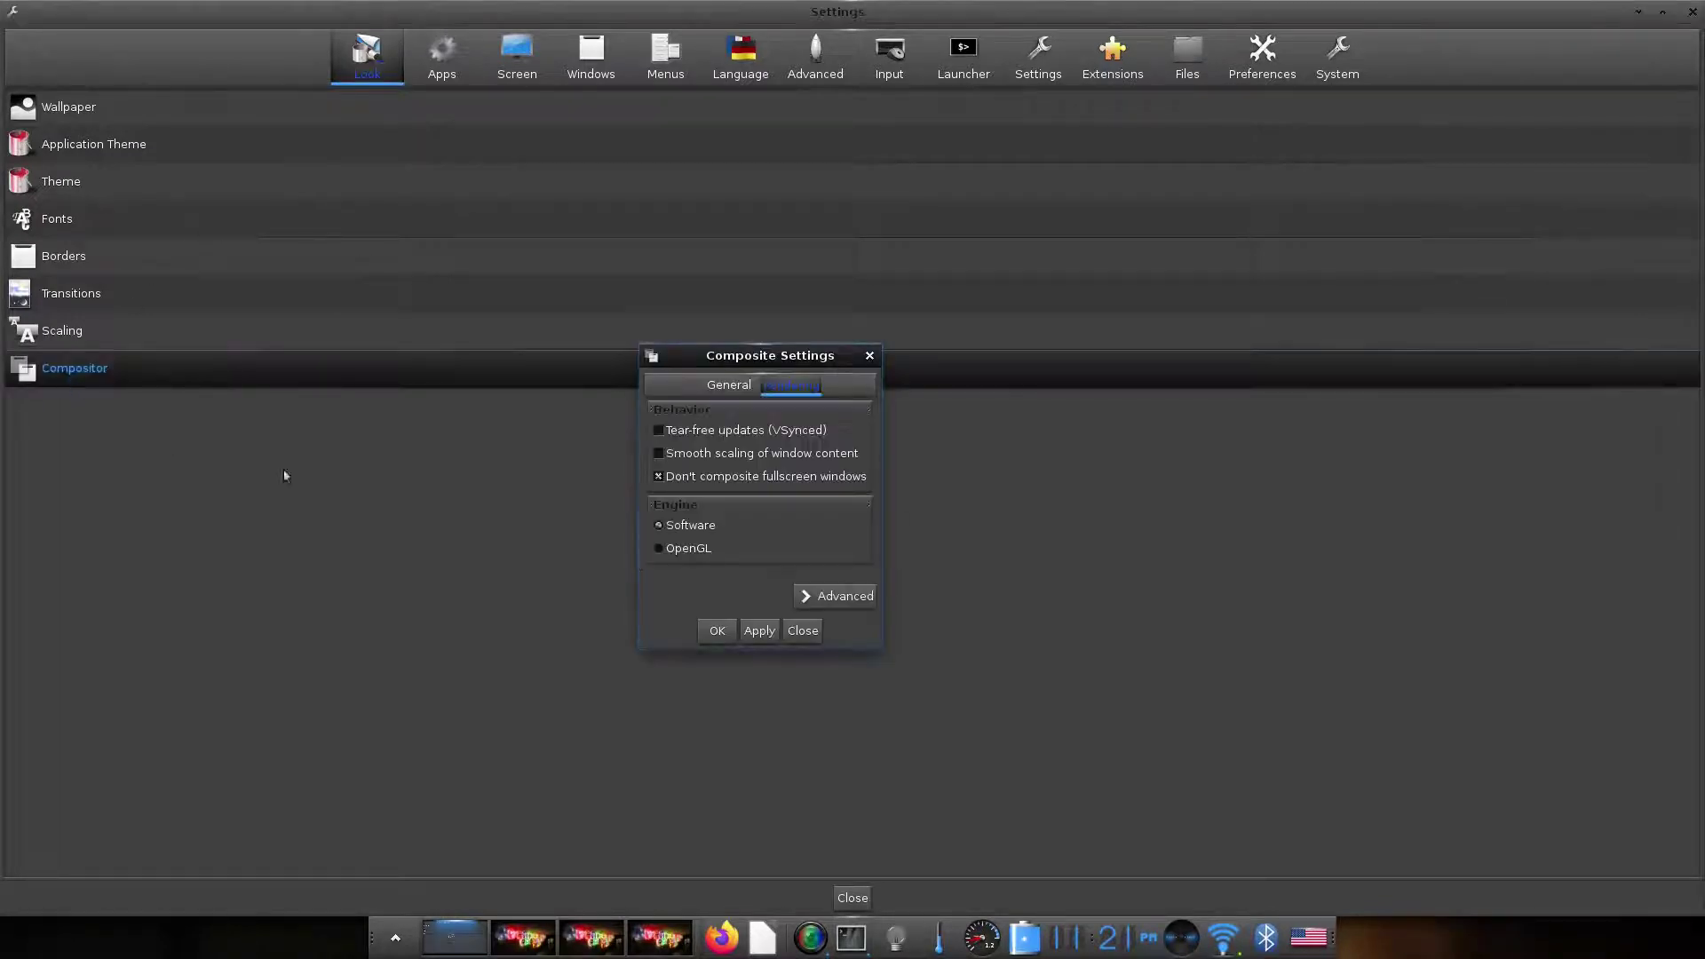
left_click(724, 382)
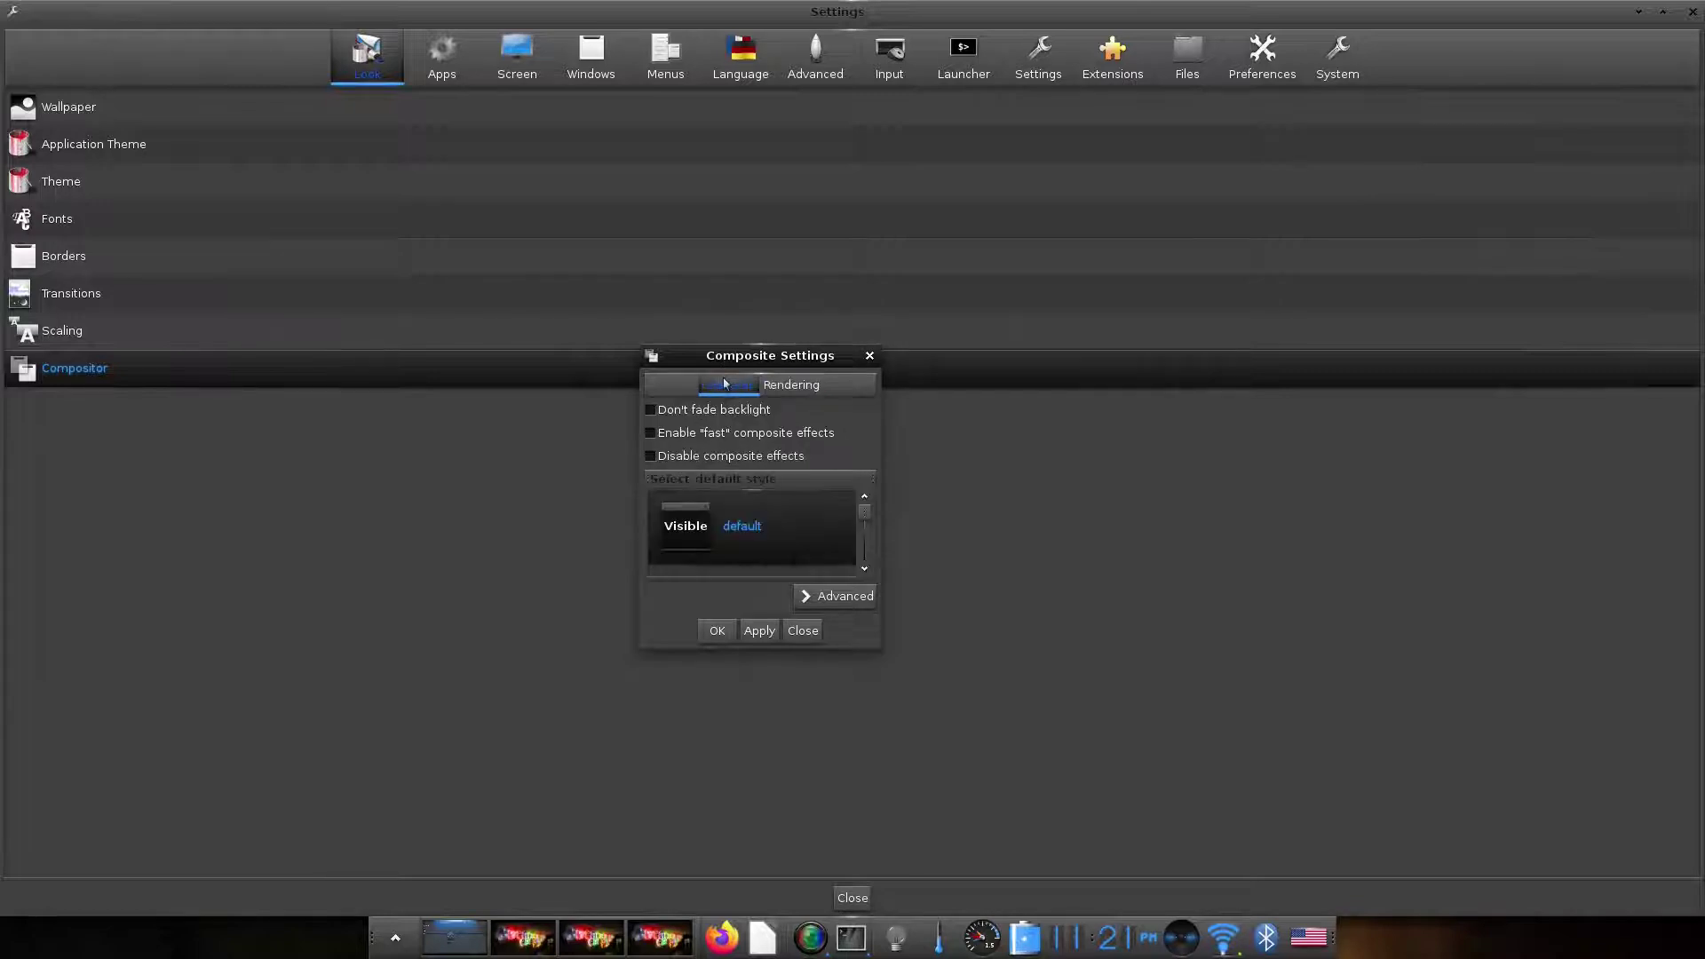
left_click(866, 522)
left_click(862, 506)
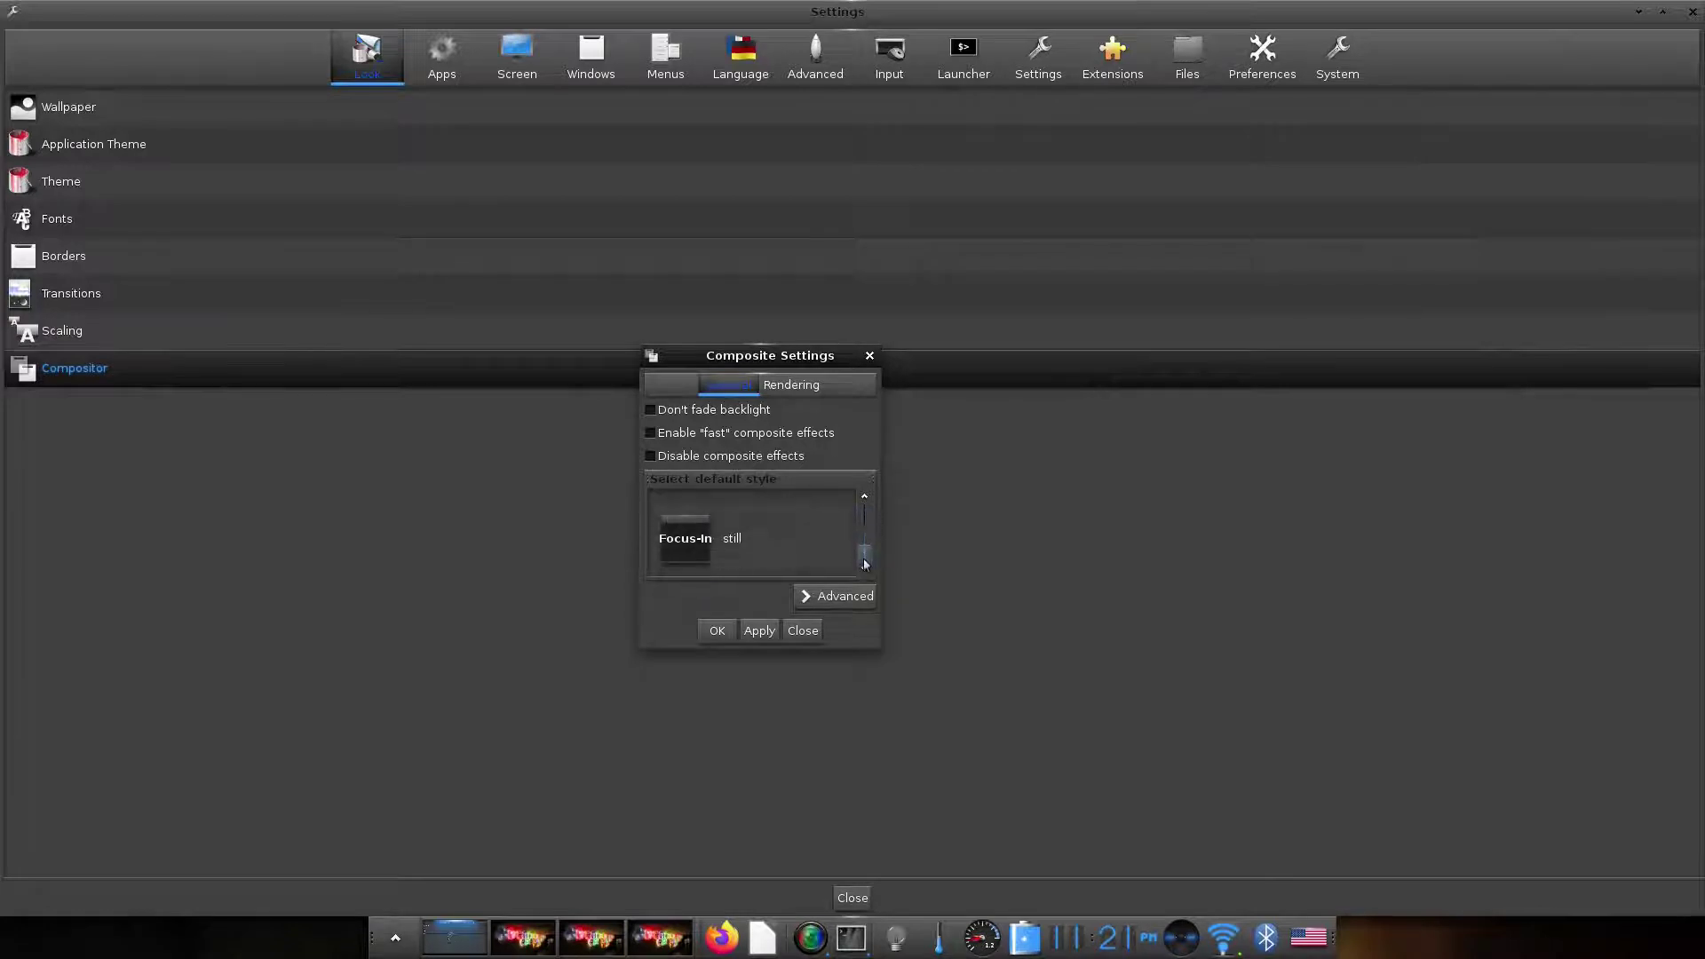
left_click(803, 631)
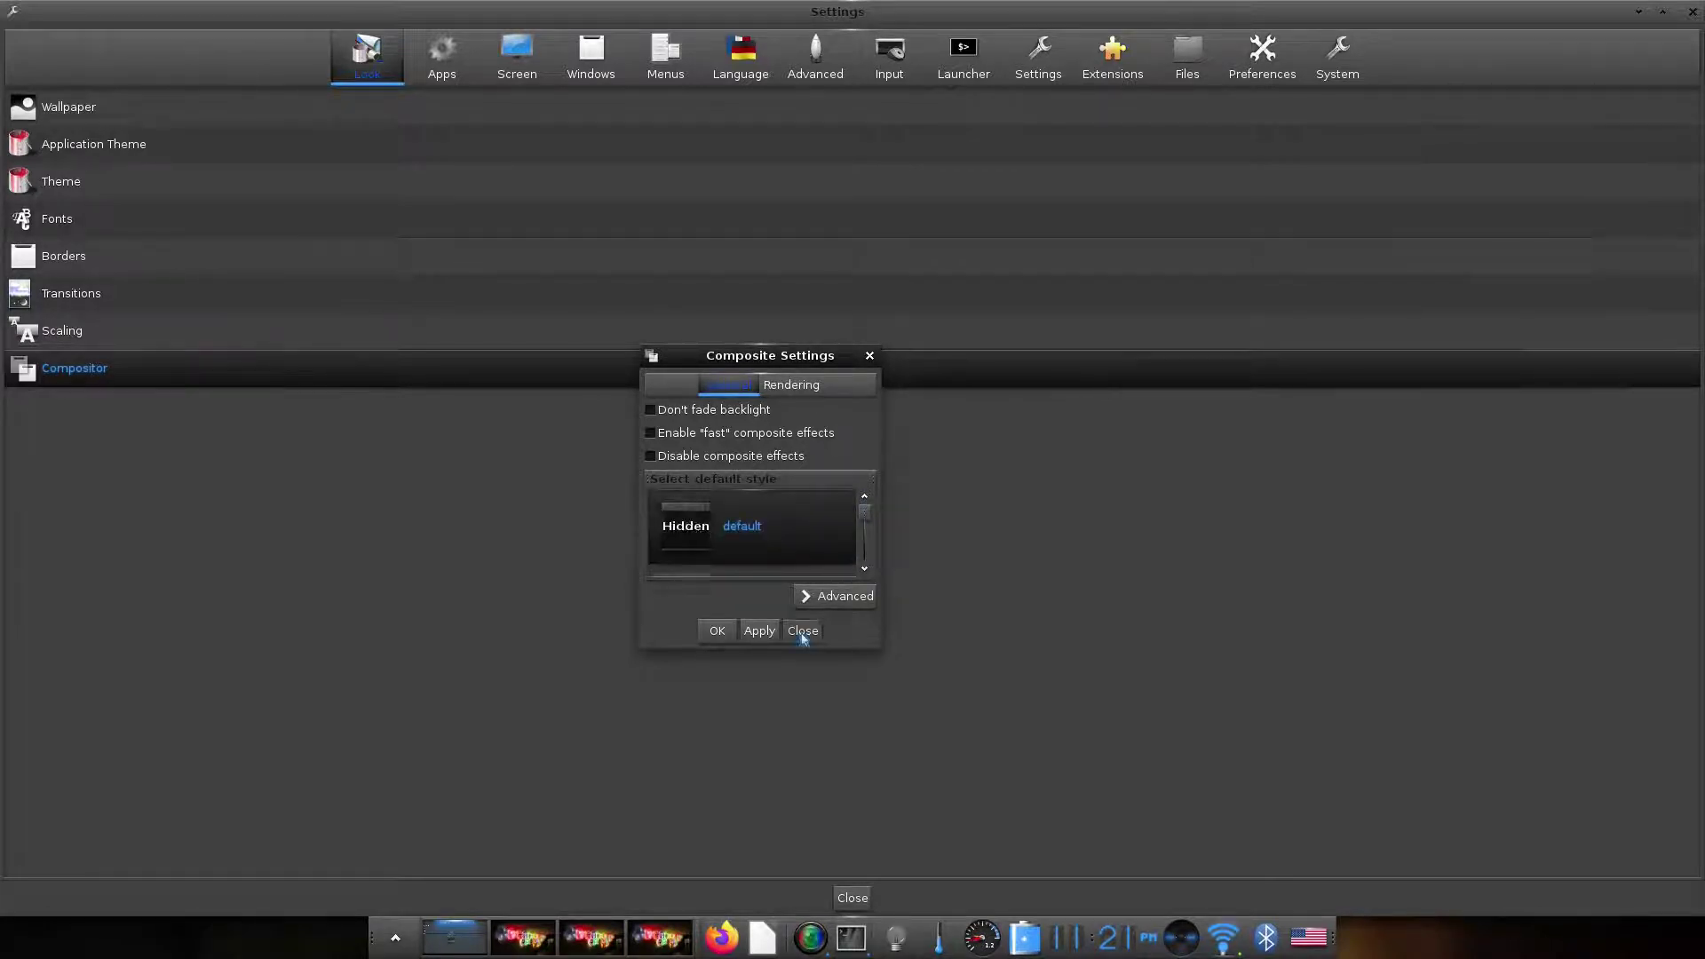
left_click(448, 58)
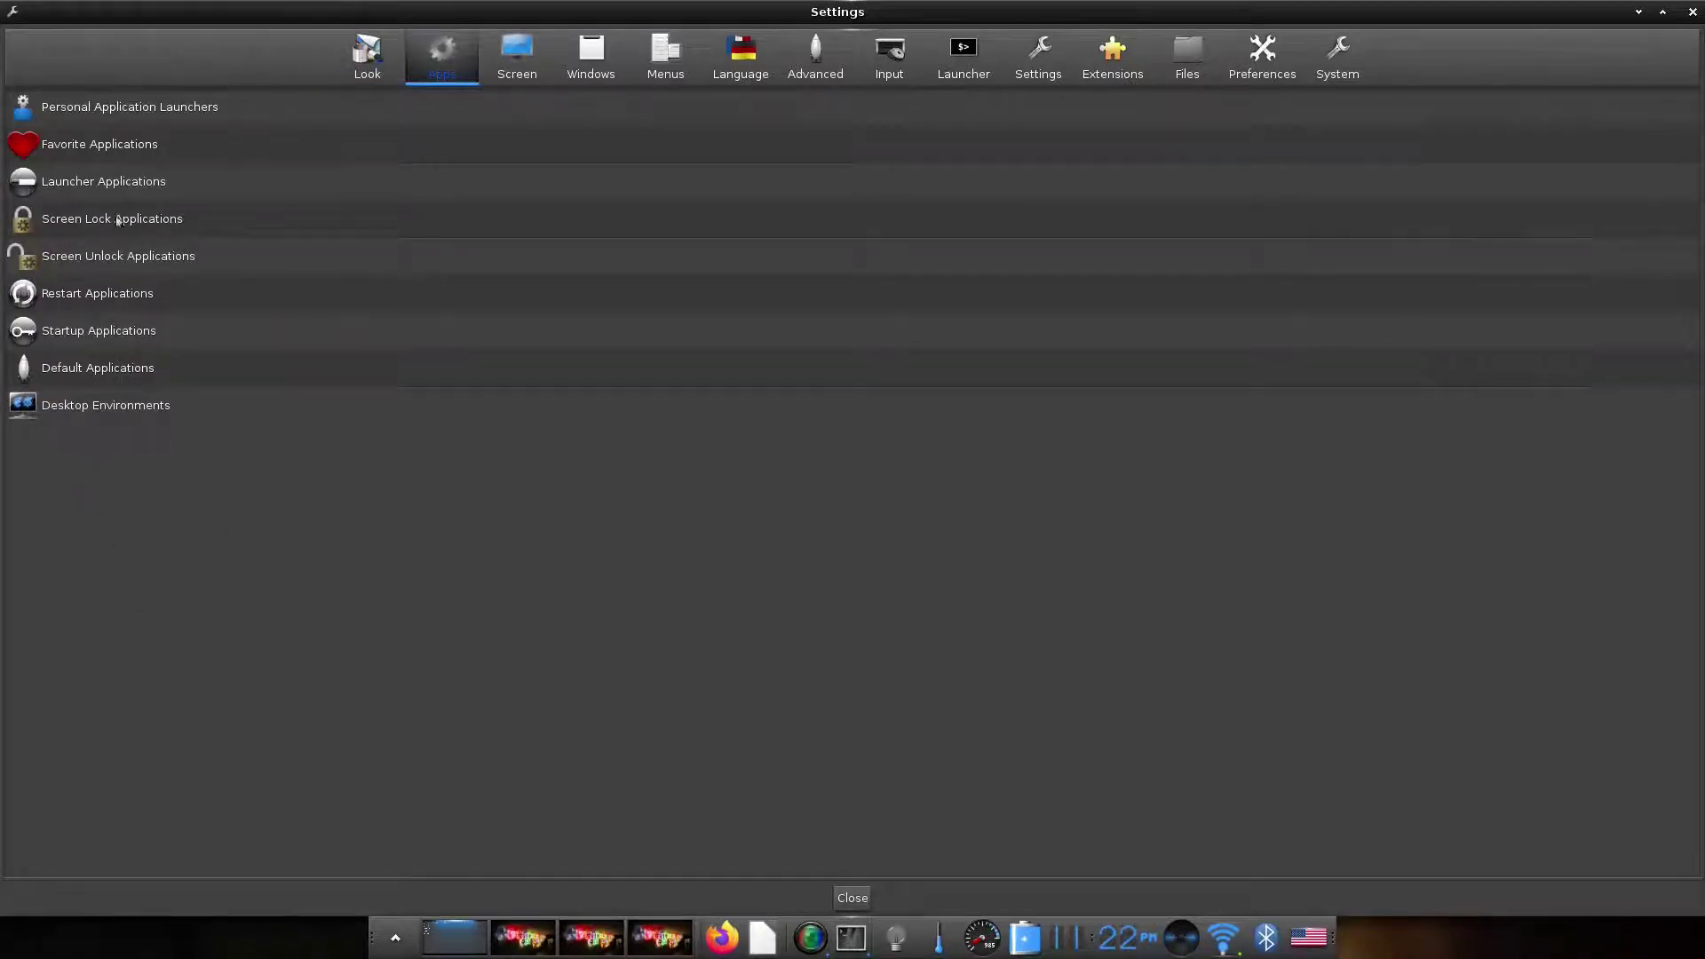
left_click(110, 147)
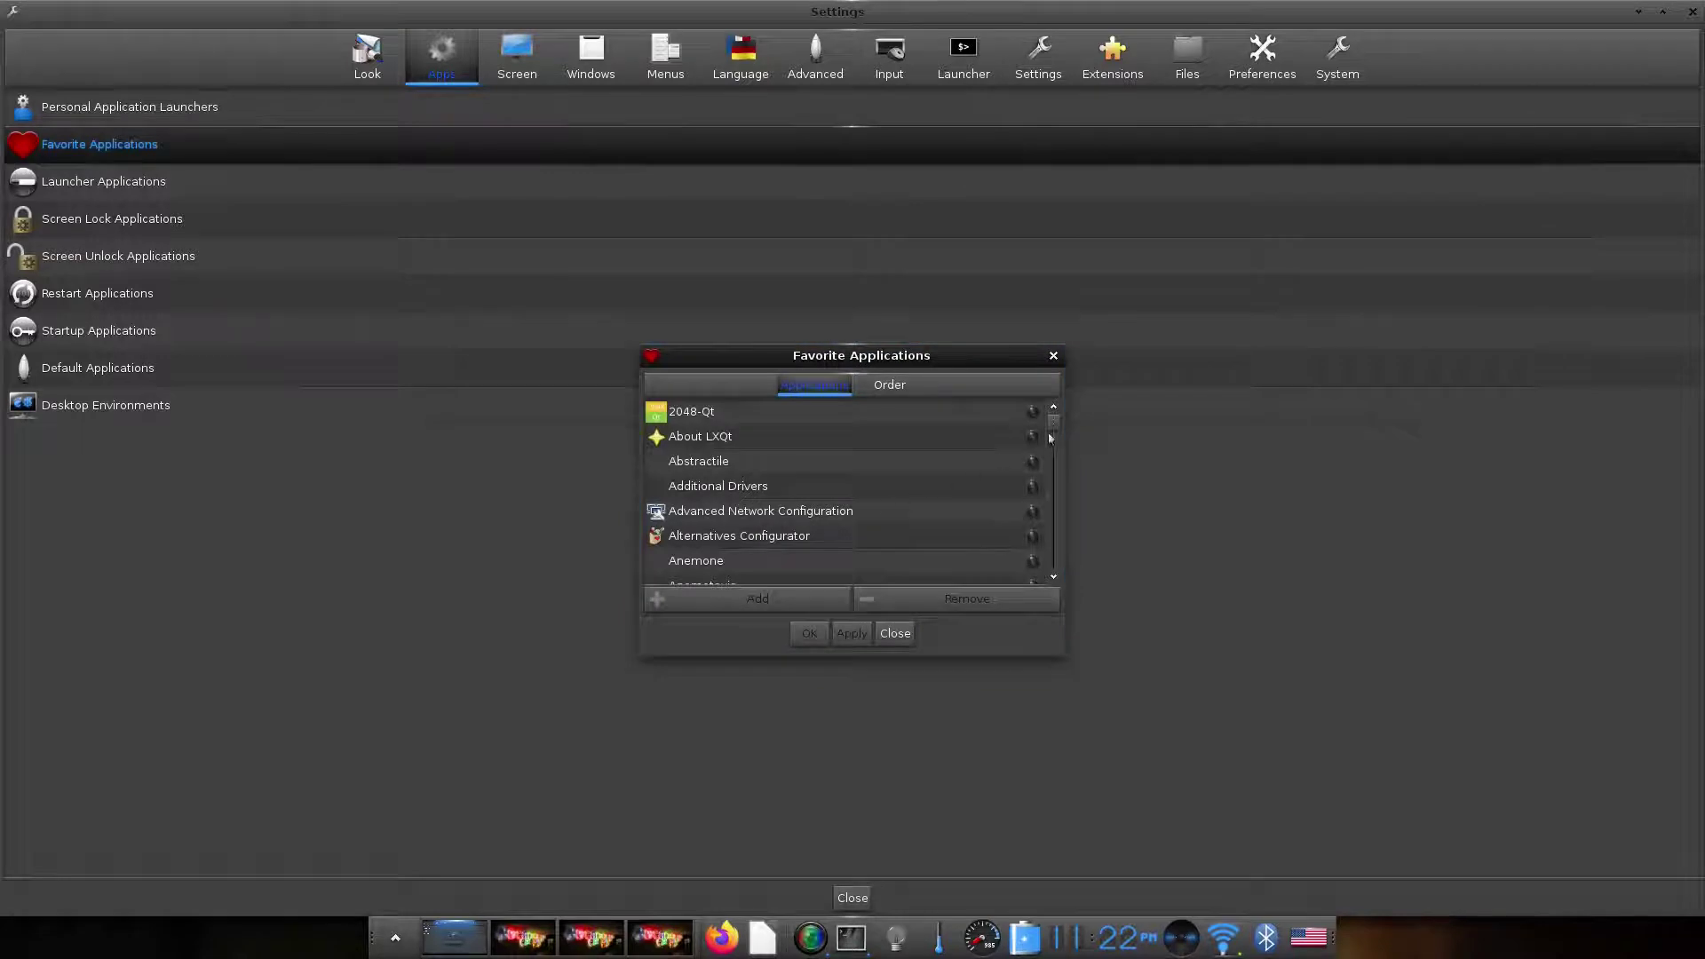
left_click_drag(1053, 434, 1055, 379)
left_click(1053, 355)
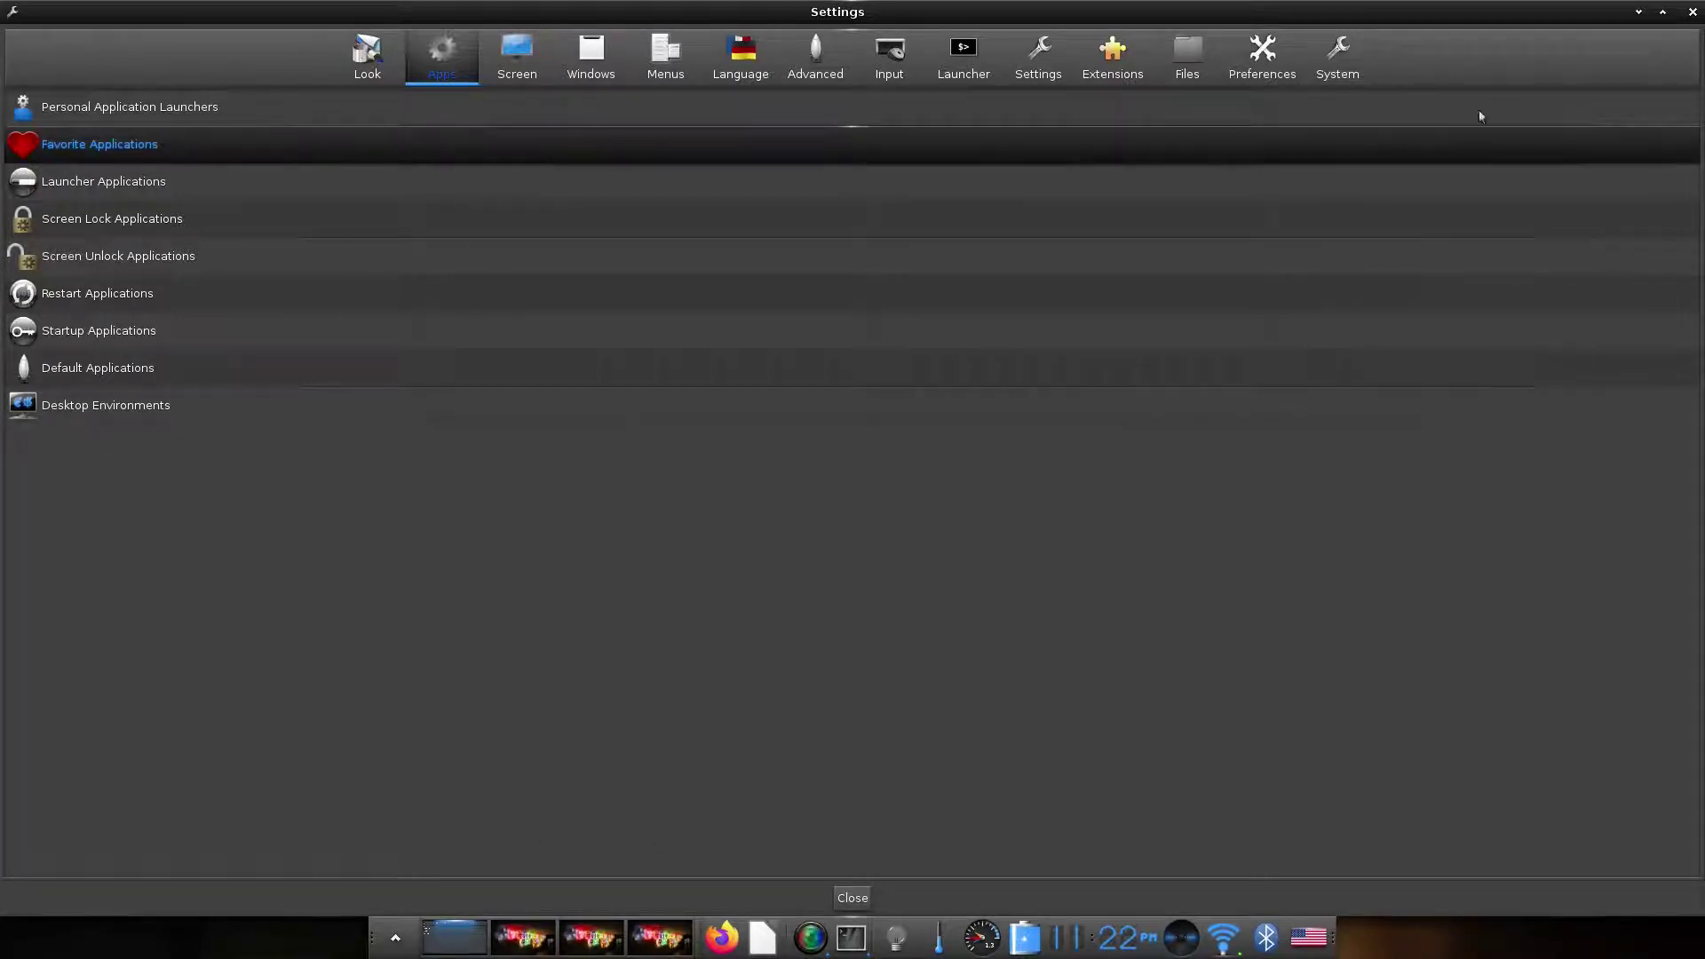
left_click(1637, 12)
left_click(1637, 12)
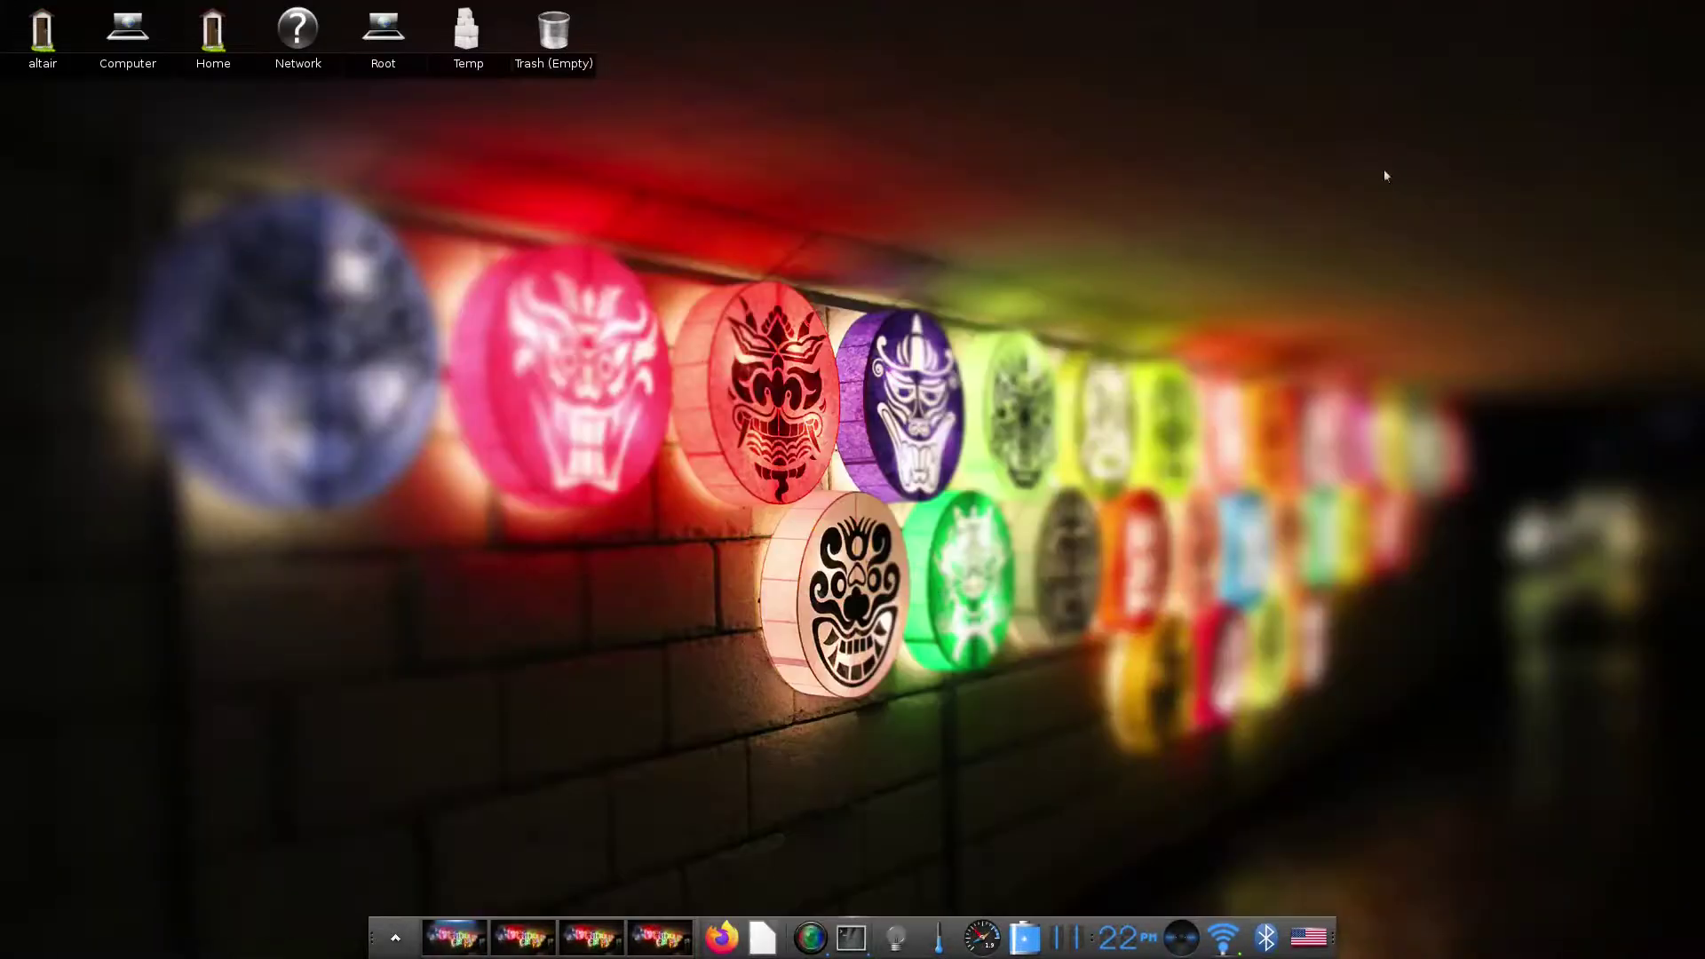
right_click(690, 318)
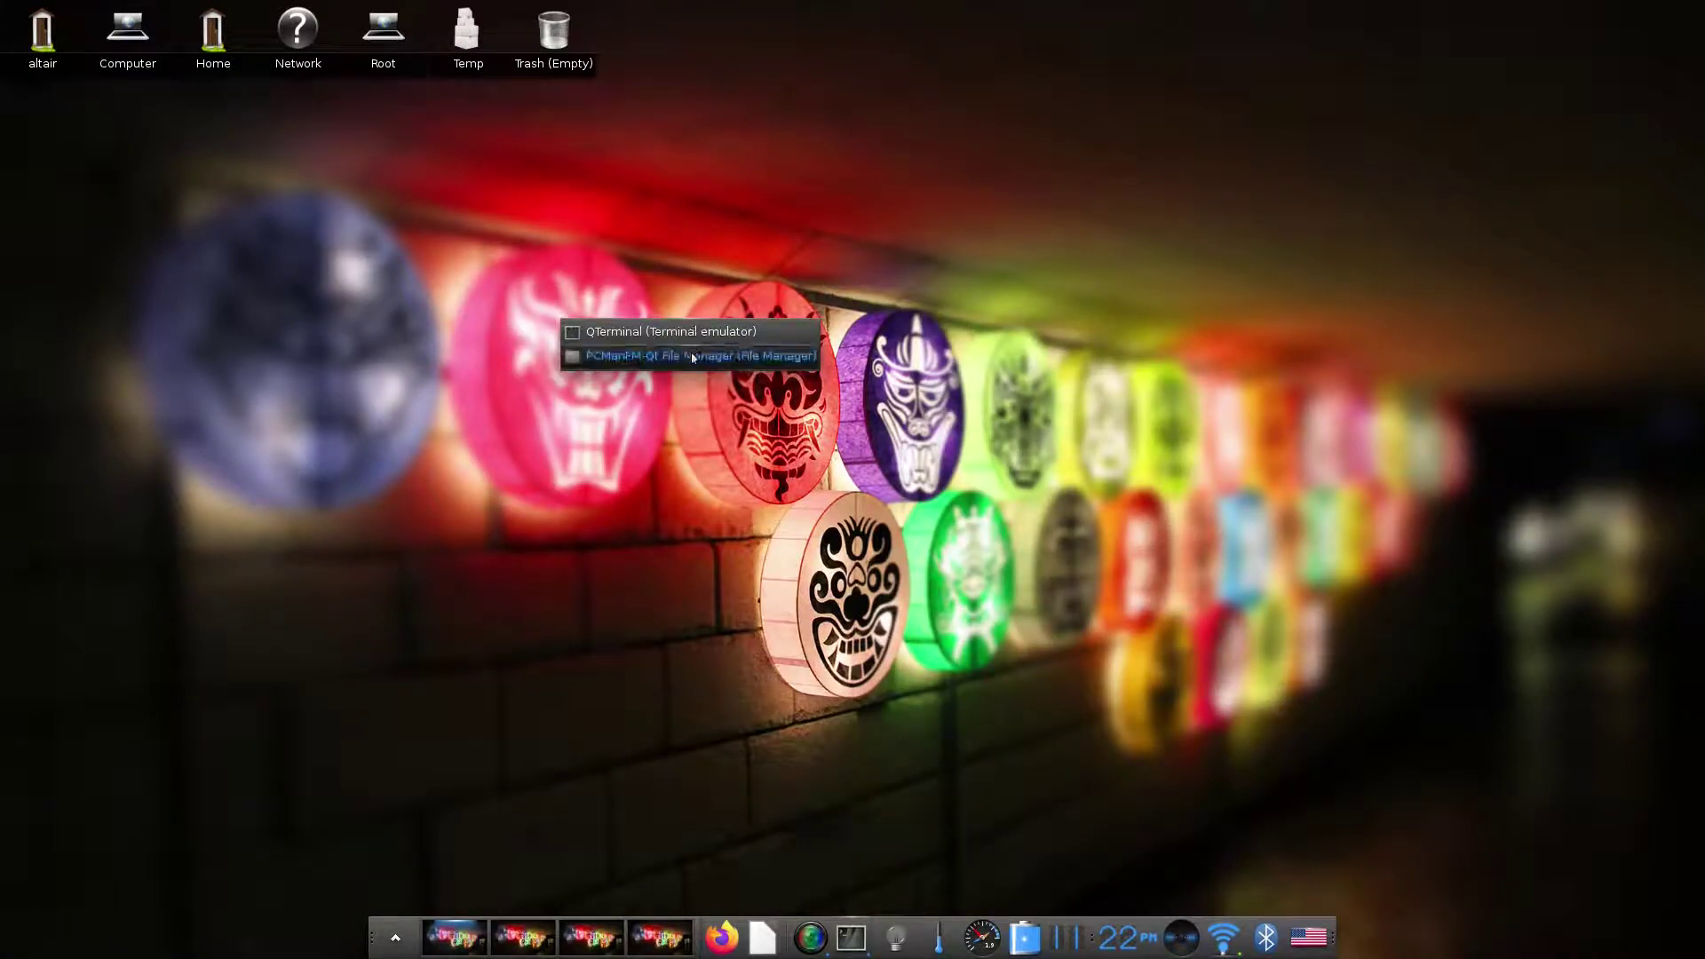
left_click(711, 268)
left_click(711, 268)
mouse_move(713, 295)
left_click(573, 299)
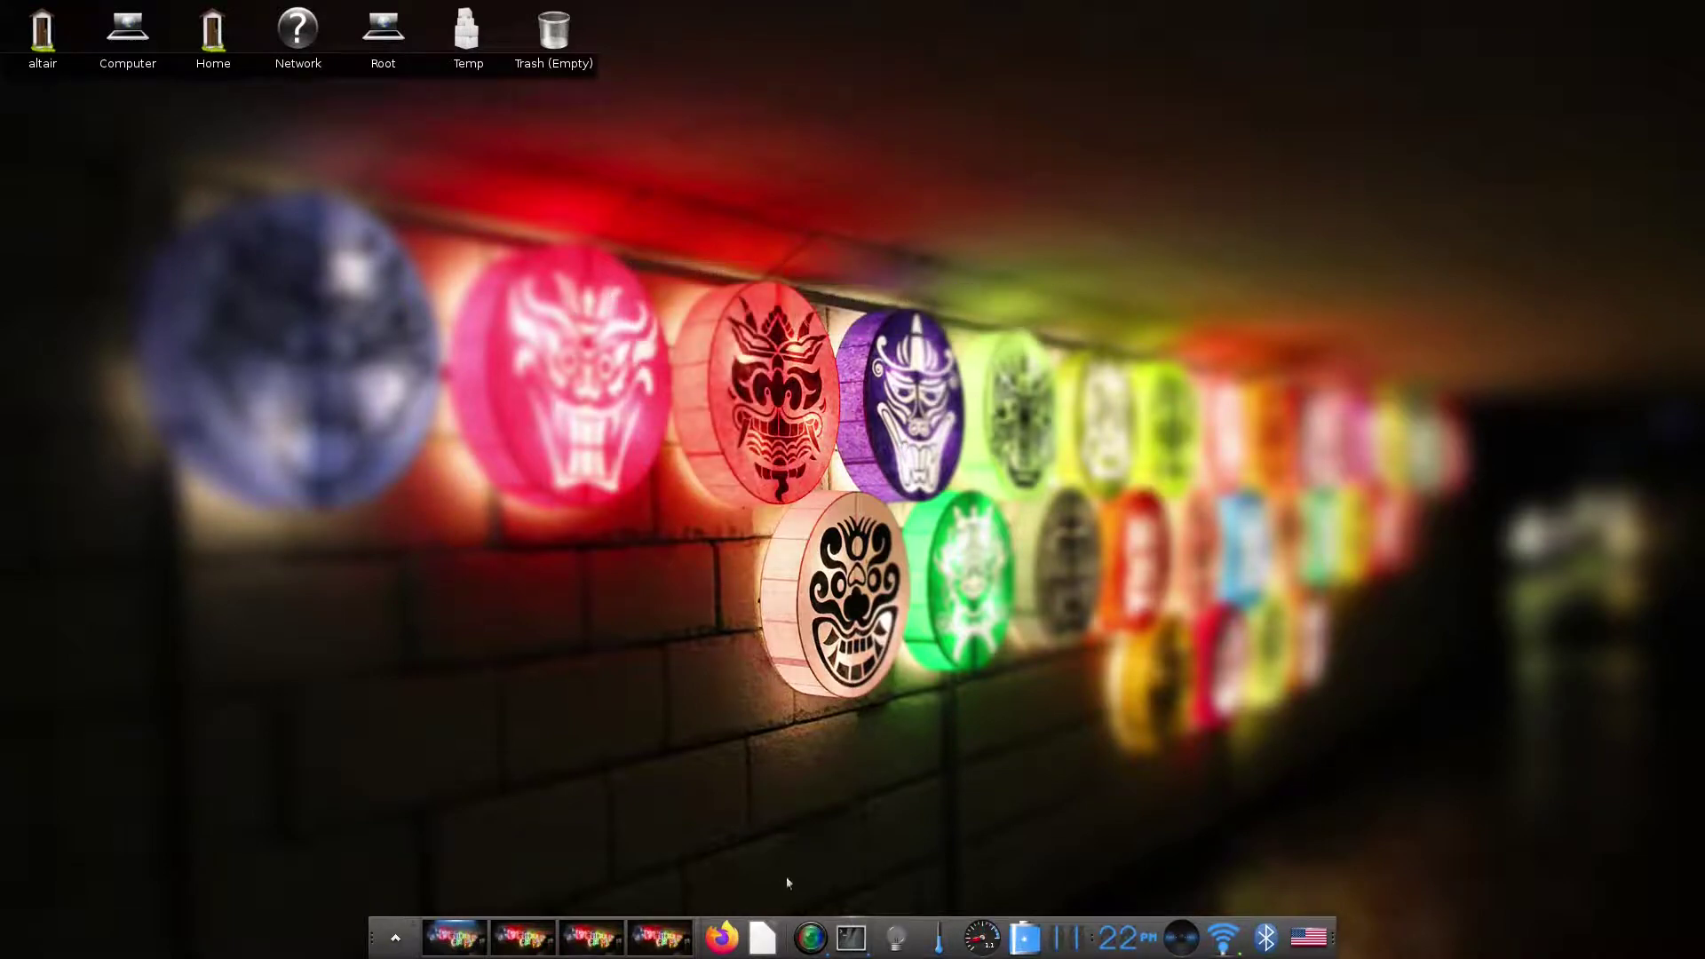
key("alt+Tab")
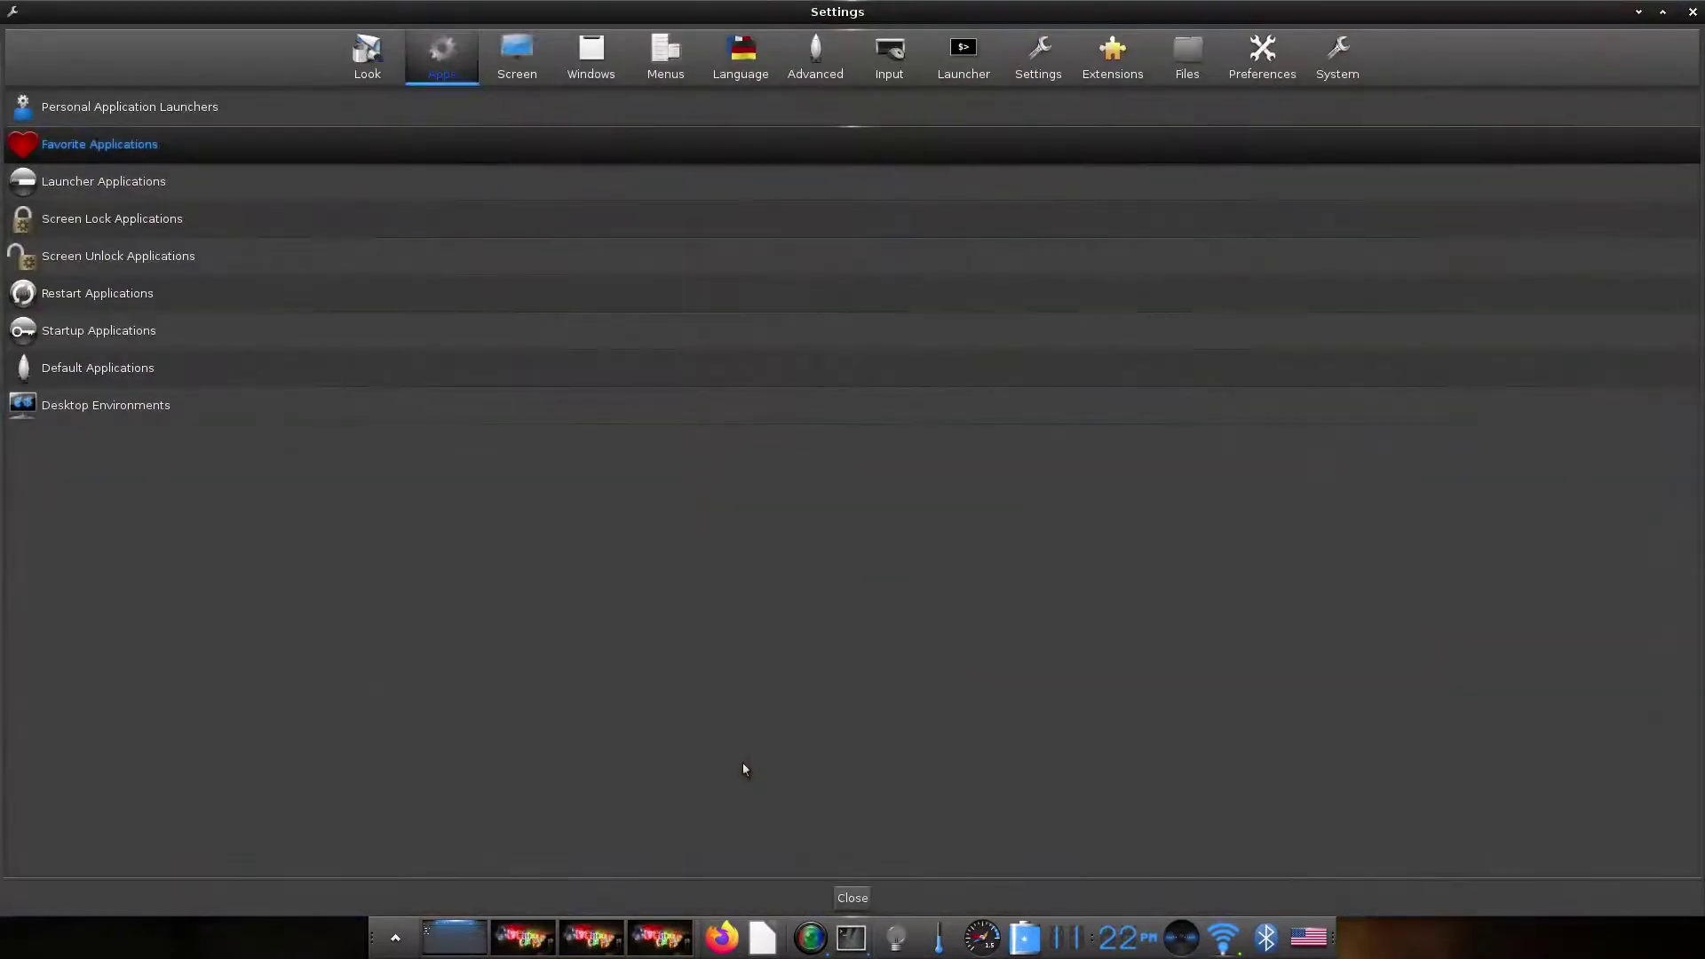
key("alt+Tab")
key("alt+Tab")
key("alt+Tab")
key("alt+Tab")
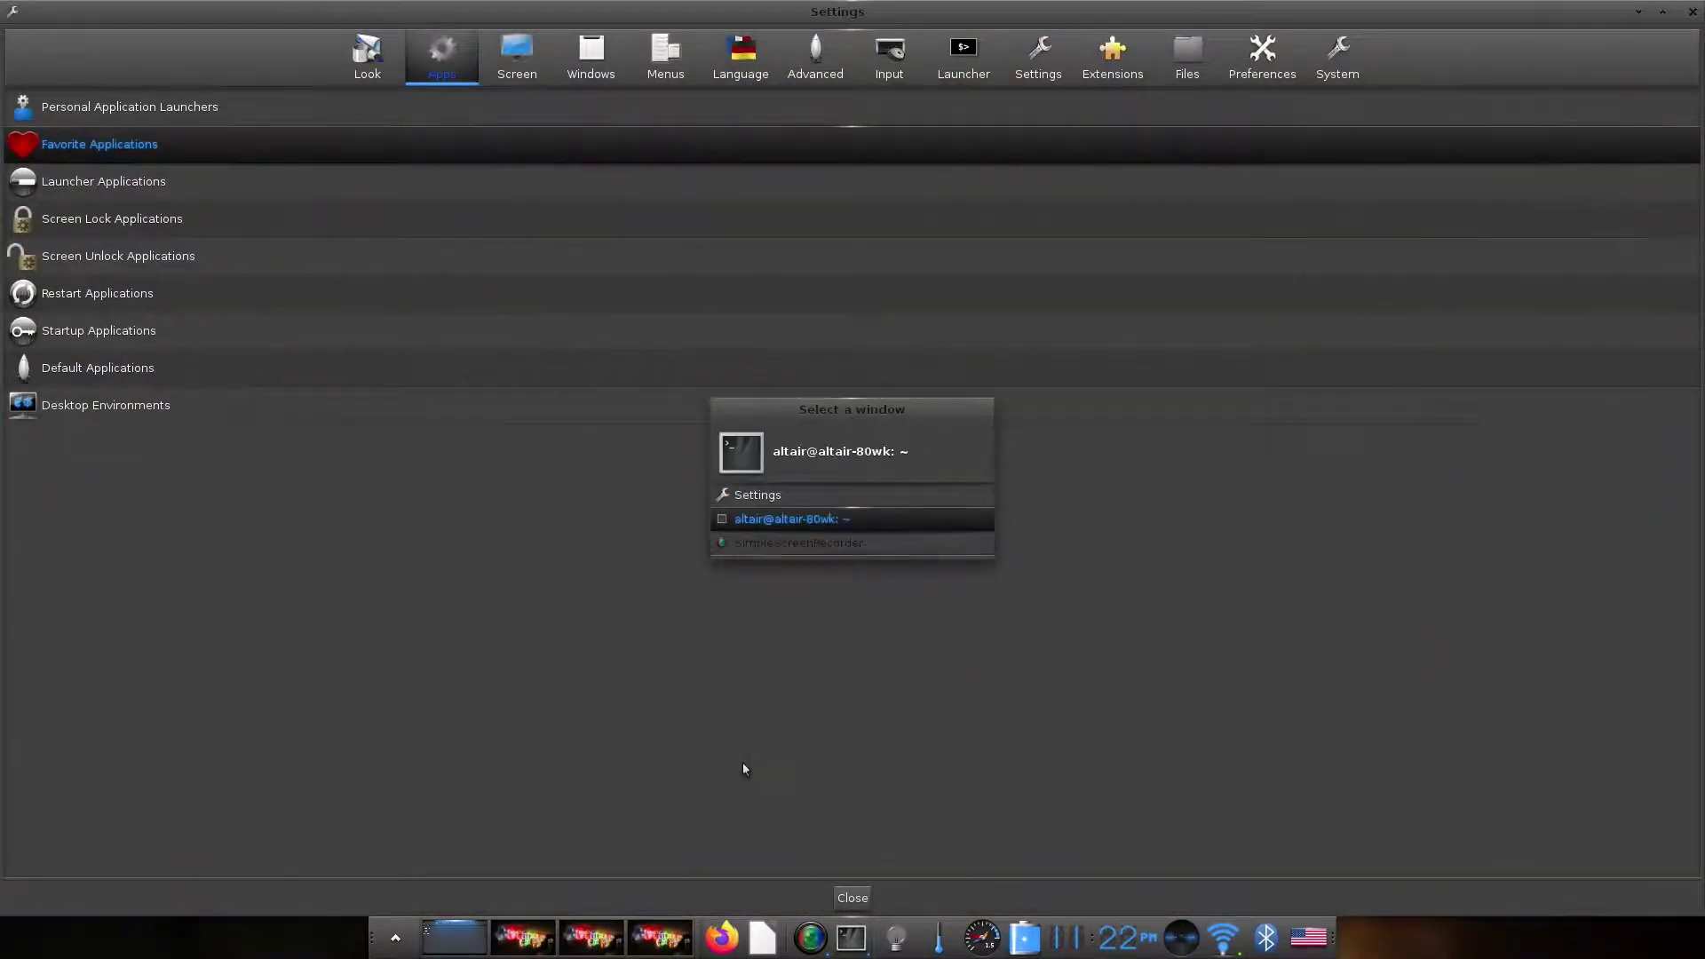
key("alt+Tab")
key("alt+Tab")
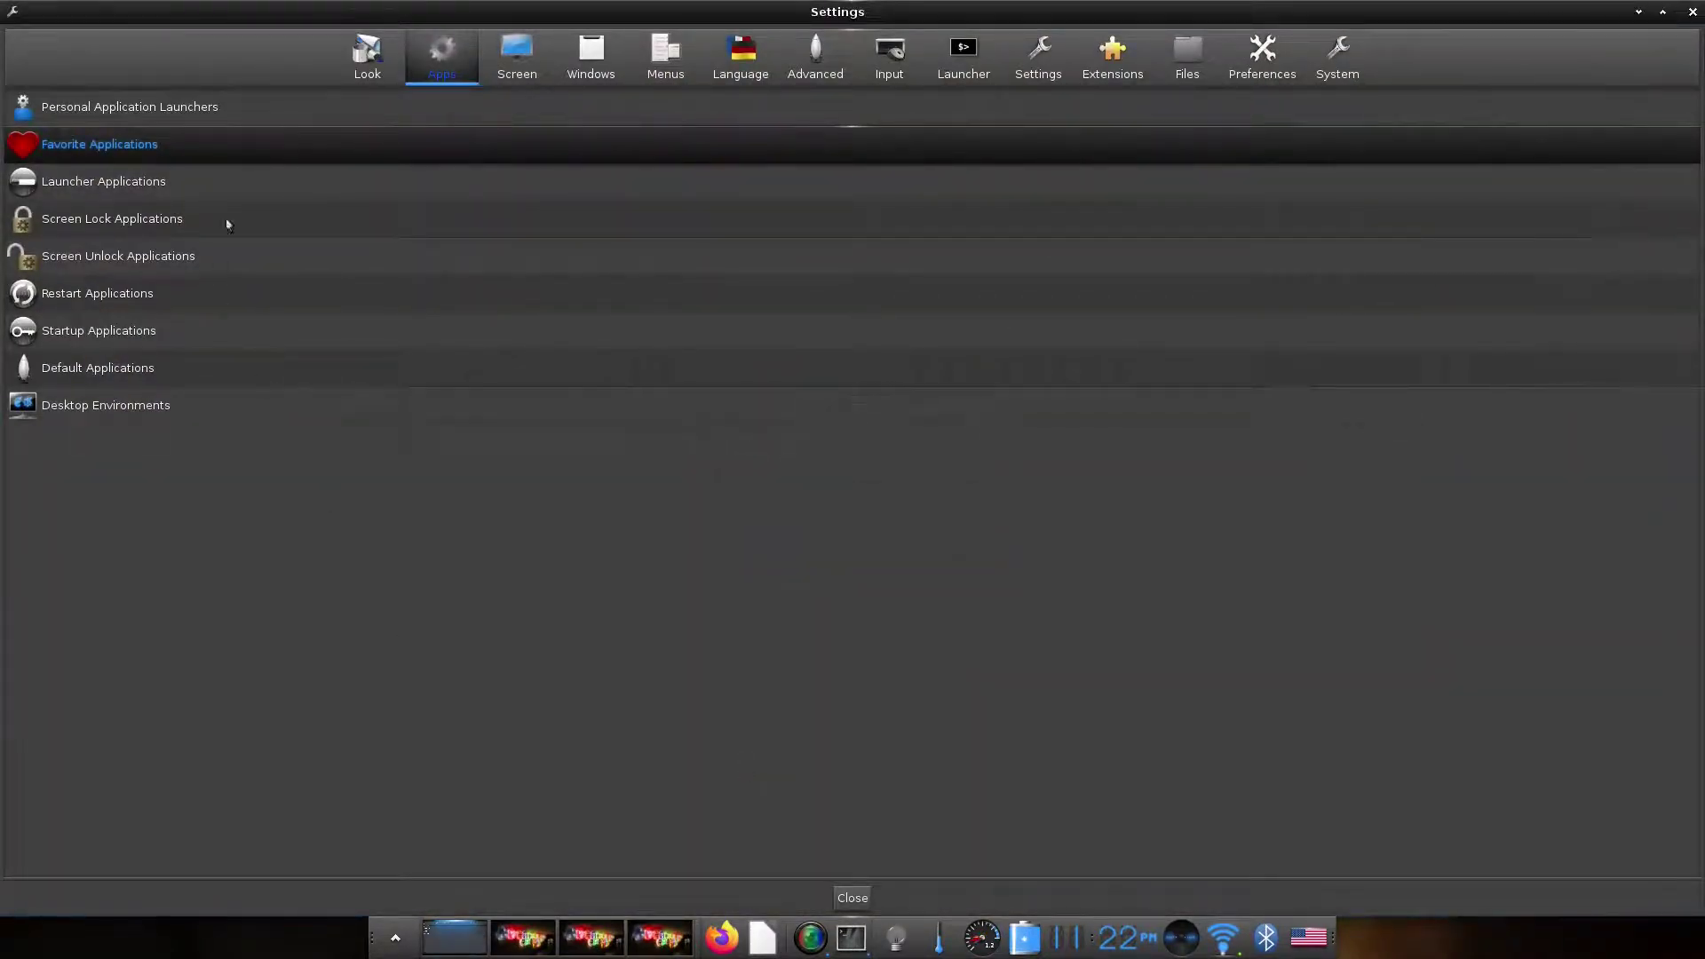
left_click(128, 342)
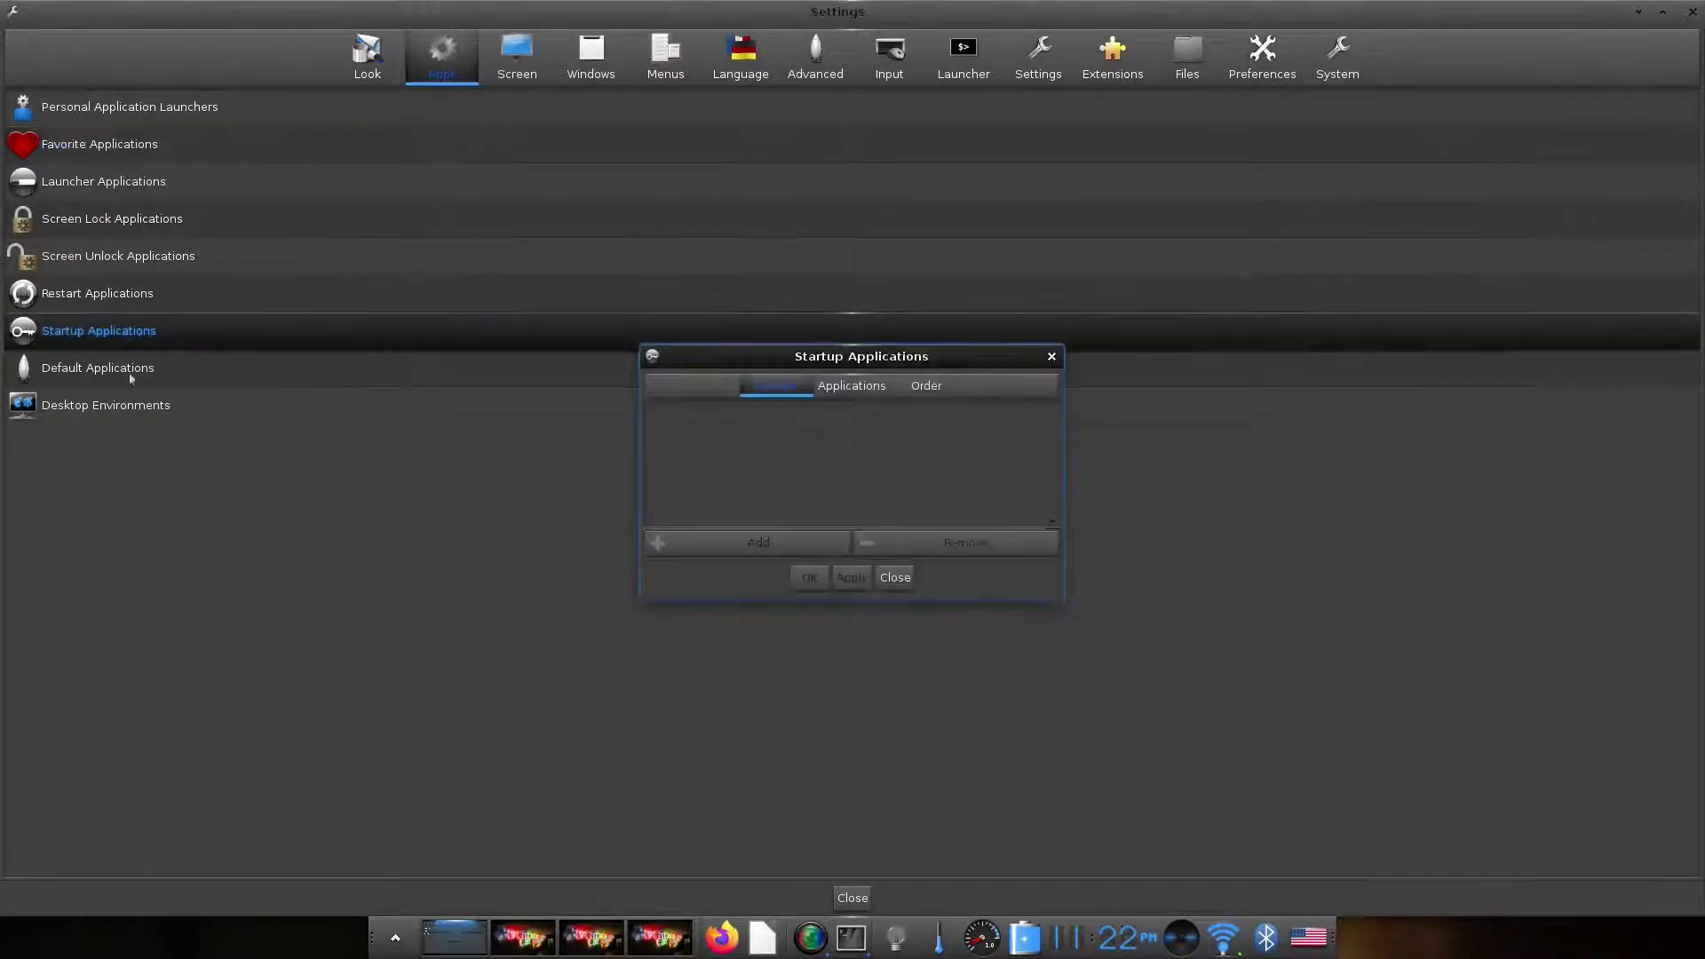
scroll(1054, 435, "down", 8)
left_click(1054, 357)
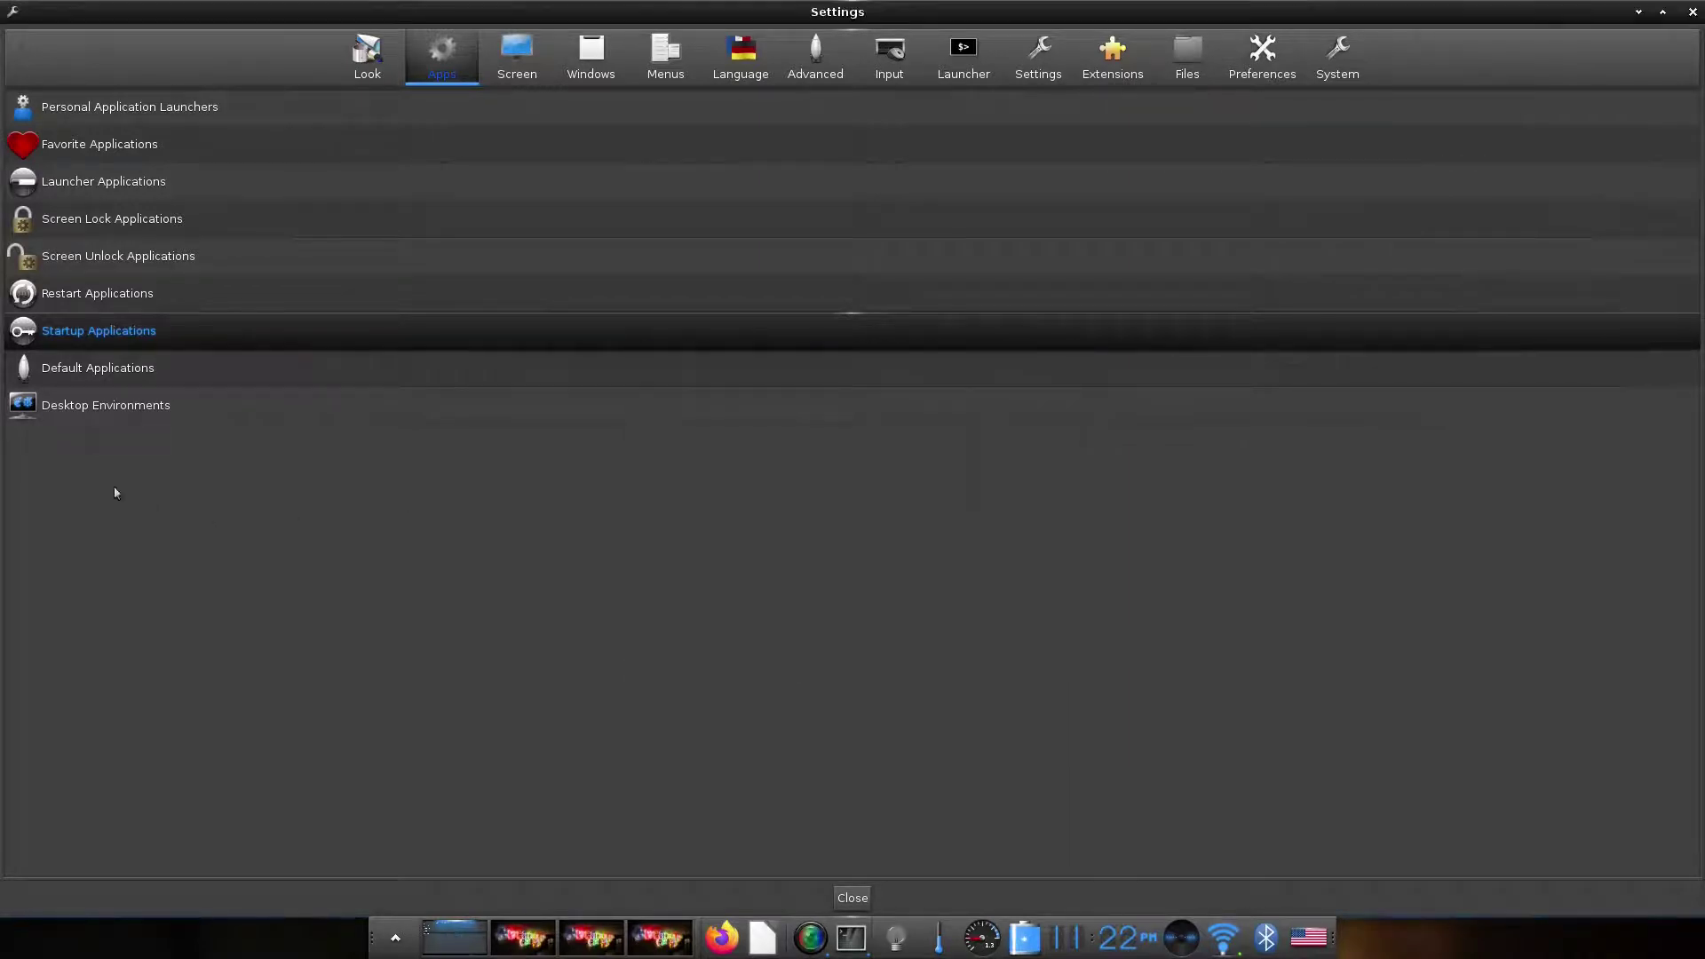
left_click(105, 377)
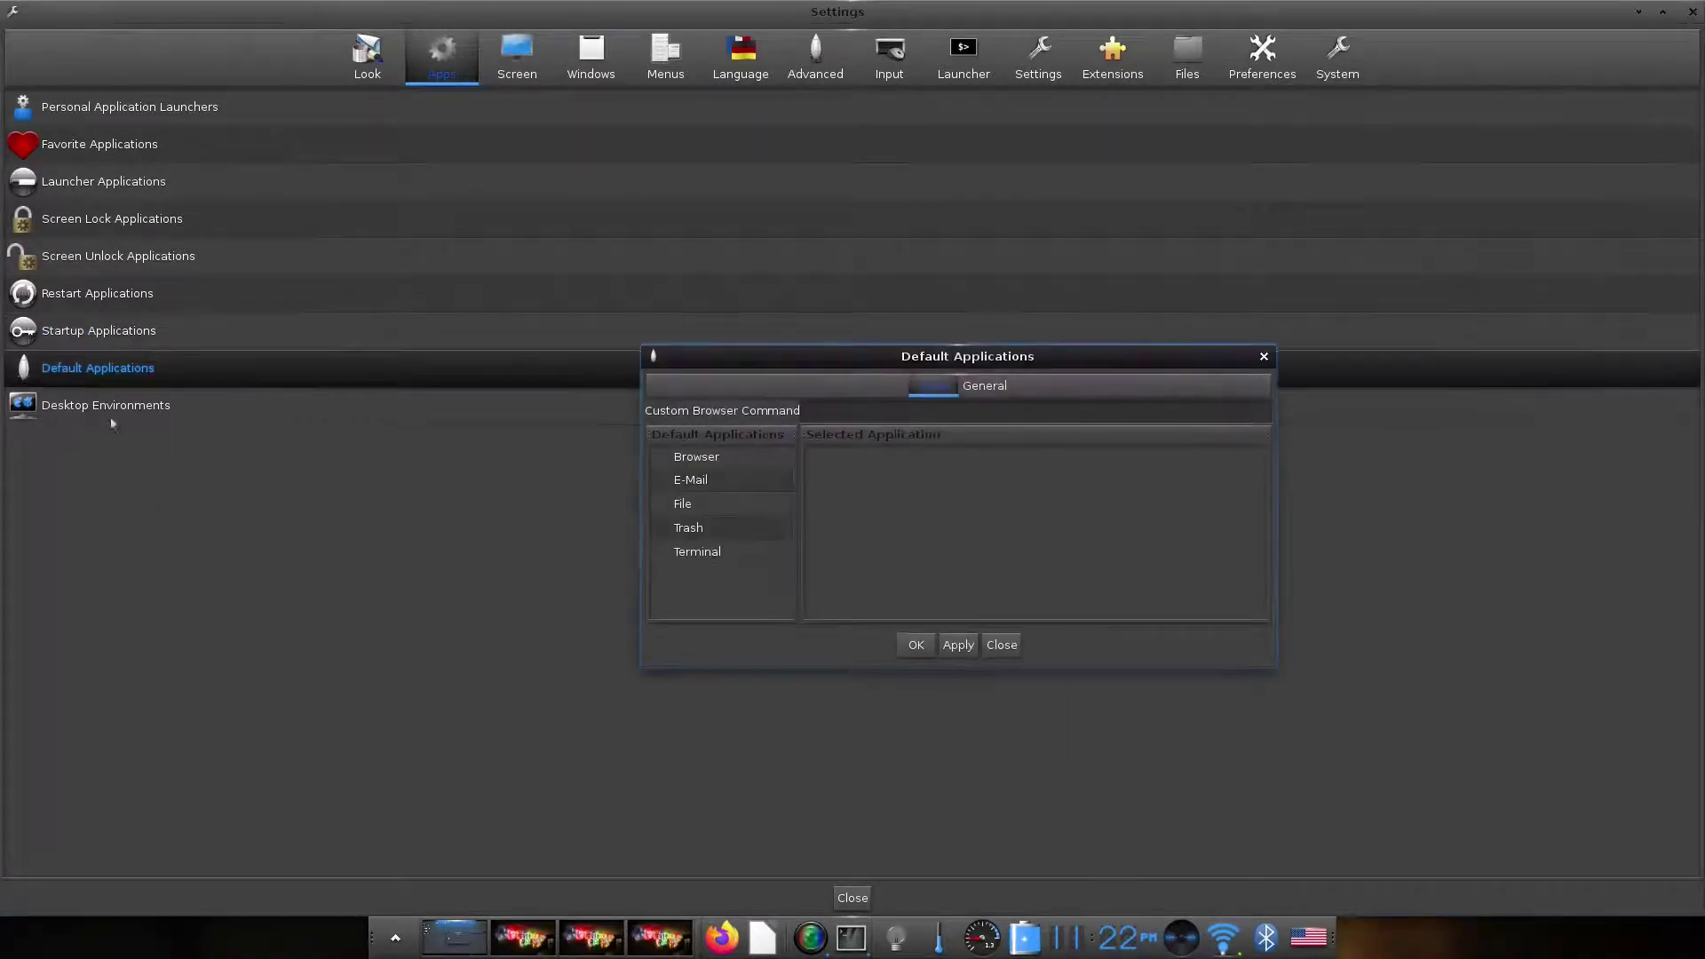
left_click(719, 508)
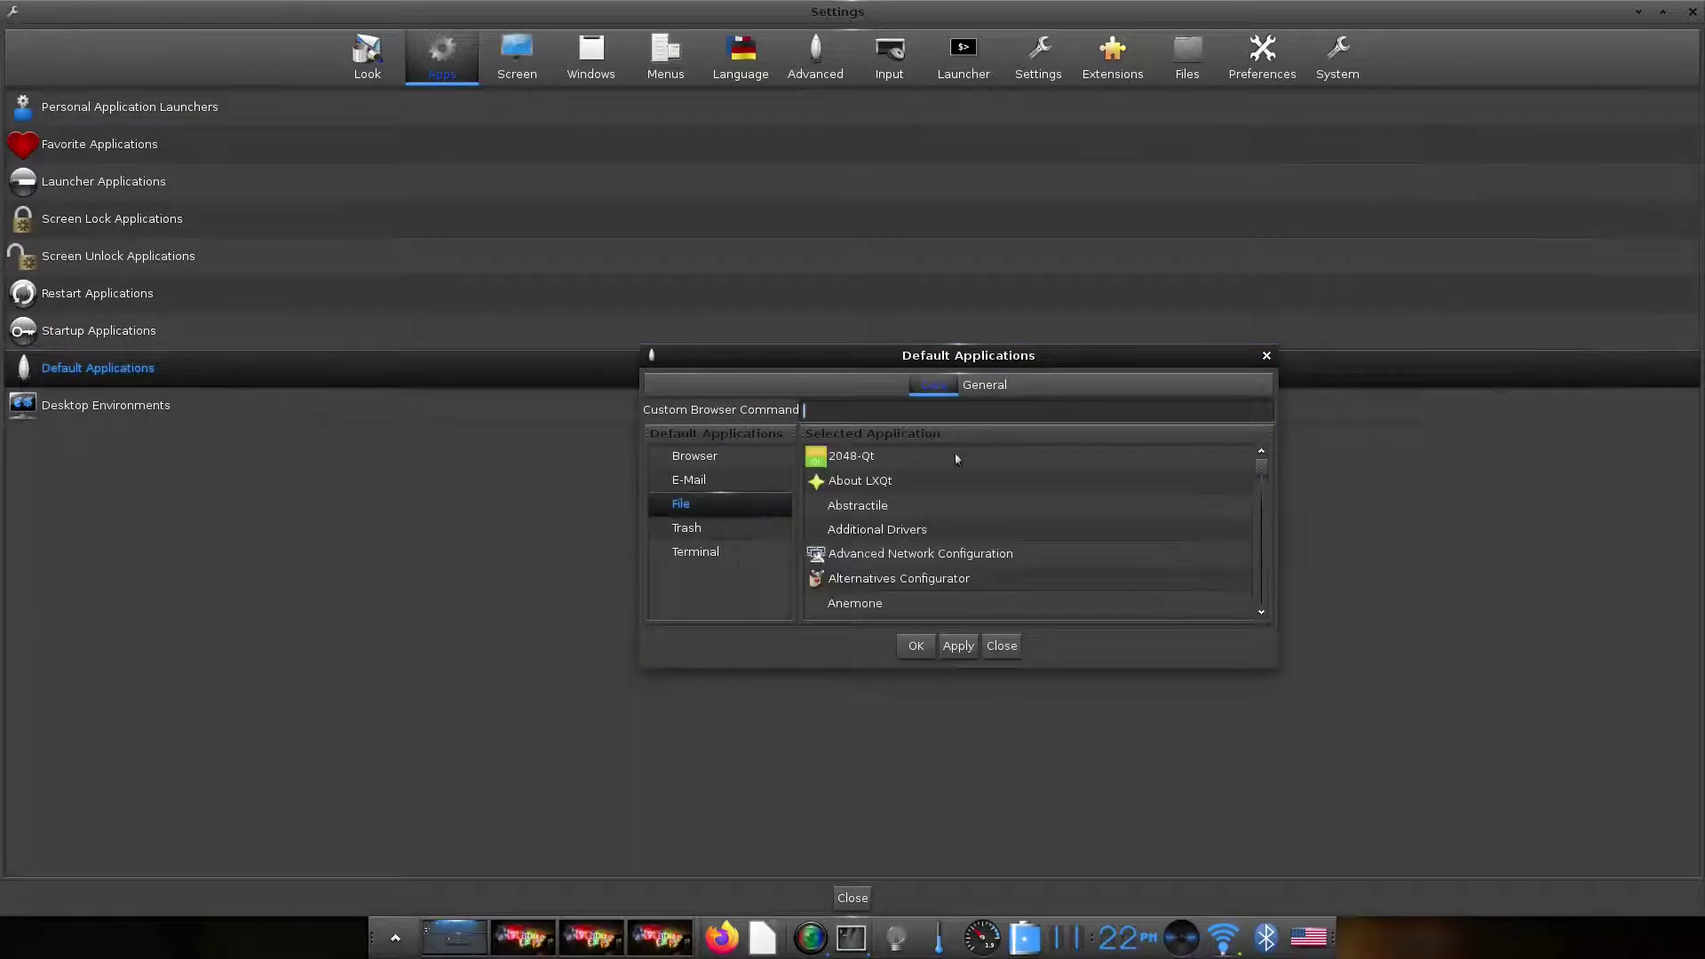
left_click_drag(1265, 472, 1262, 597)
left_click(1002, 646)
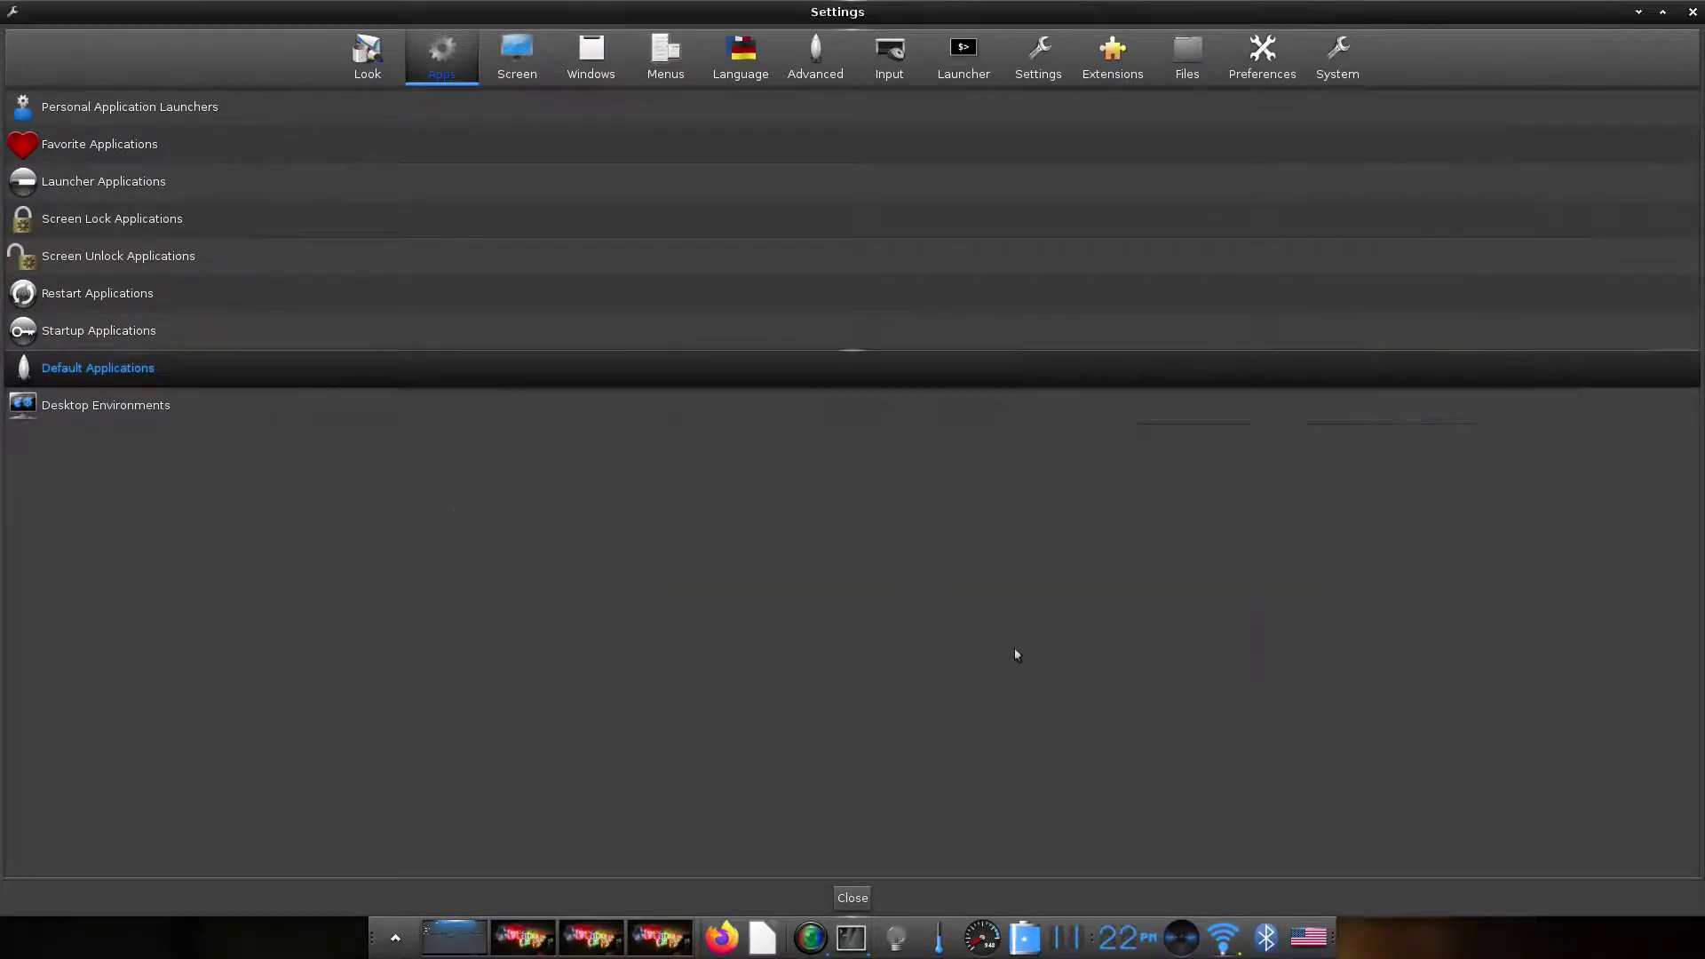
left_click(184, 418)
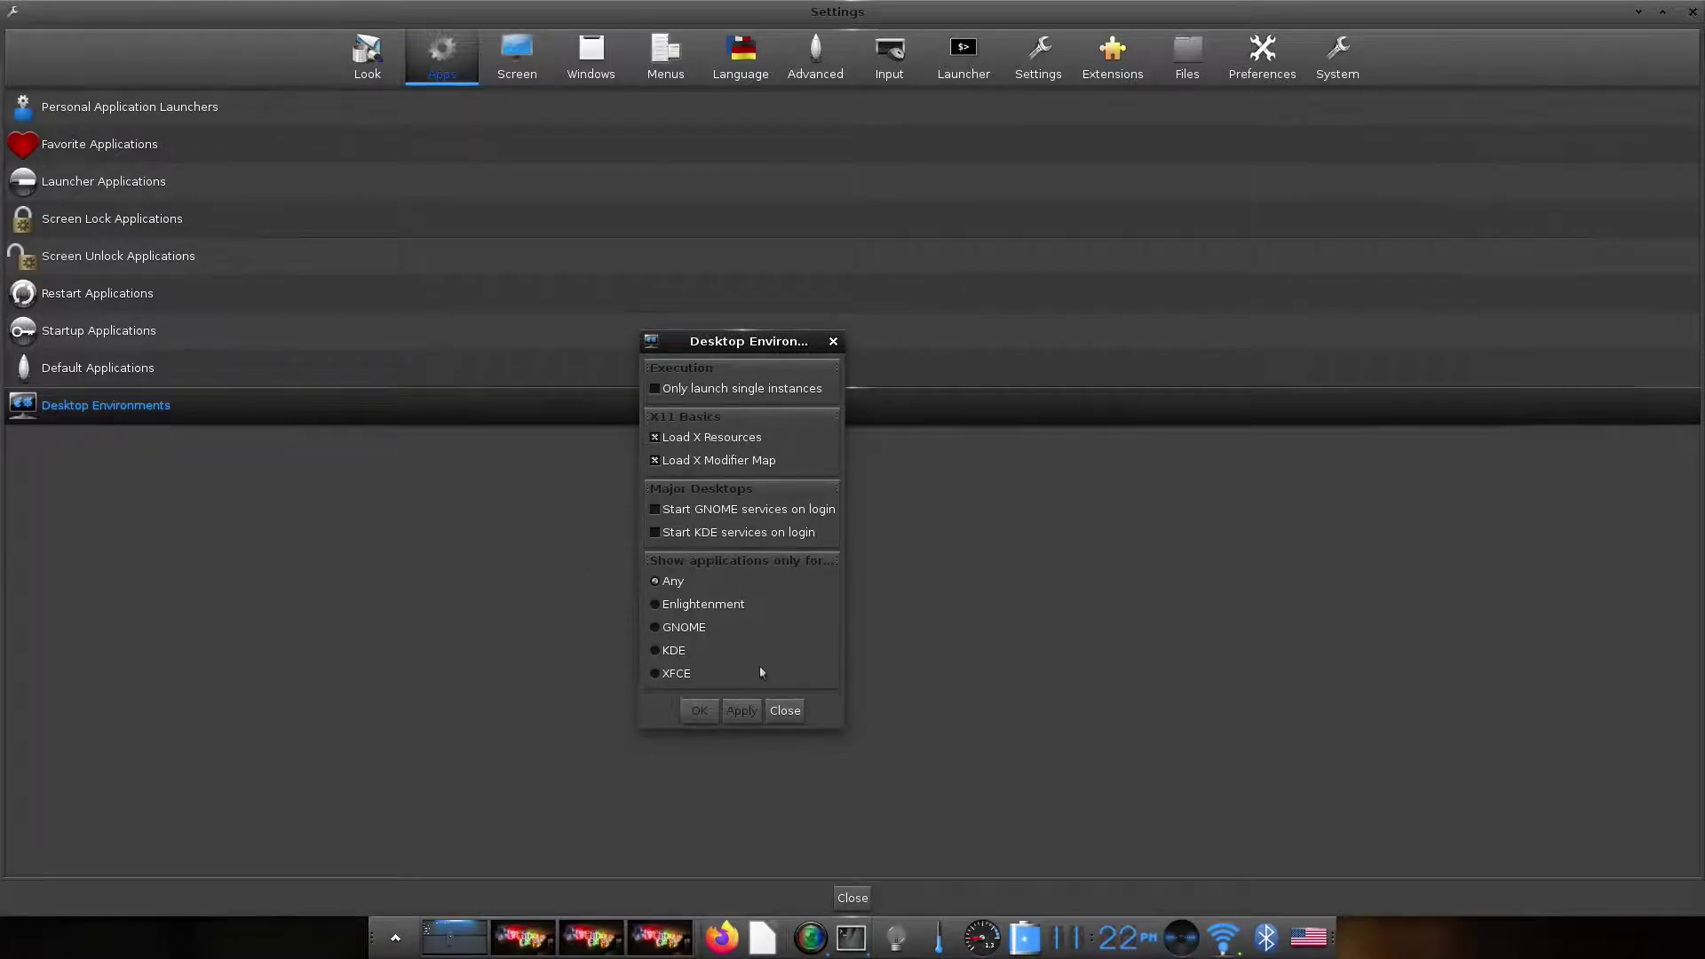
left_click(785, 711)
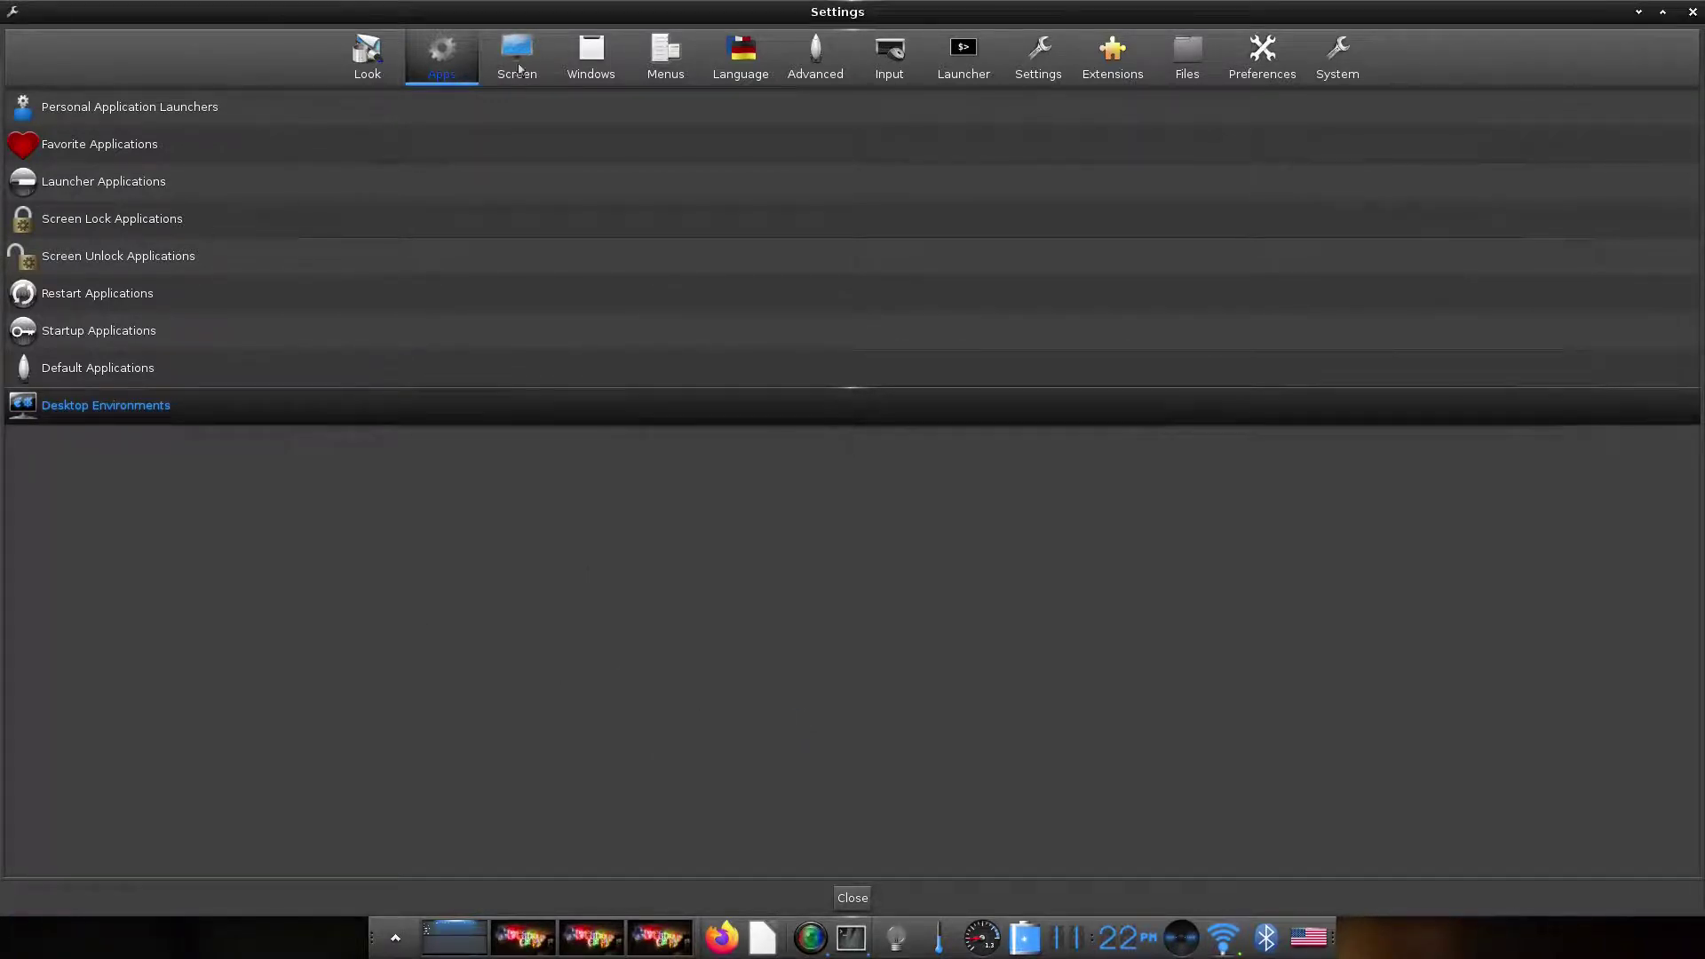
Show the Windows settings category, glancing at the Window Remember dialog before closing it.
left_click(597, 71)
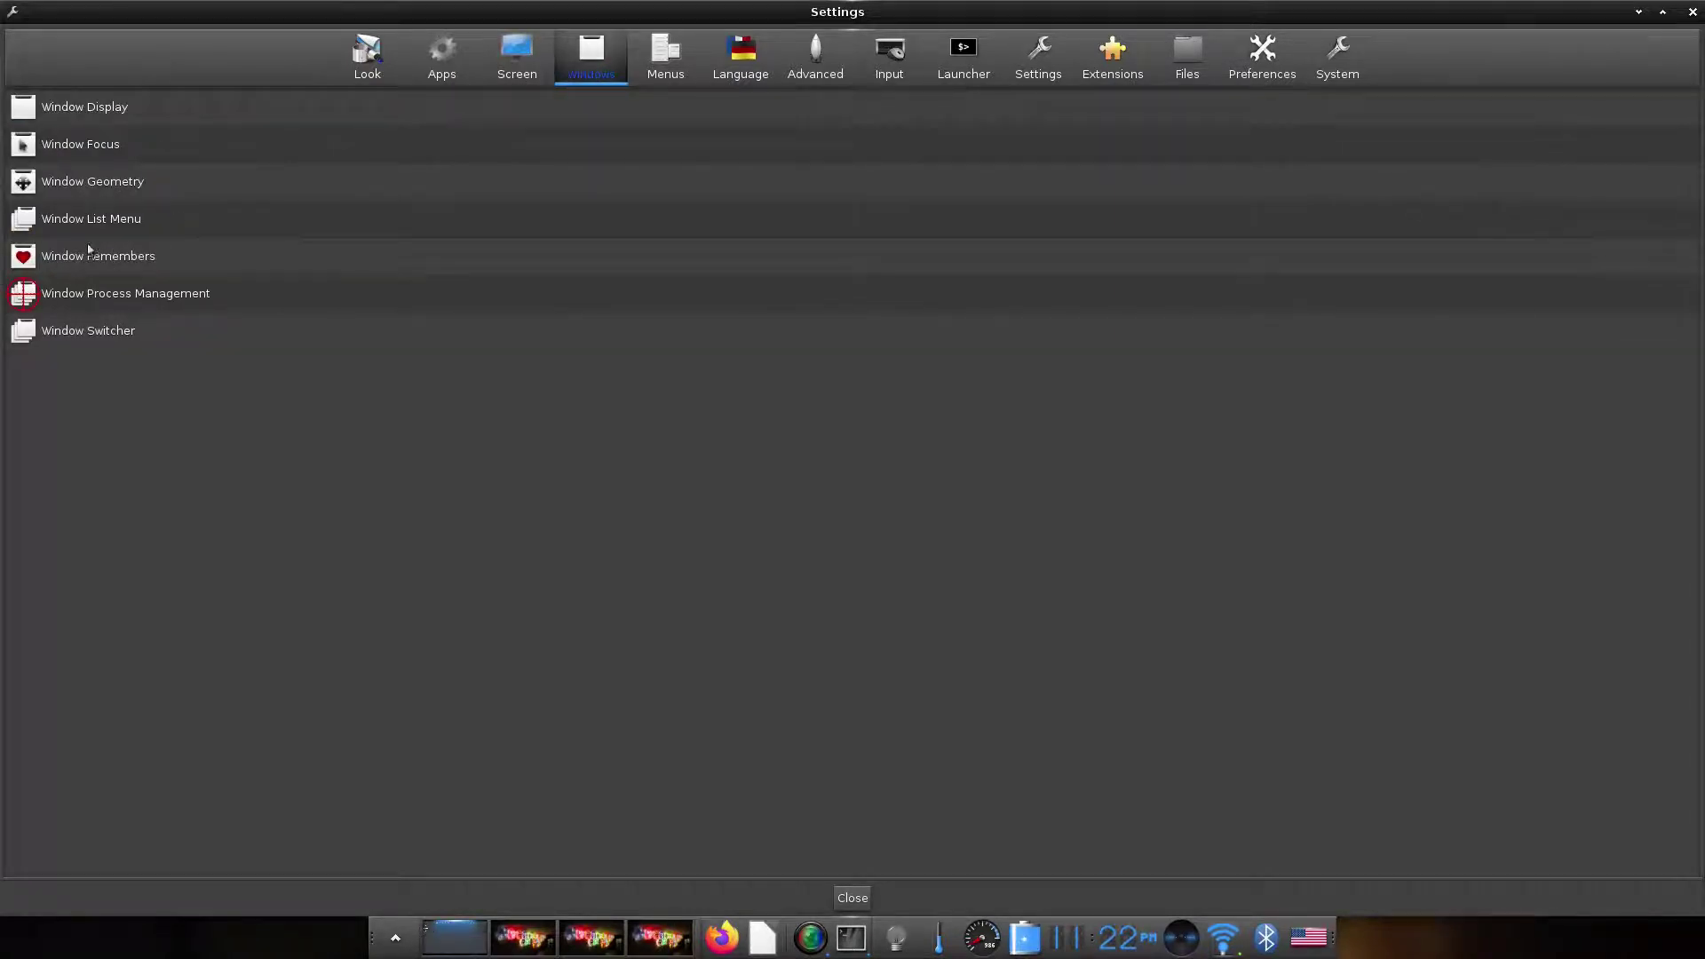
left_click(14, 14)
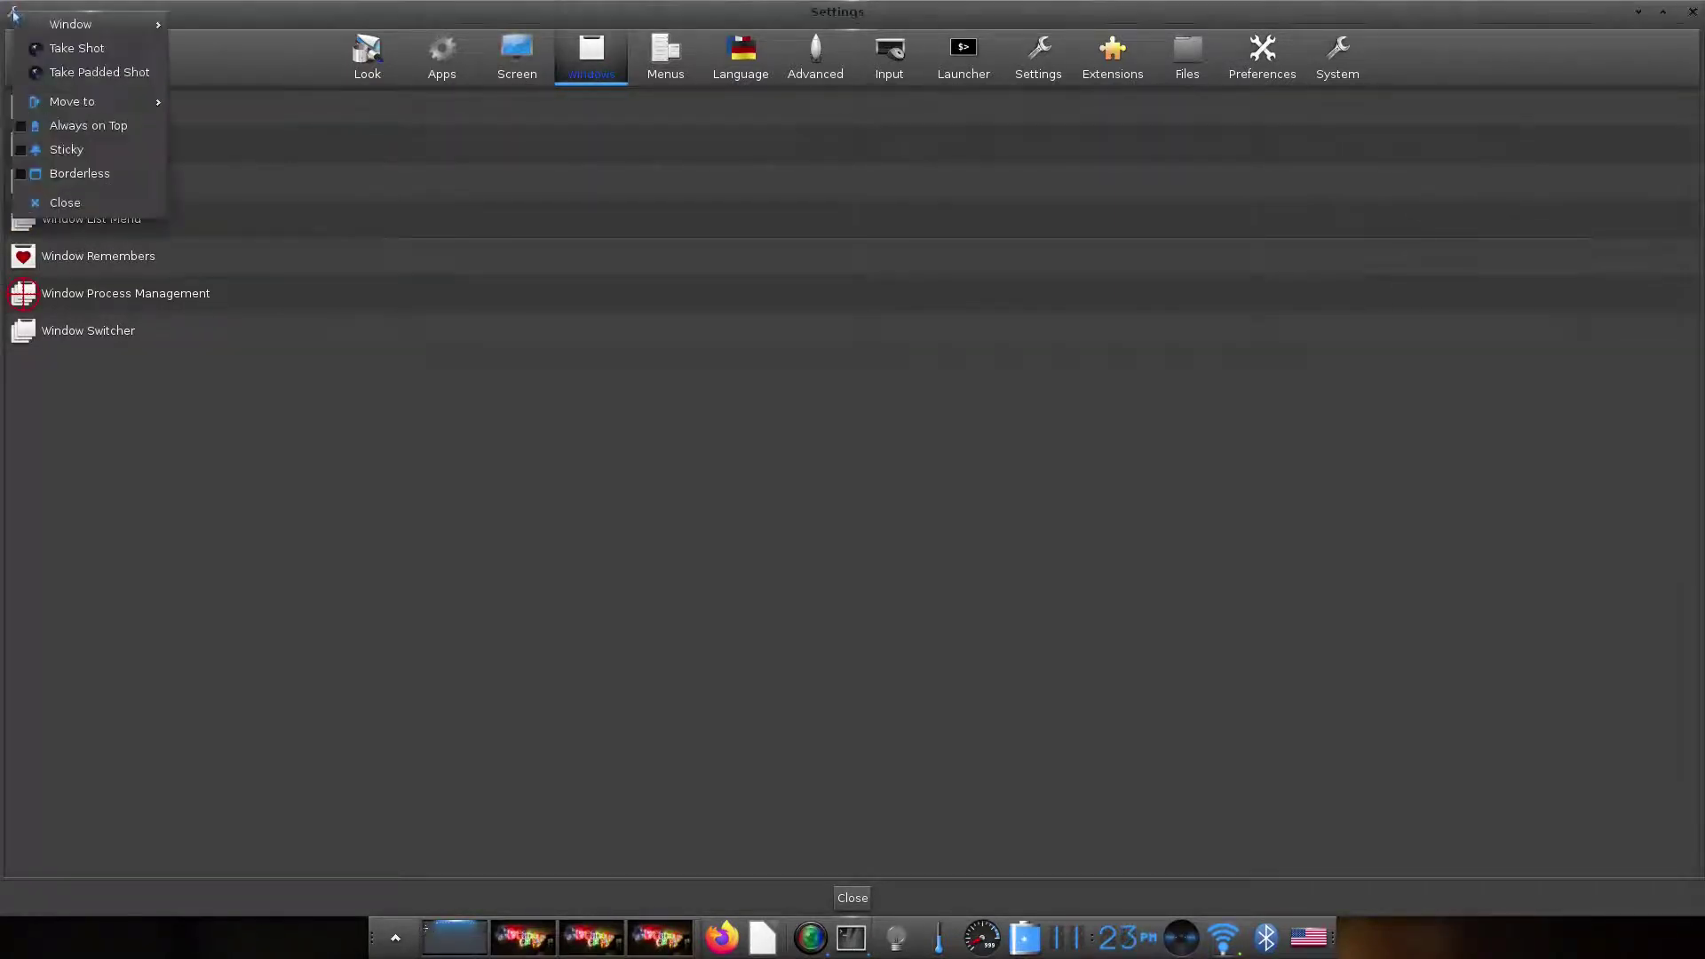
mouse_move(133, 24)
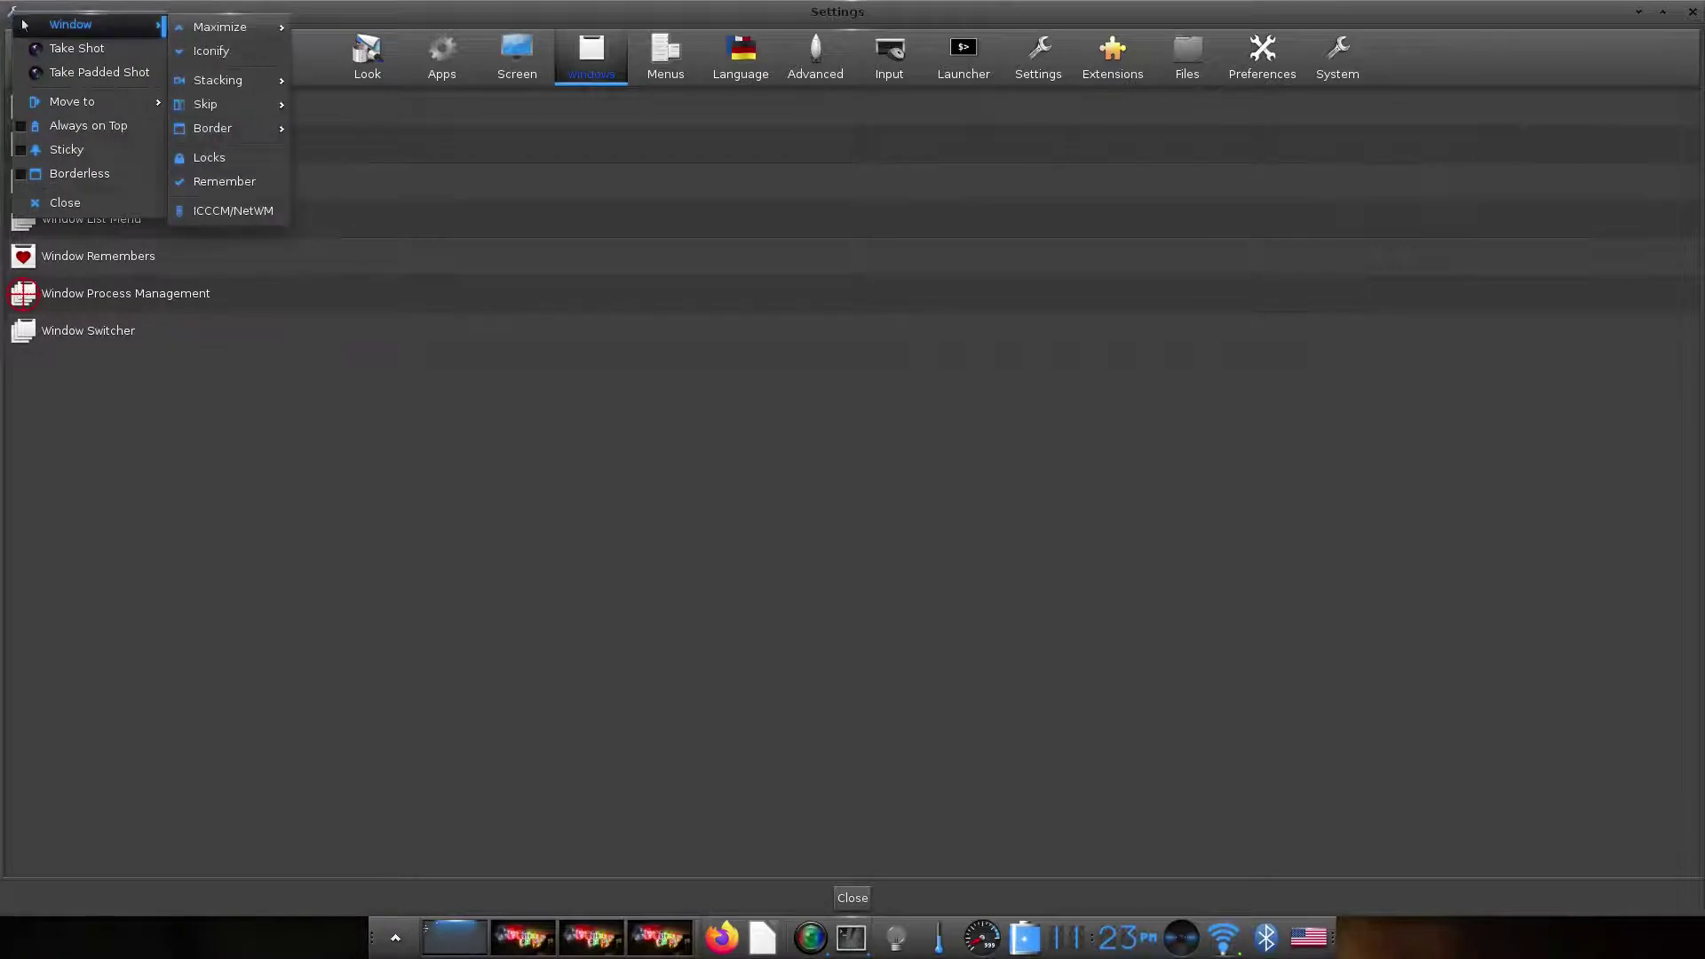
left_click(226, 181)
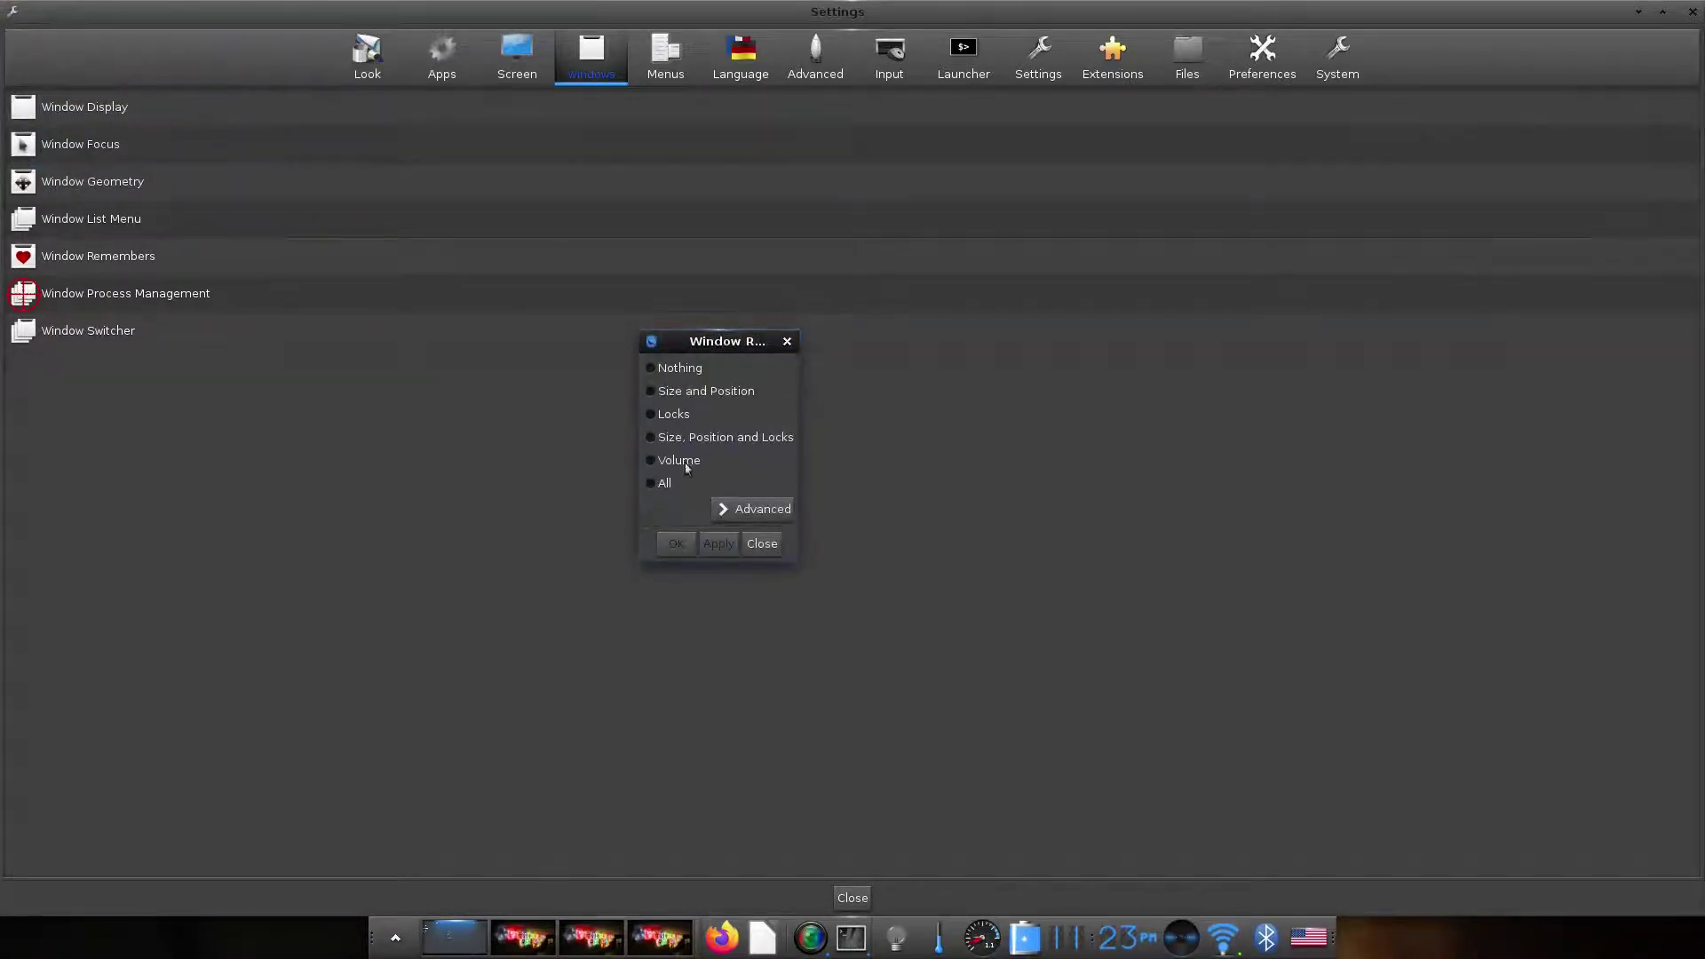
left_click(762, 544)
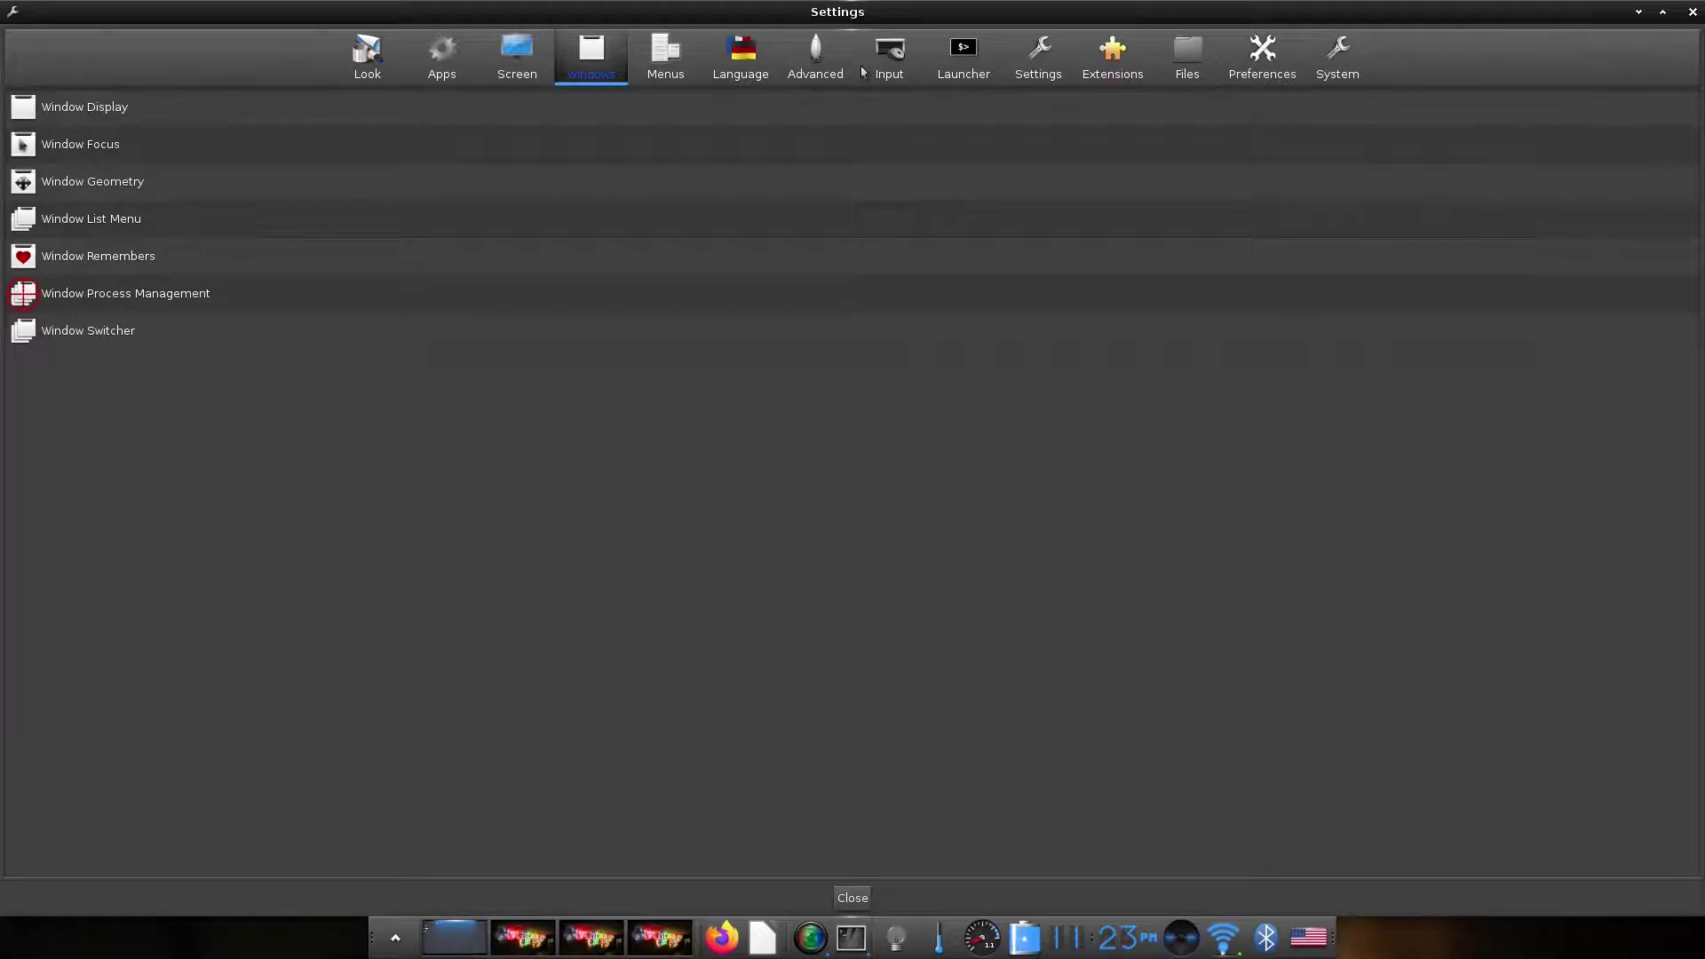
Move through Menus and Language to Advanced, glancing at CPU Frequency and Search Directories.
left_click(642, 77)
left_click(730, 75)
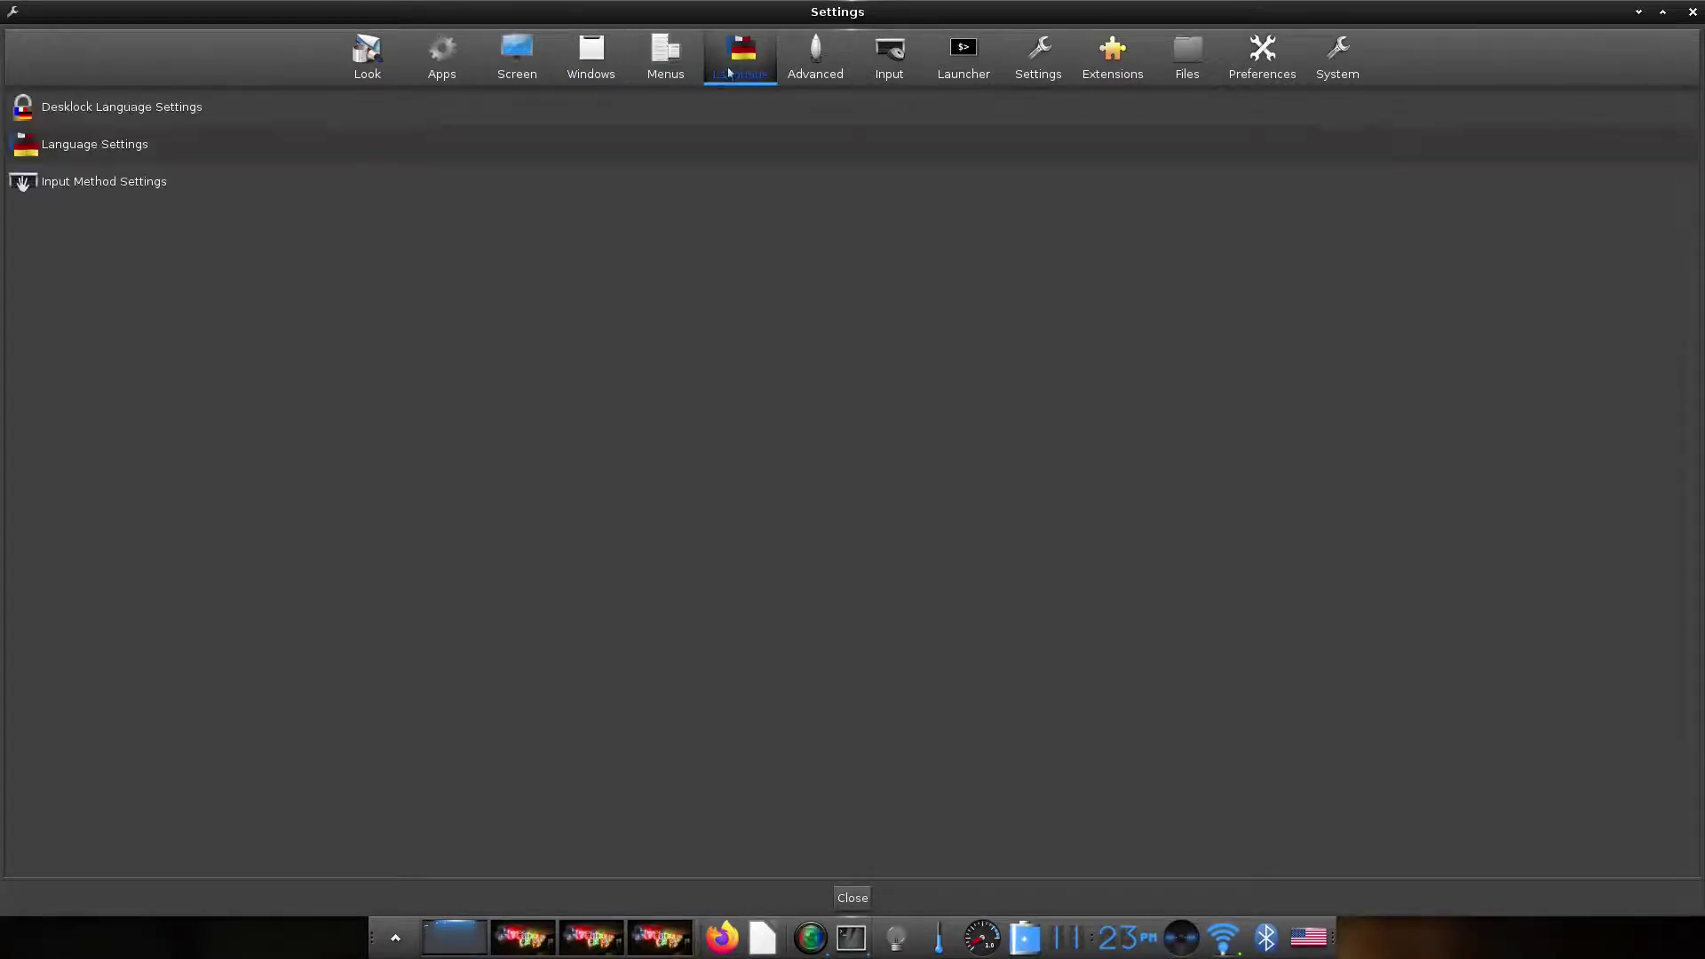
left_click(815, 71)
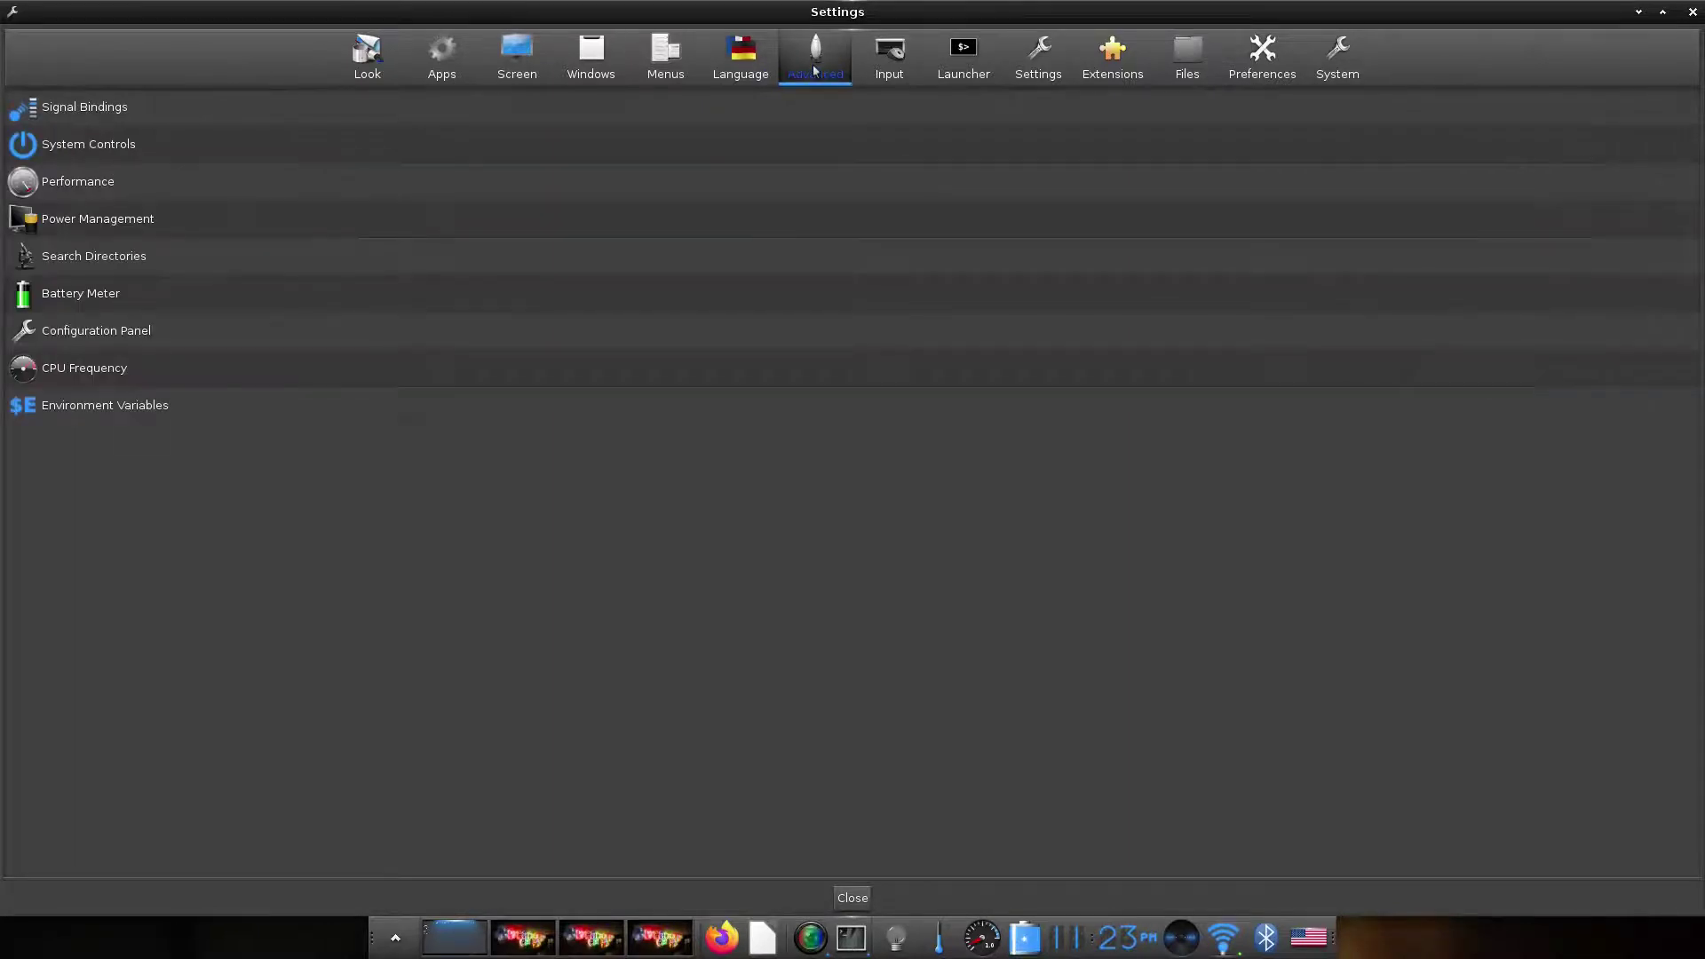
left_click(118, 369)
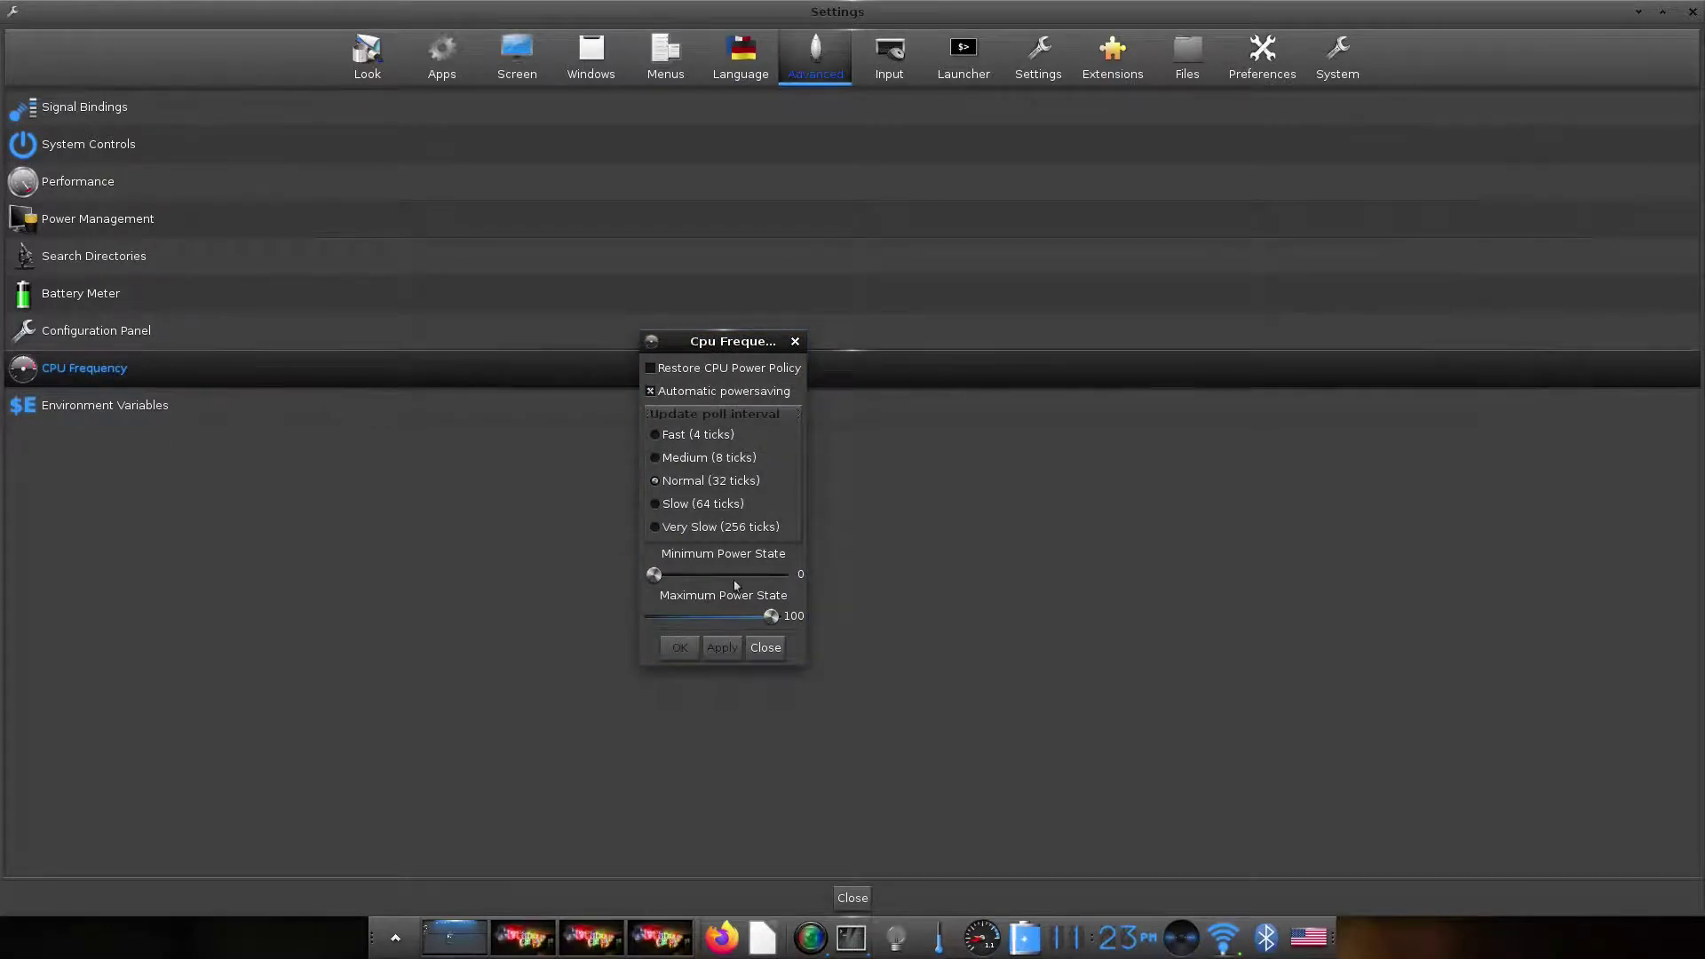
left_click(794, 340)
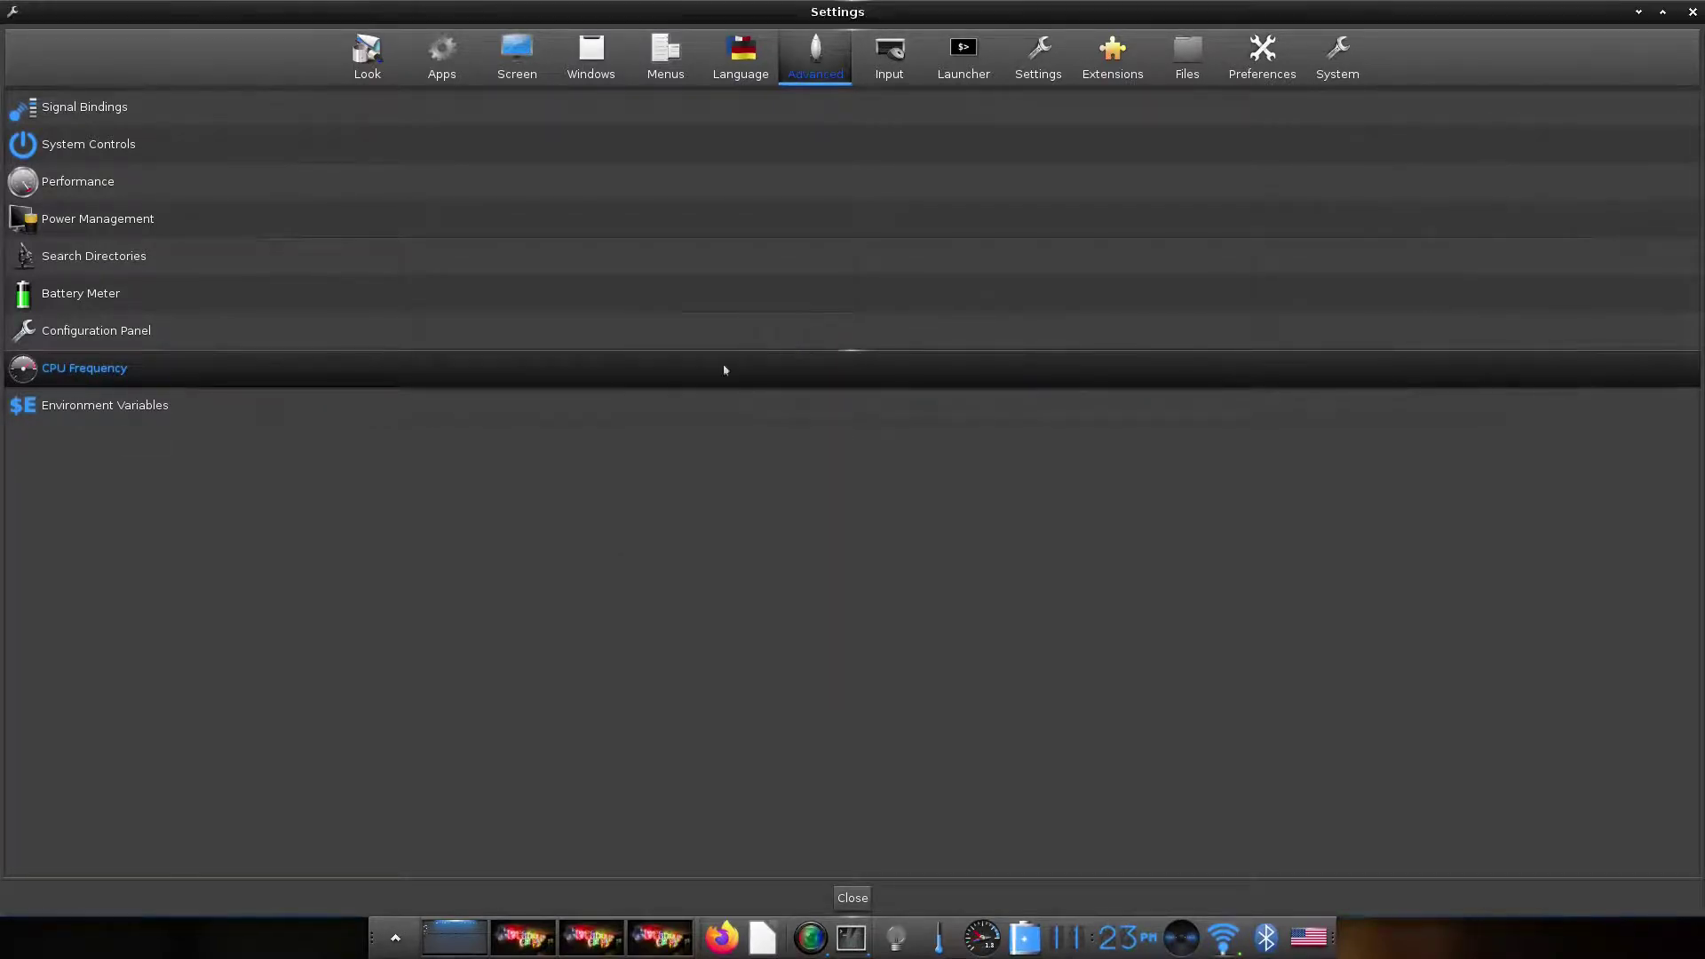
left_click(92, 263)
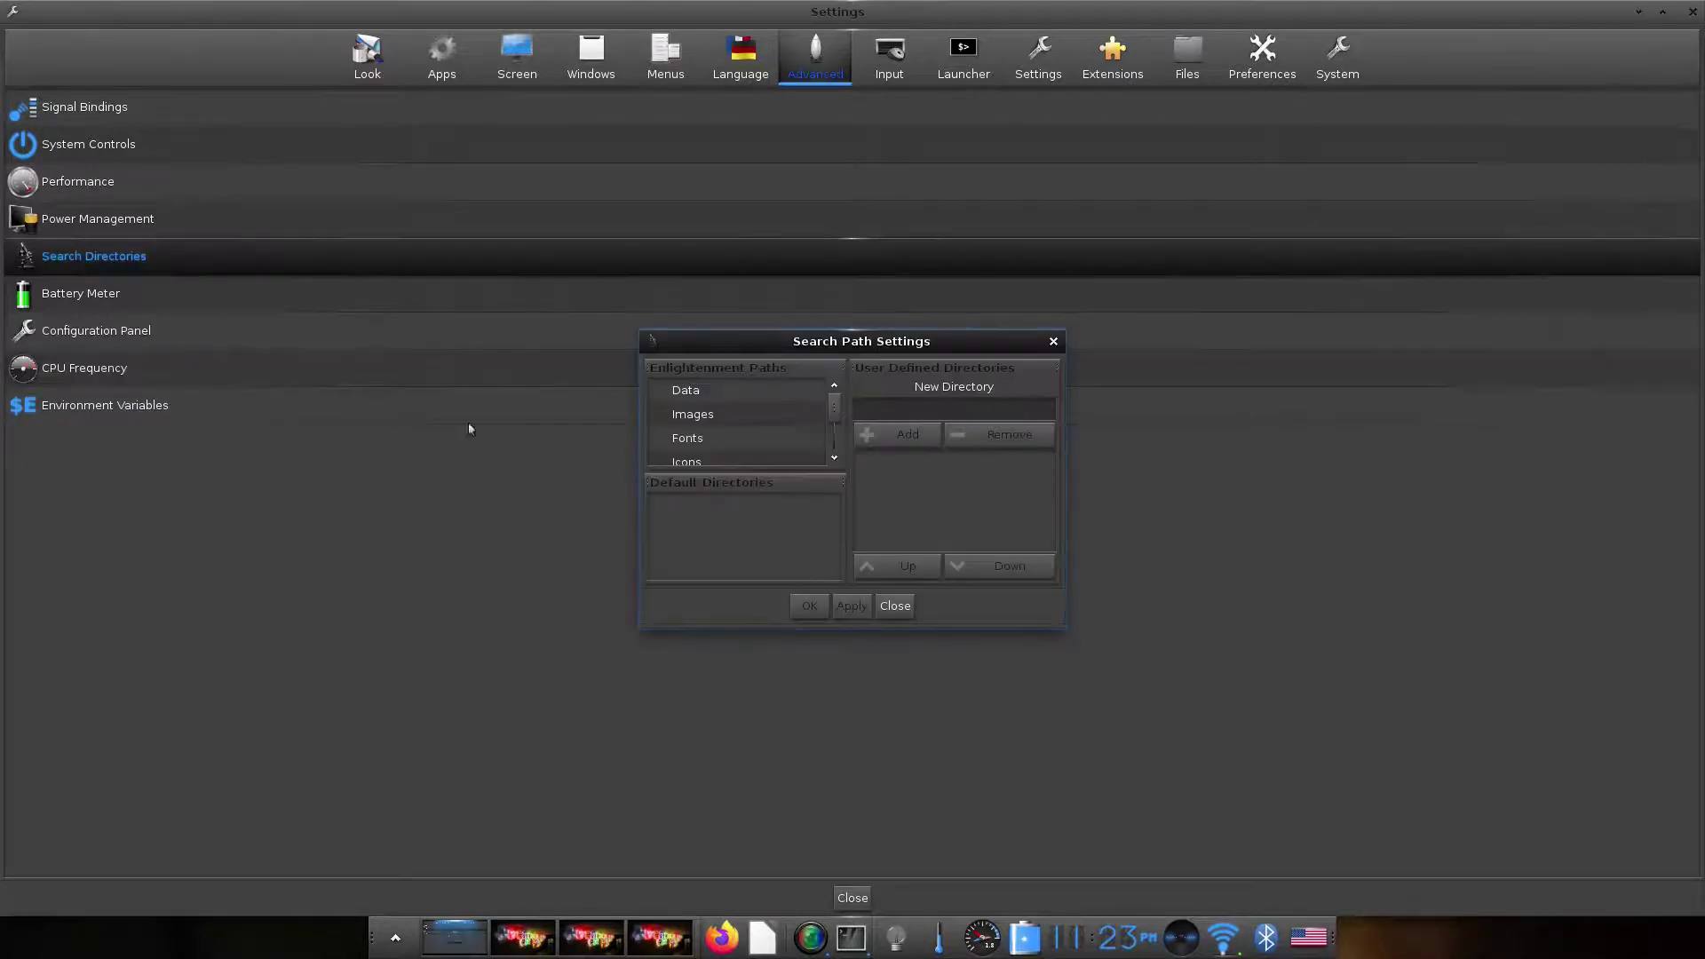
left_click(1054, 342)
Review Power Management, Performance and System Controls' Default Action timeouts, closing each unchanged.
left_click(115, 222)
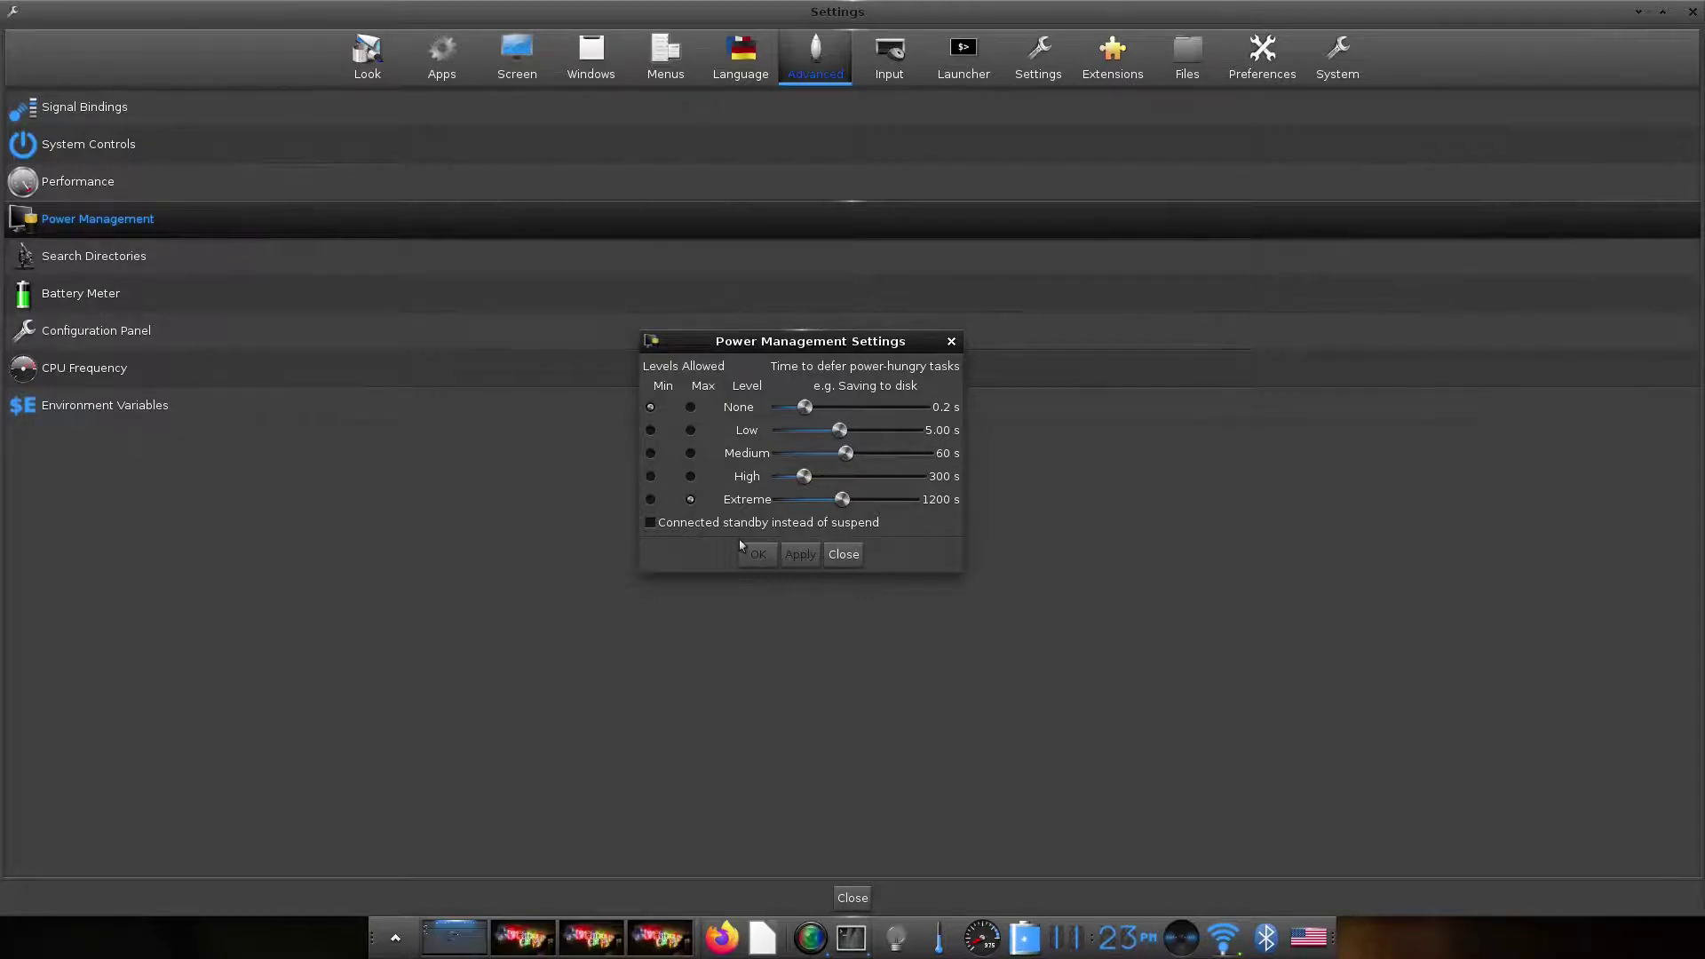
left_click(842, 554)
left_click(225, 180)
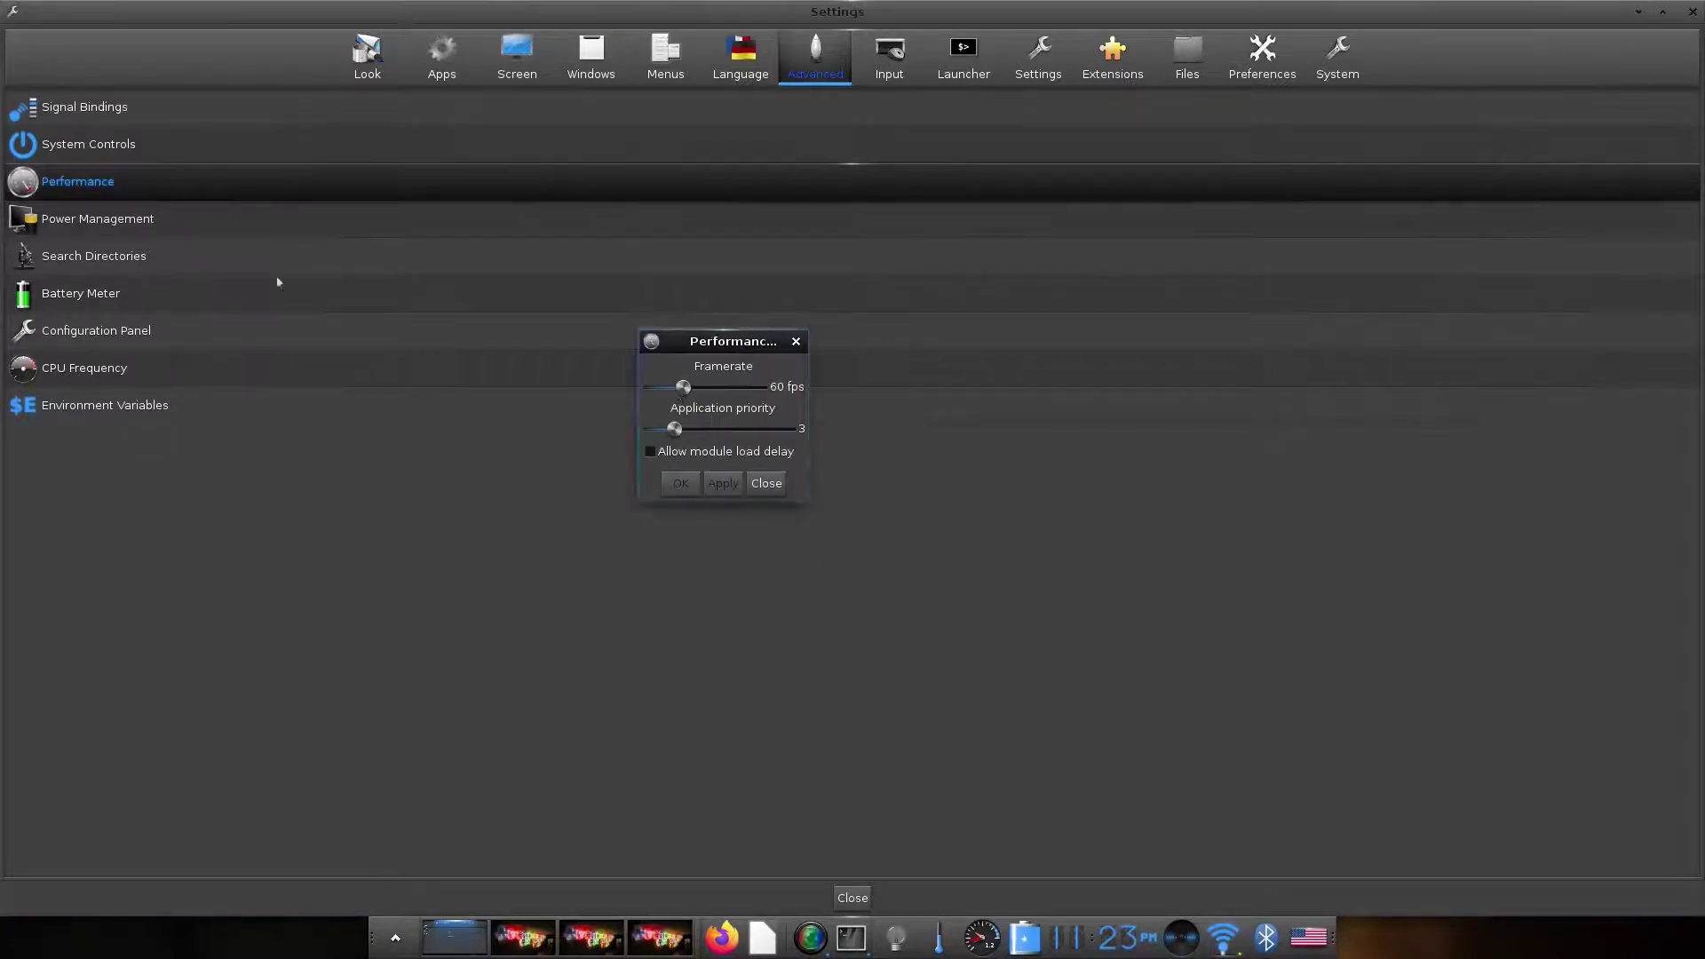
left_click(768, 483)
left_click(174, 149)
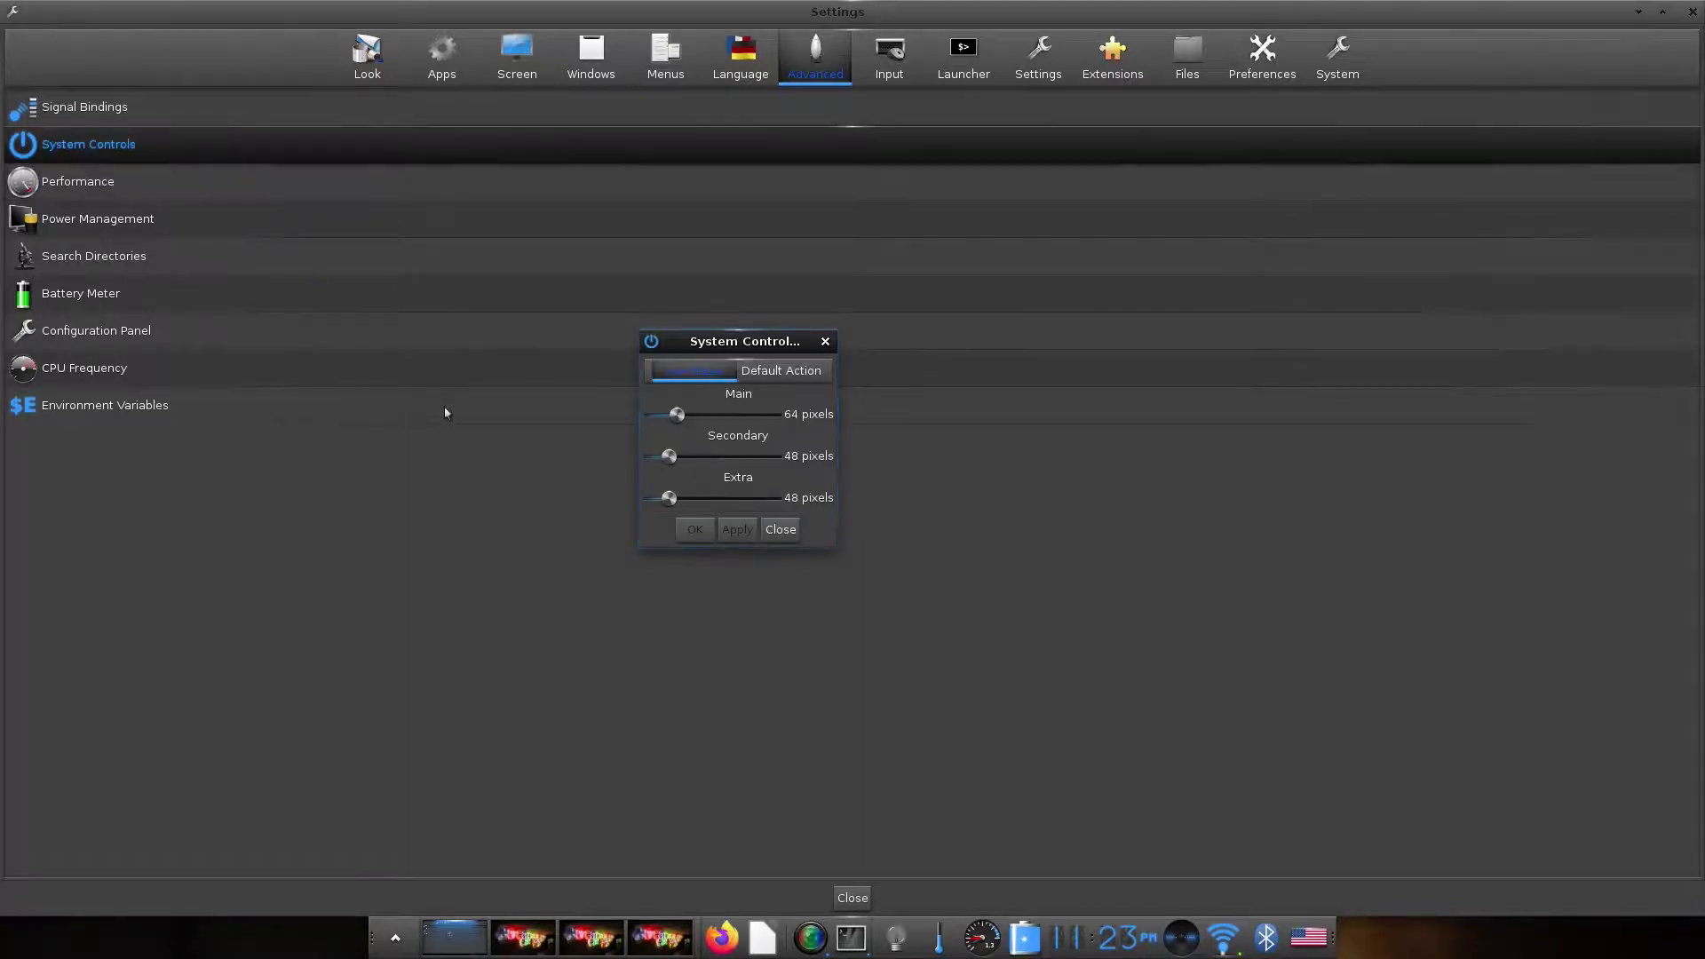
left_click(793, 373)
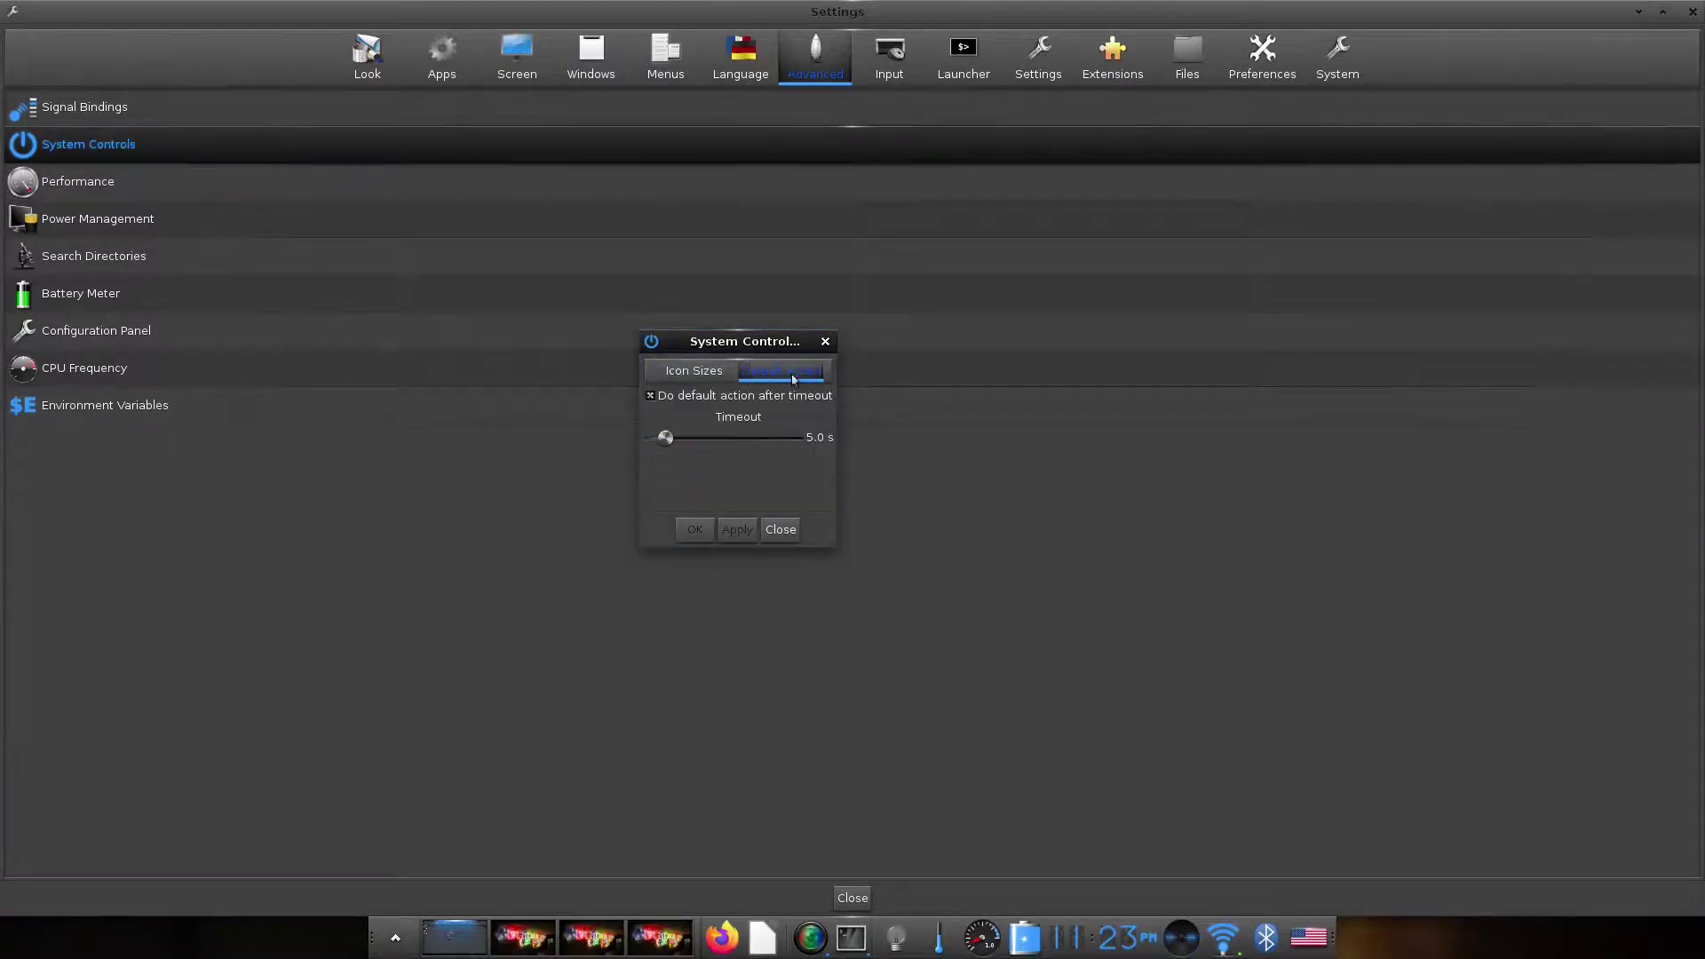
left_click(785, 531)
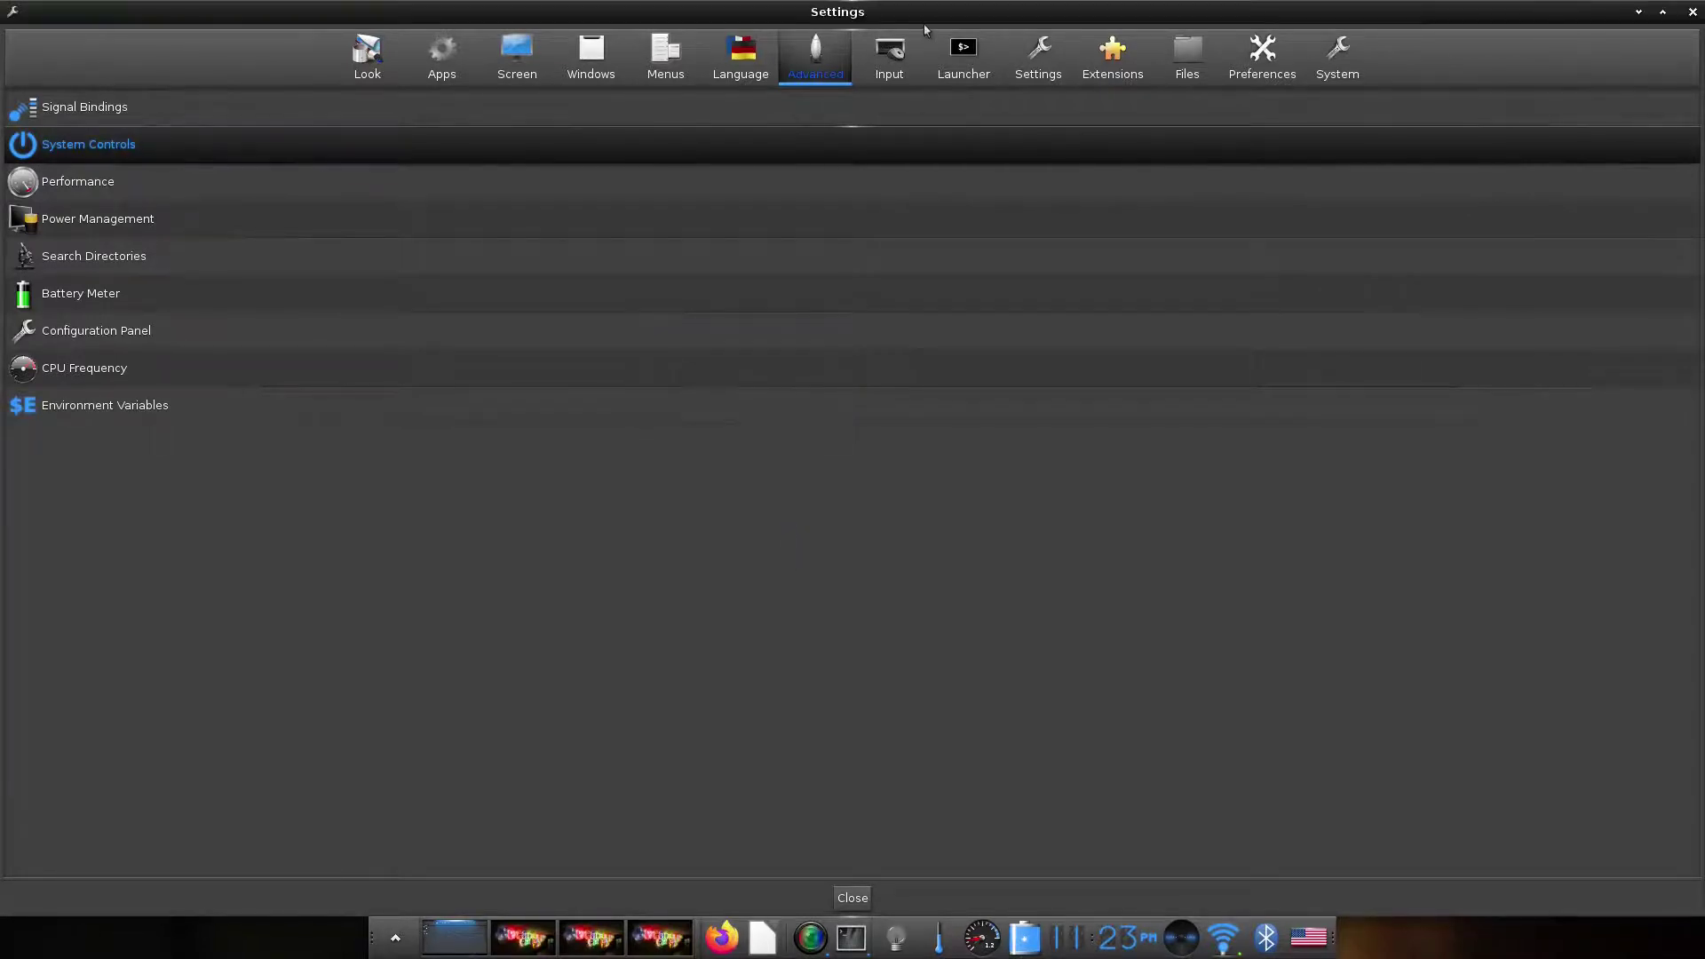
Switch to the Input category and view Key Bindings, closing it without changes.
left_click(906, 69)
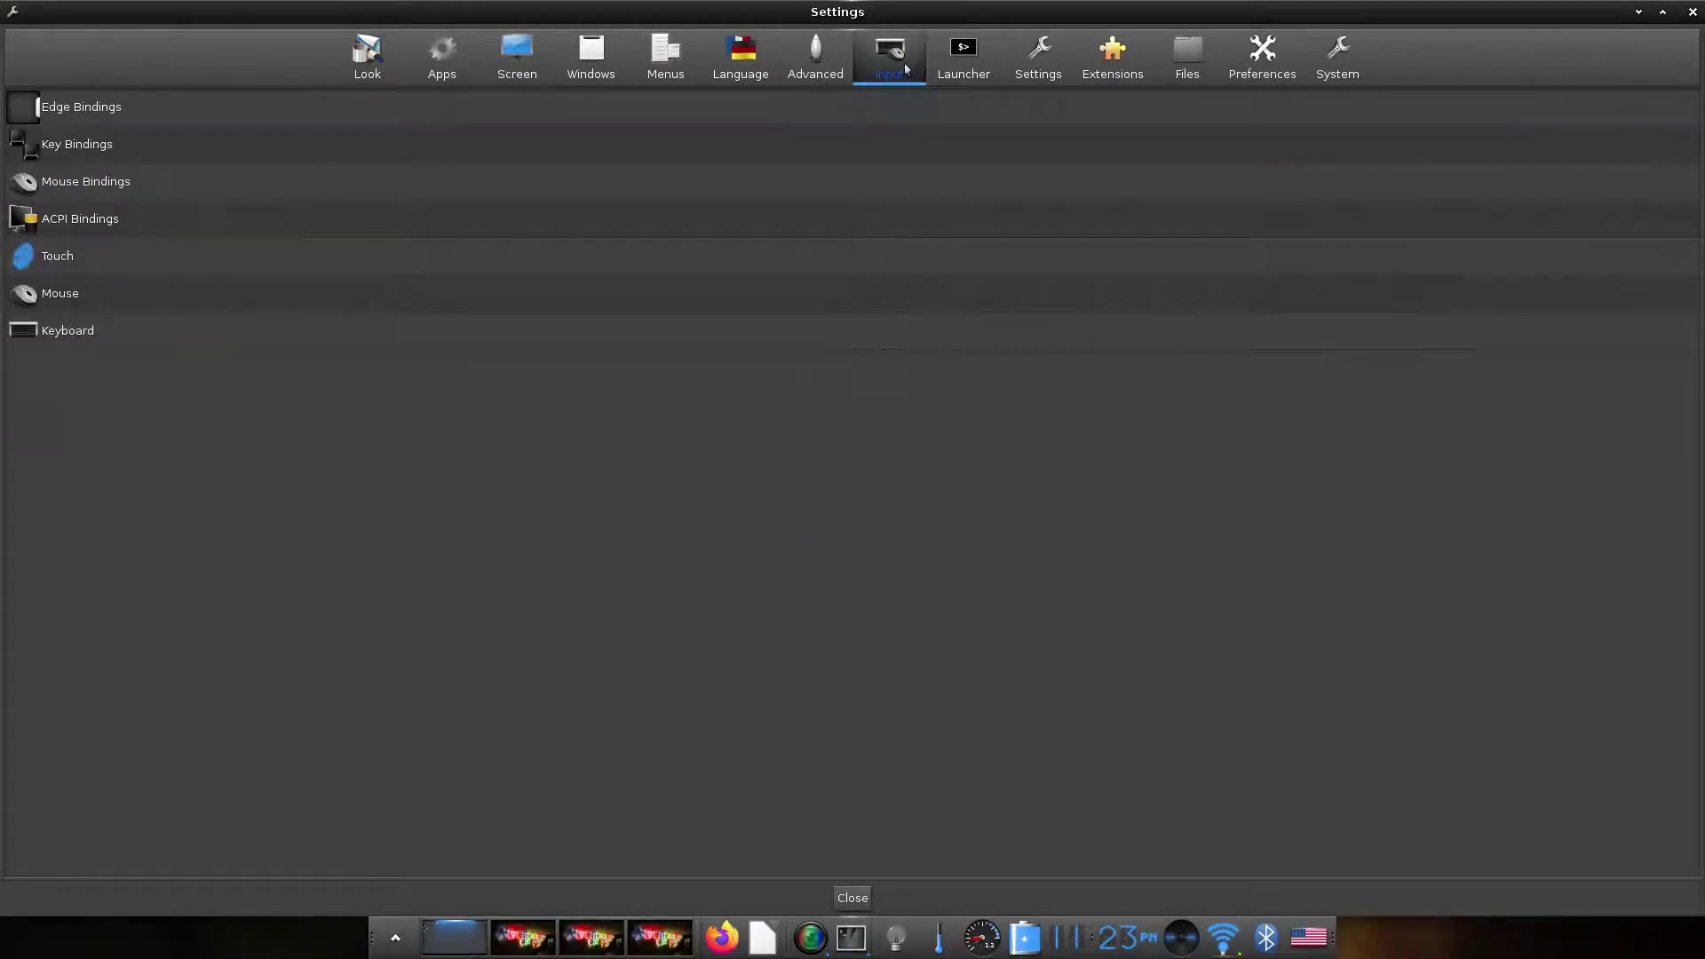
left_click(211, 149)
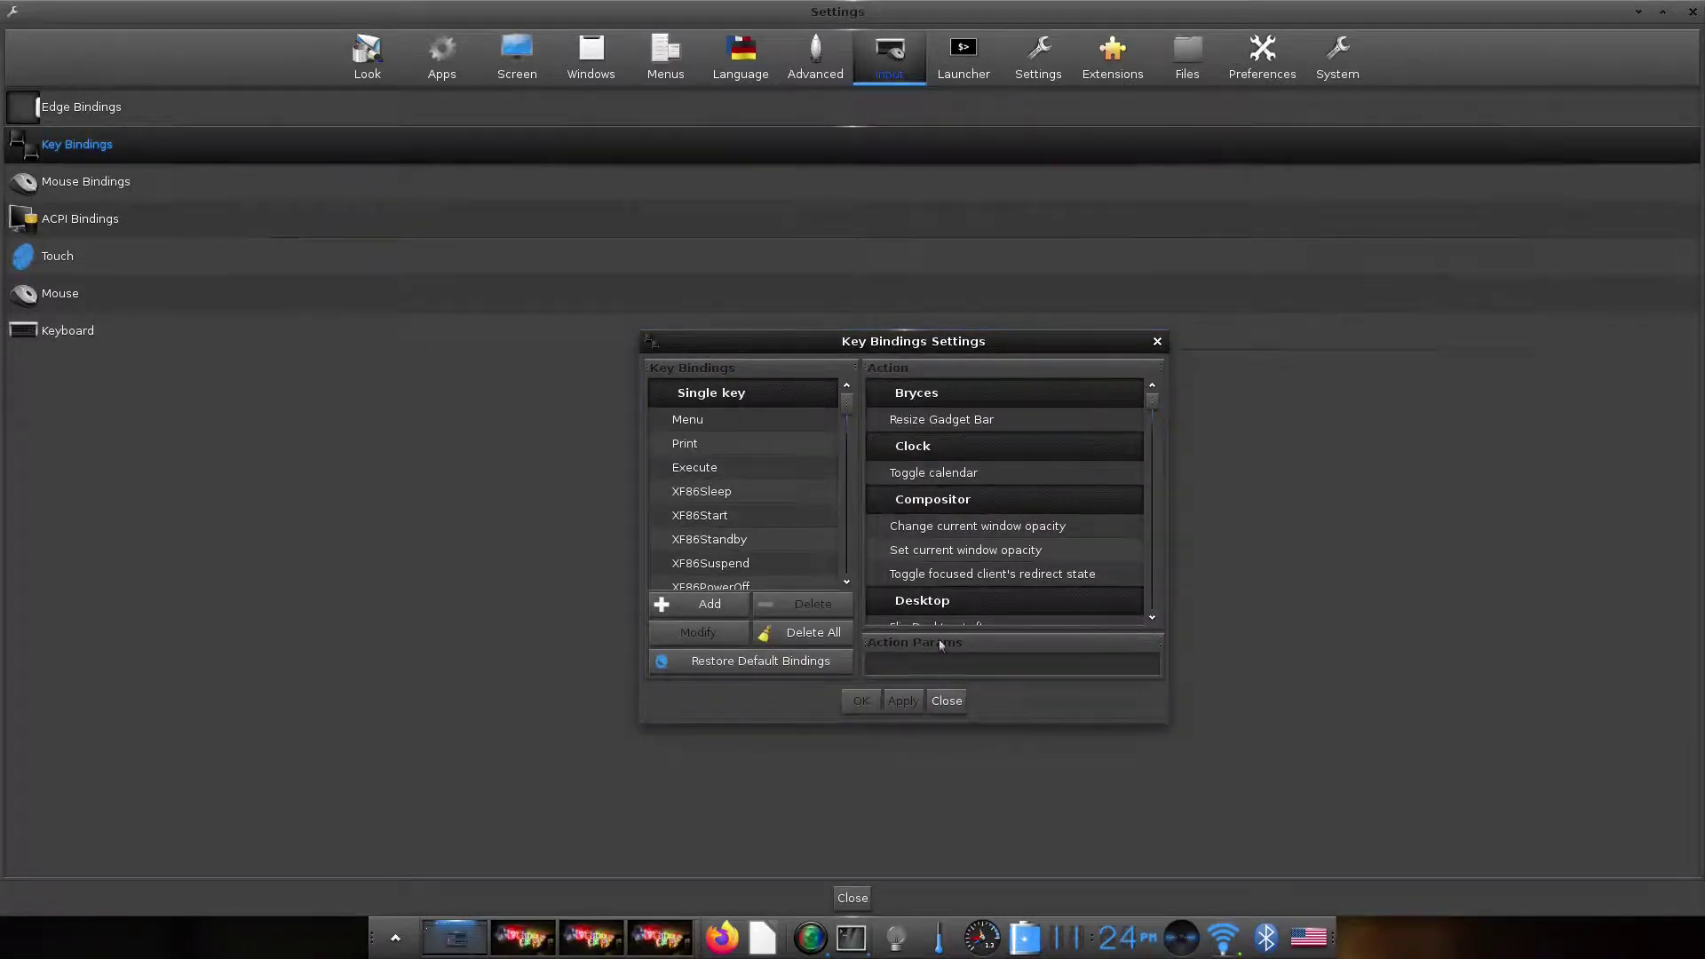
left_click(947, 701)
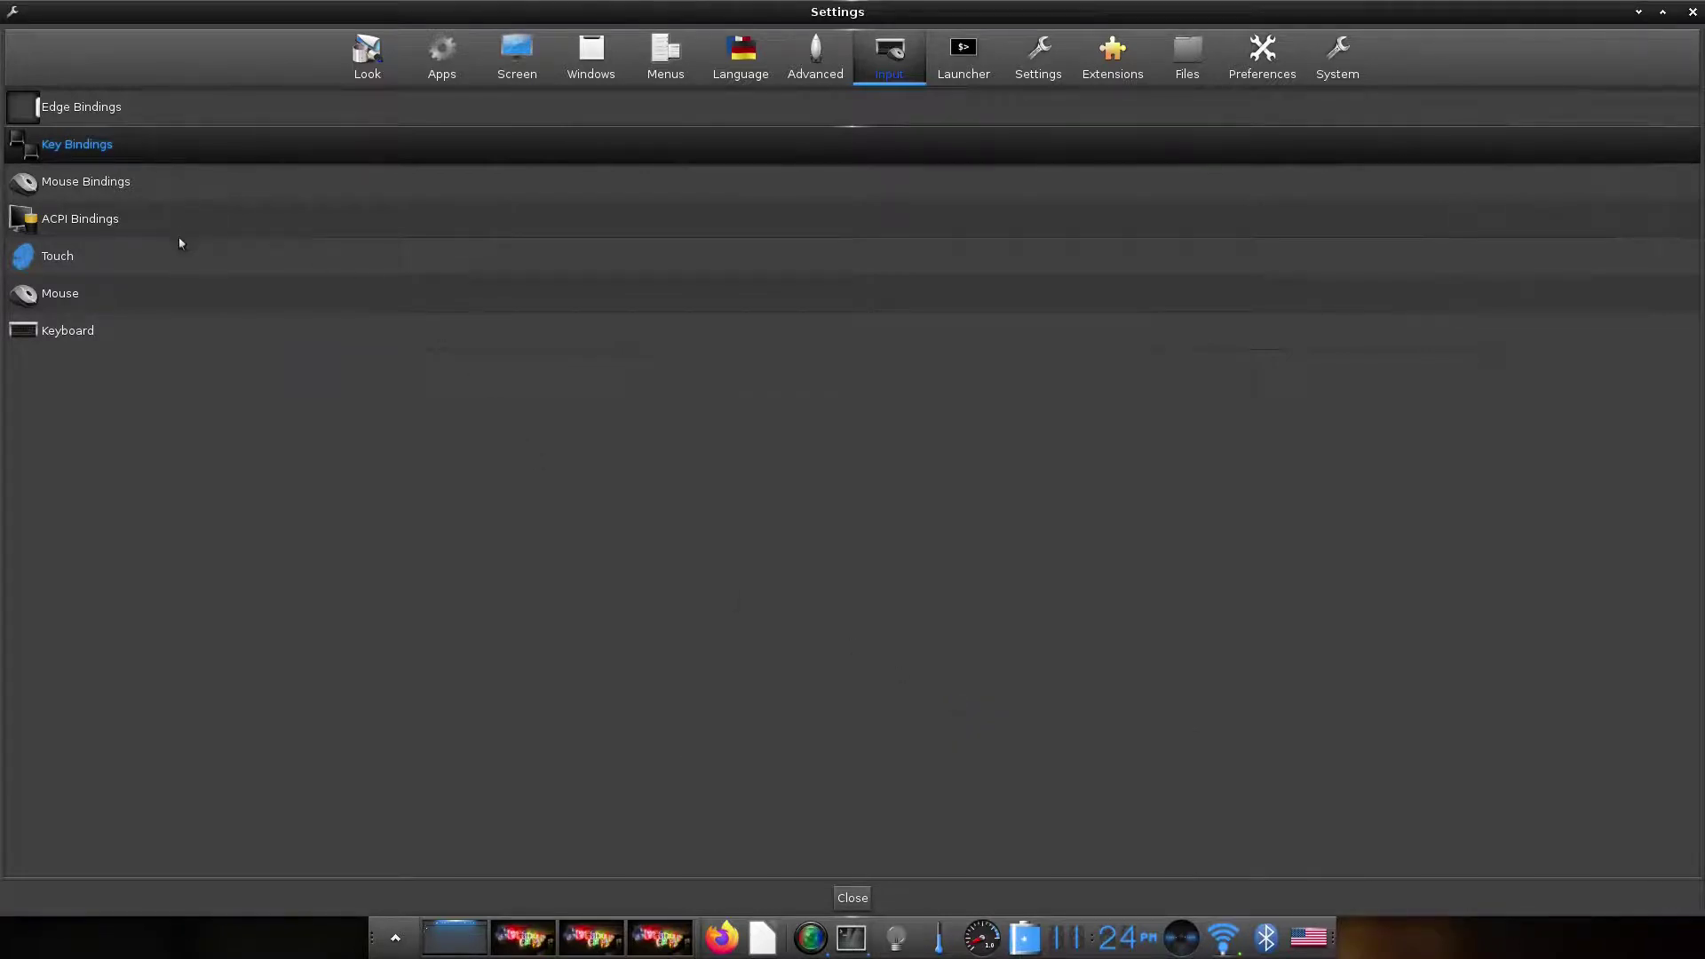
Pass through Launcher and Settings, check the Profile Selector unchanged, then show Extensions.
left_click(983, 80)
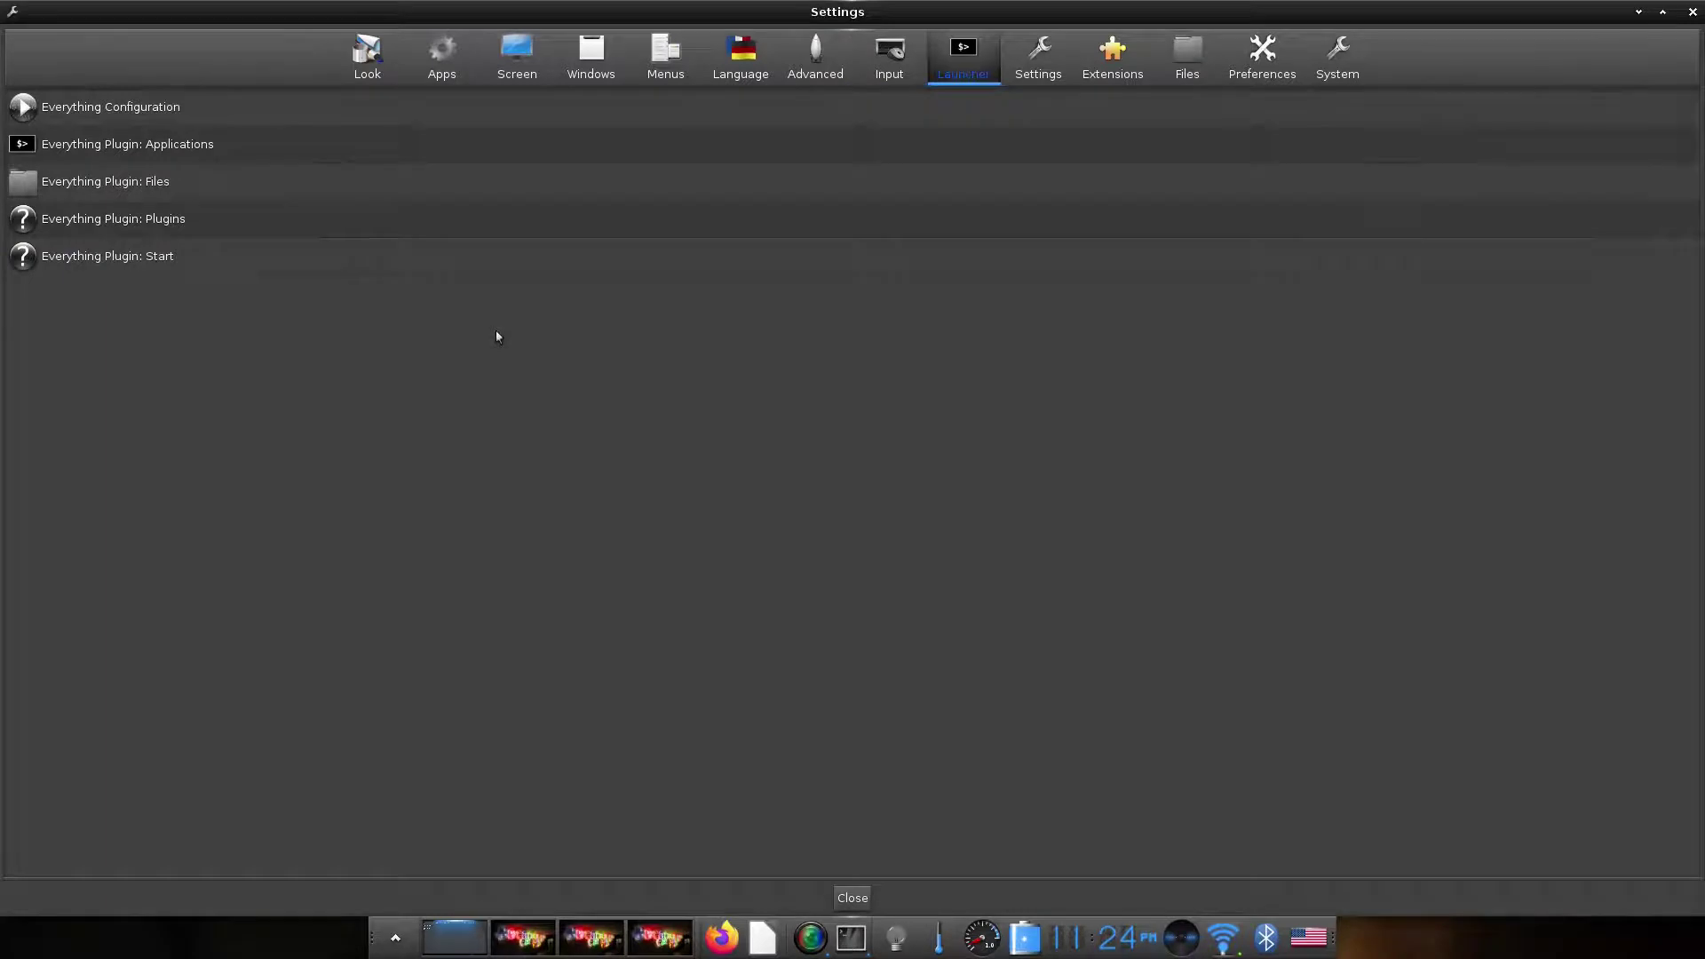
left_click(1028, 66)
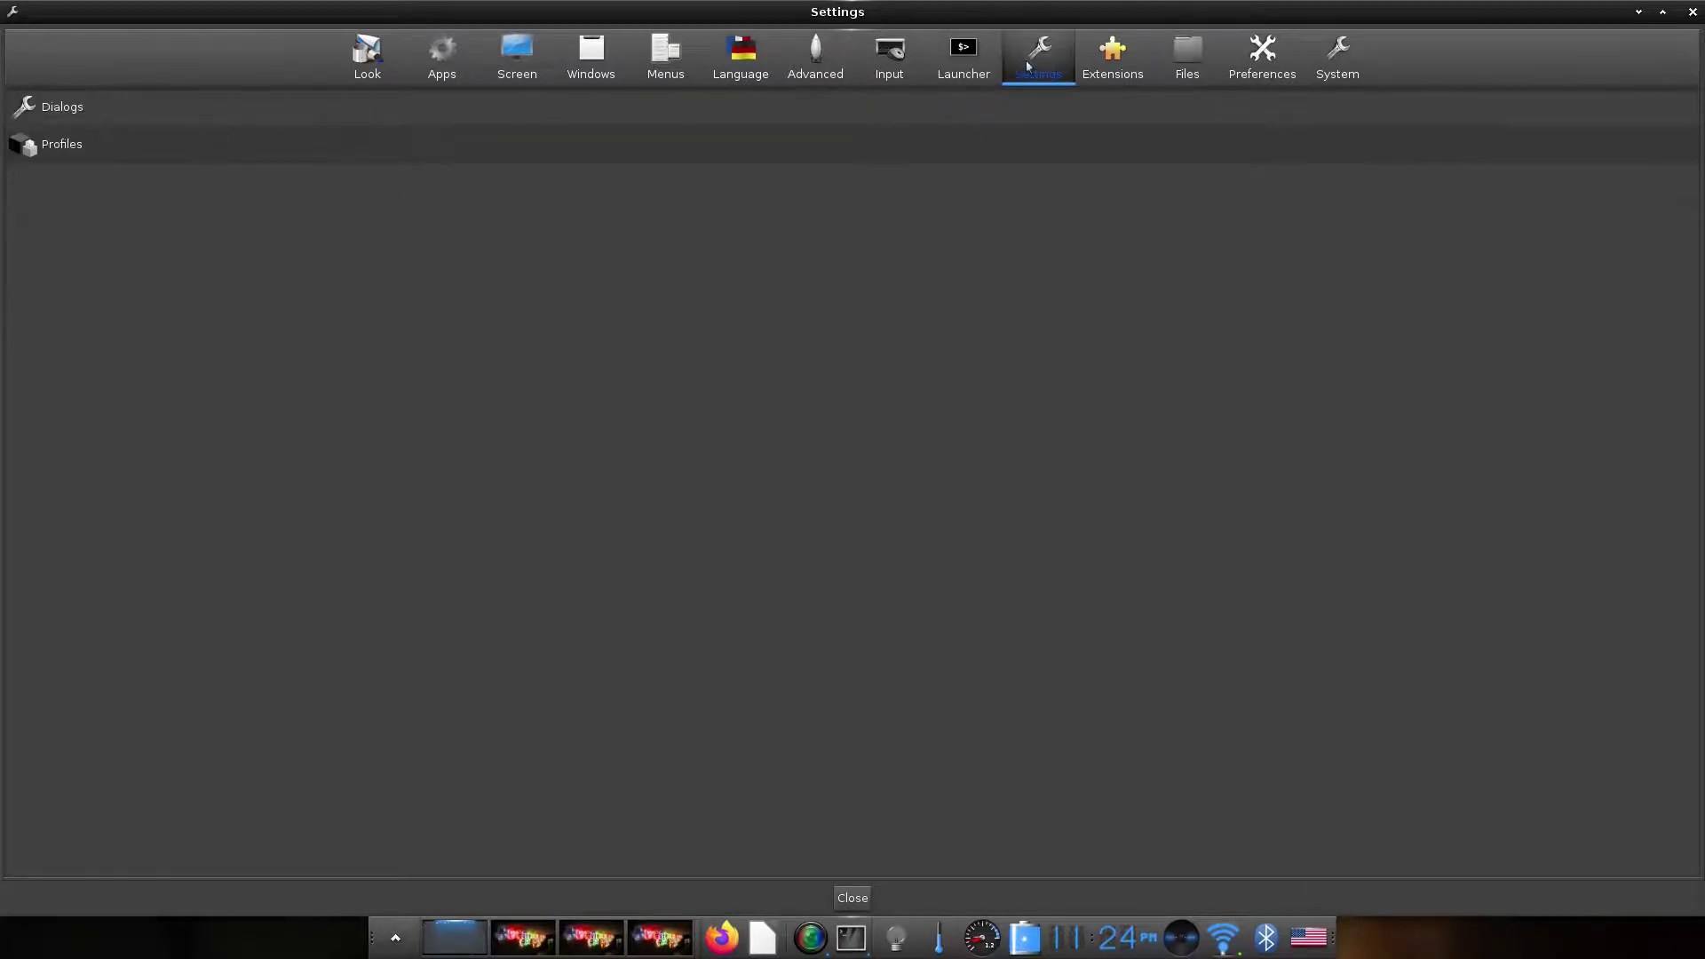
left_click(346, 150)
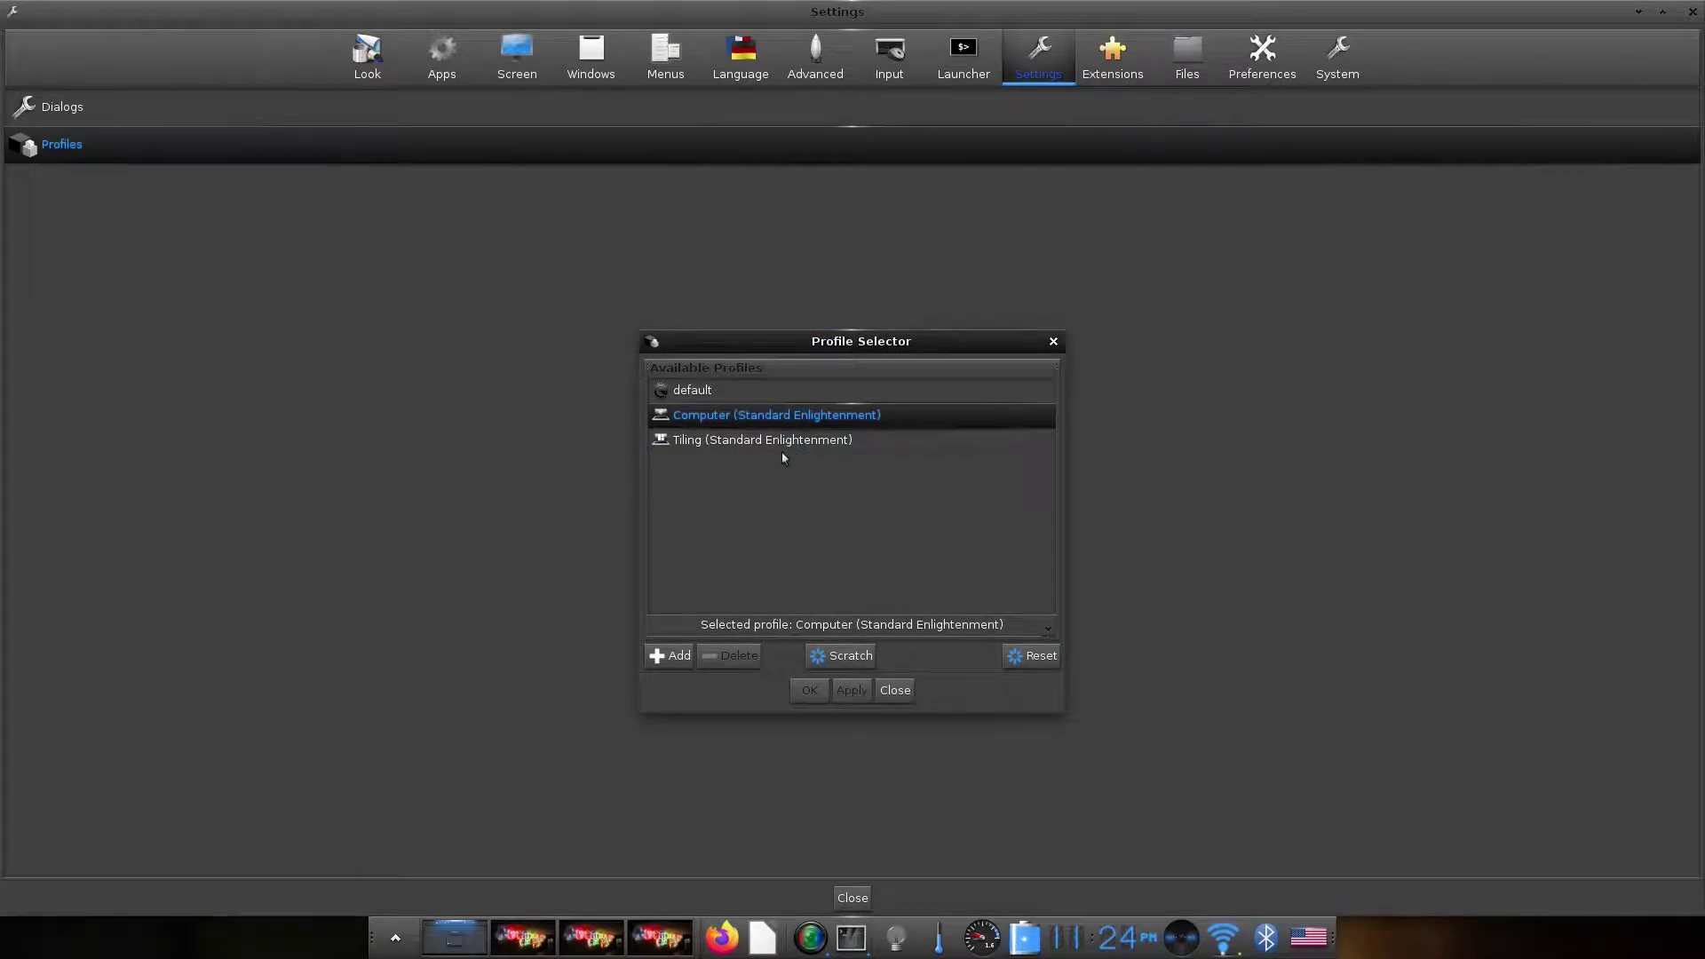
left_click(890, 691)
left_click(1111, 75)
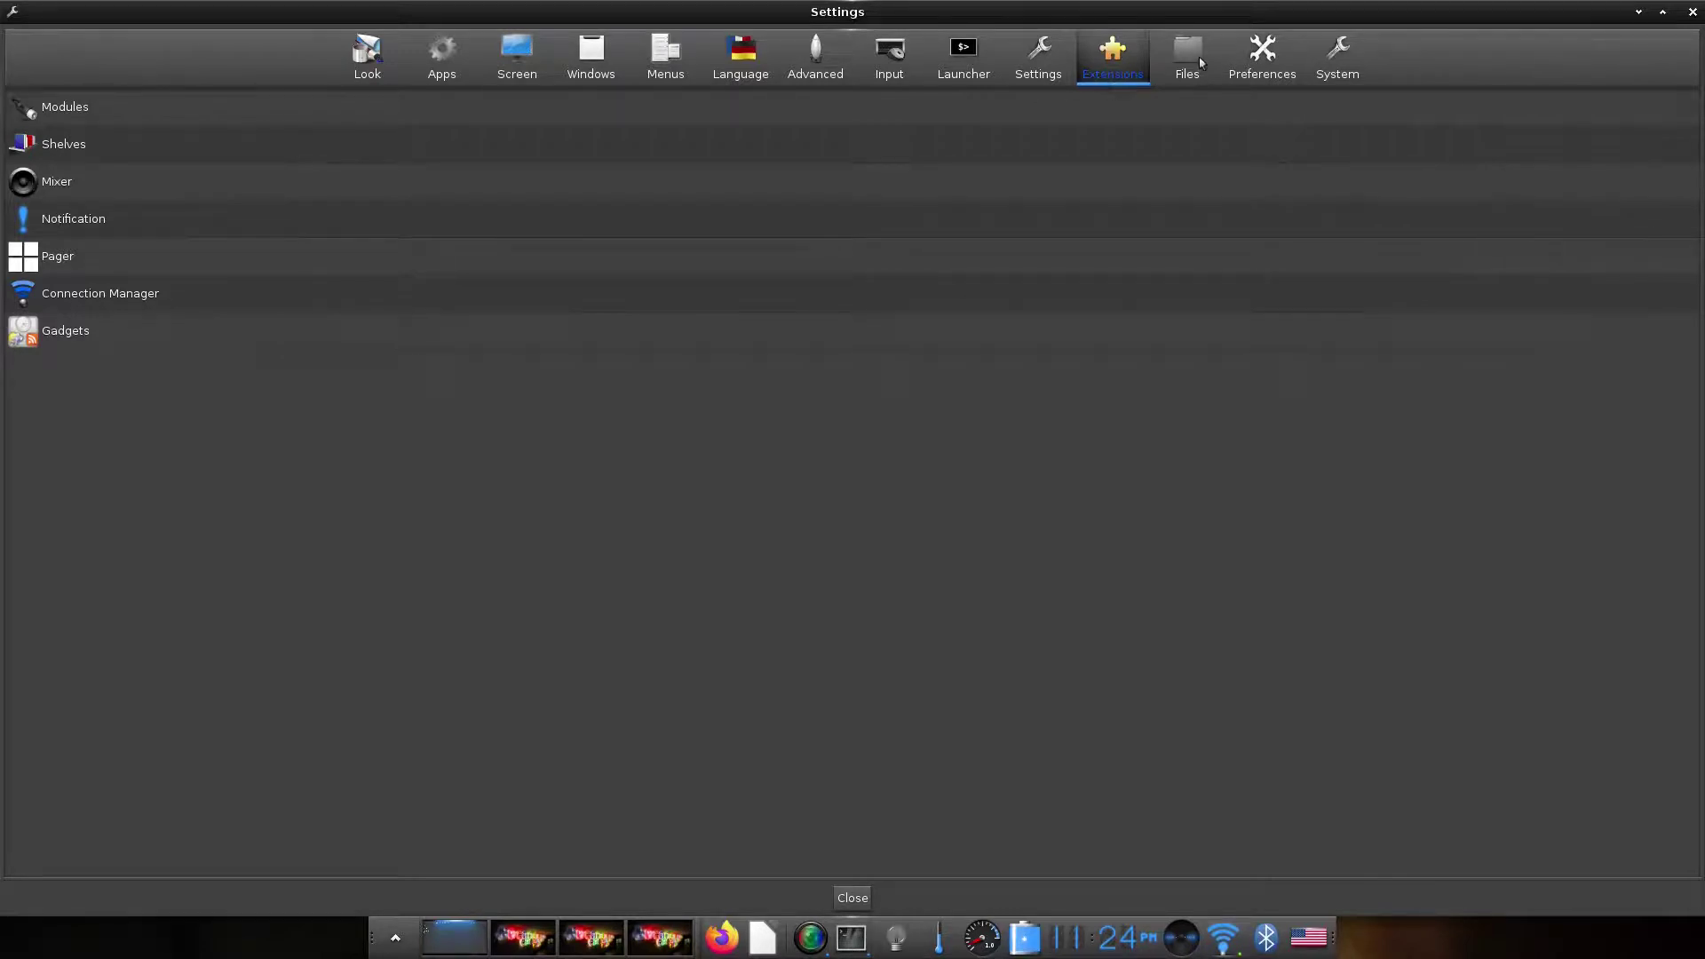
Browse Preferences and System, then reopen Settings from the Main menu on its Look category.
left_click(1272, 60)
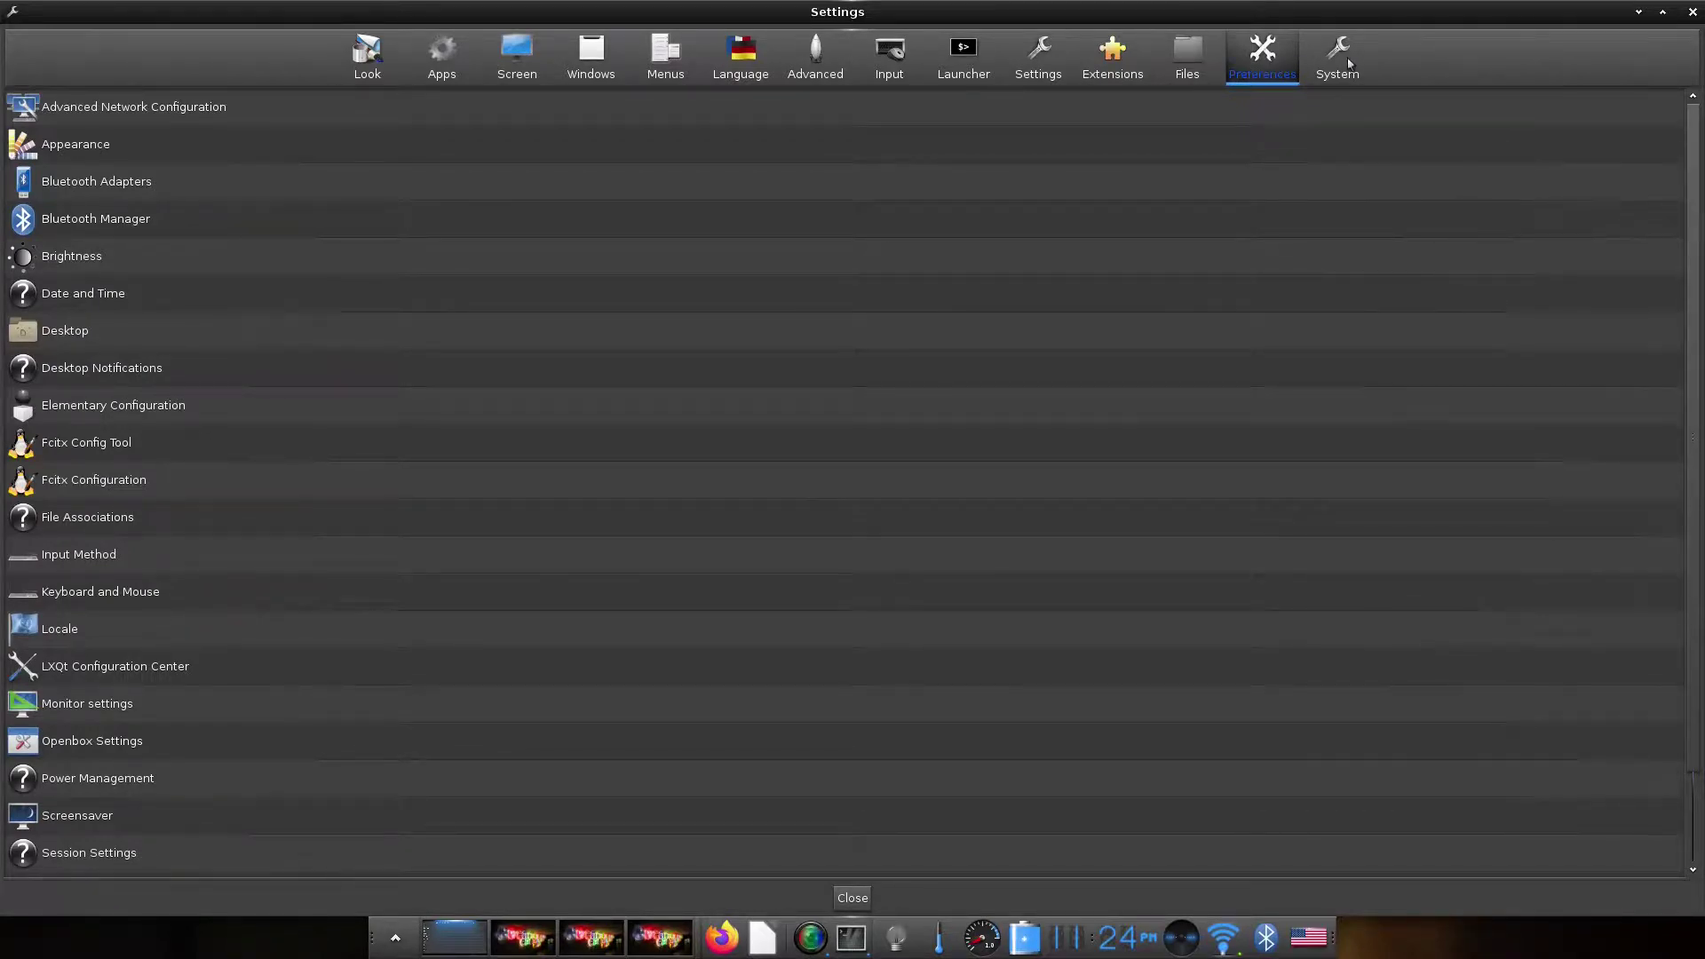
left_click(1348, 60)
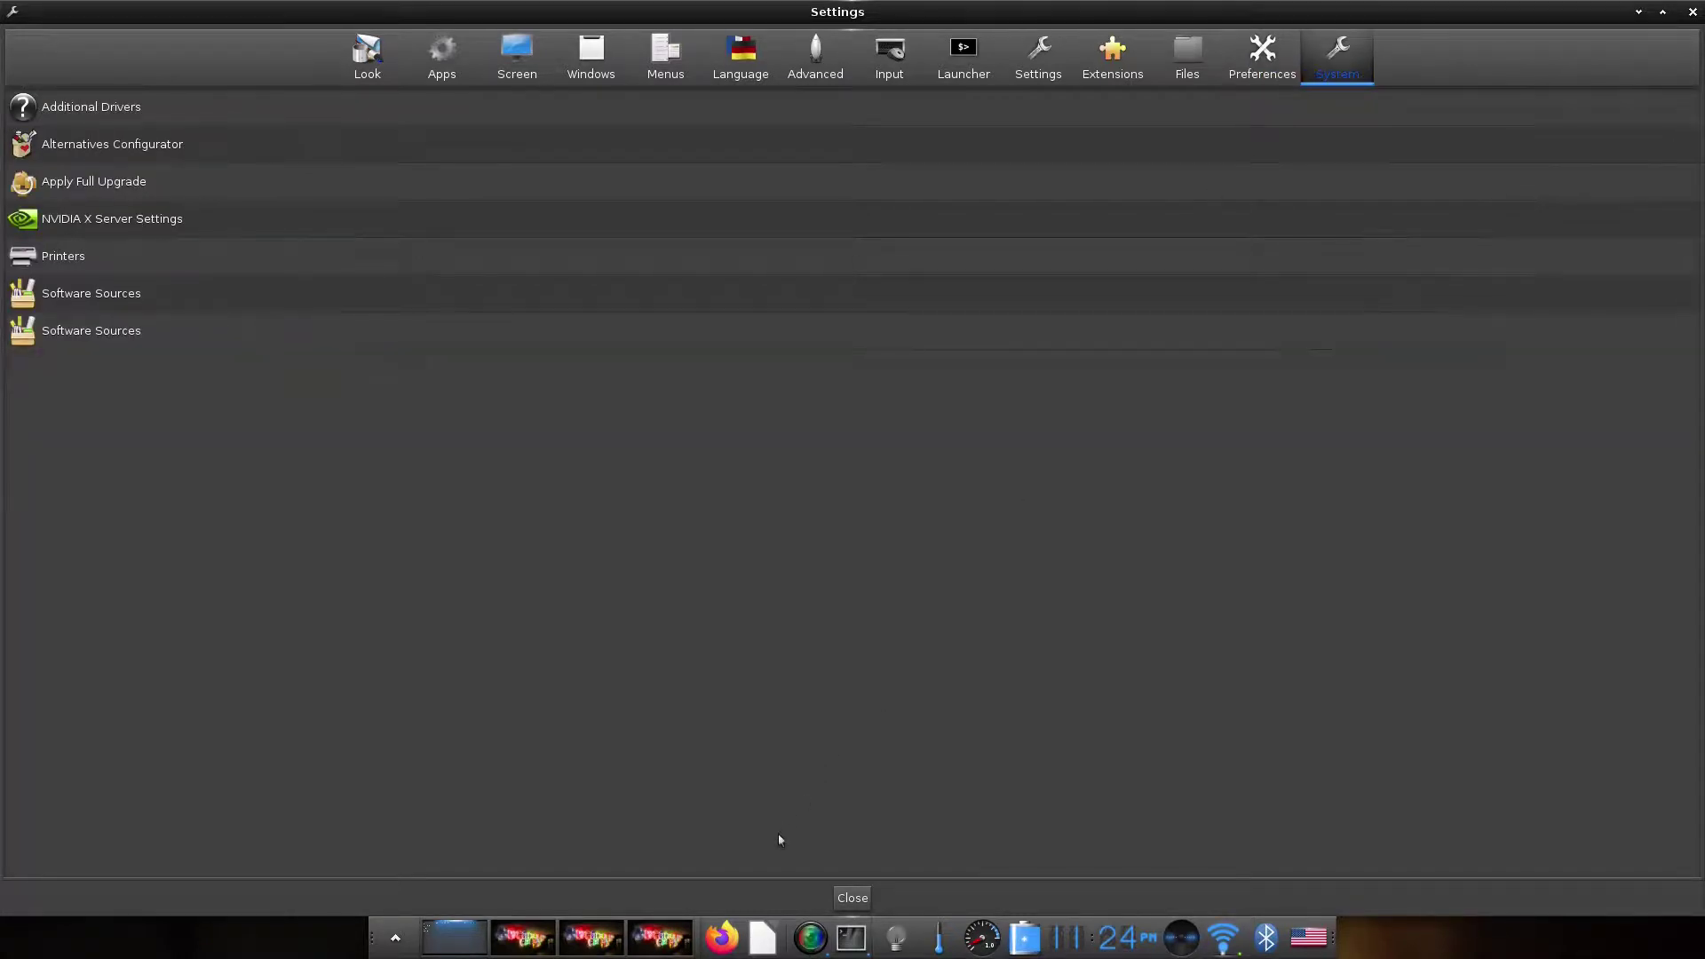
left_click(853, 897)
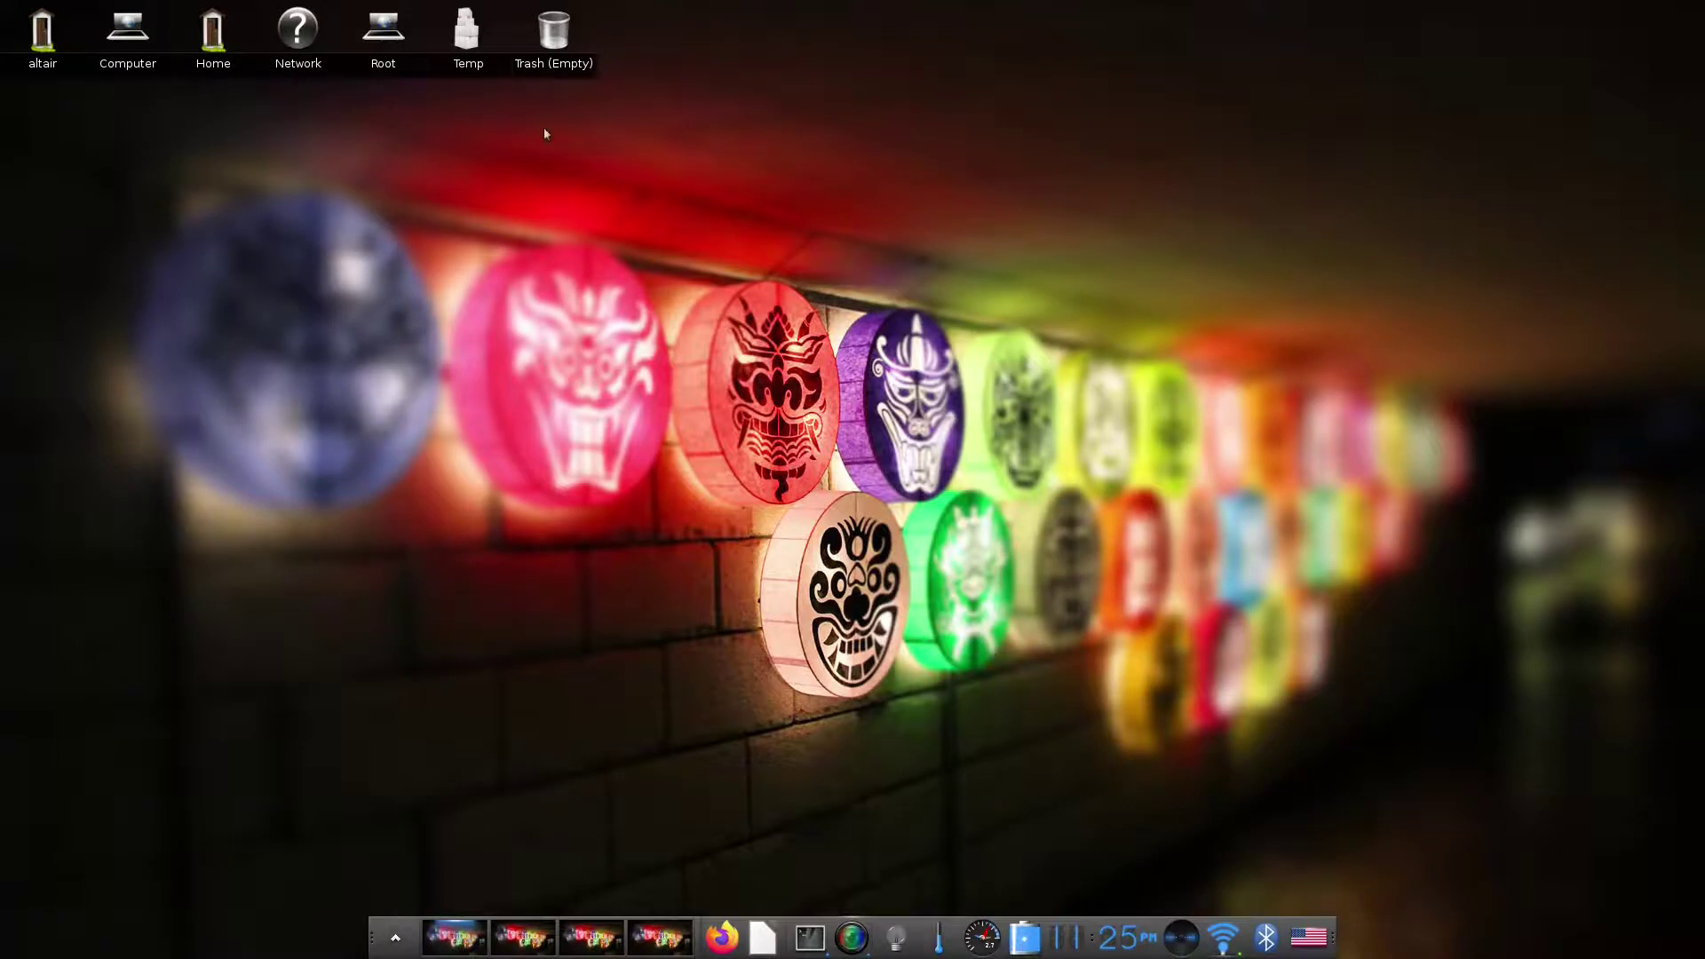
left_click(466, 289)
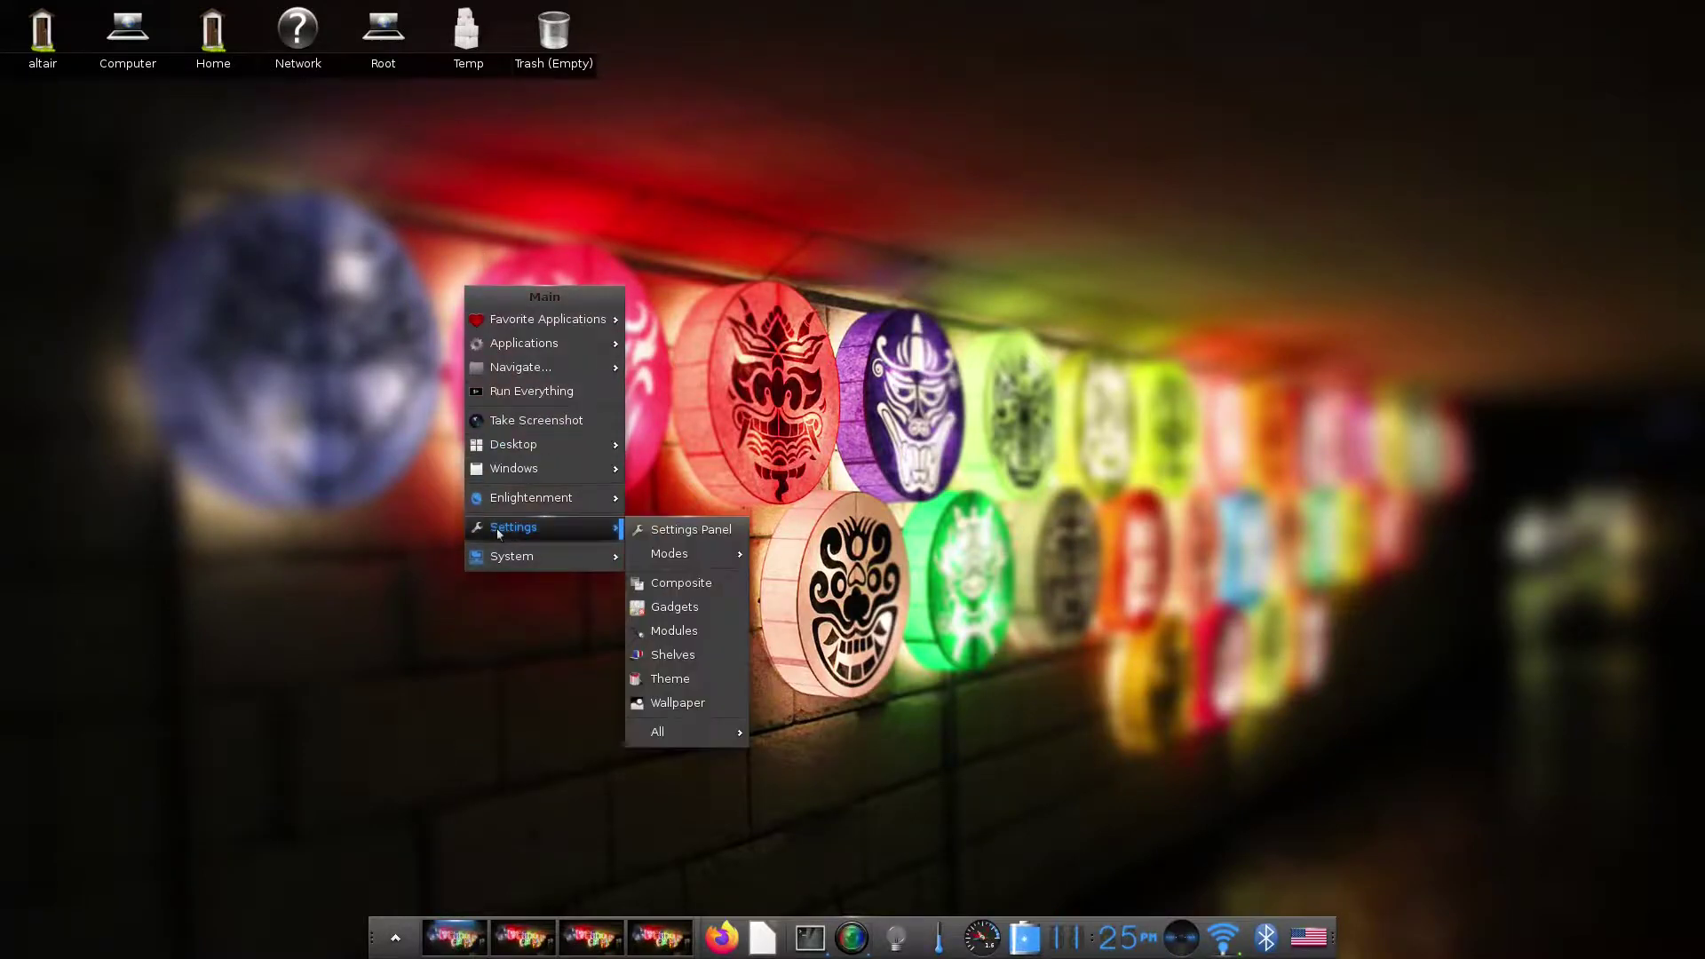
left_click(499, 530)
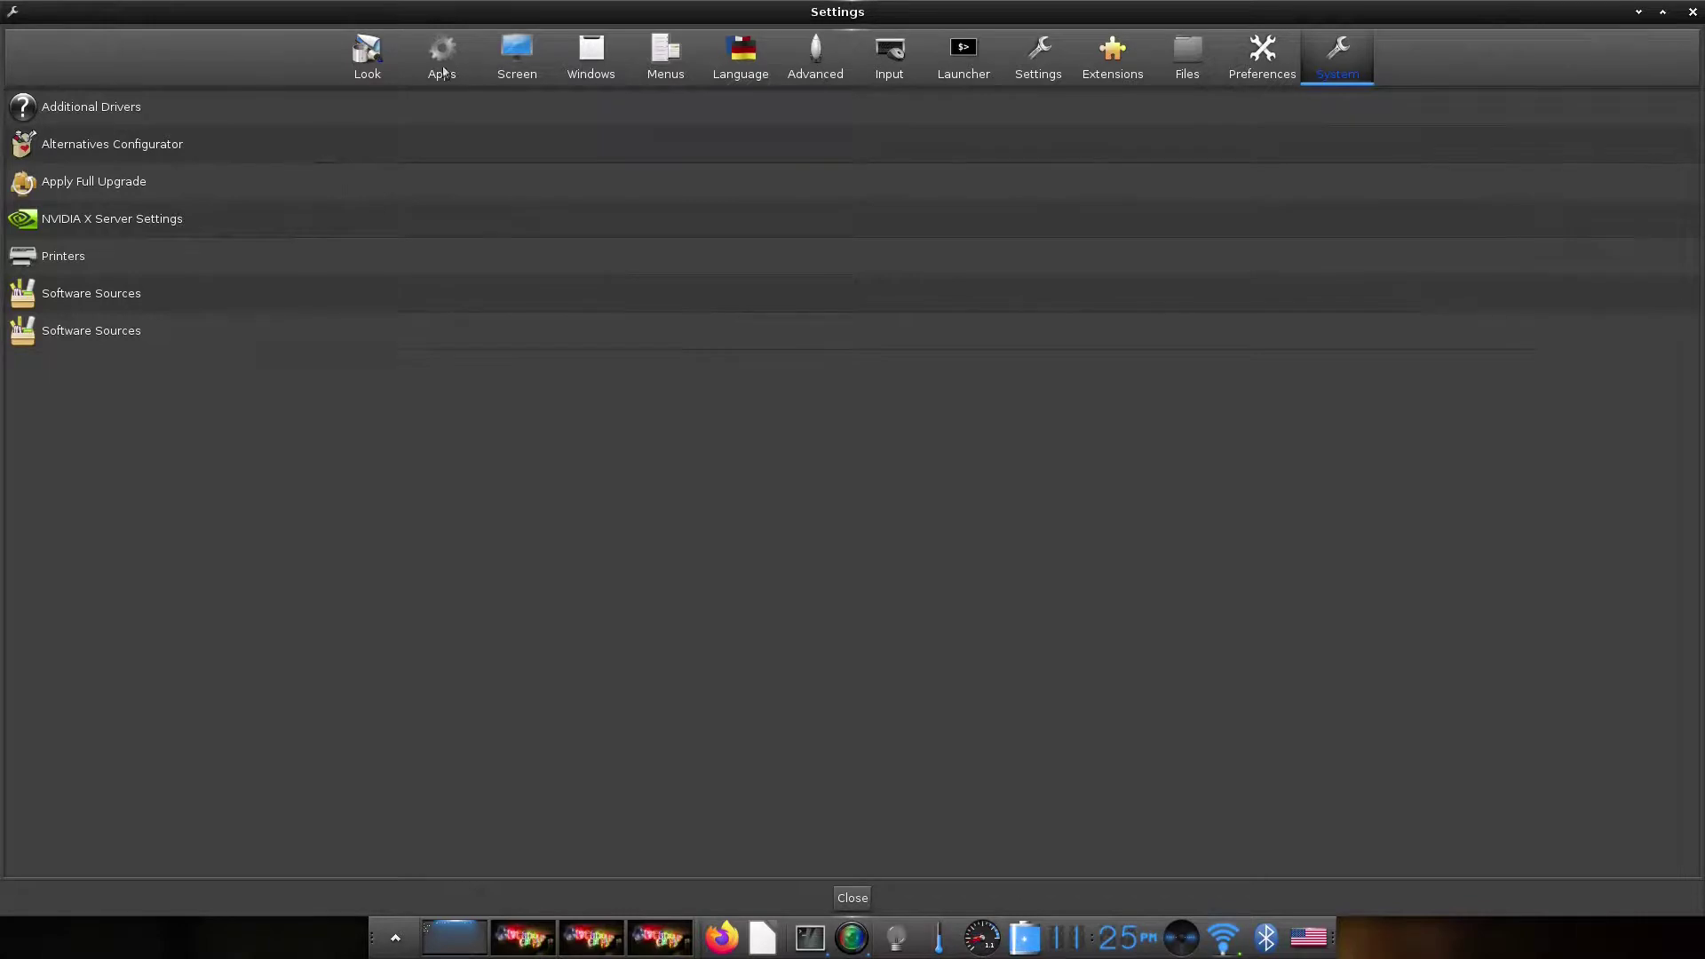
left_click(388, 64)
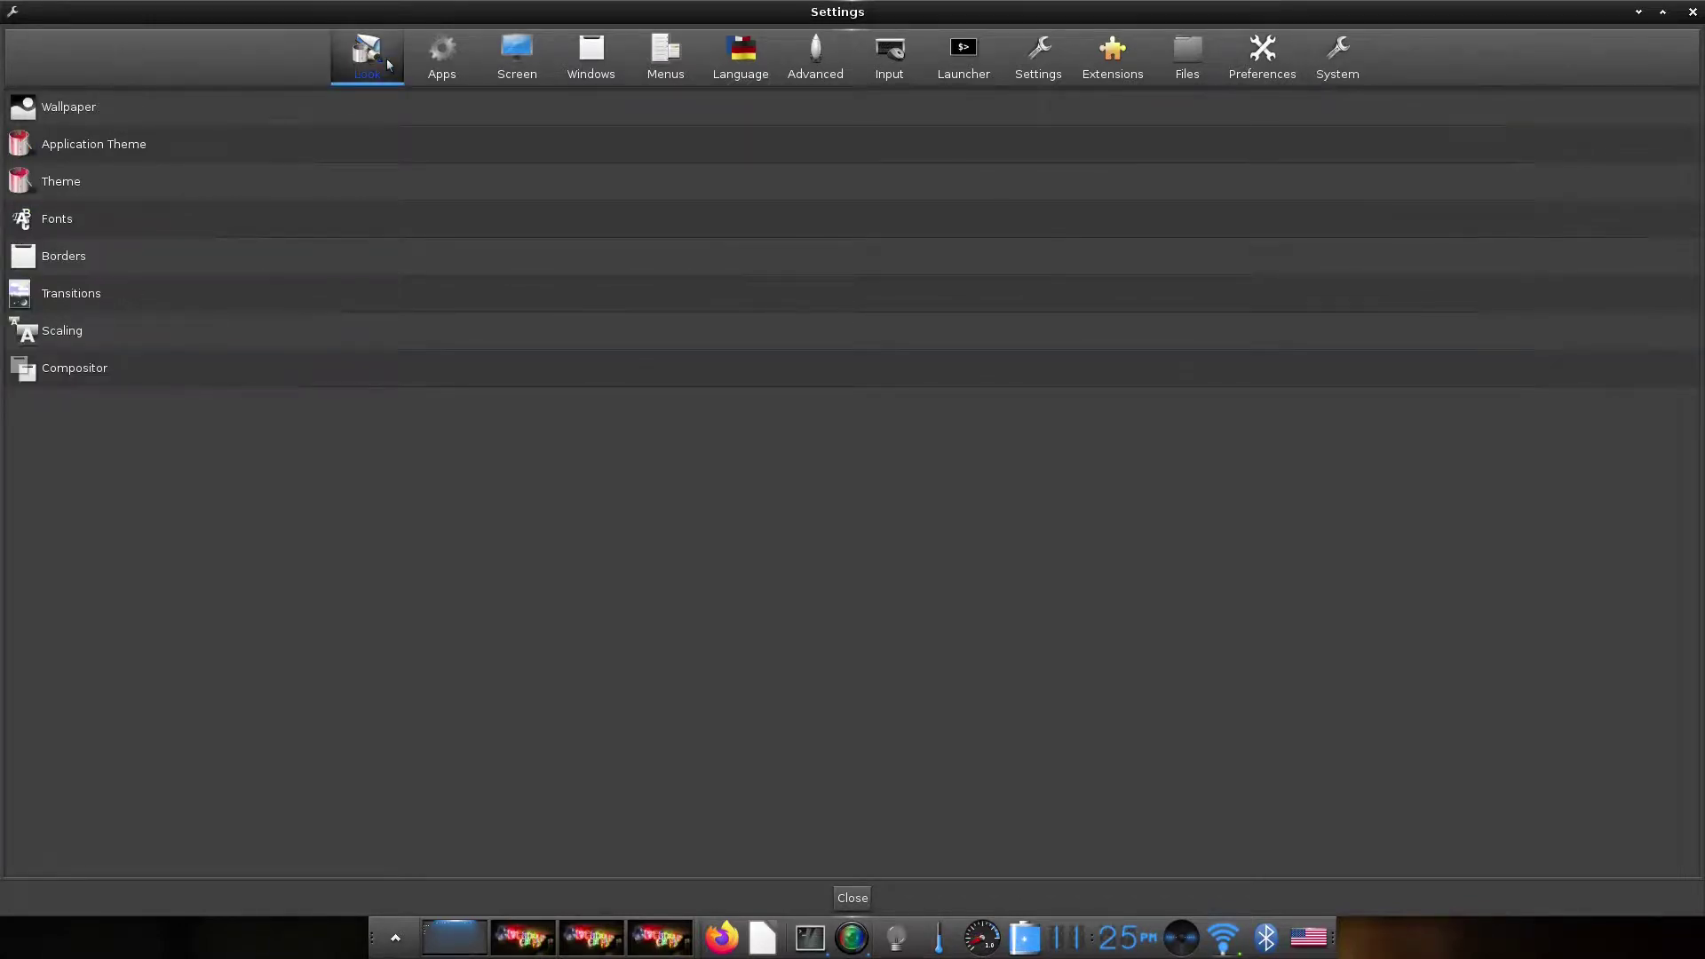
After glancing at Theme Selector, apply Papirus-Dark from Application Theme's Icons list.
left_click(138, 176)
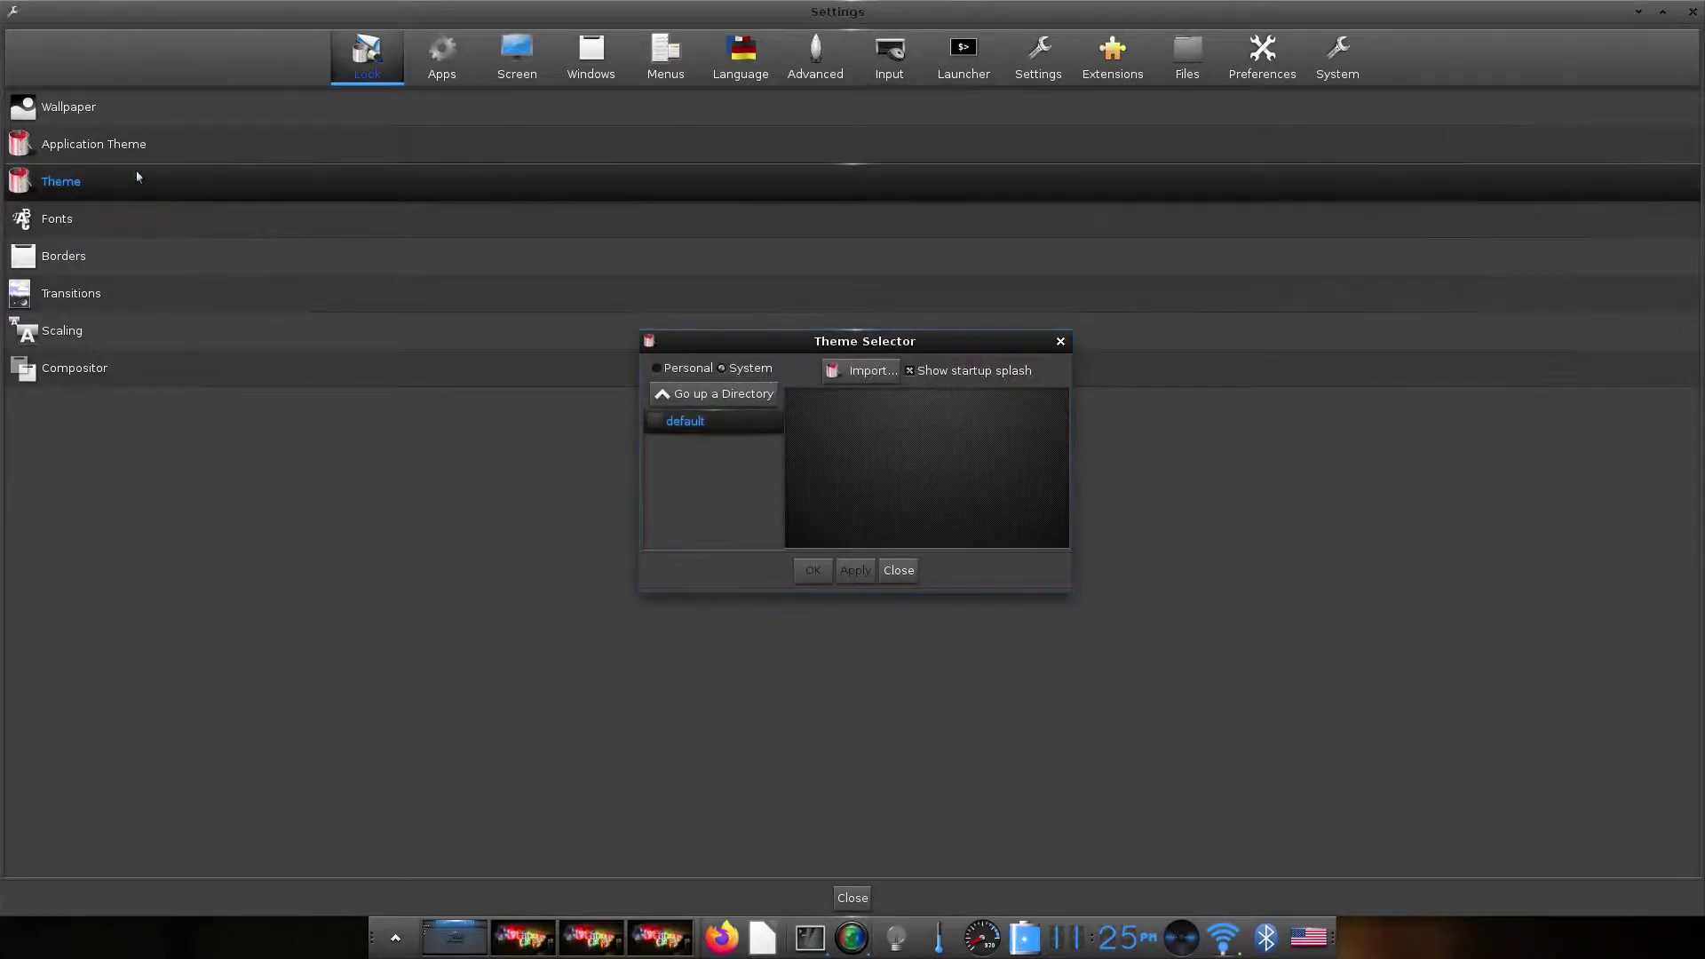
left_click(1060, 342)
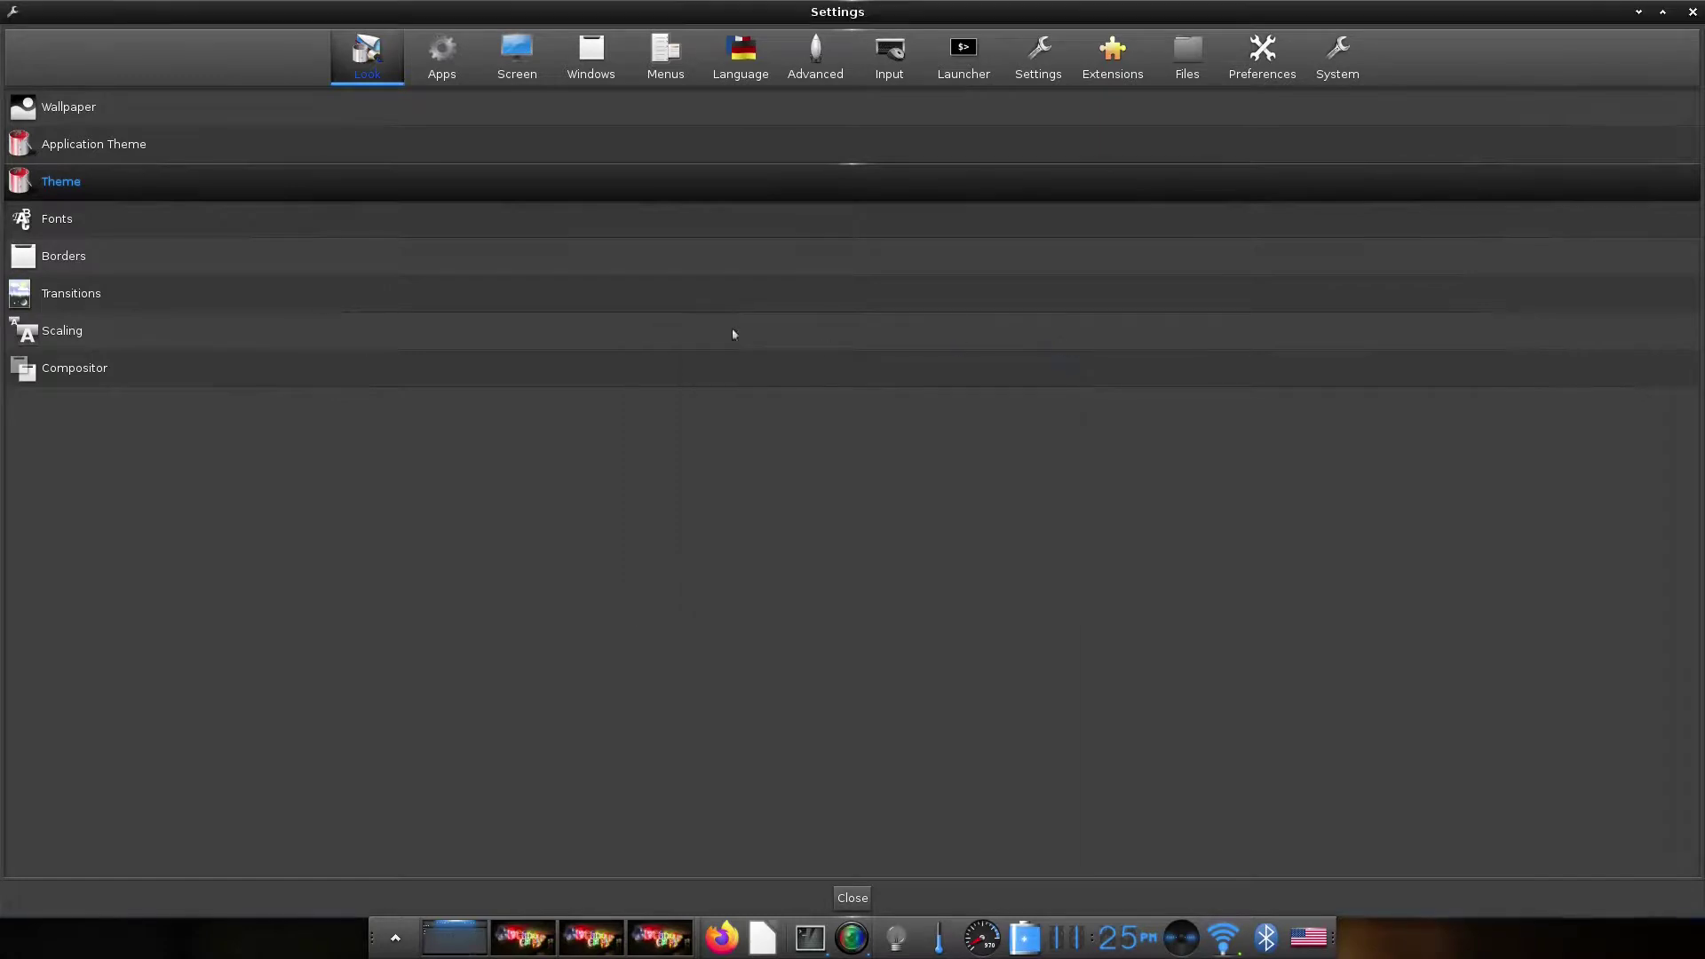
left_click(80, 151)
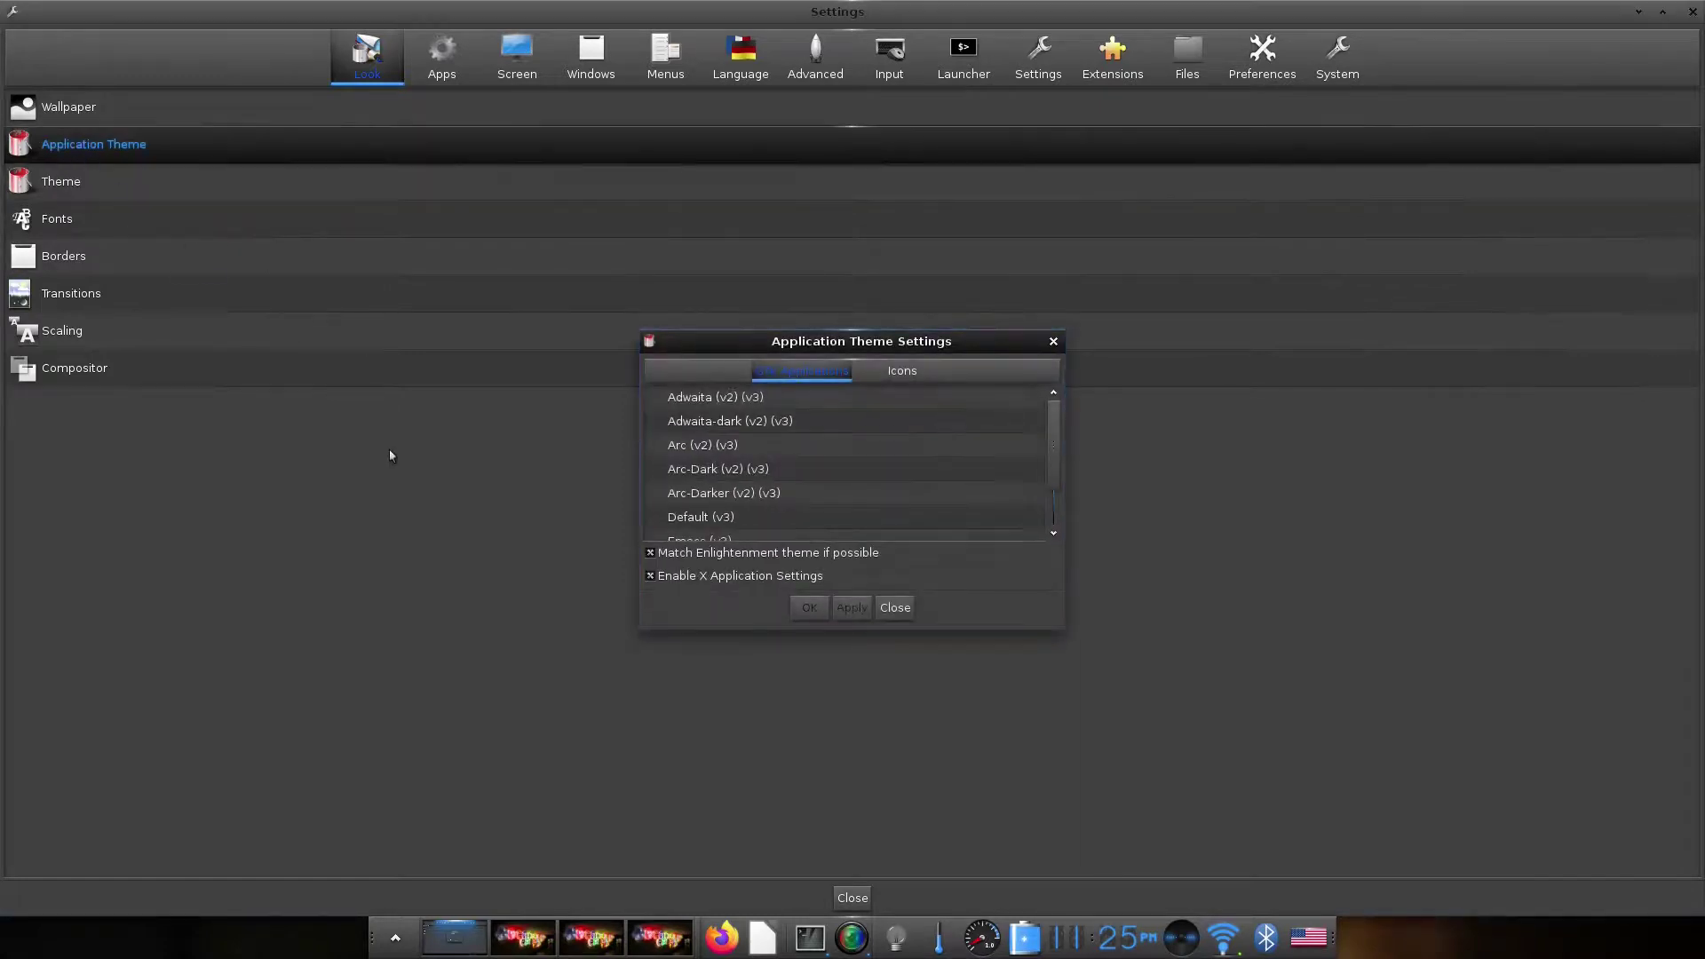
left_click(916, 379)
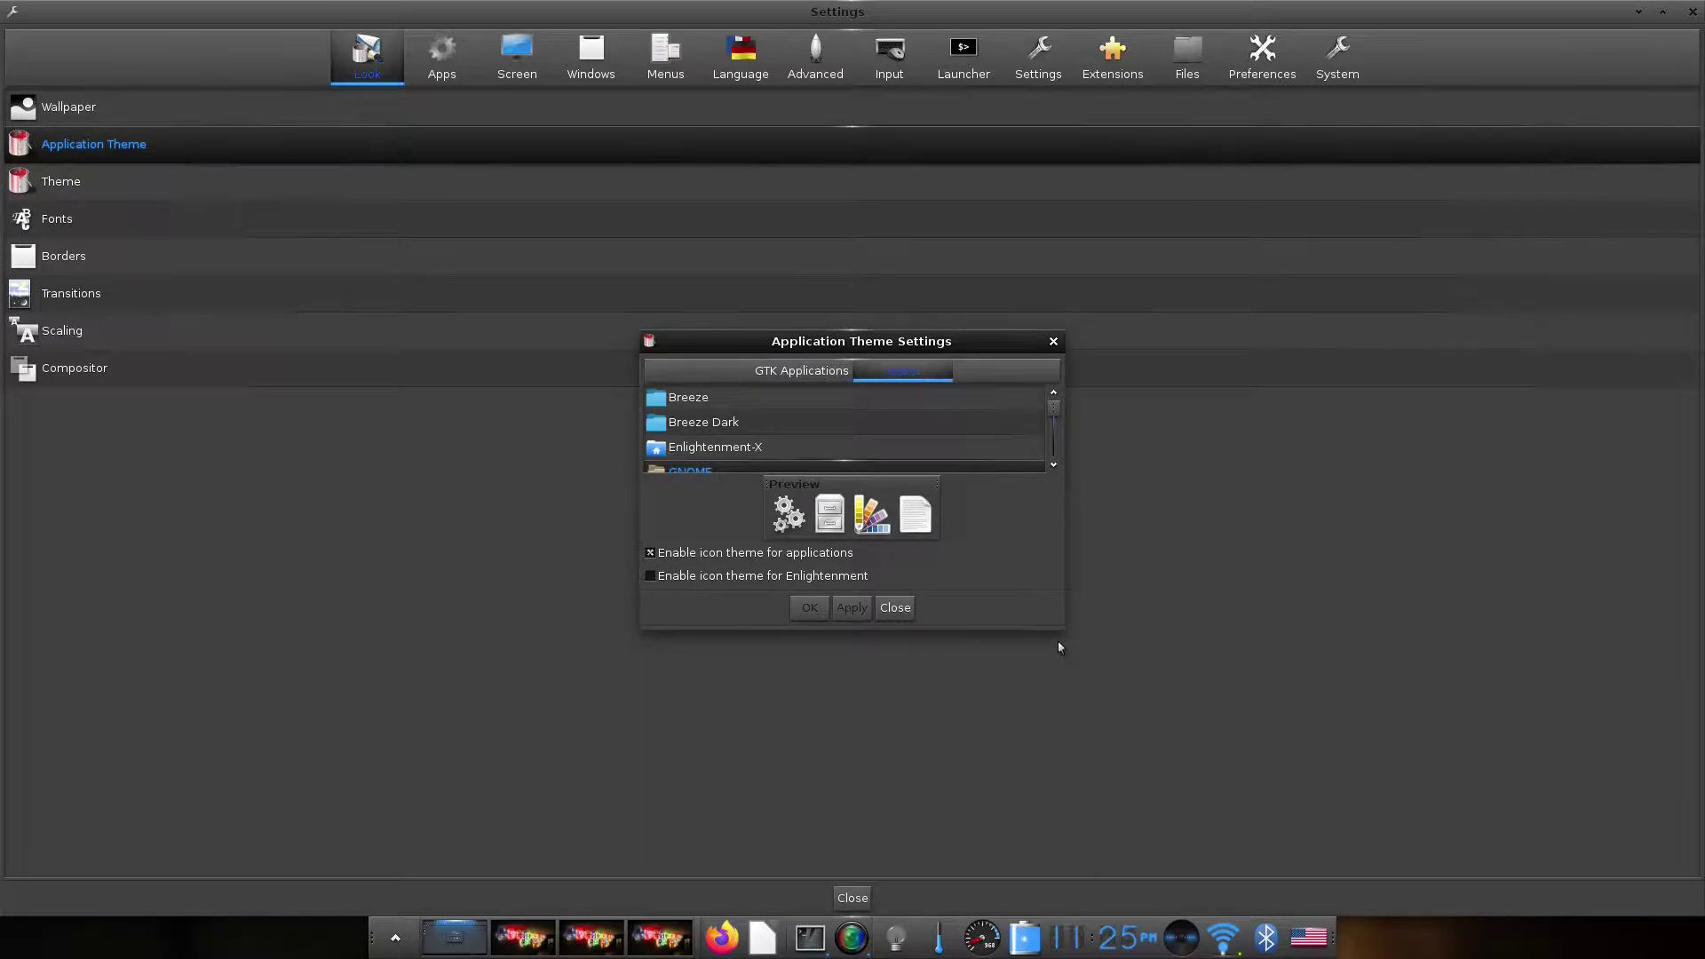
left_click_drag(1067, 633, 1197, 818)
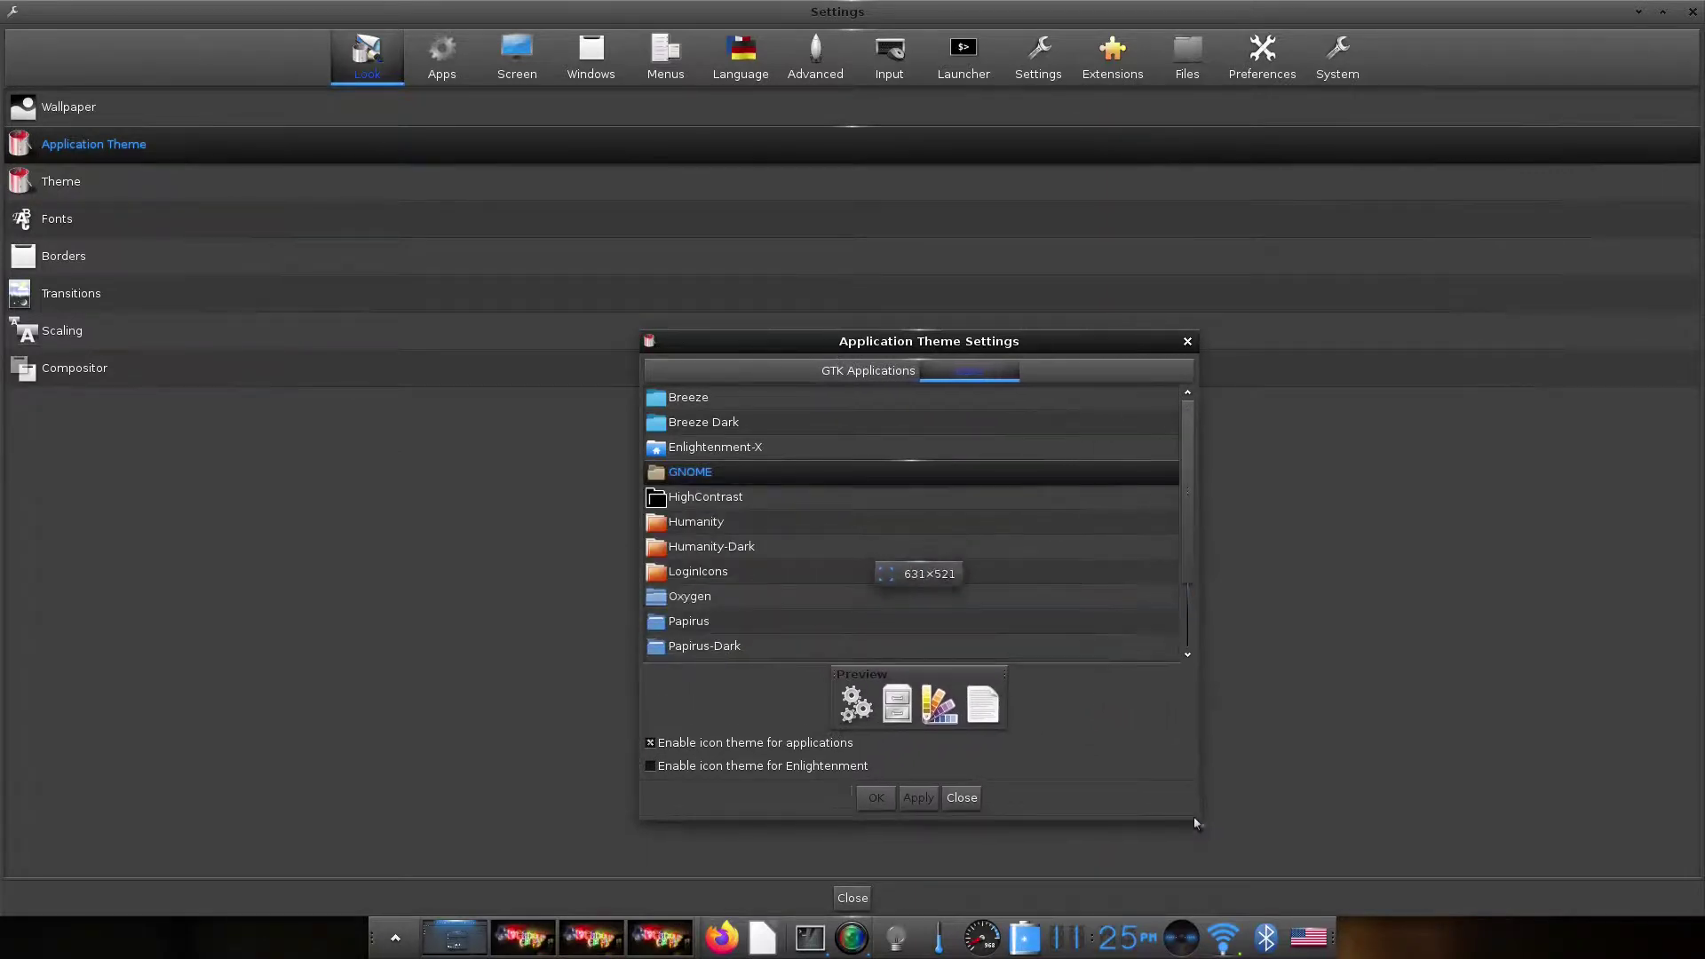
left_click_drag(1188, 463, 1189, 539)
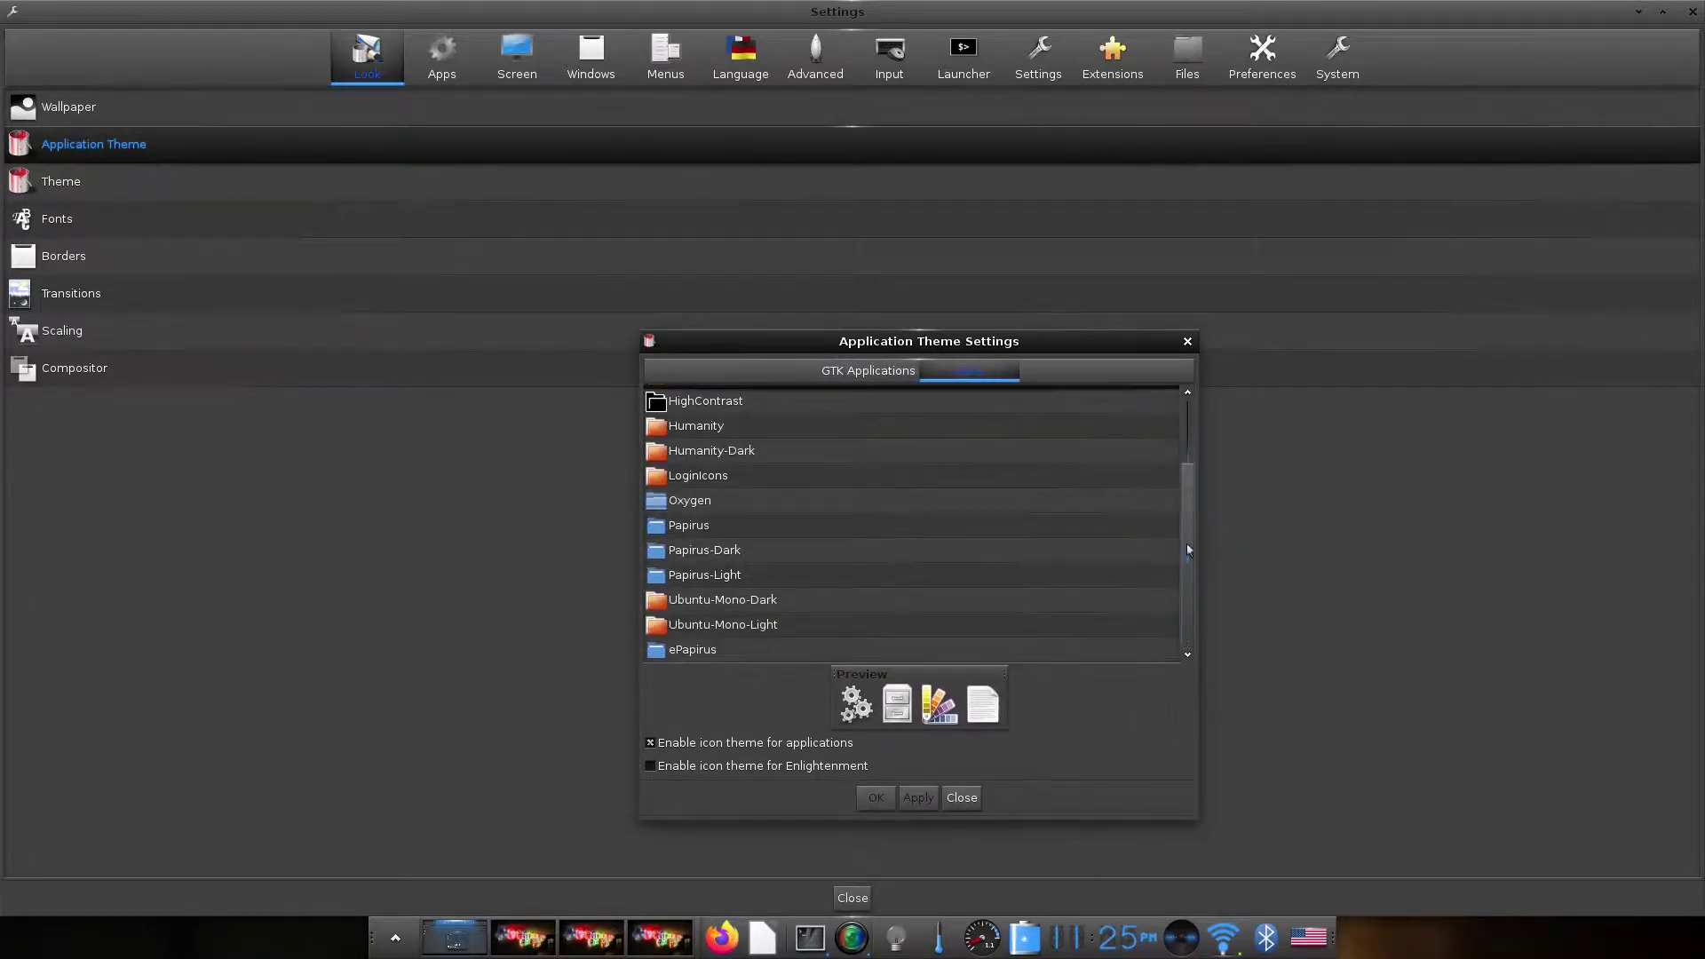
left_click(722, 552)
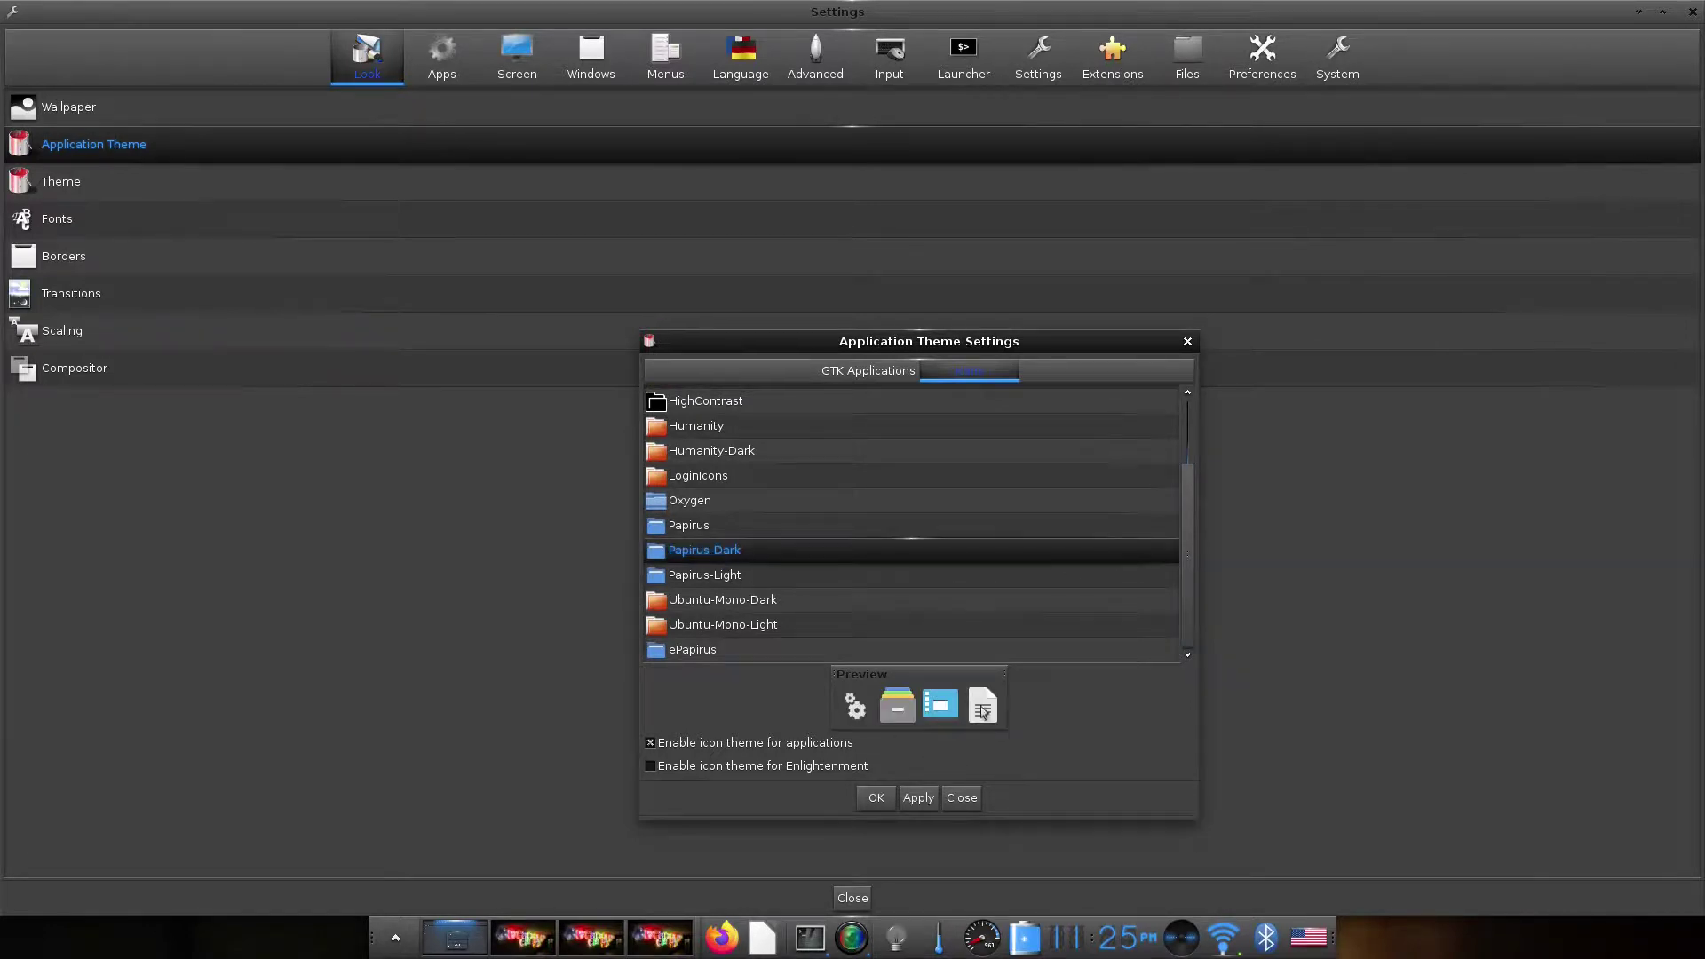
left_click(919, 797)
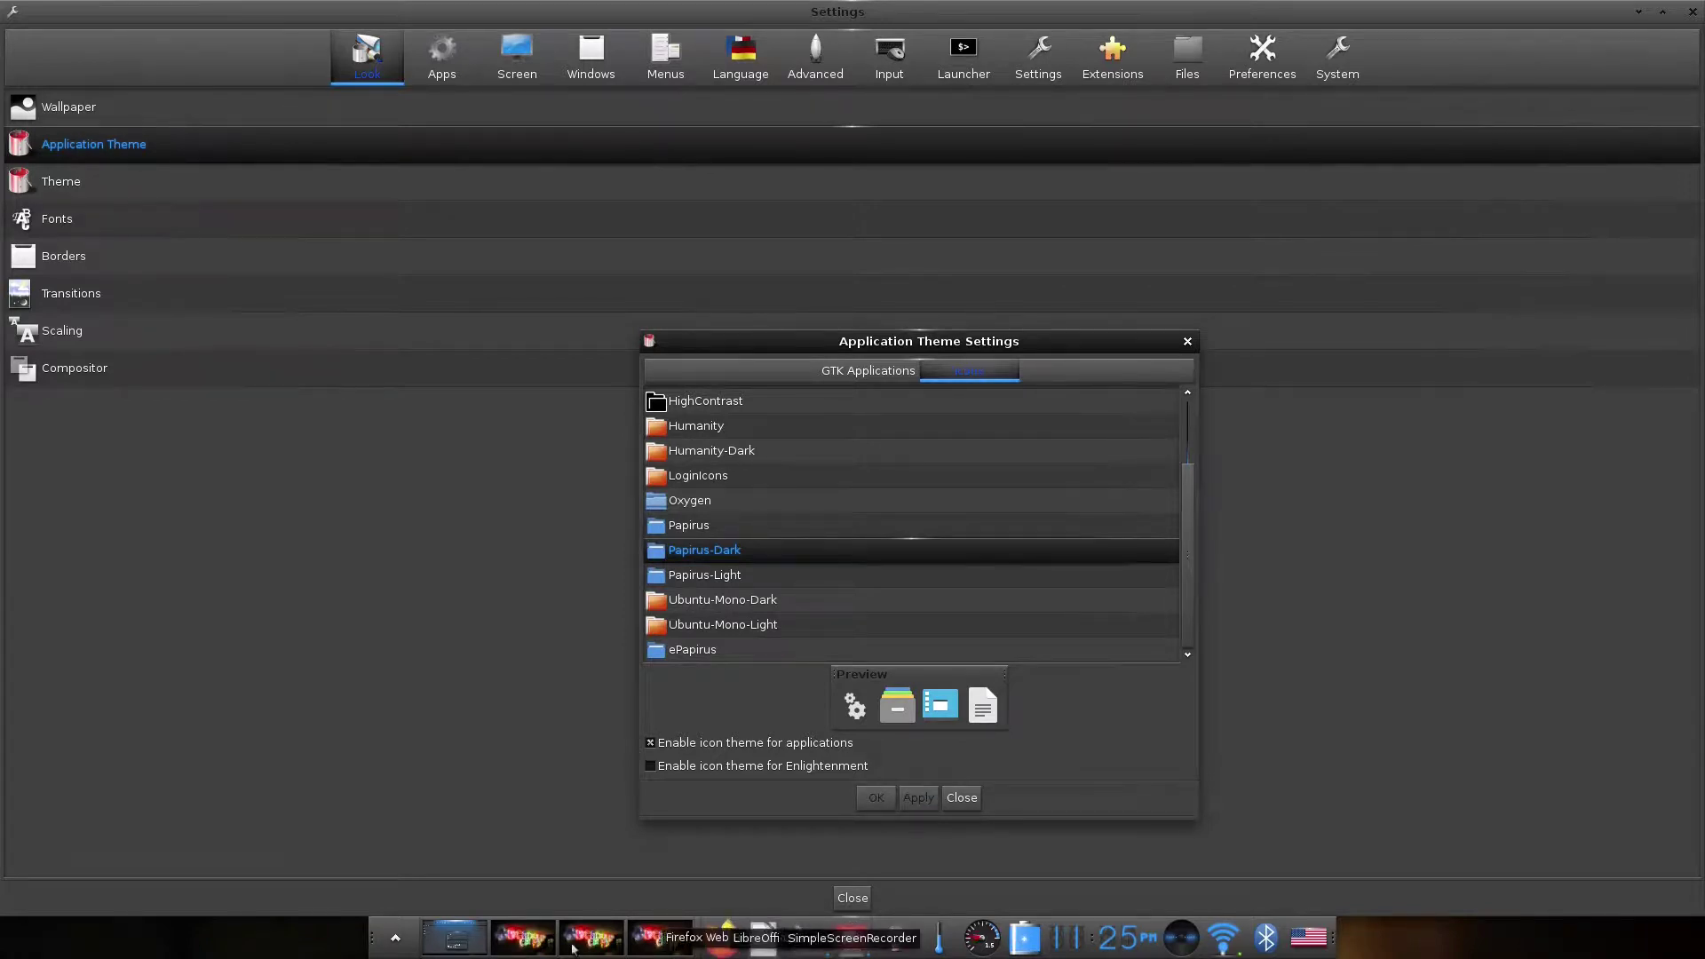
left_click(959, 799)
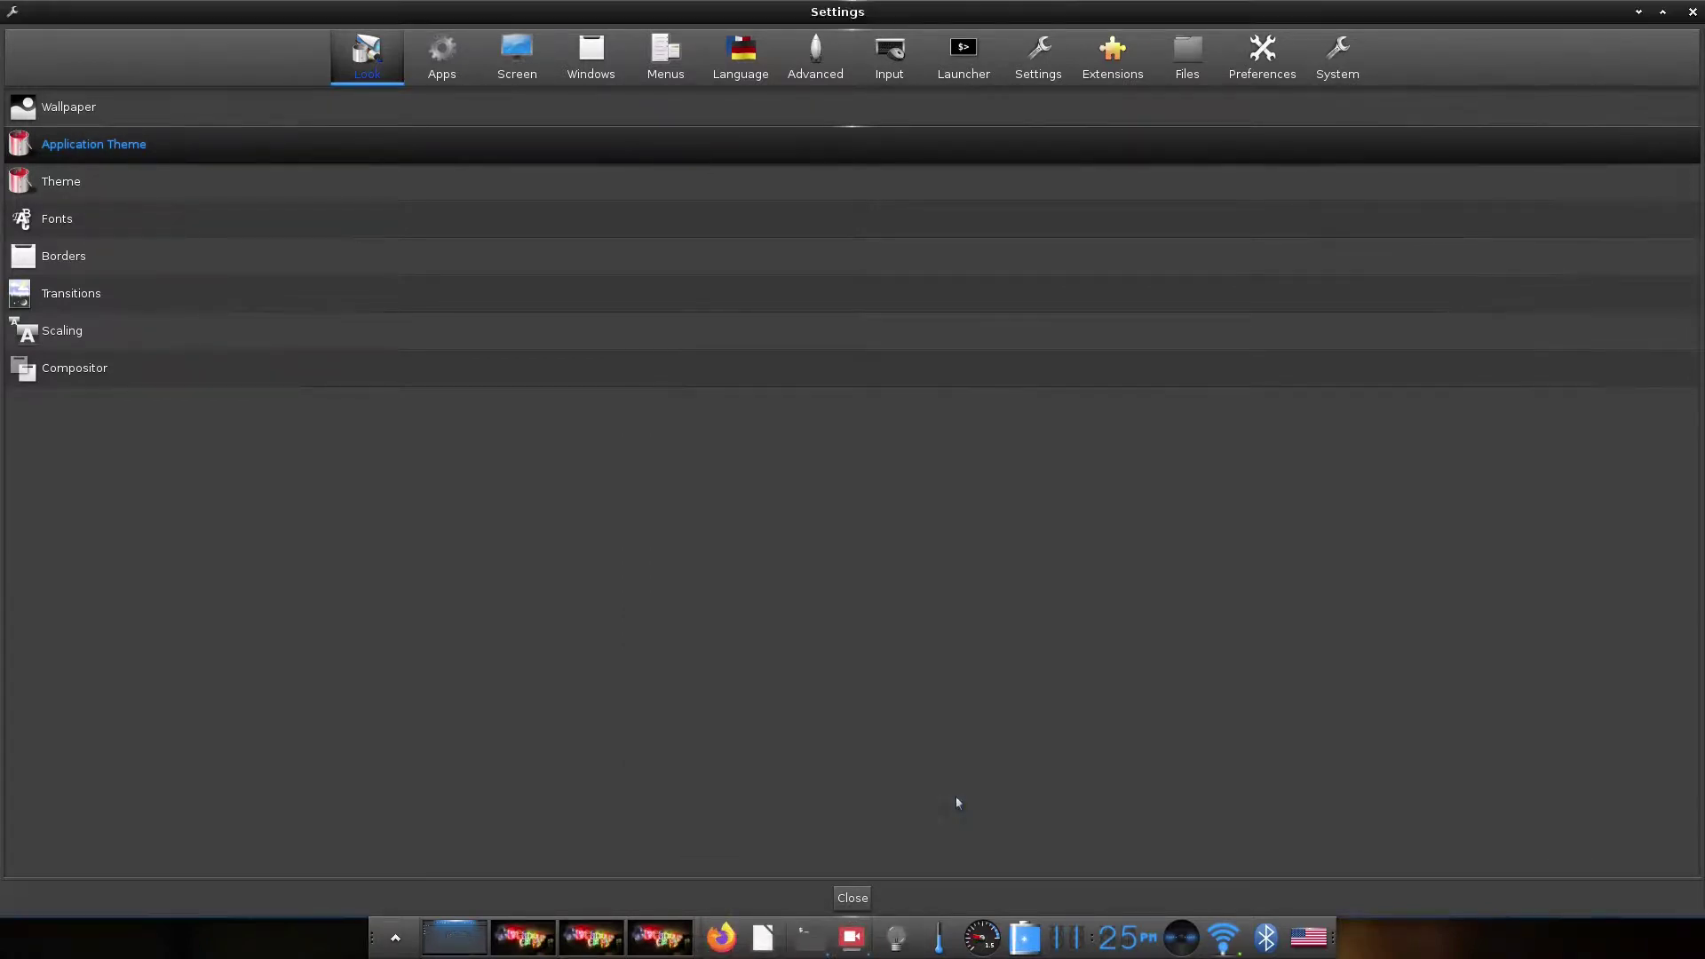
Hide Settings and add an analog Clock gadget to the desktop via Desktop Gadgets.
left_click(1640, 13)
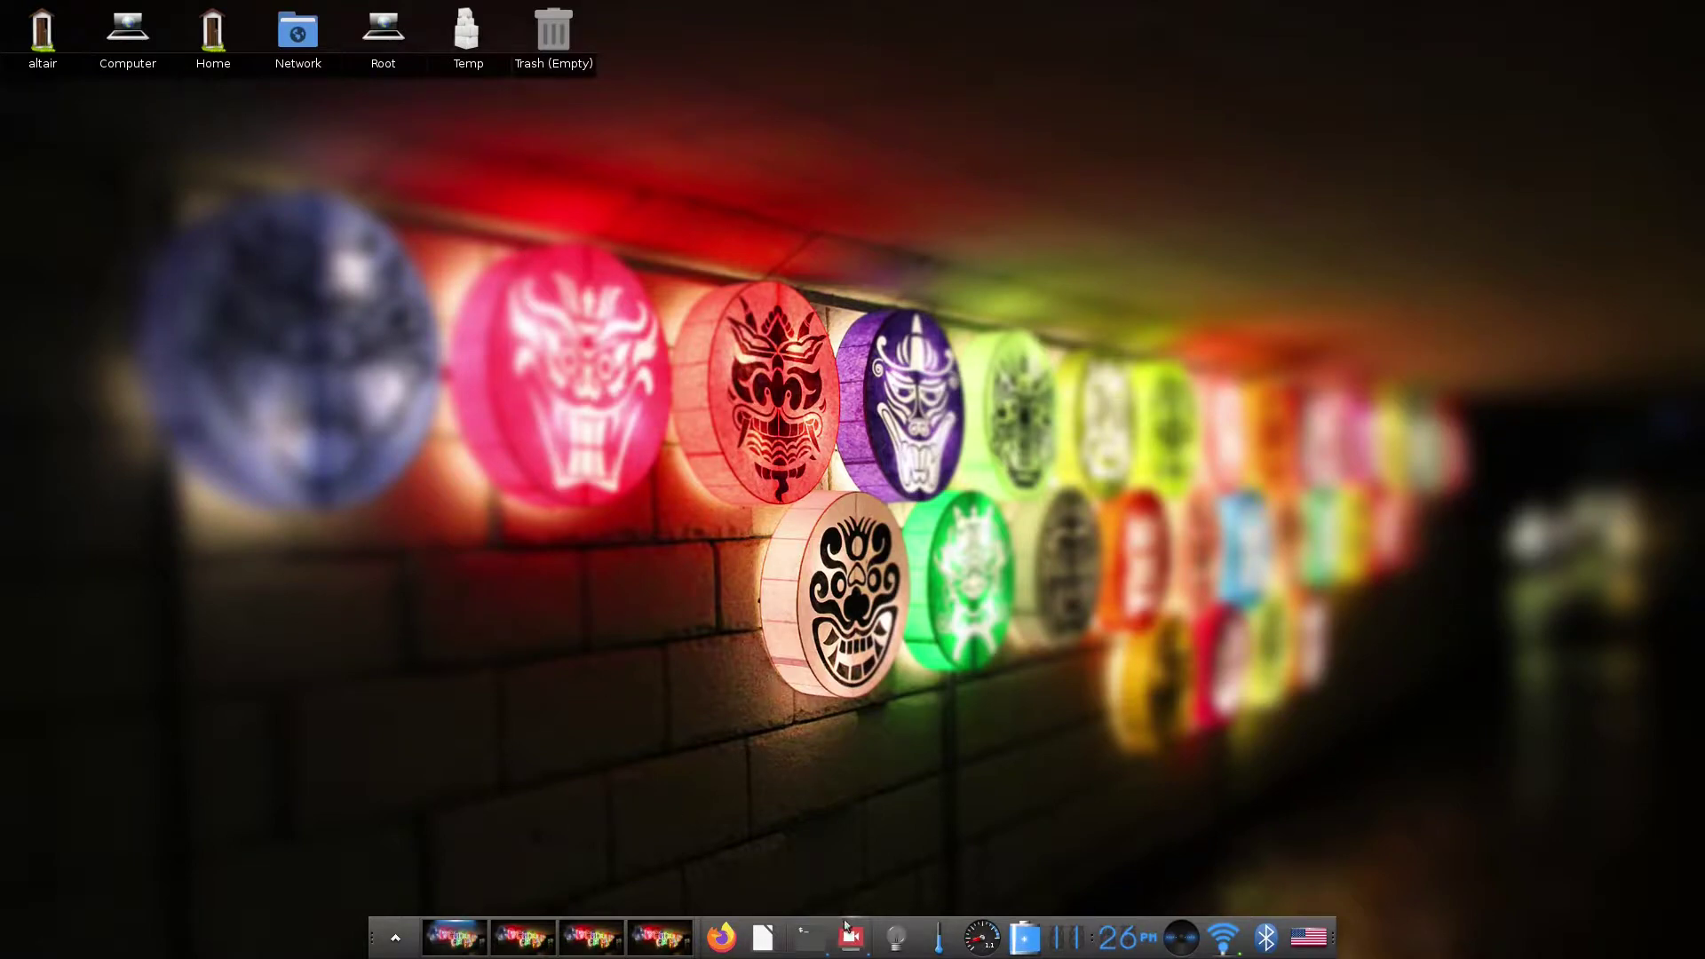
mouse_move(806, 928)
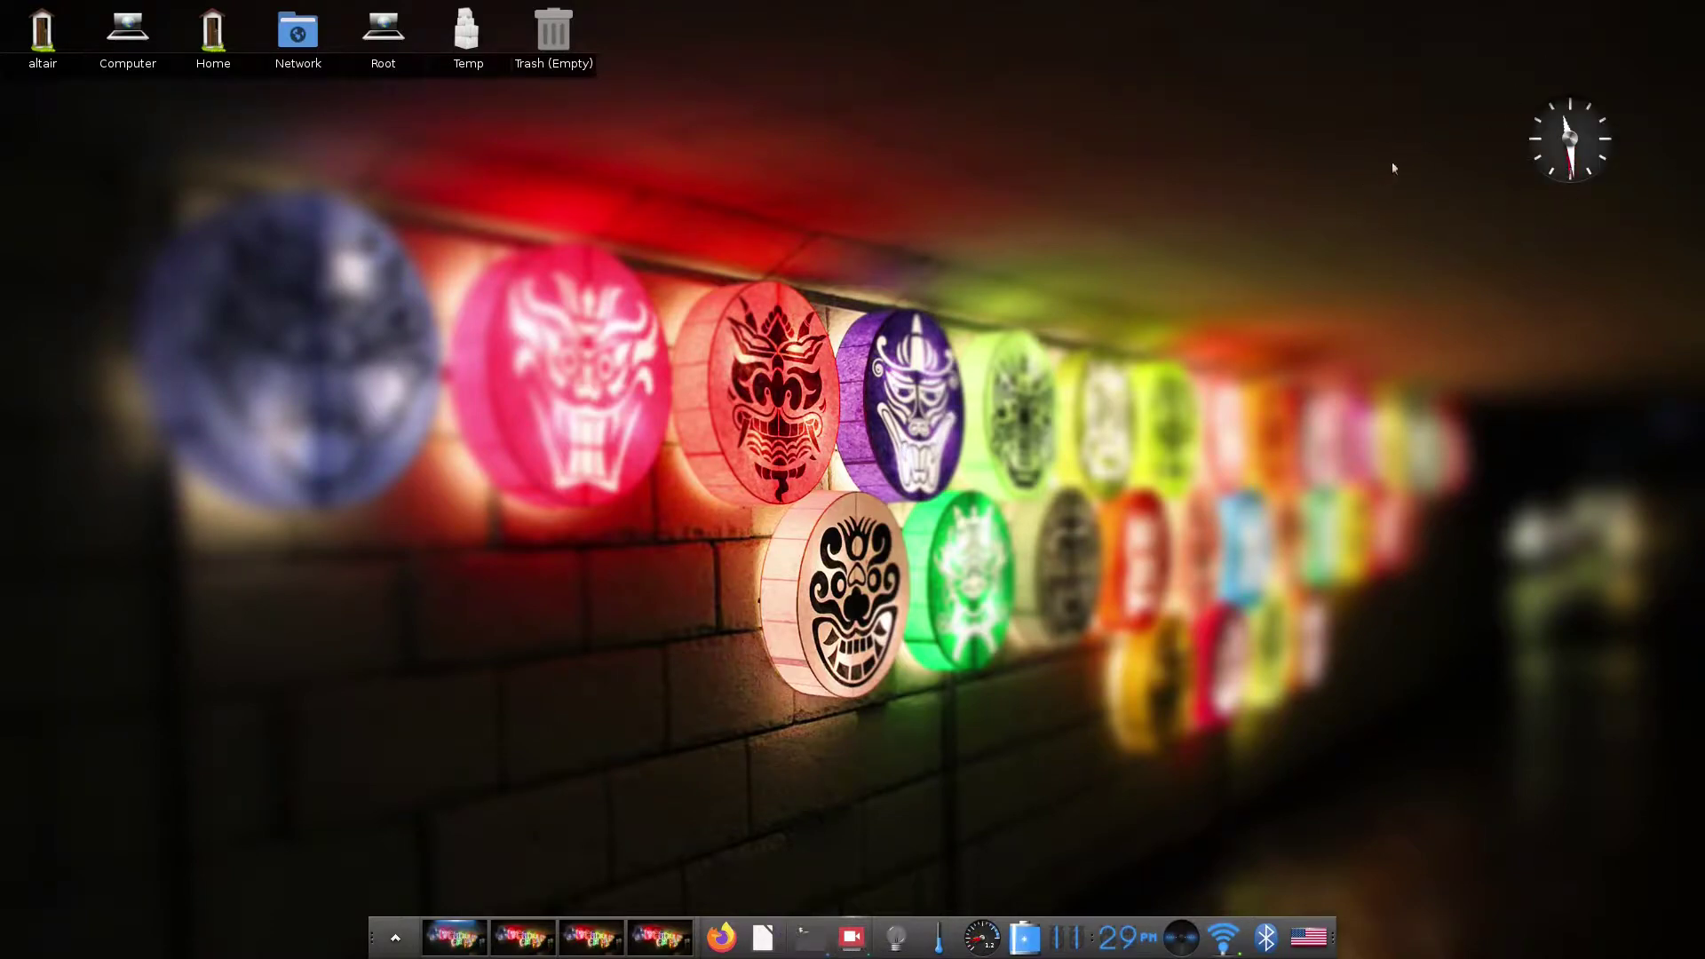
left_click(965, 242)
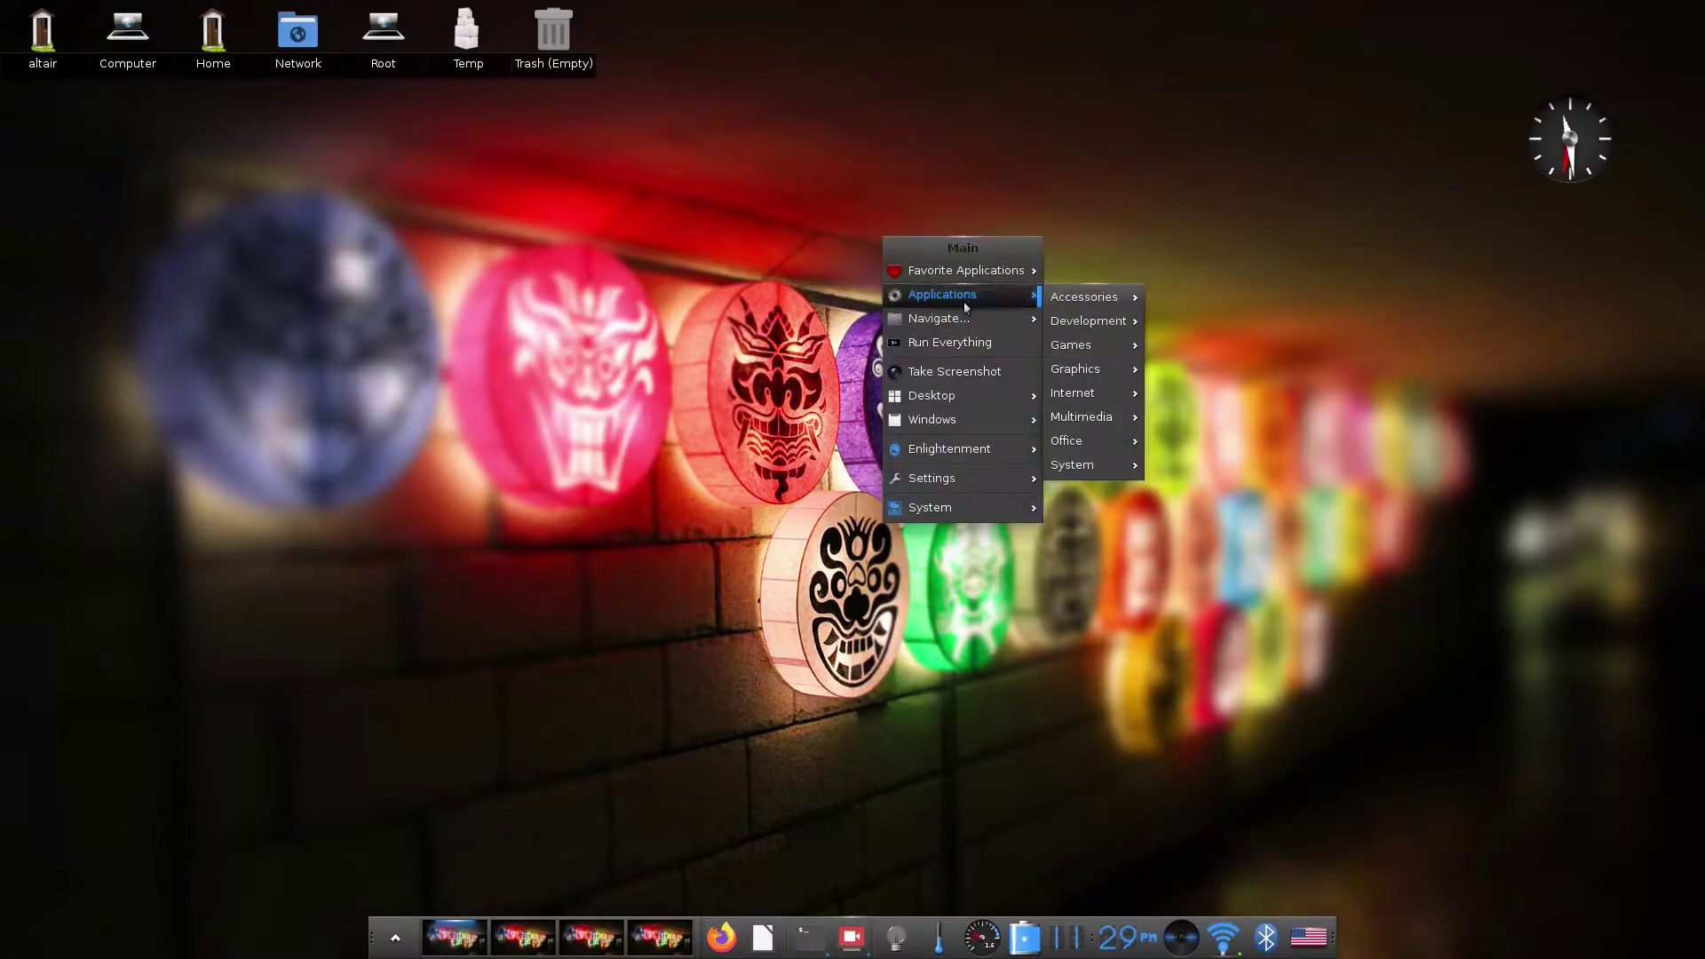
mouse_move(956, 407)
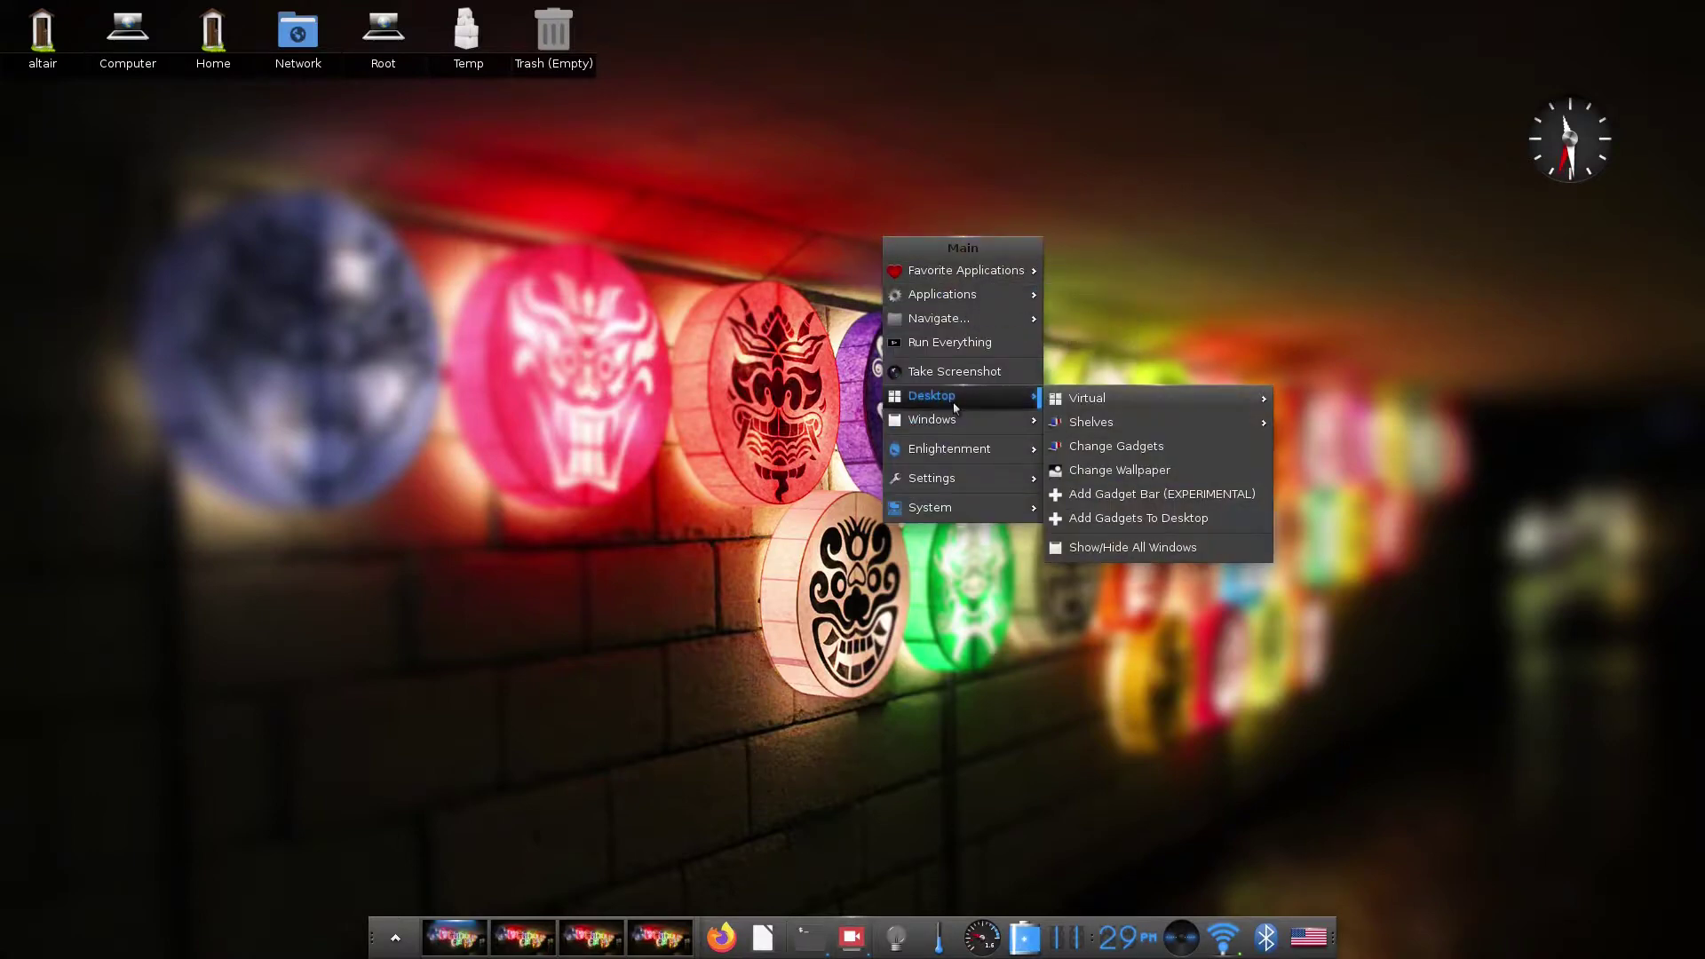
left_click(1115, 446)
scroll(796, 455, "down", 5)
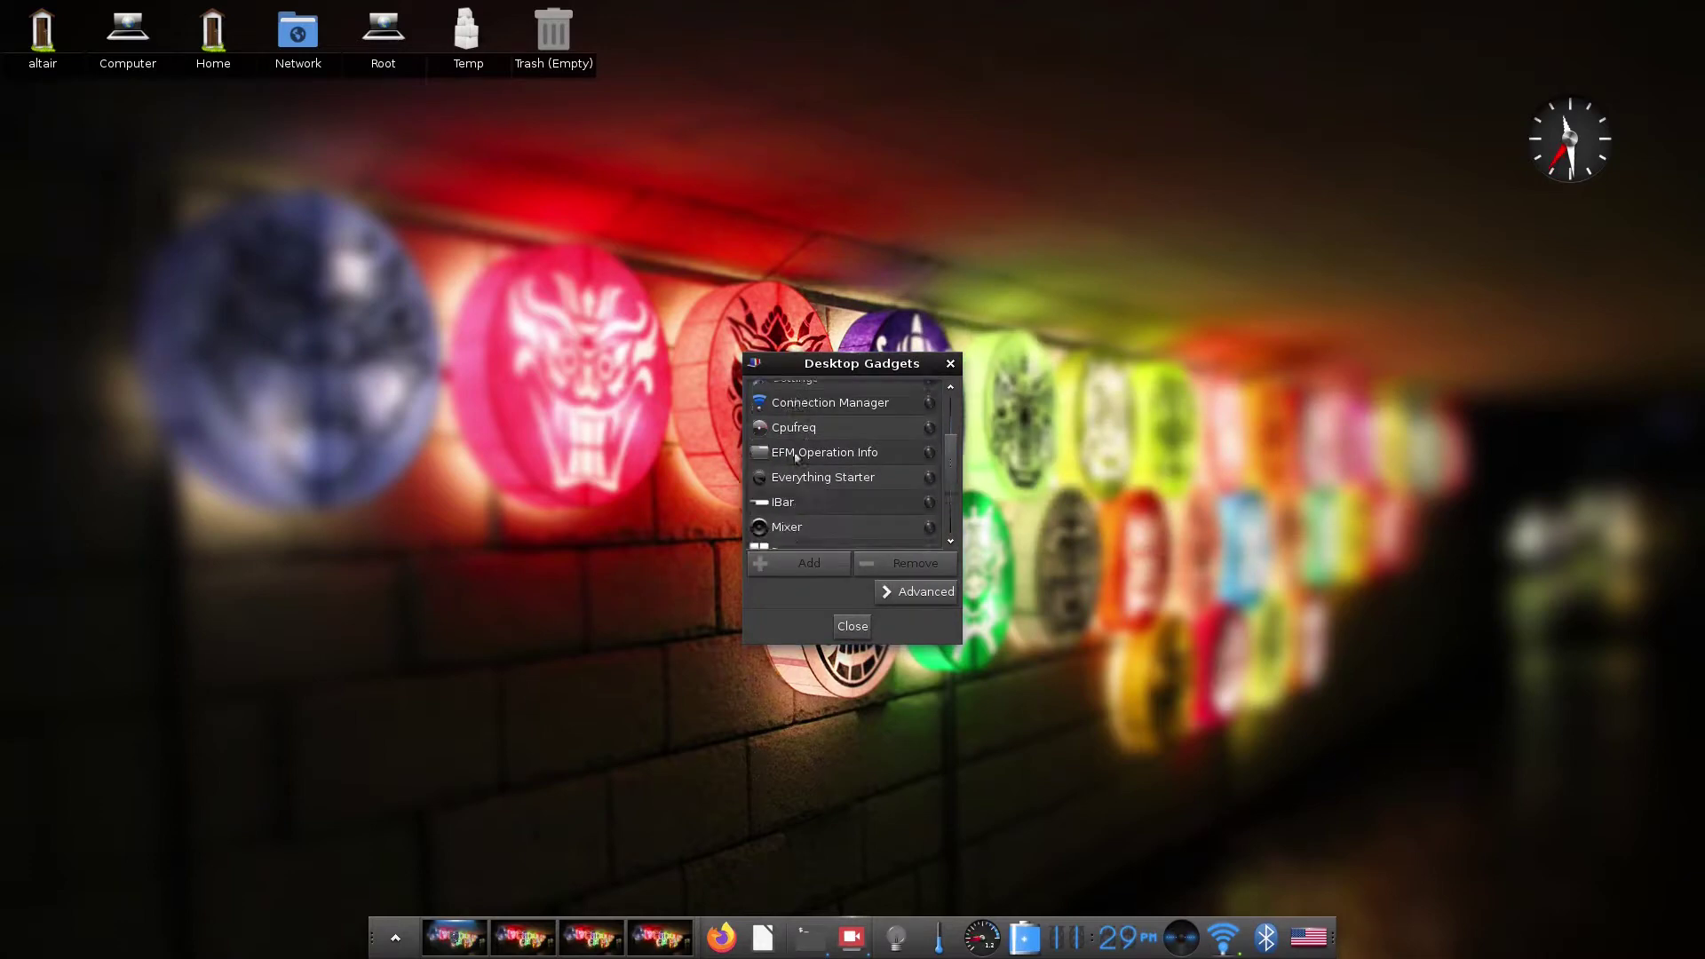
scroll(796, 457, "up", 5)
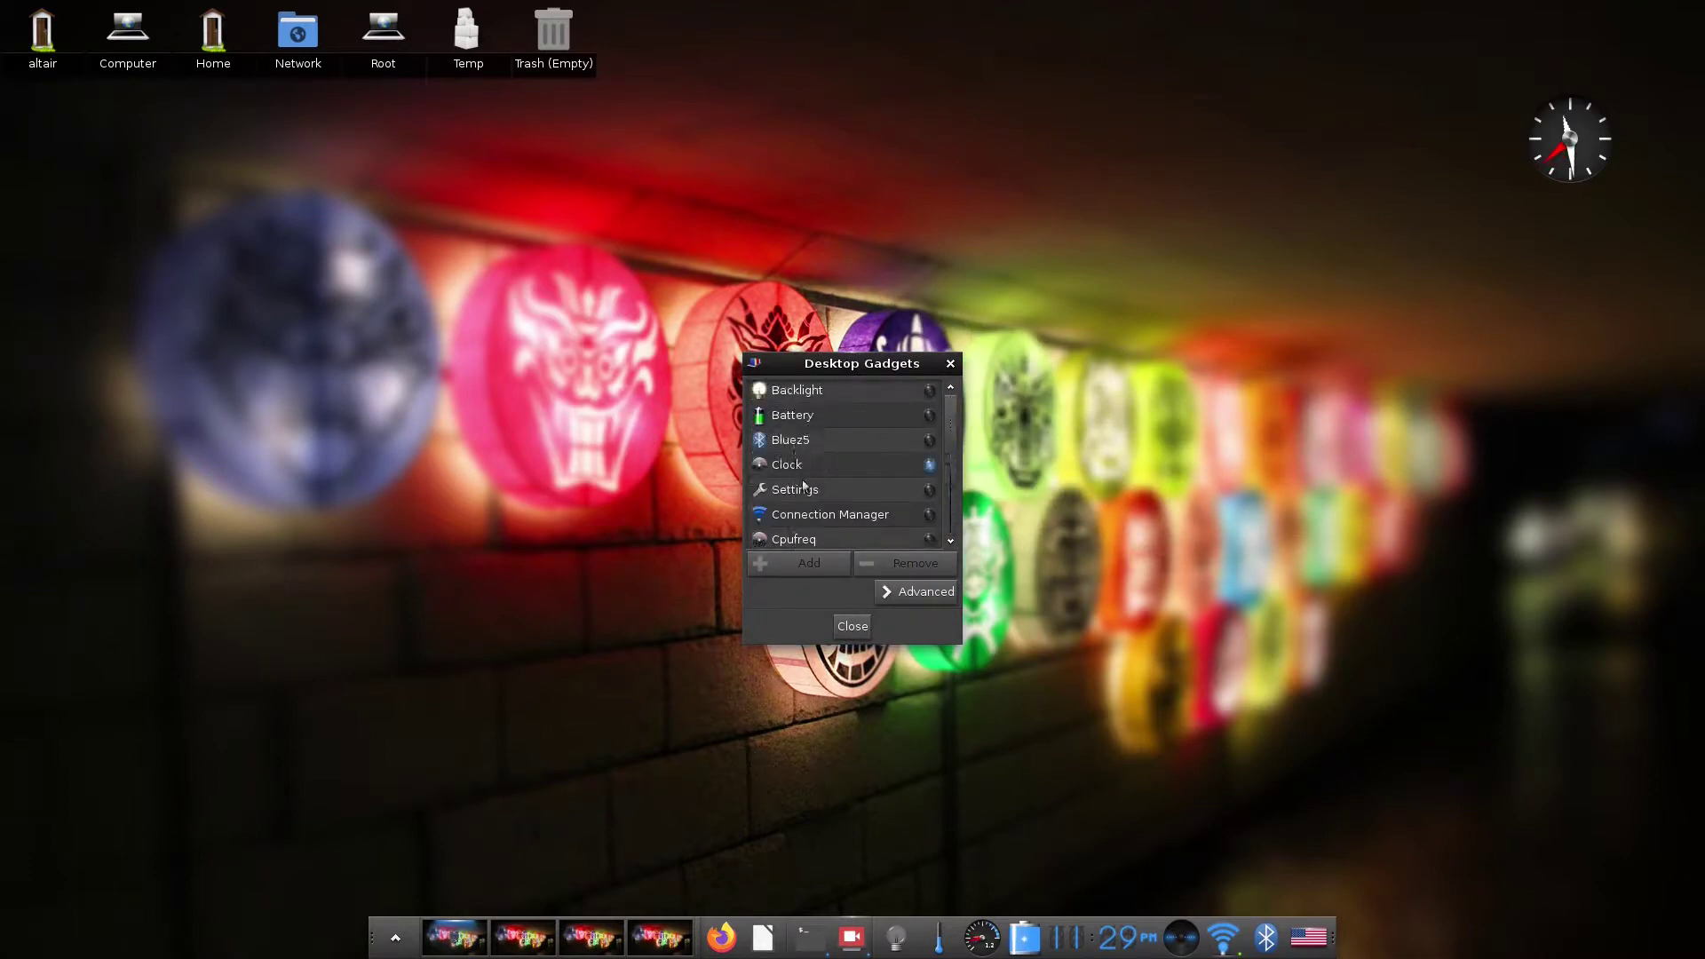
left_click(842, 627)
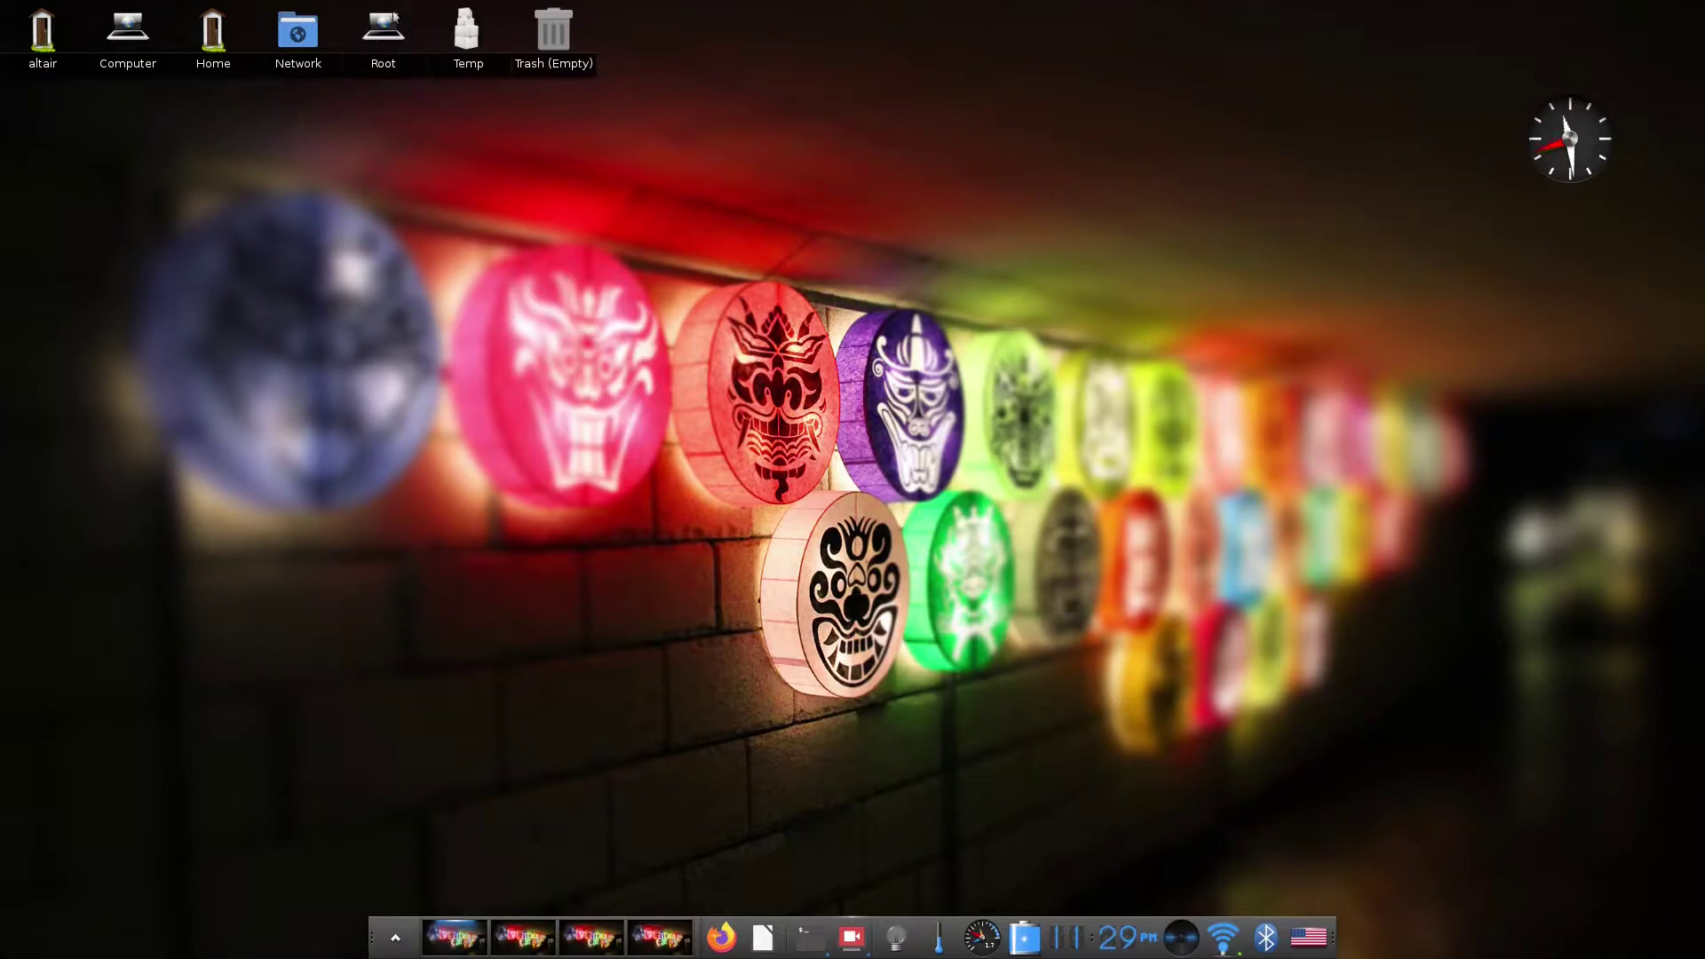
left_click(471, 280)
Untick Icons On Desktop in File Manager's Display settings, apply, and close Settings.
mouse_move(533, 515)
left_click(702, 518)
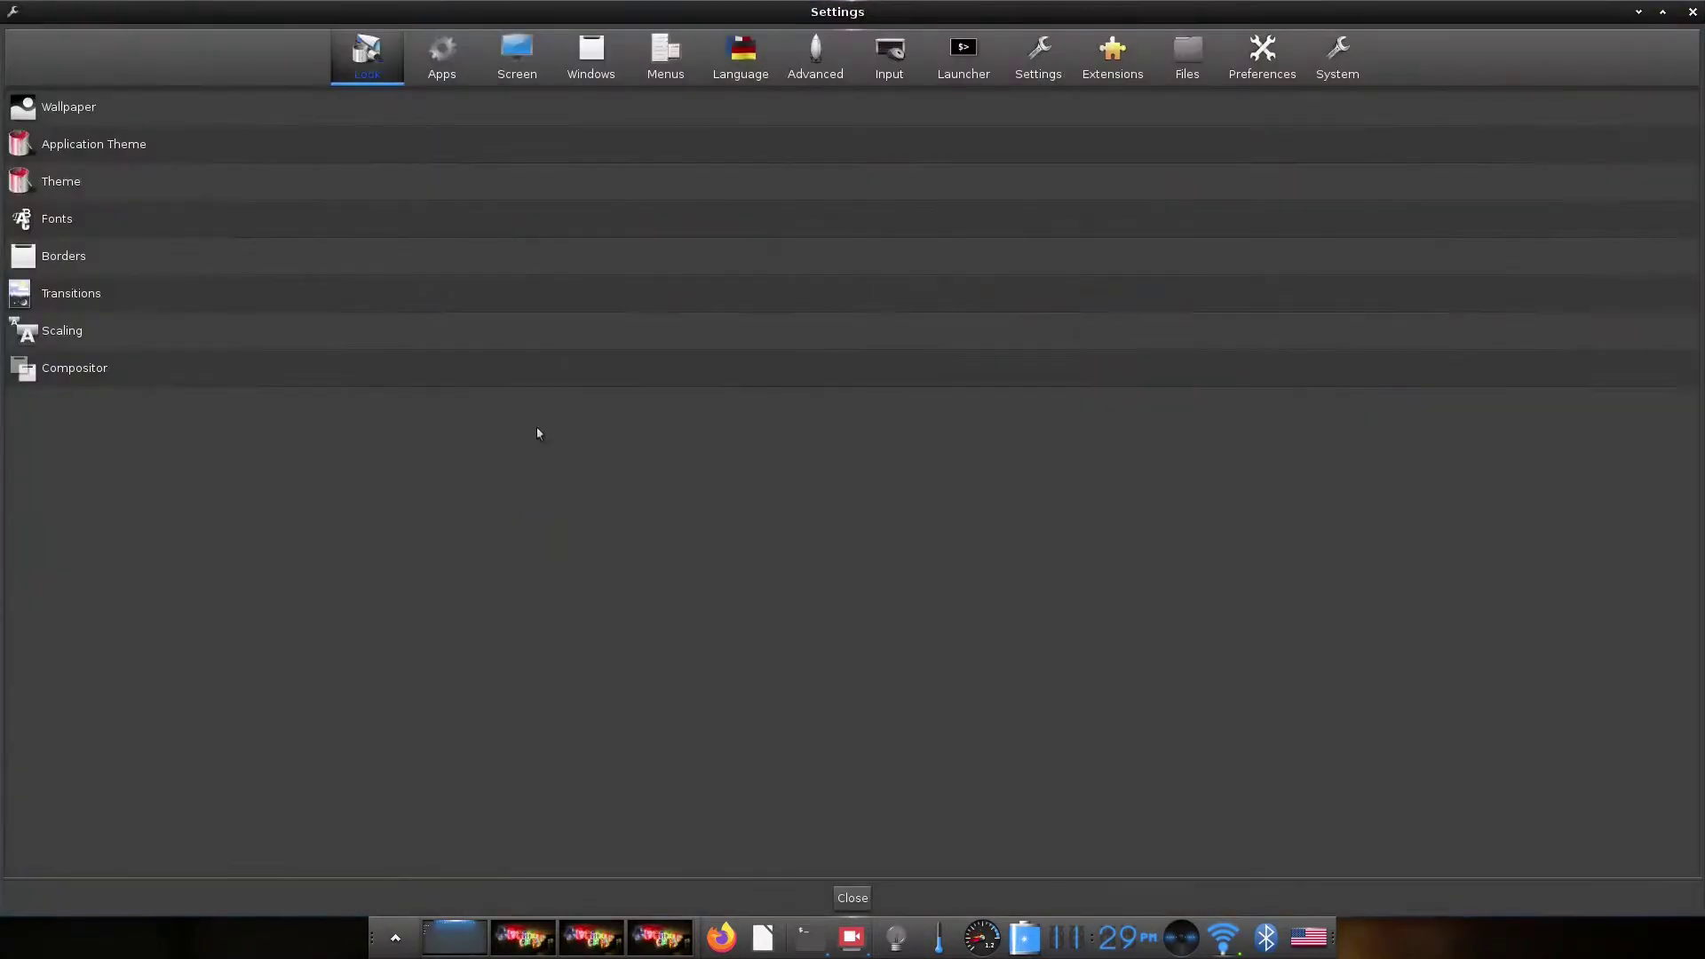
left_click(1190, 55)
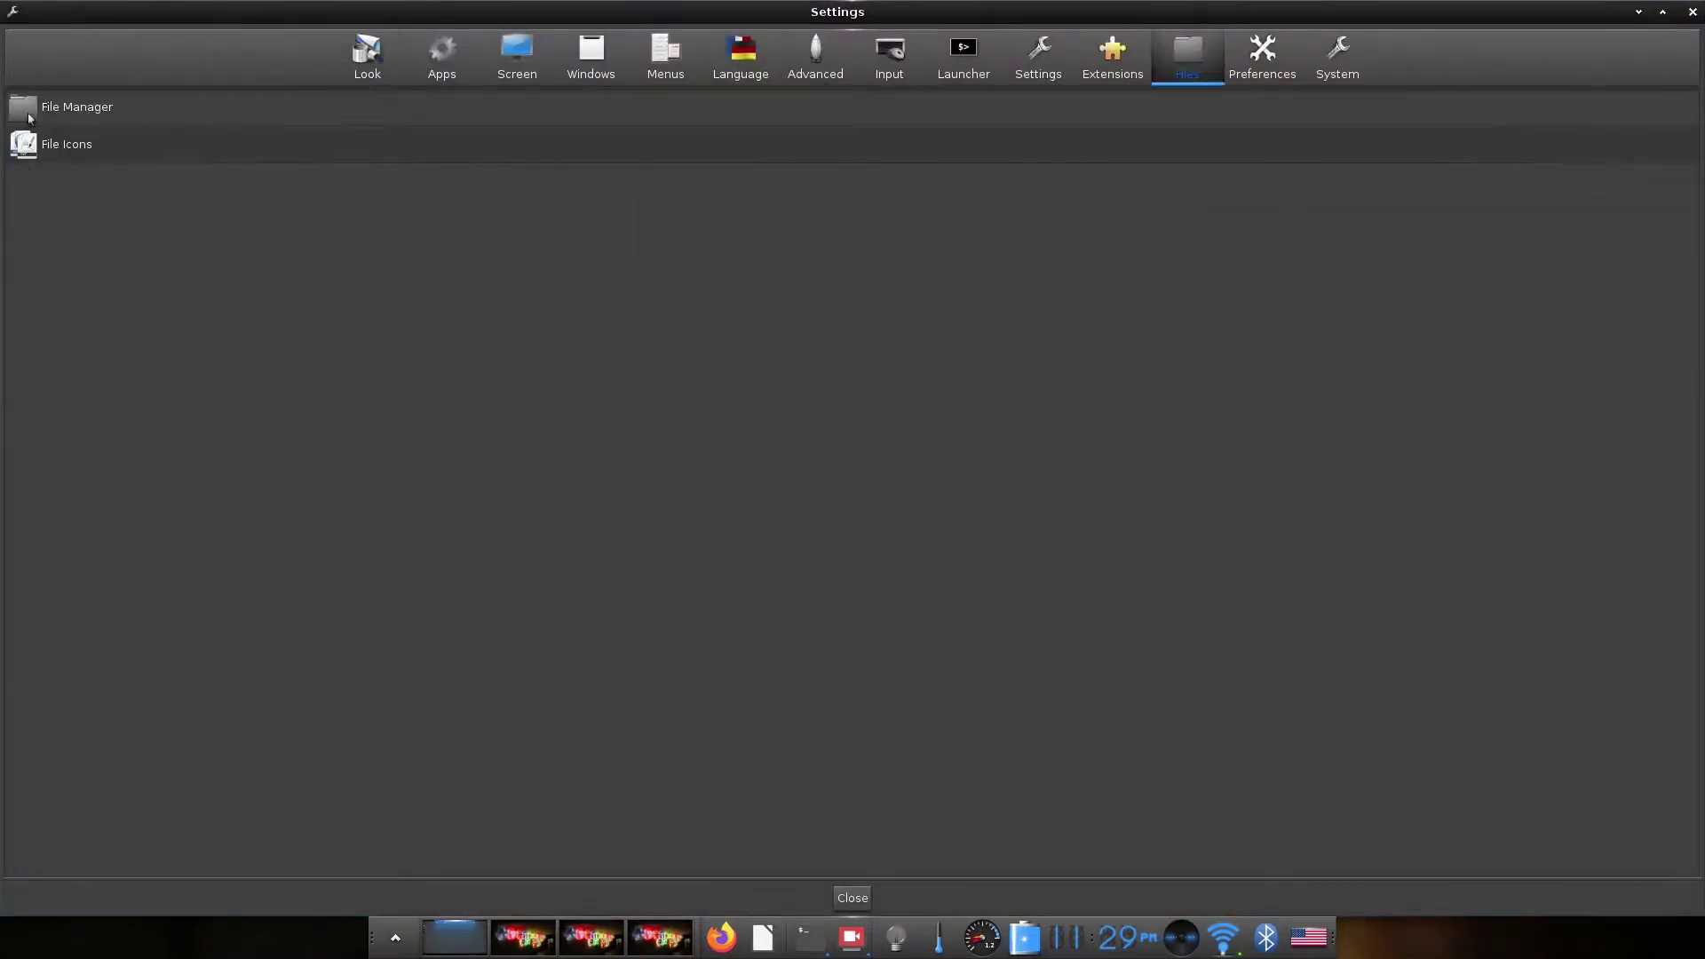
left_click(29, 118)
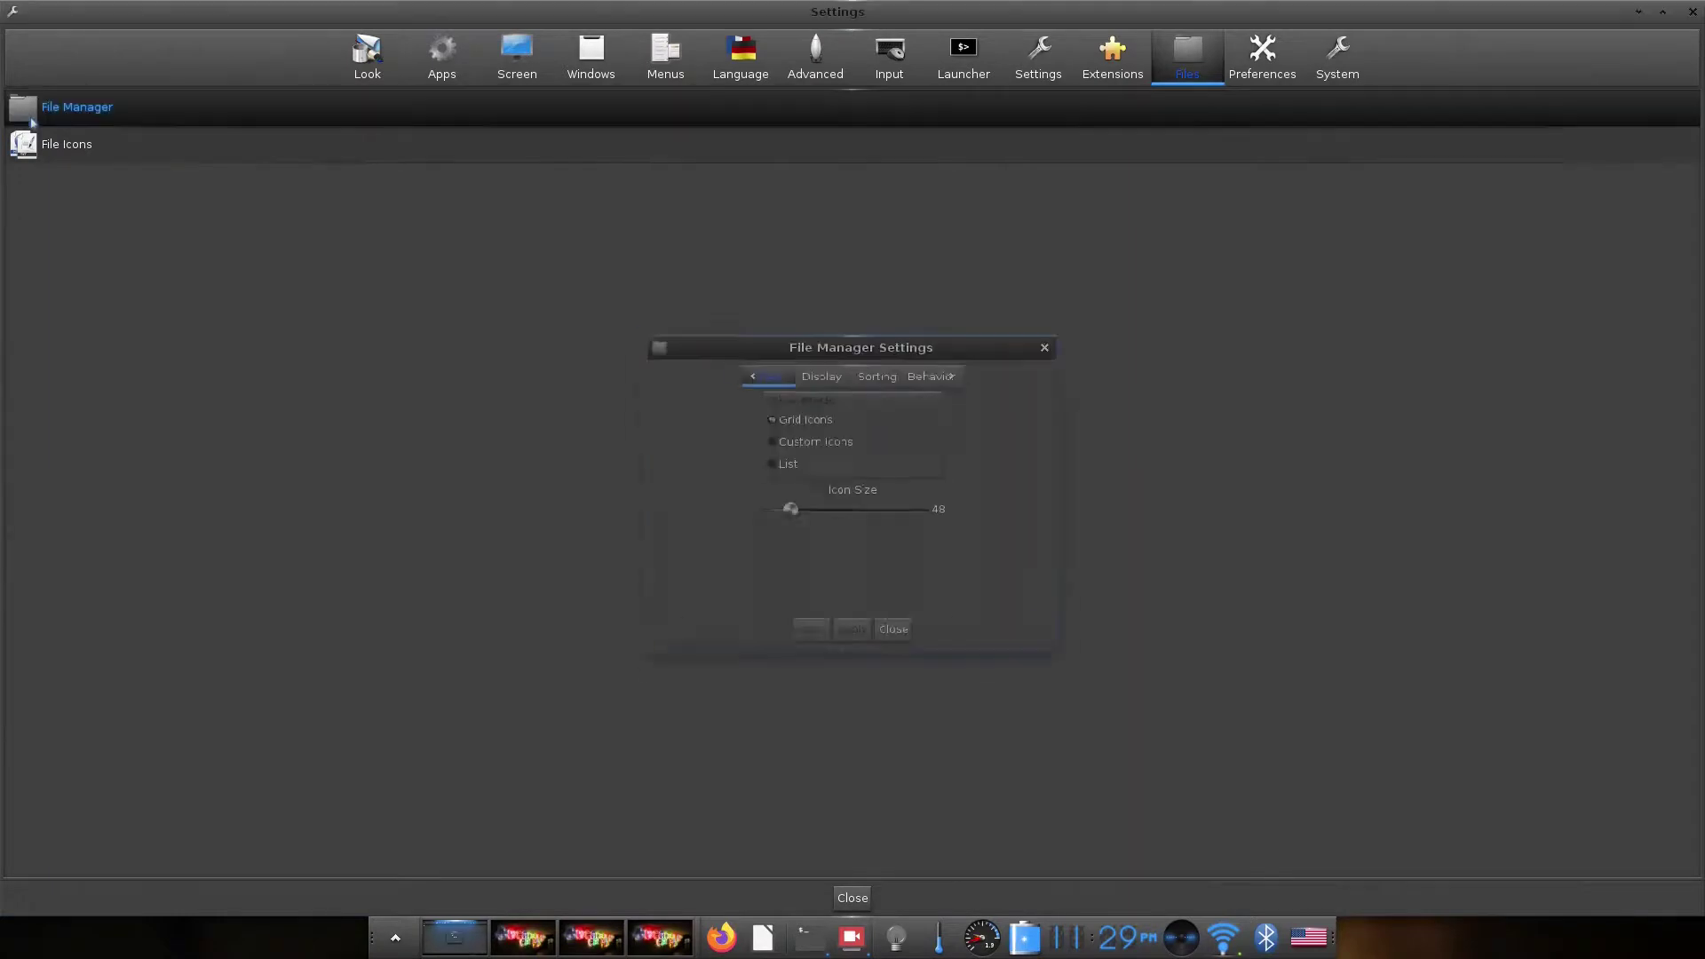
left_click(839, 373)
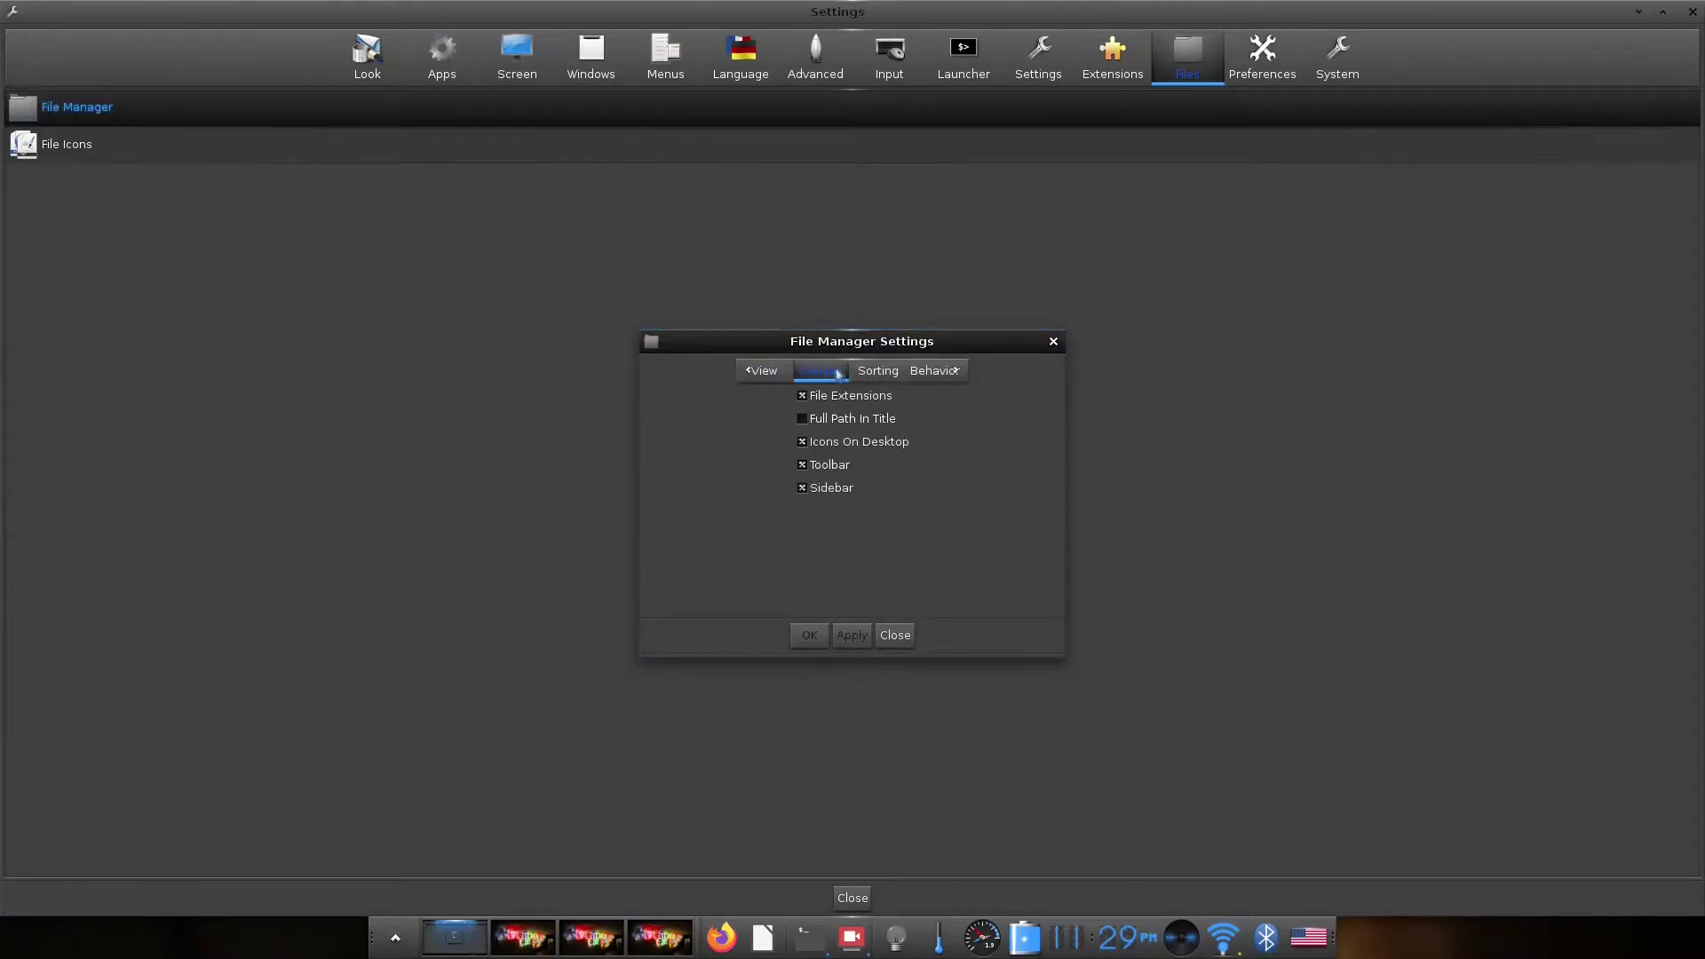
left_click(823, 448)
left_click(858, 646)
left_click(893, 636)
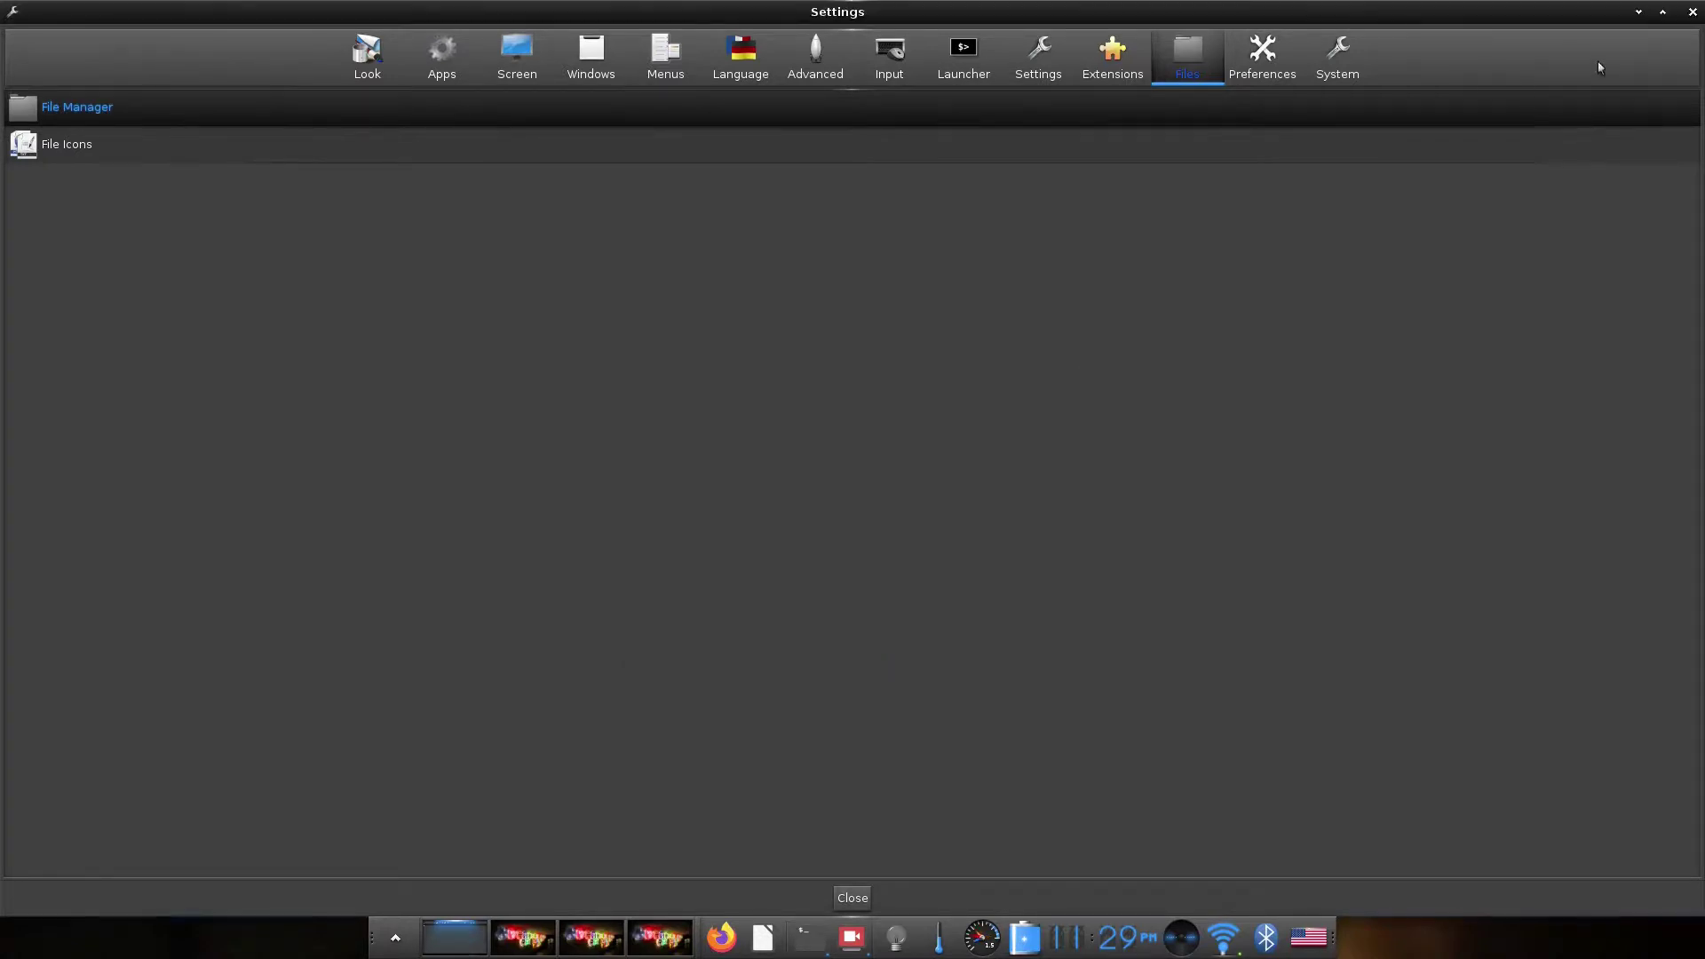
left_click(1691, 12)
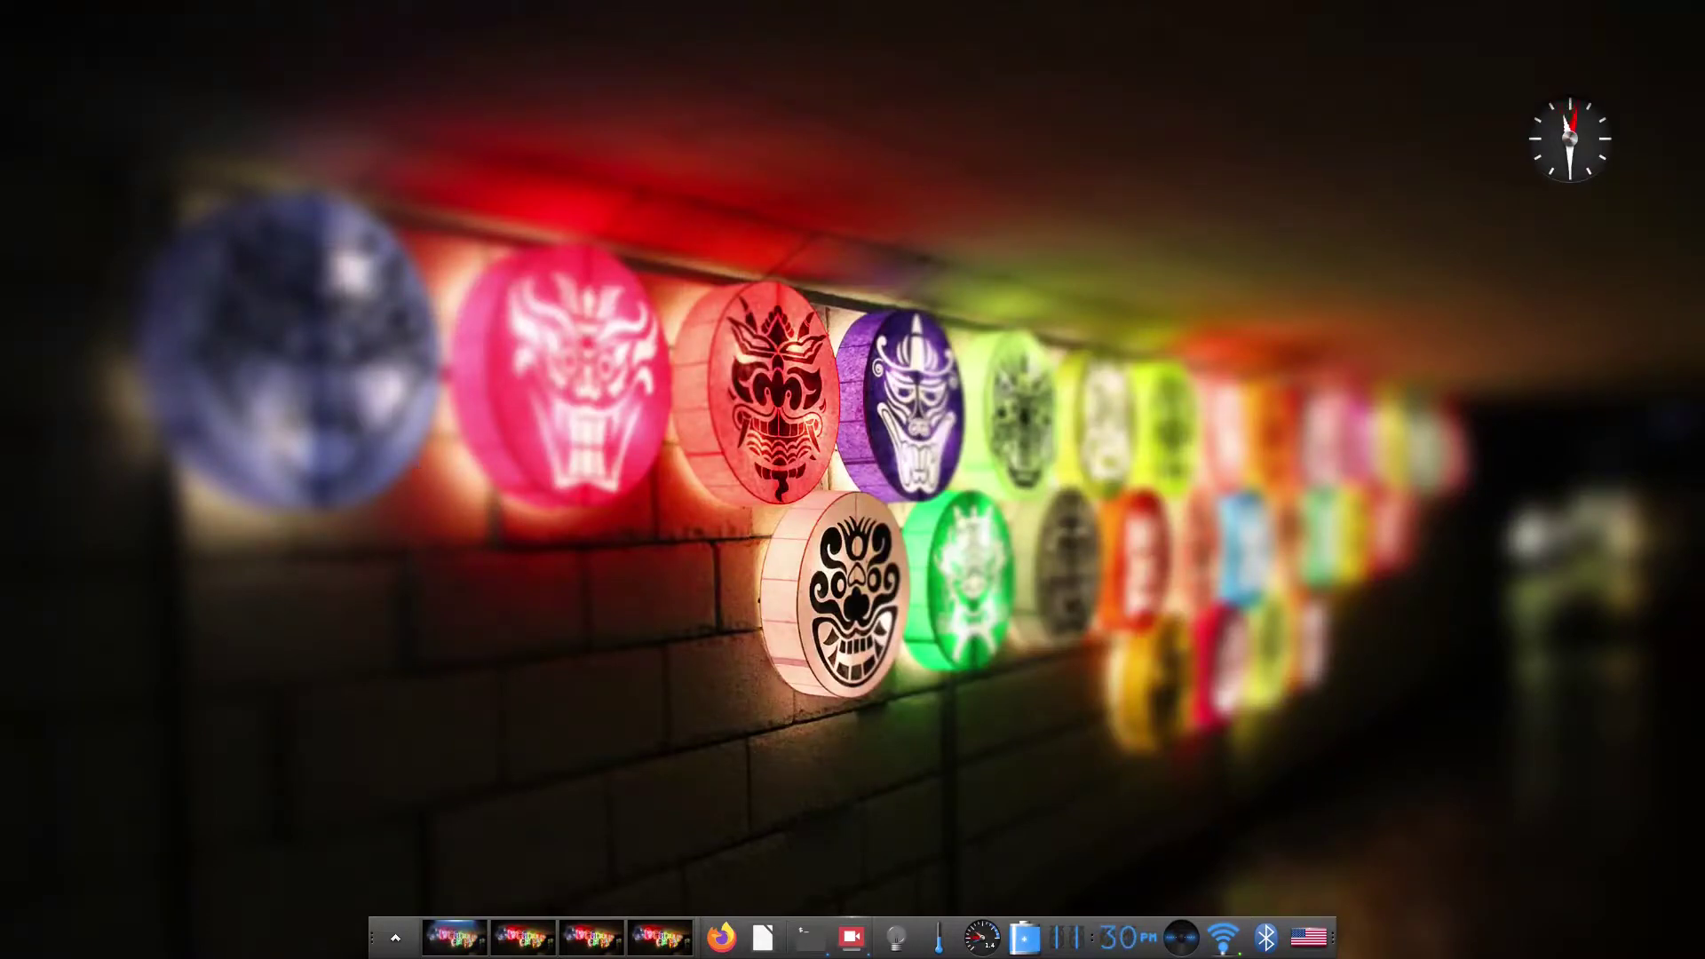
Bring the Downloads file manager window forward from the taskbar.
mouse_move(23, 453)
mouse_move(1, 422)
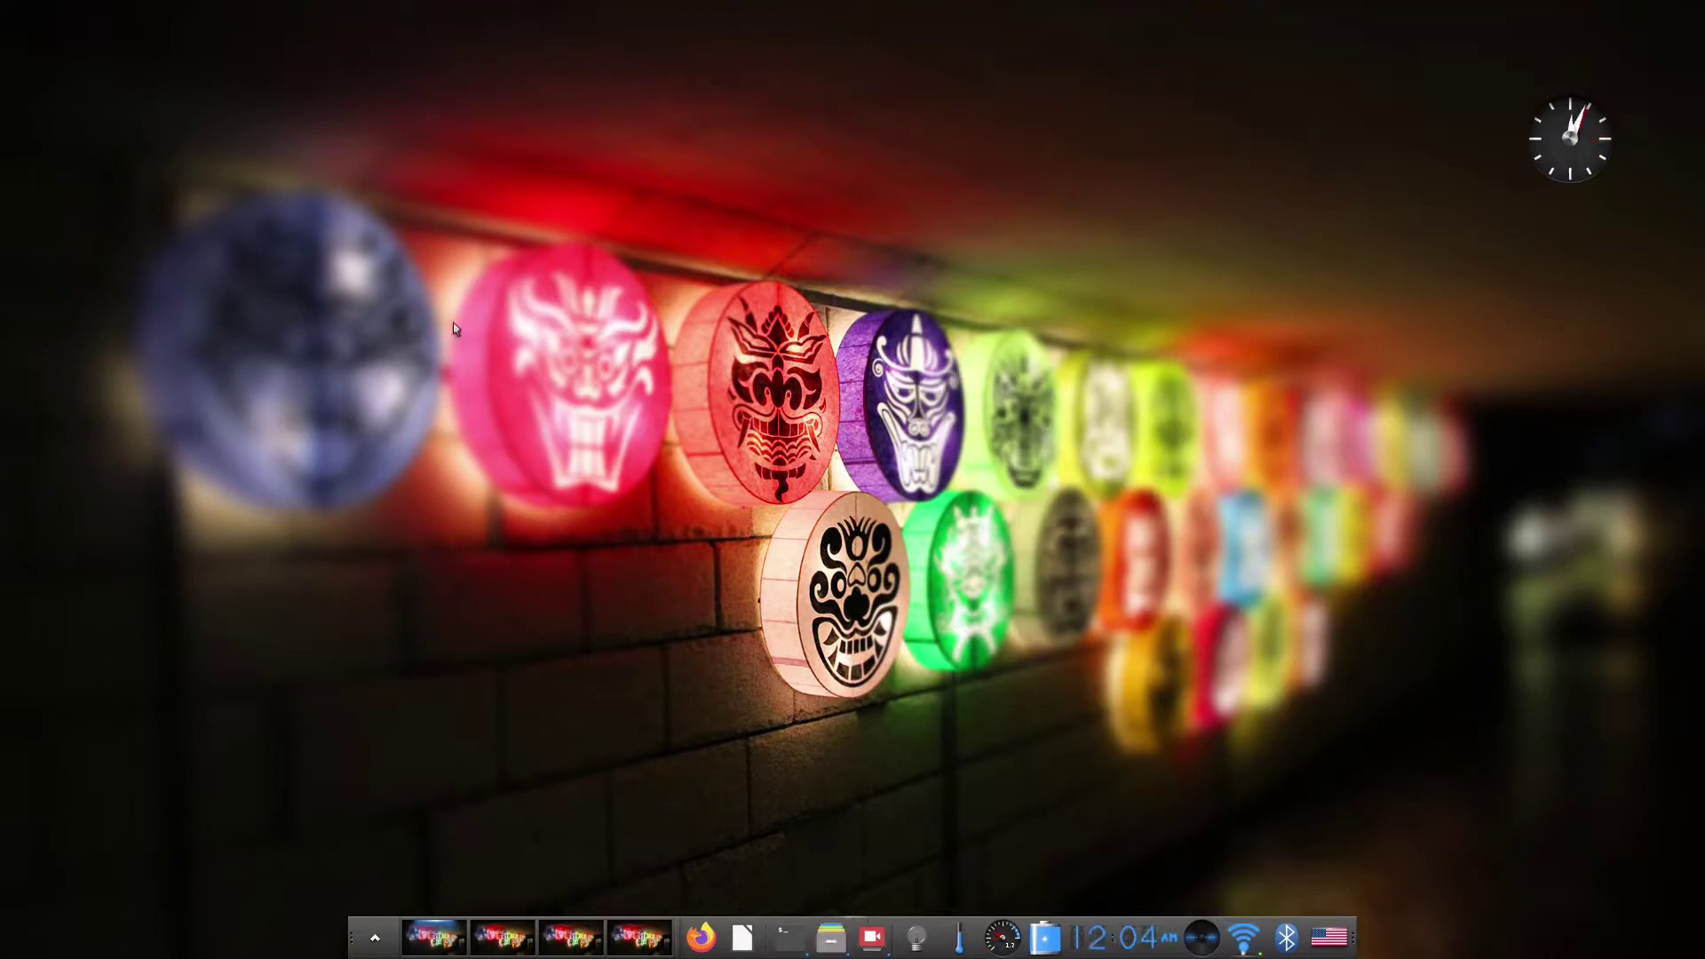
mouse_move(871, 951)
left_click(829, 937)
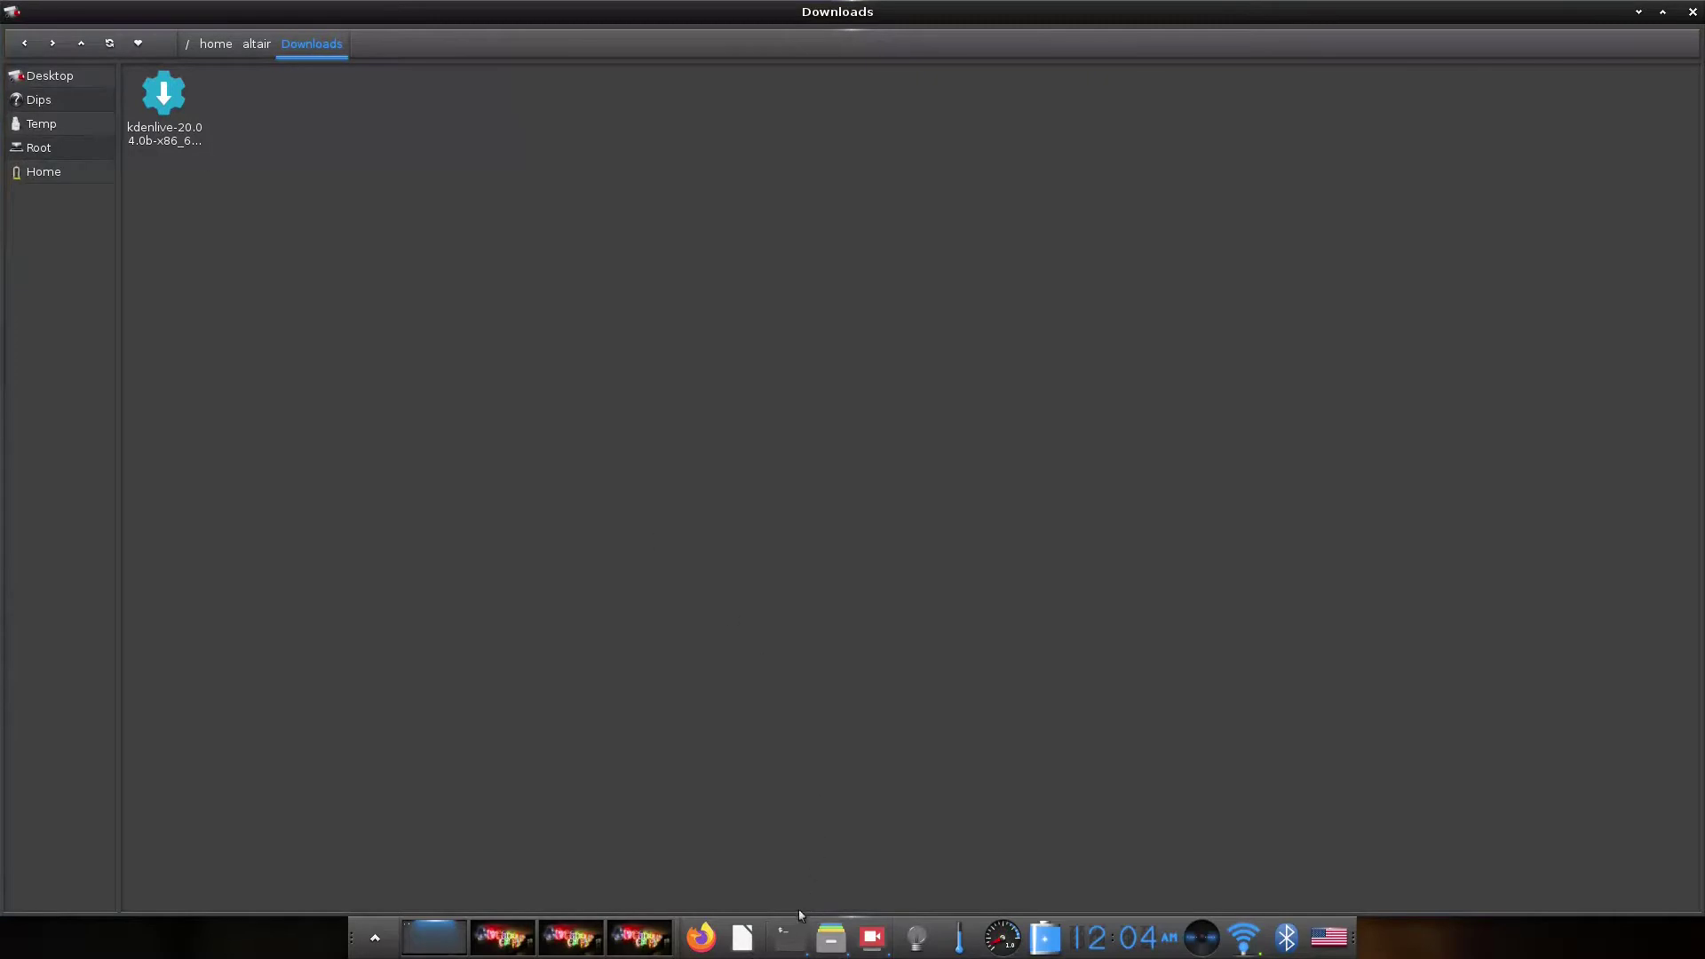
Raise the terminal, then Alt+Tab over to the enlightenment.kdenlive Kdenlive window.
left_click(792, 881)
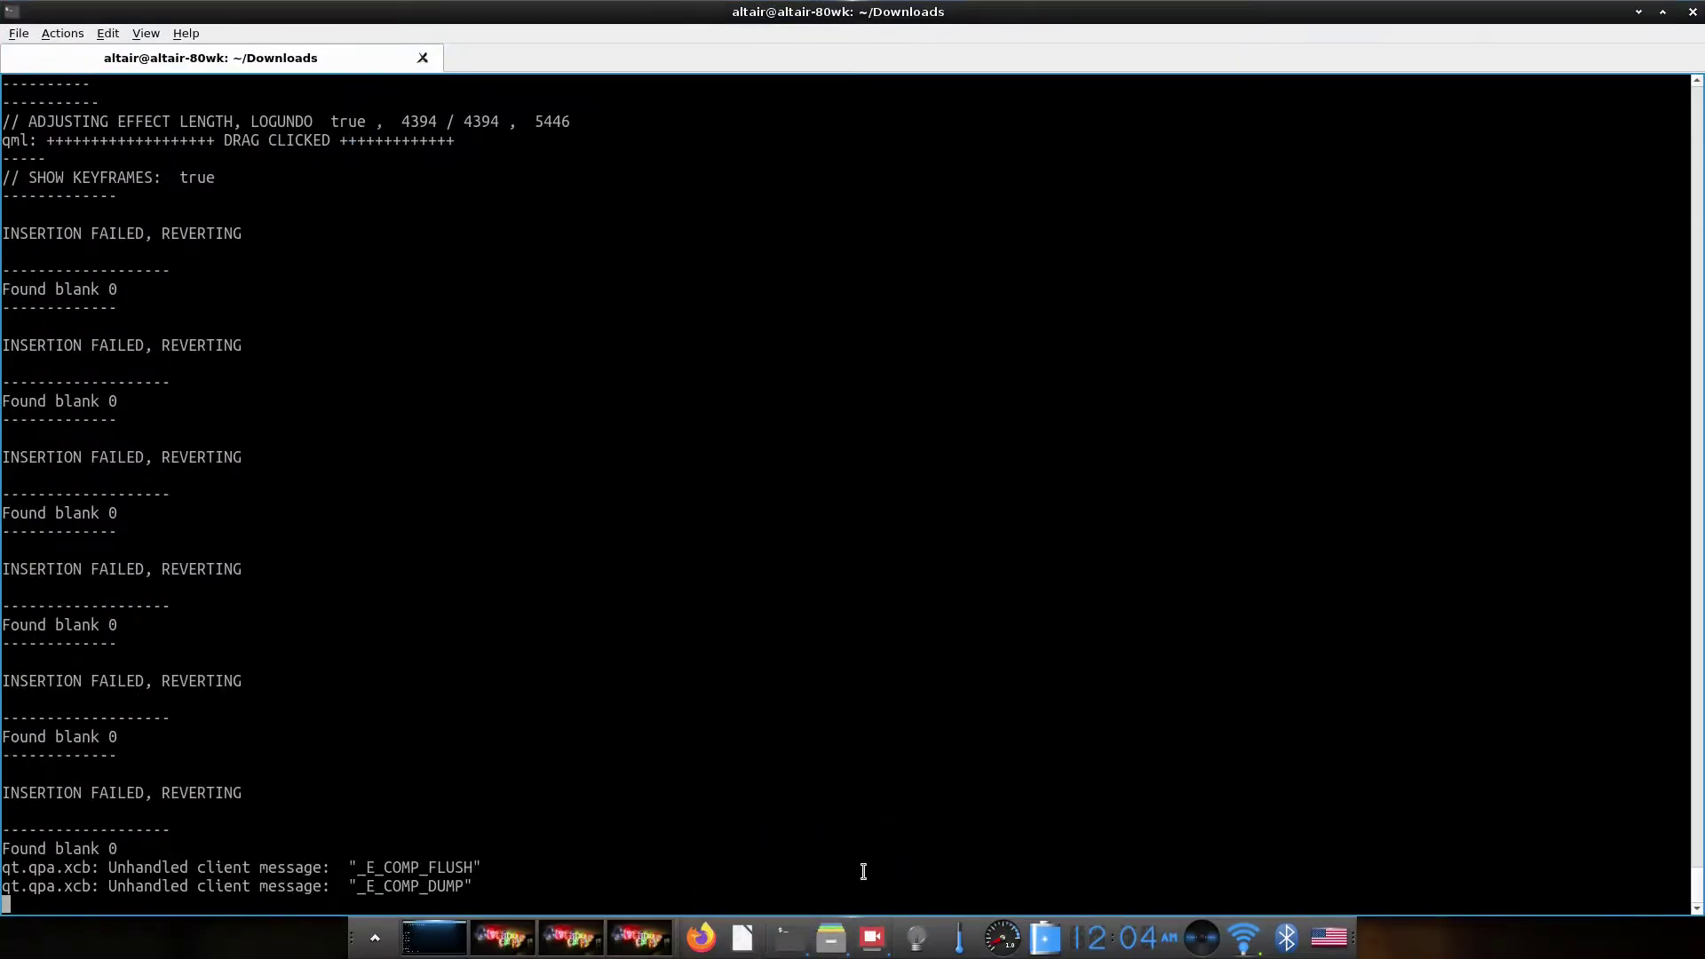
key("alt+Tab")
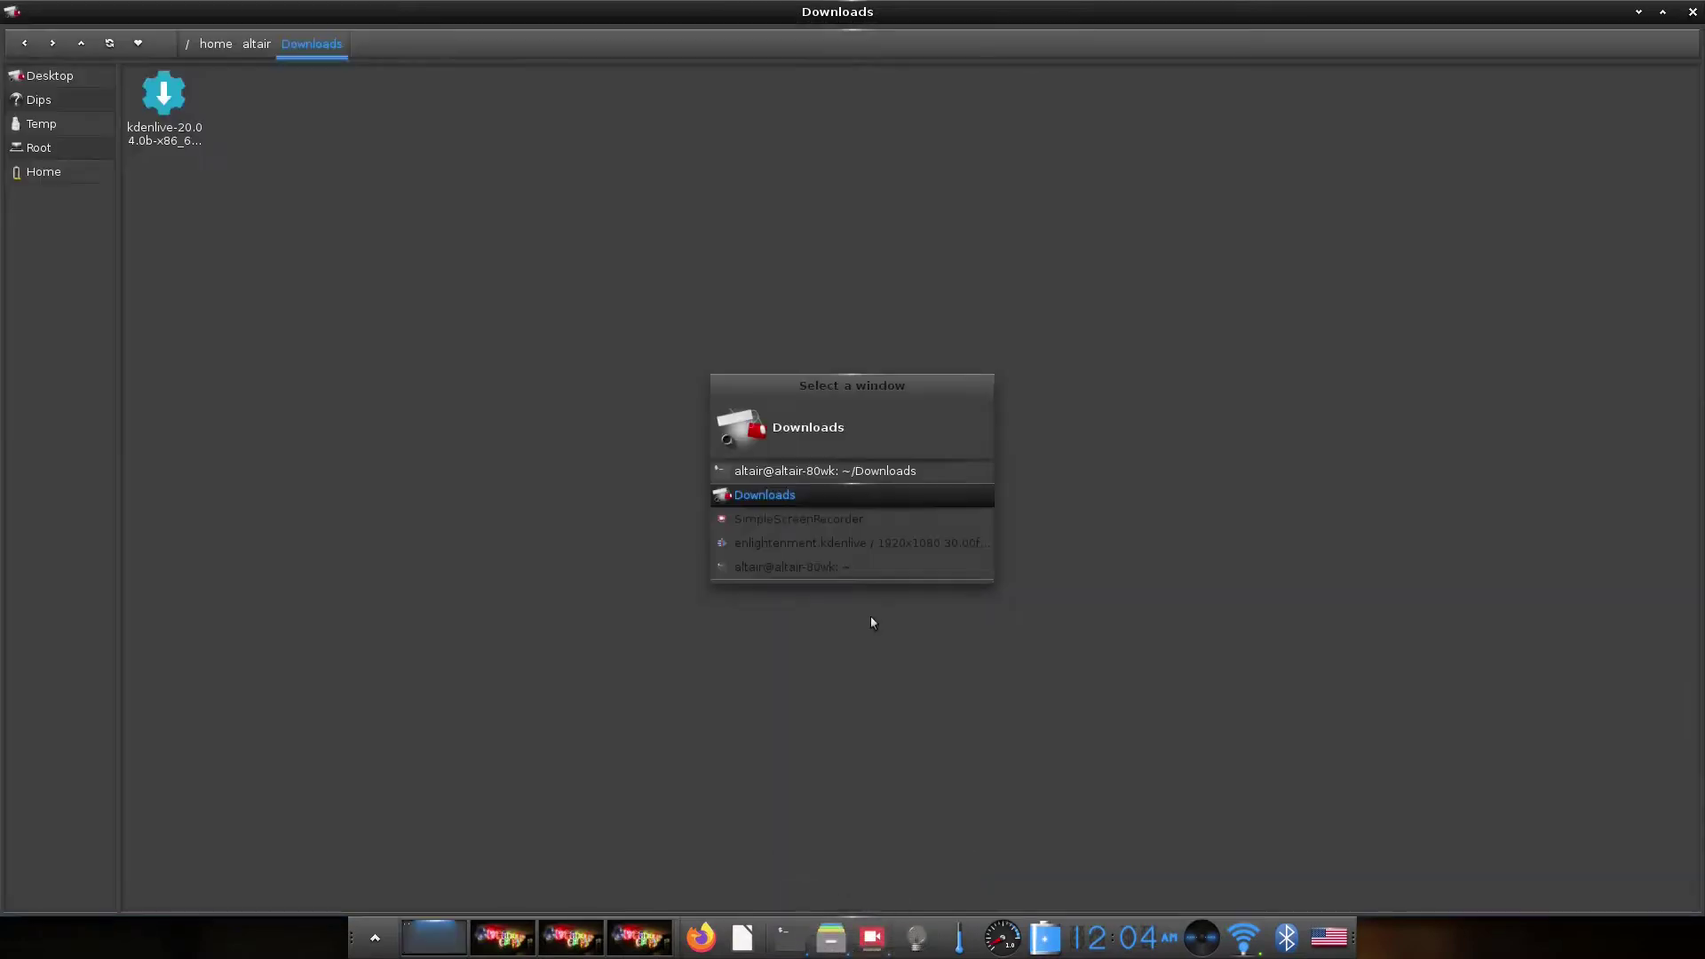
key("alt+Tab")
key("alt+Tab")
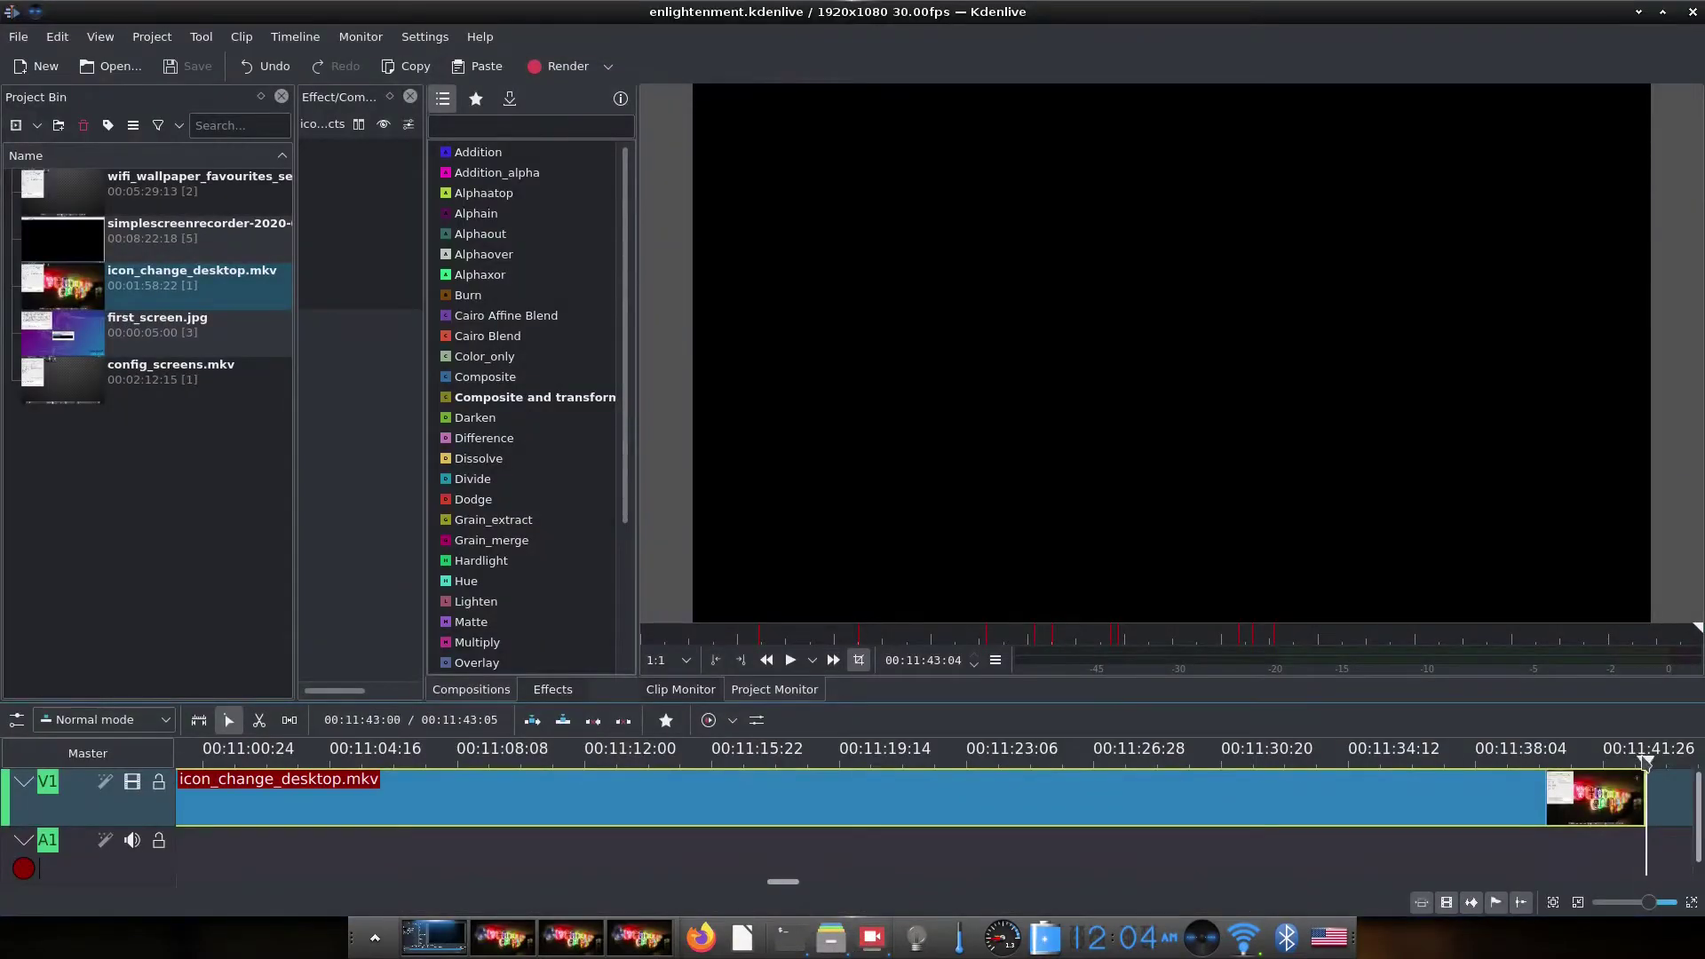
Zoom out the timeline and start playback from around 00:07:56.
scroll(1372, 810, "down", 6, "ctrl")
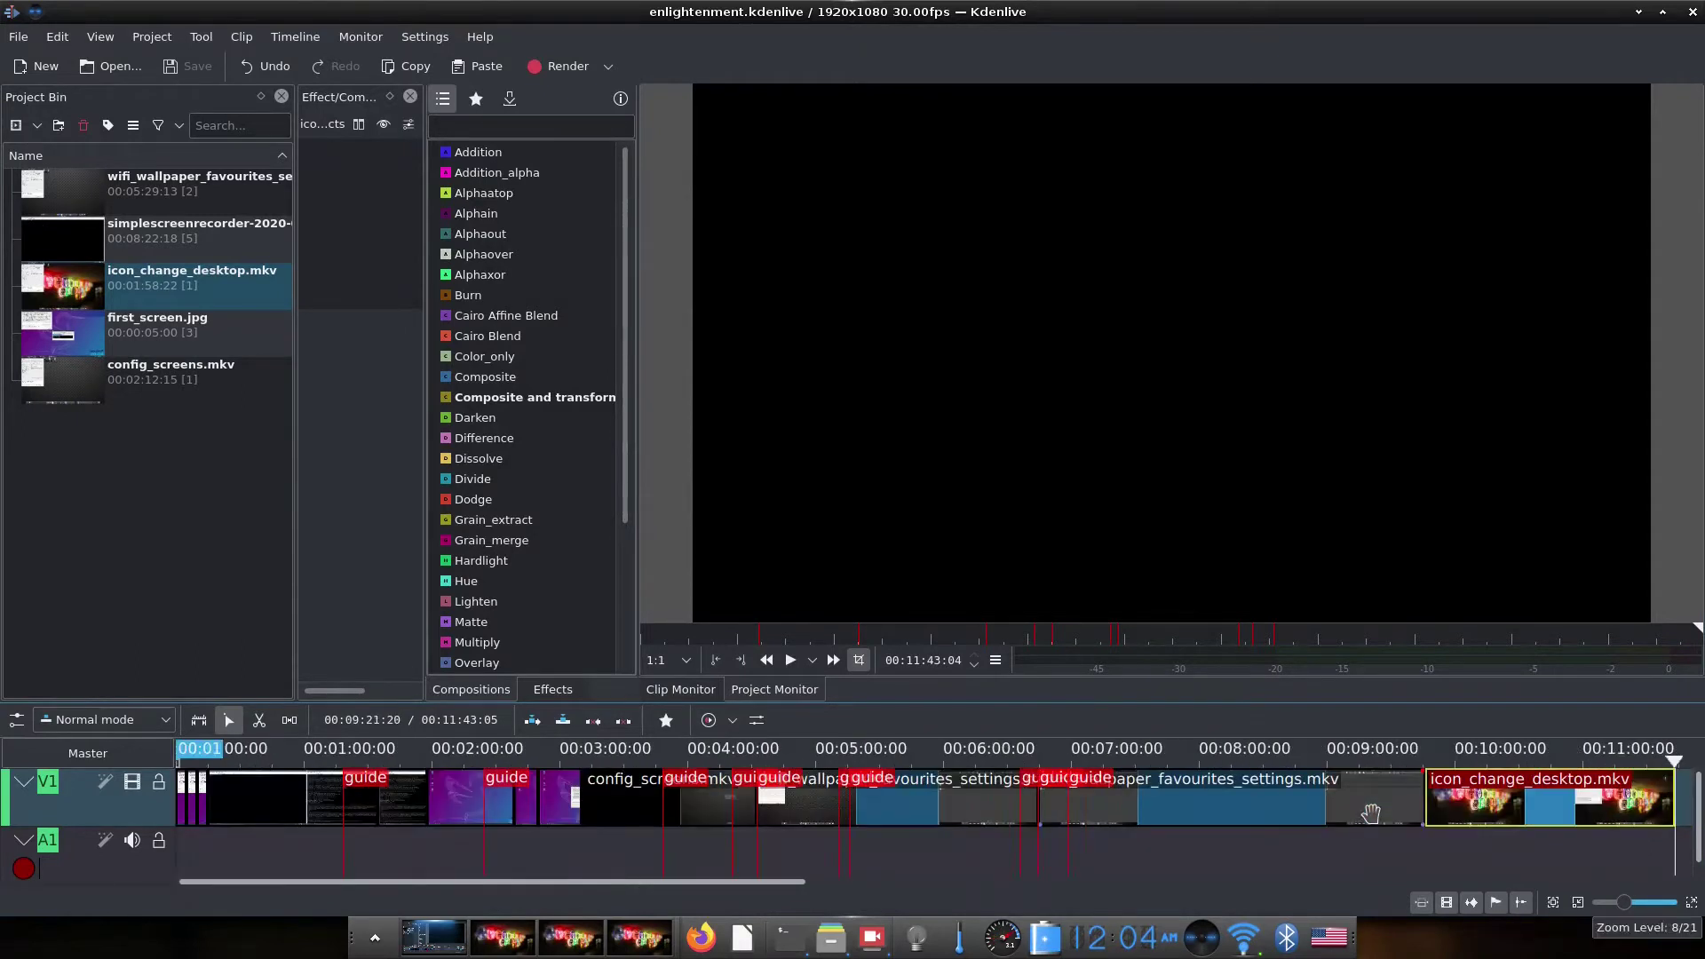
left_click(1192, 754)
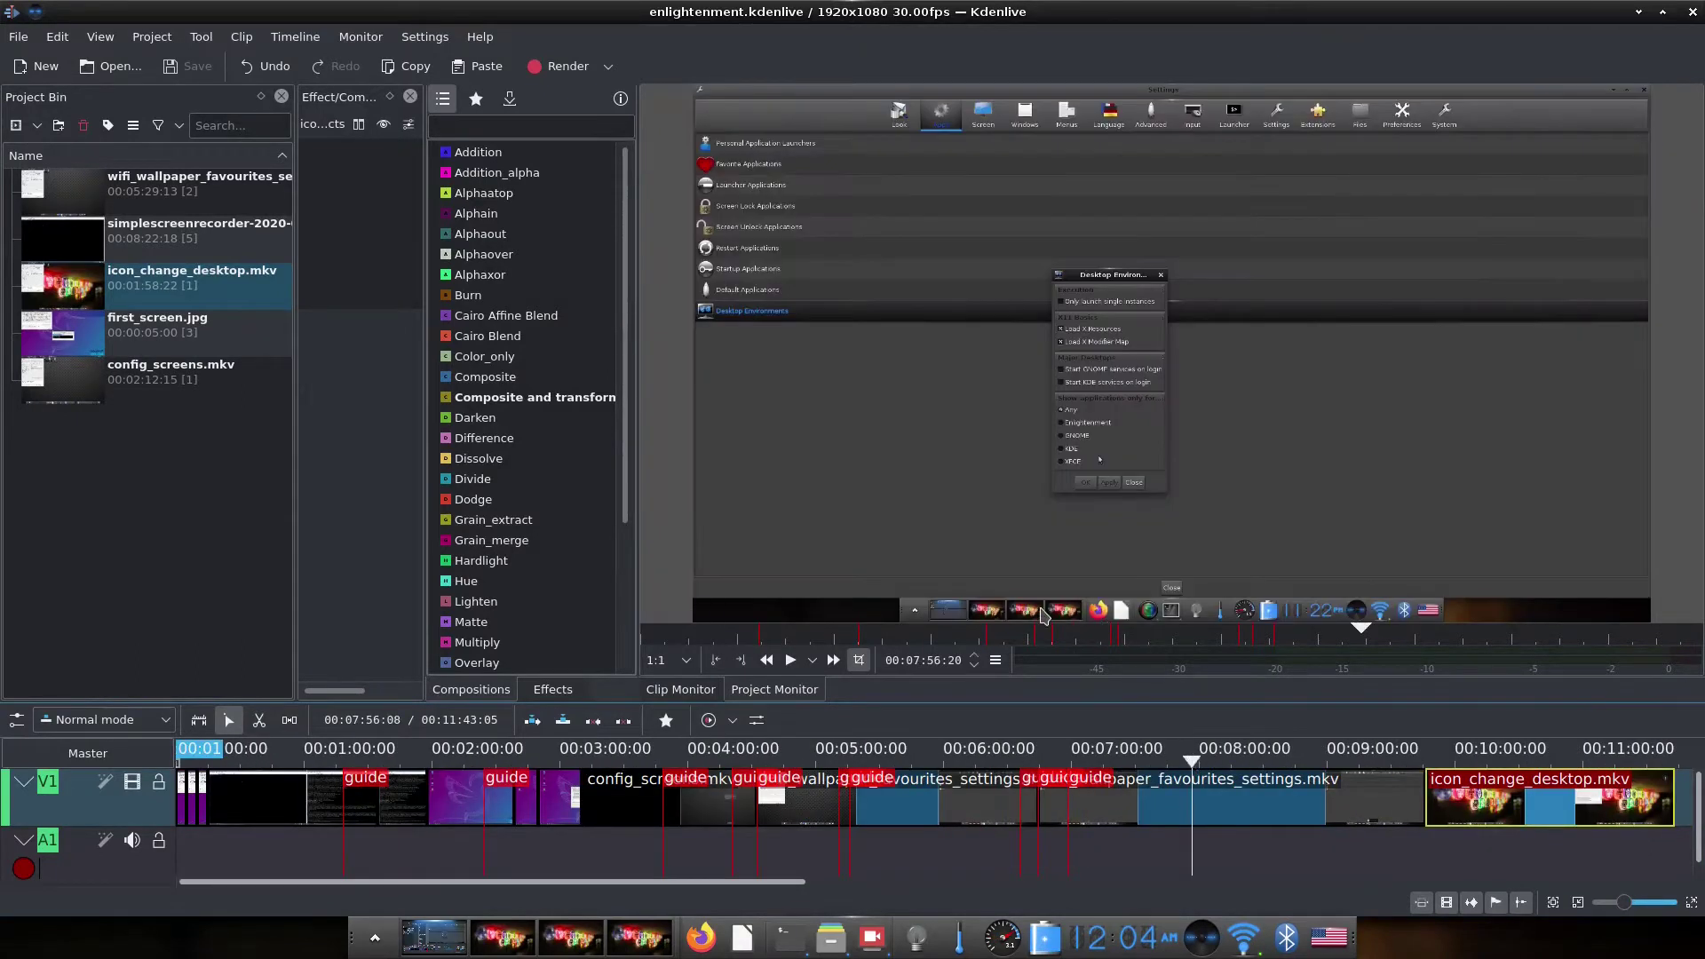
left_click(837, 662)
Raise the playback speed step by step to 5.5x.
left_click(833, 659)
left_click(859, 660)
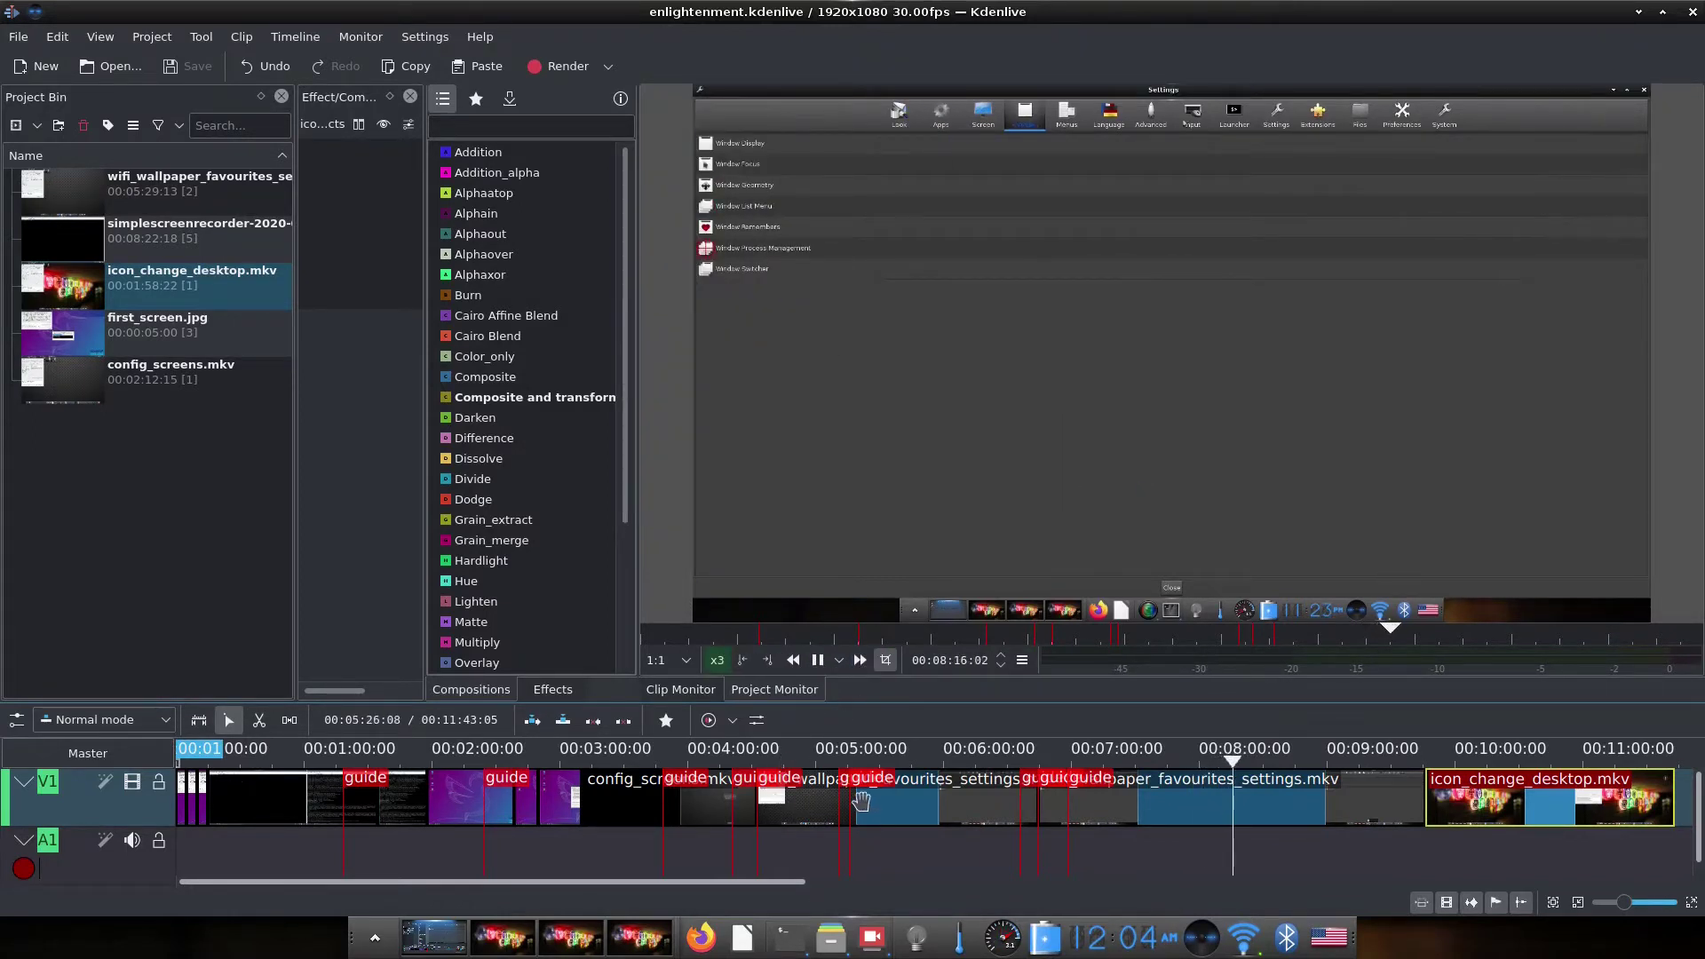
scroll(861, 799, "down", 2, "ctrl")
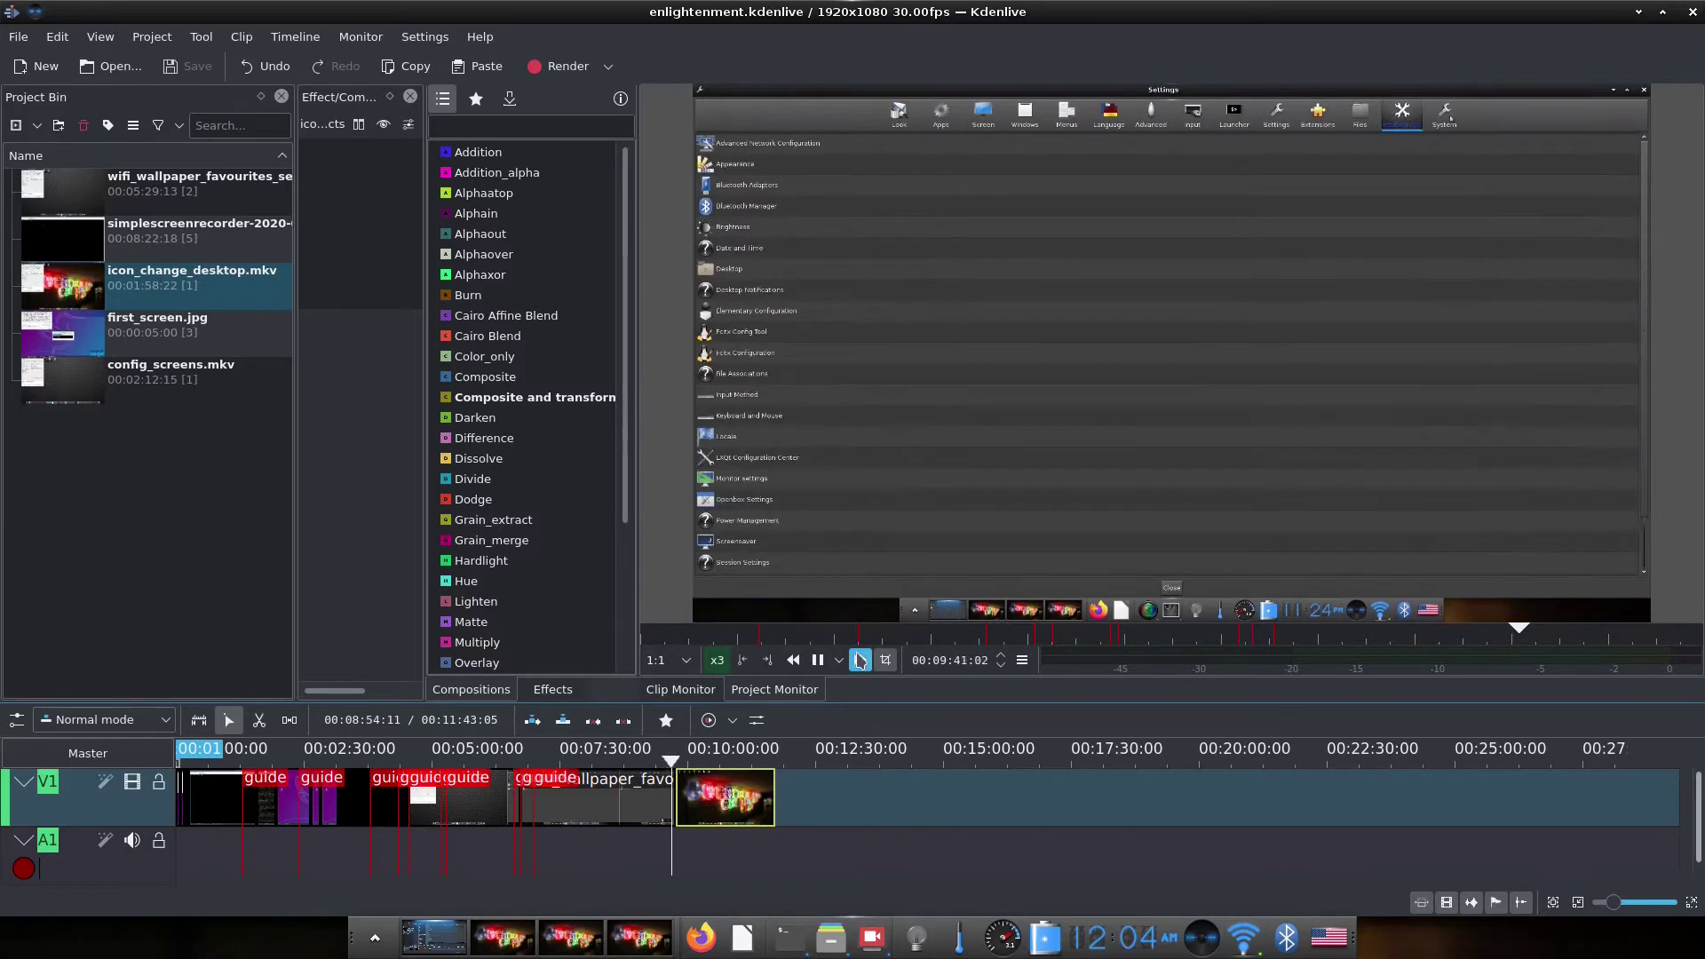
left_click(860, 660)
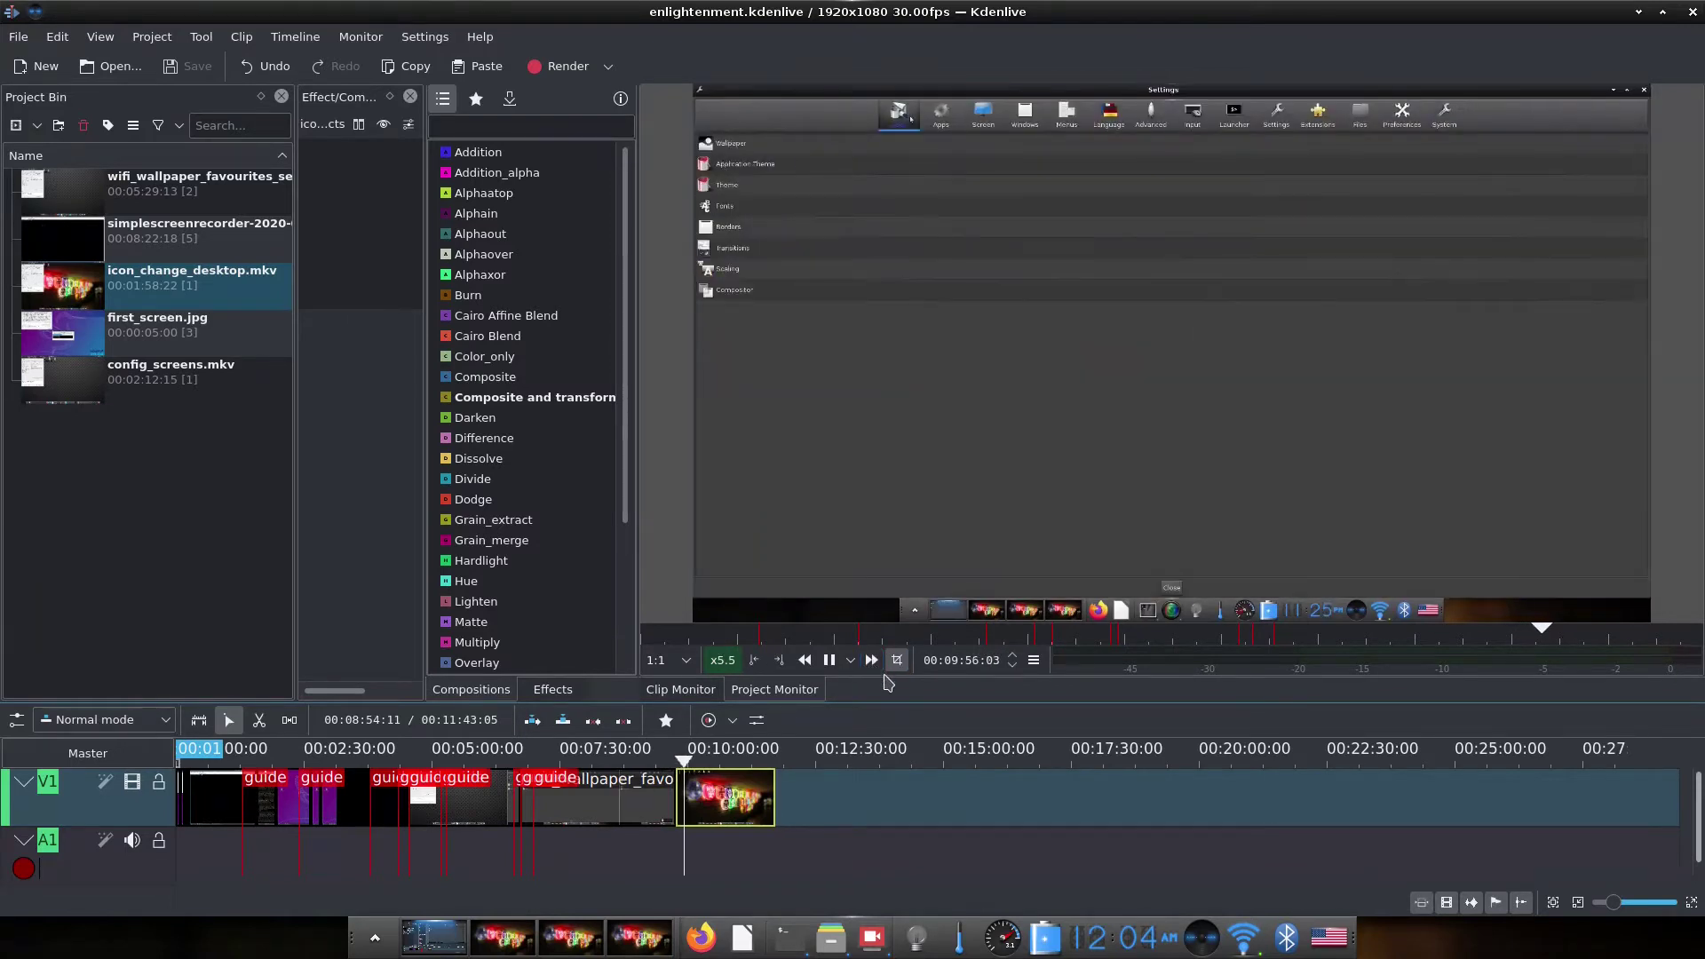